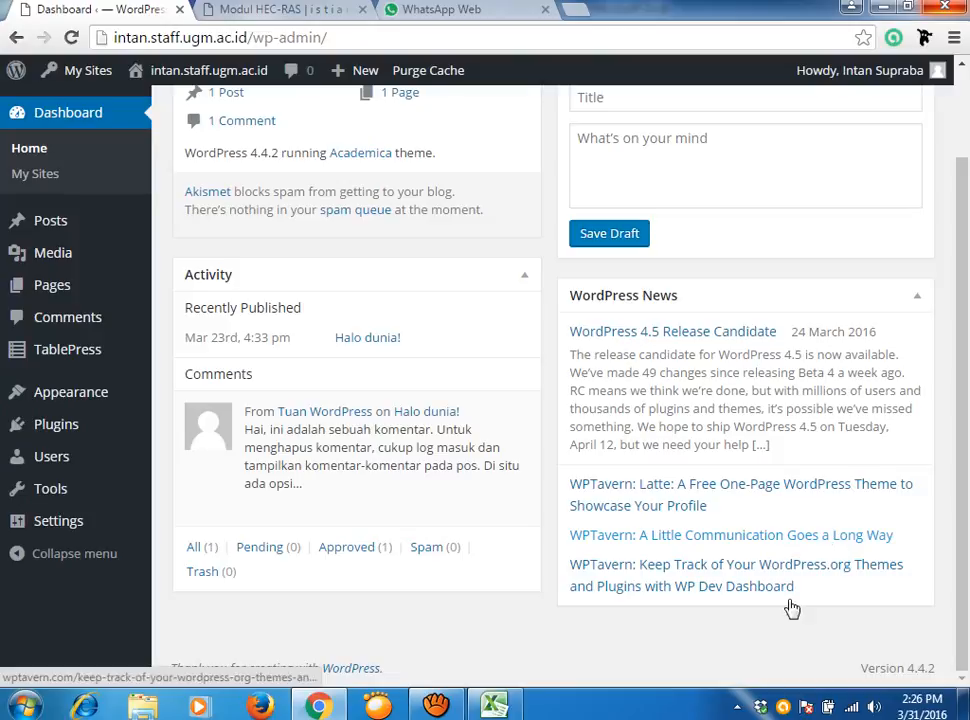
Reveal the Settings submenu in the admin sidebar.
mouse_move(78, 520)
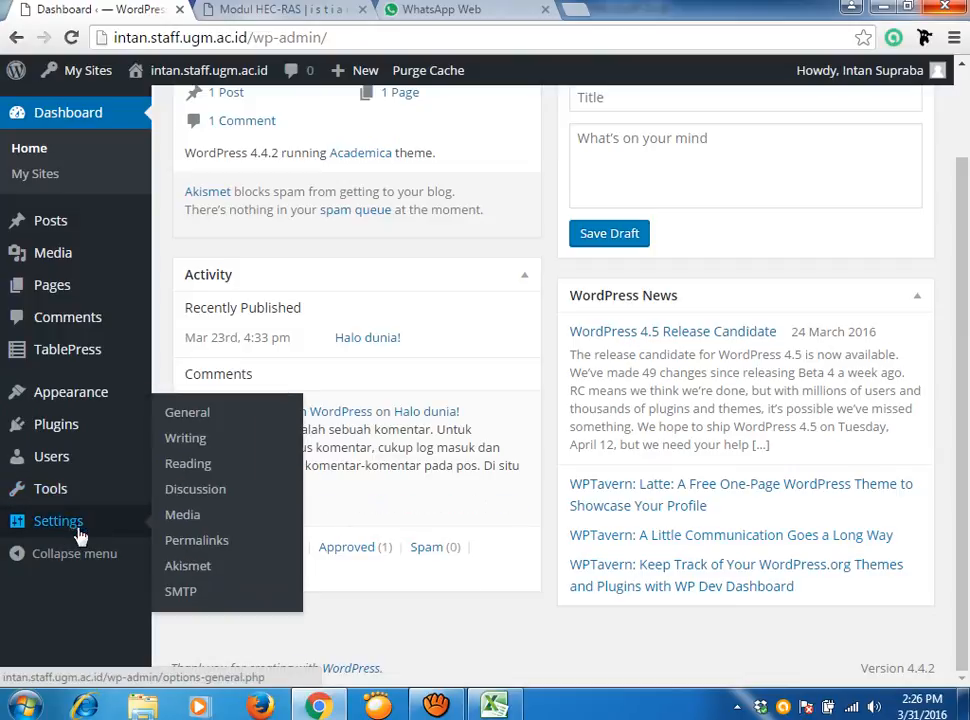
Open General Settings and enter the owner's full name as the Site Title.
click(200, 421)
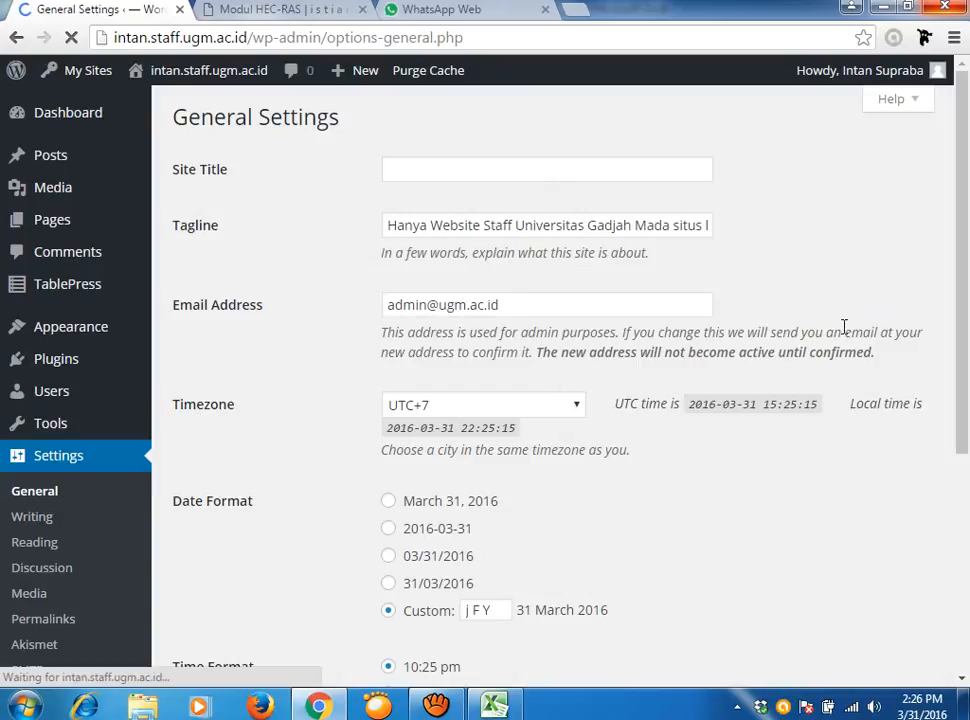
click(530, 180)
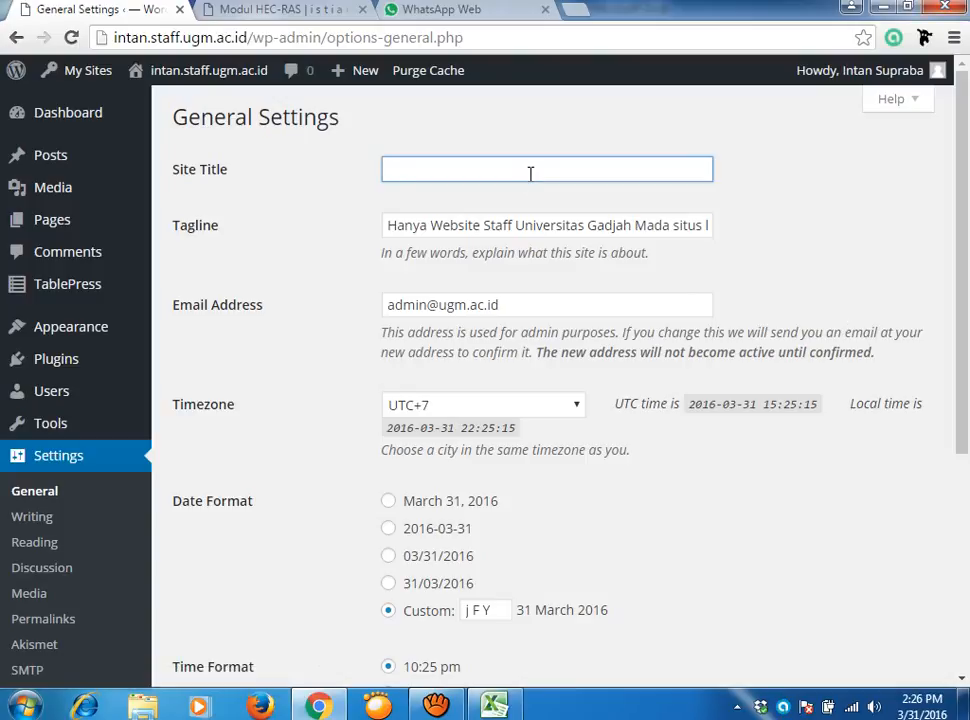
click(530, 173)
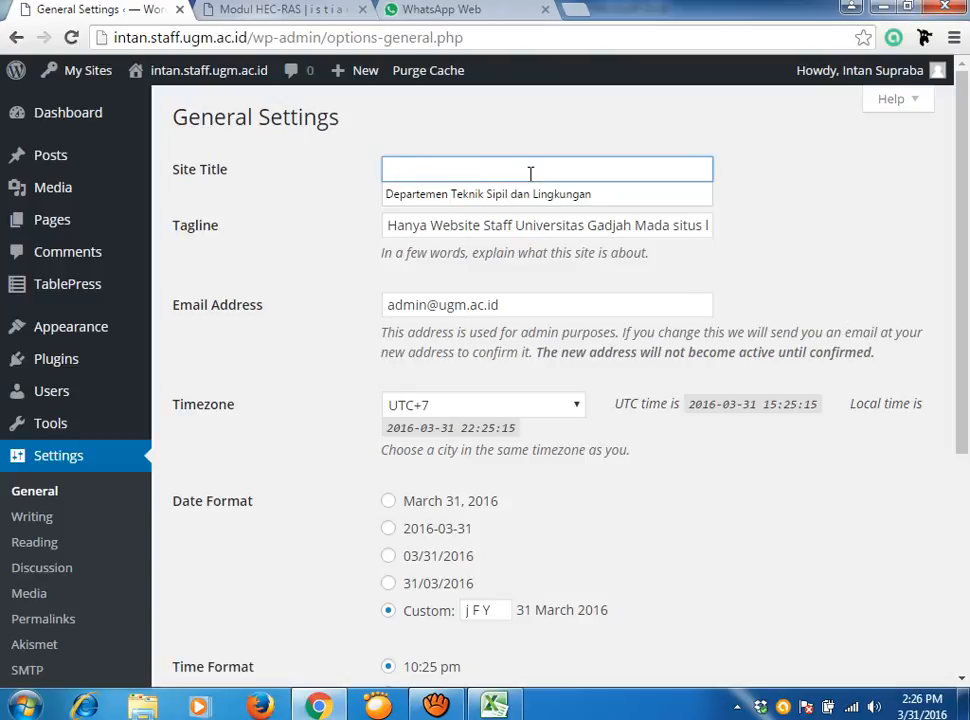
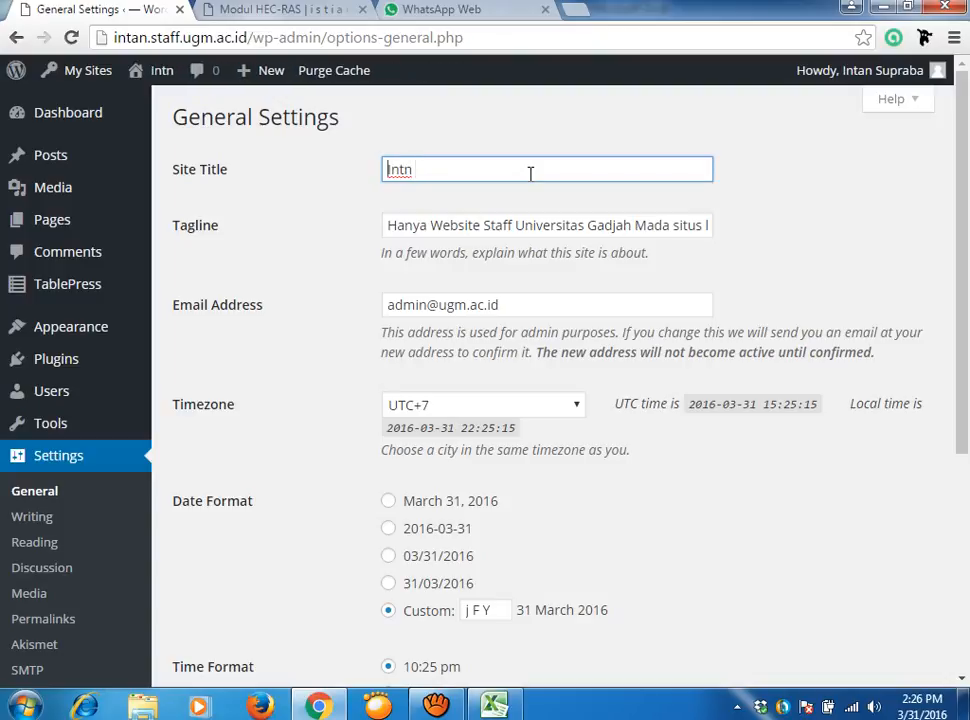
click(433, 166)
key(BackSpace)
key(BackSpace)
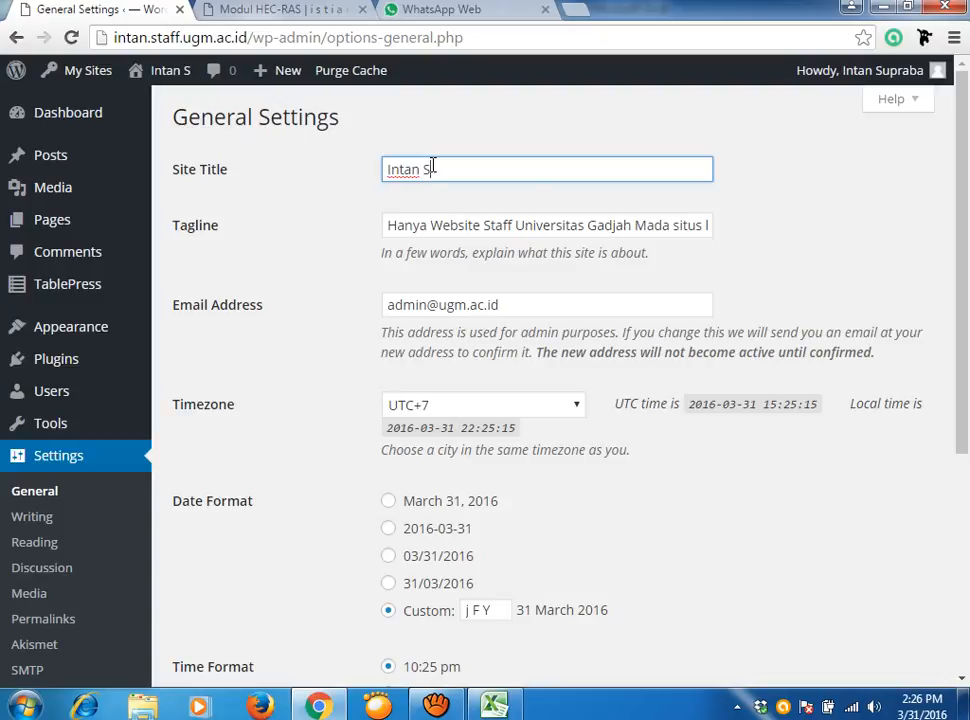
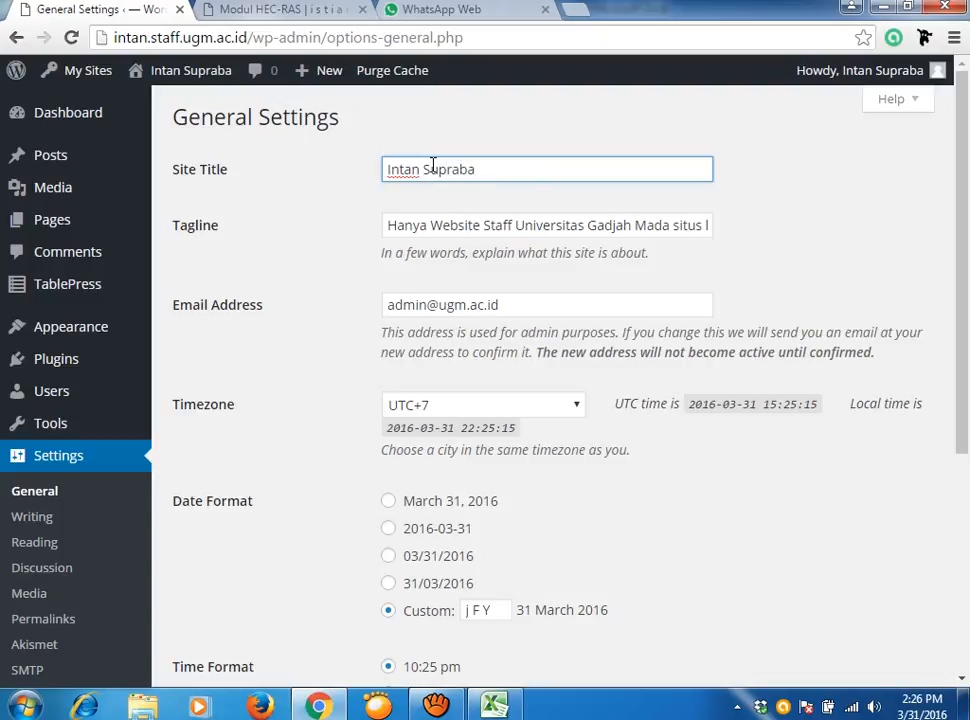
Fix the spacing between the two words of the site title.
click(419, 168)
click(569, 176)
click(389, 168)
click(423, 169)
key(BackSpace)
Replace the old Indonesian tagline with 'Work hard, play harder'.
click(388, 228)
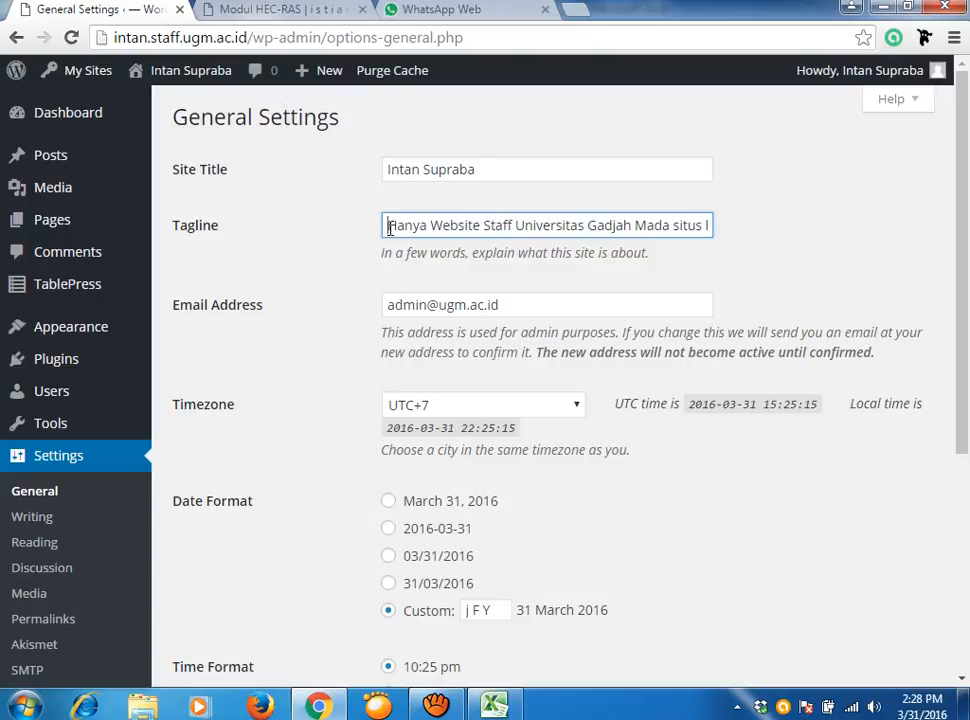
drag(388, 228, 875, 241)
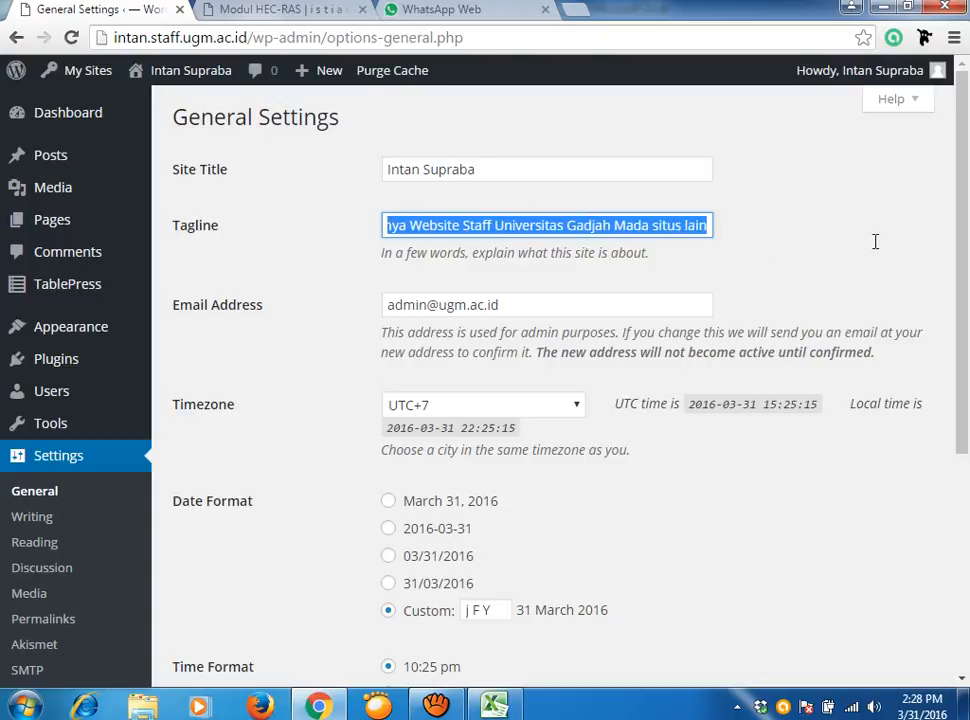
key(BackSpace)
text(Work)
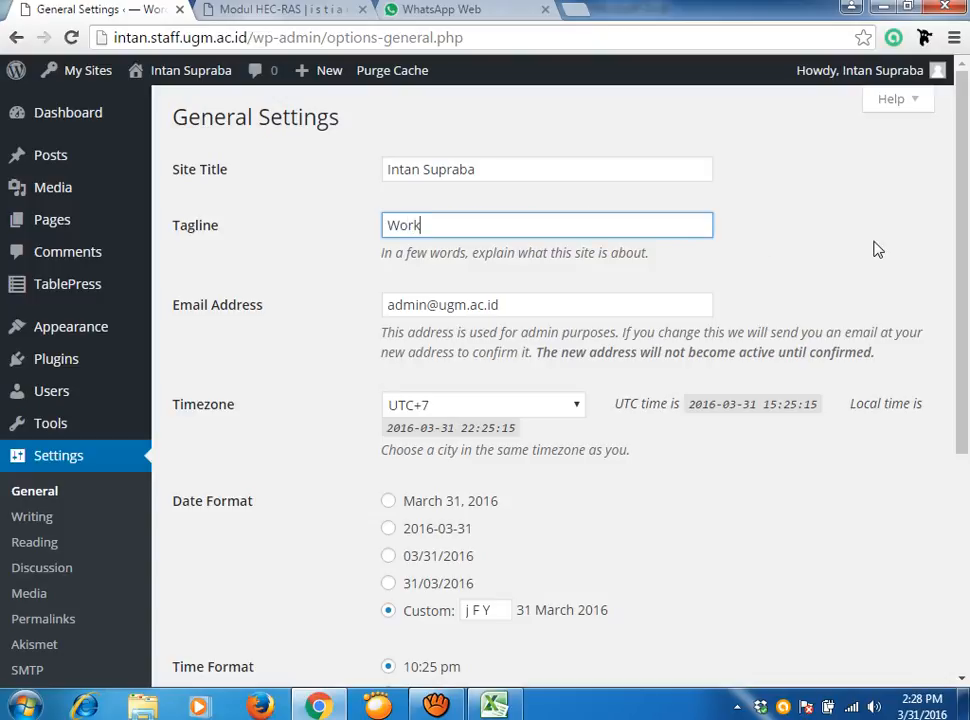
text( hard, play harder)
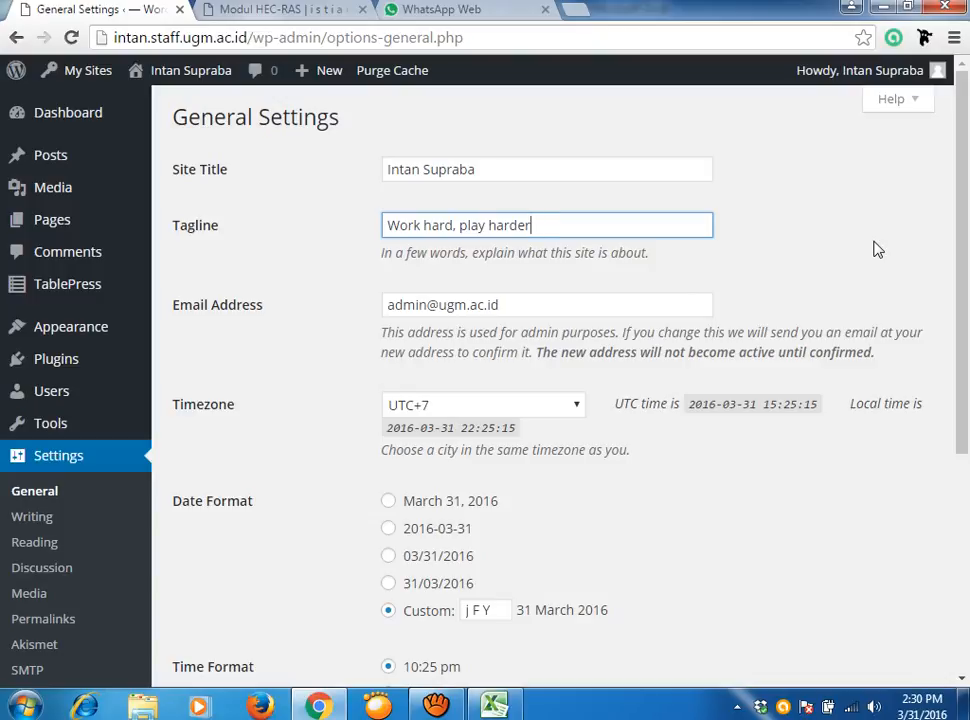
Replace the part before the @ in the admin e-mail with the owner's new address.
click(429, 304)
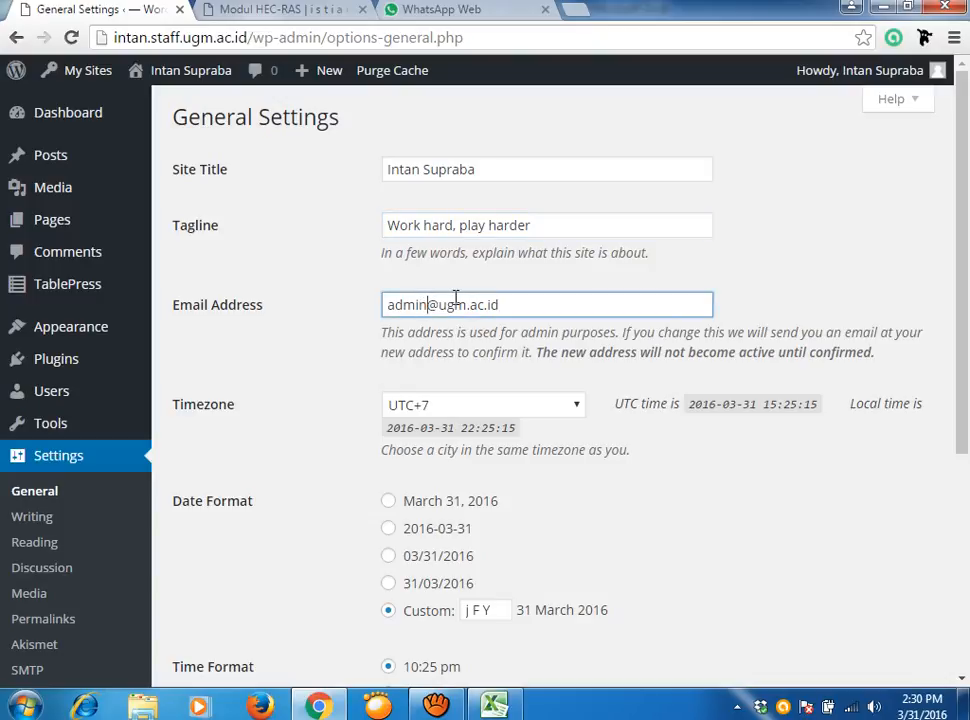
key(BackSpace)
key(BackSpace)
key(BackSpace)
key(BackSpace)
key(BackSpace)
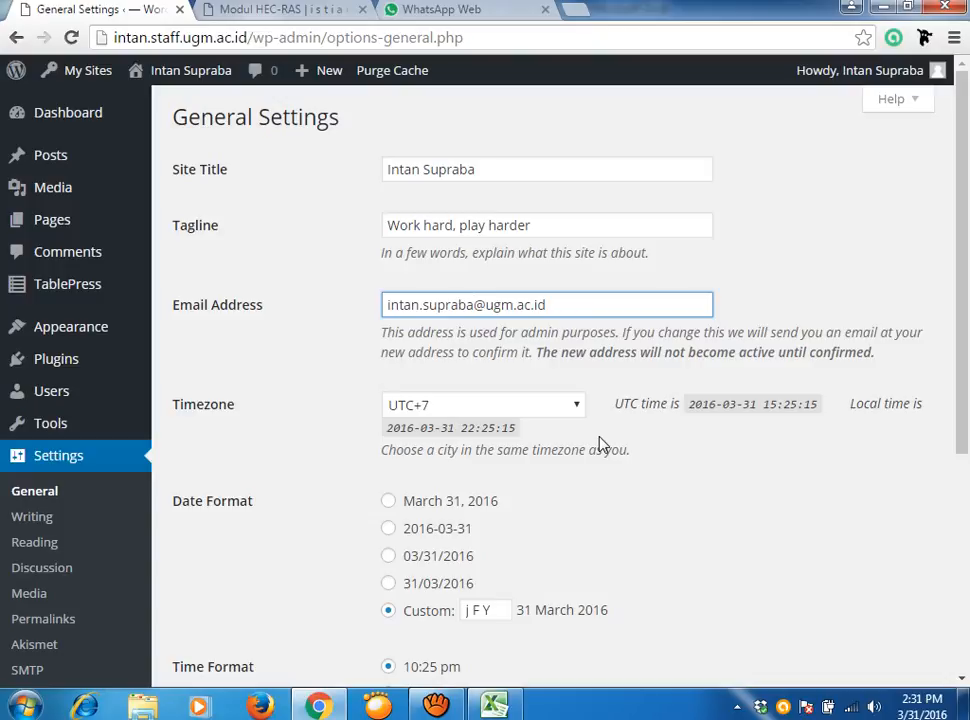
click(576, 406)
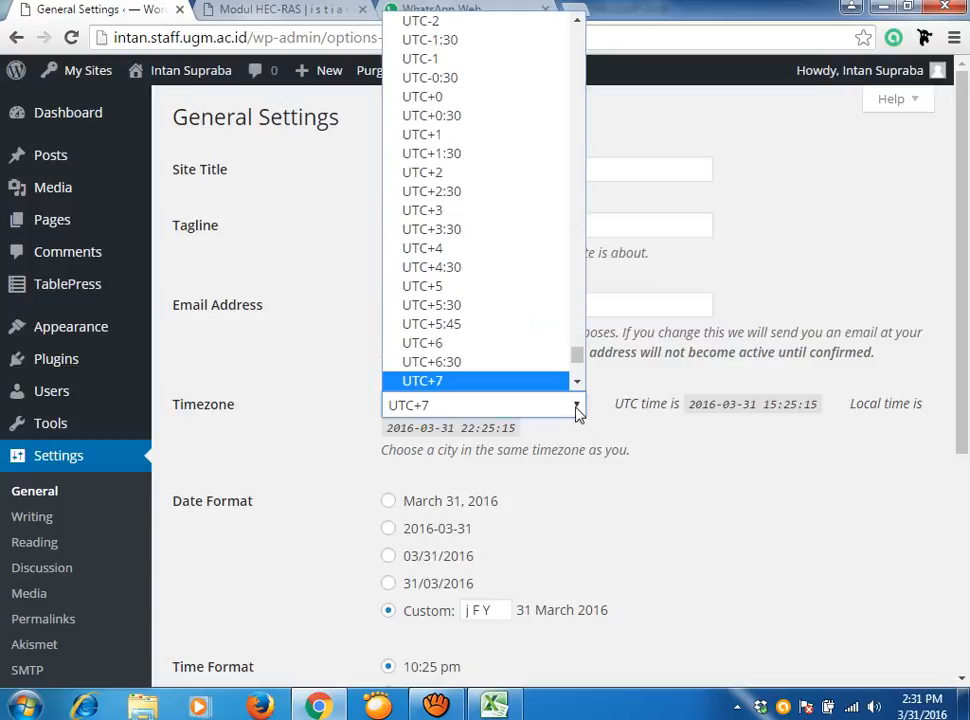
click(514, 386)
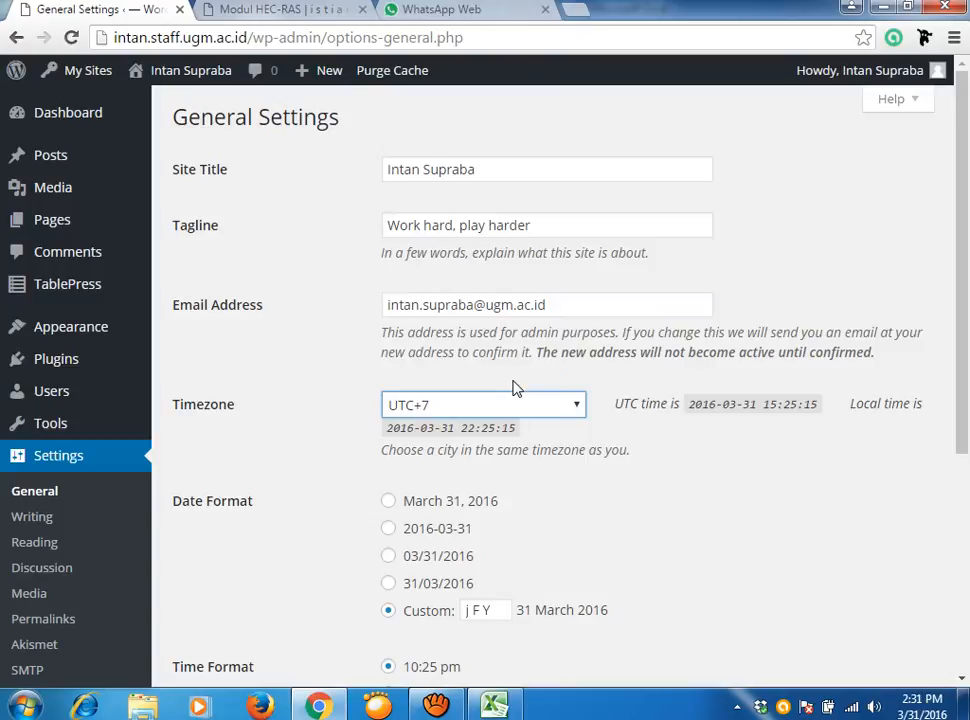
drag(959, 314, 968, 410)
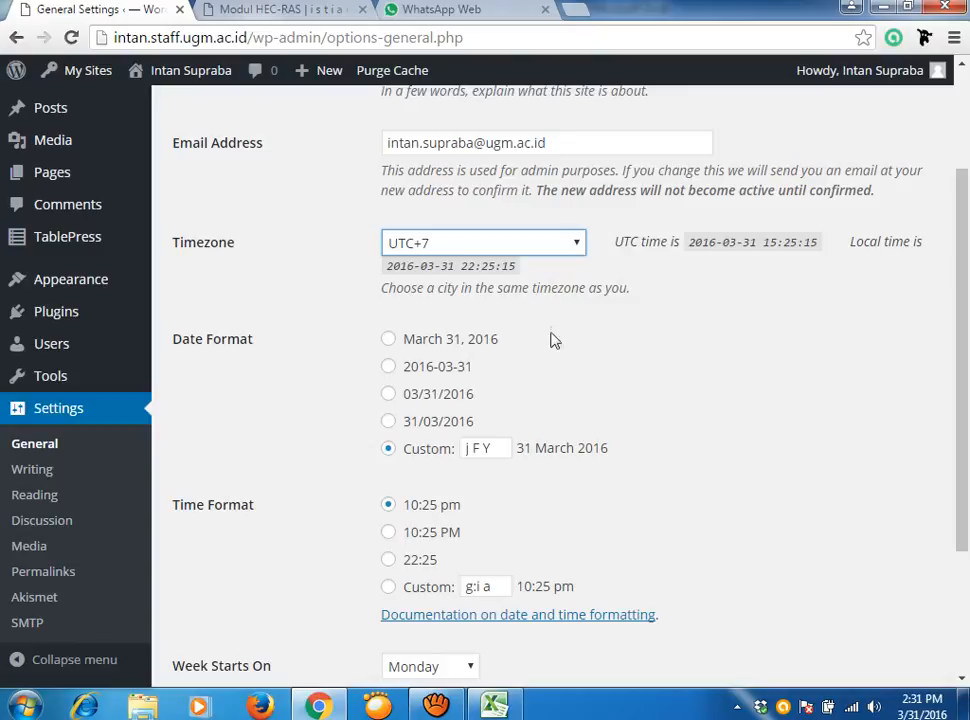
click(389, 340)
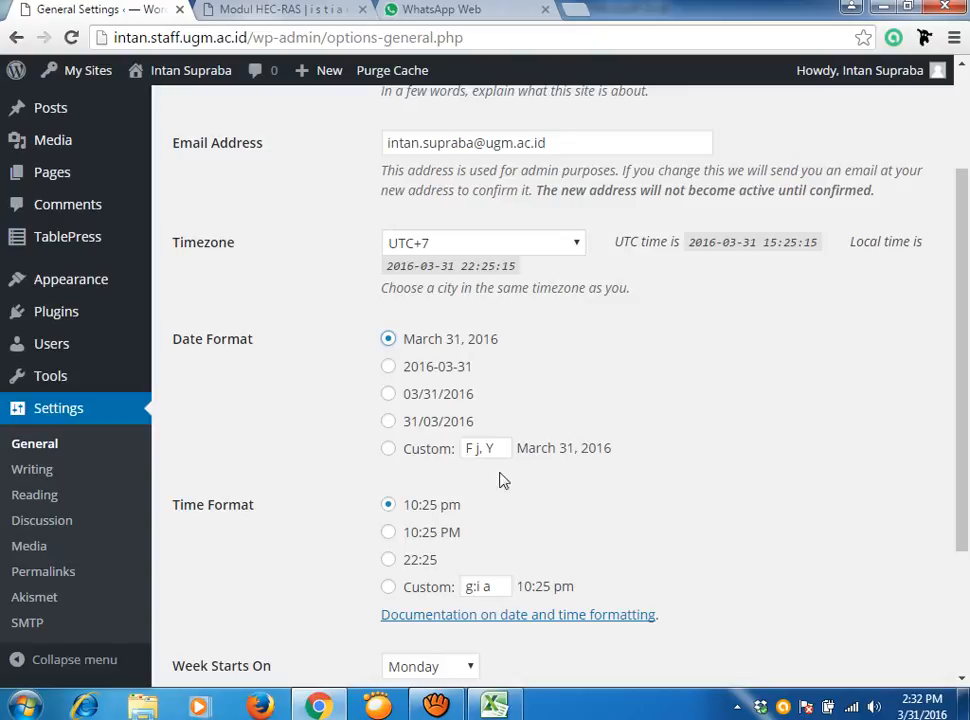
click(390, 451)
click(474, 450)
key(Right)
key(BackSpace)
key(BackSpace)
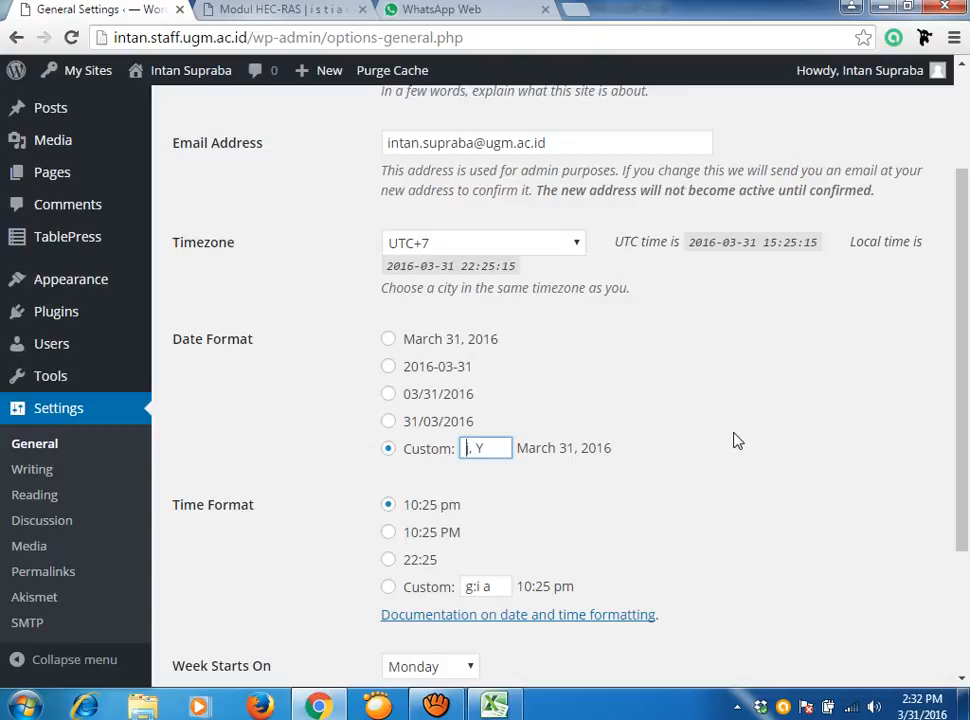
key(Right)
key(Right)
key(Right)
text(F)
click(473, 447)
click(481, 245)
click(481, 250)
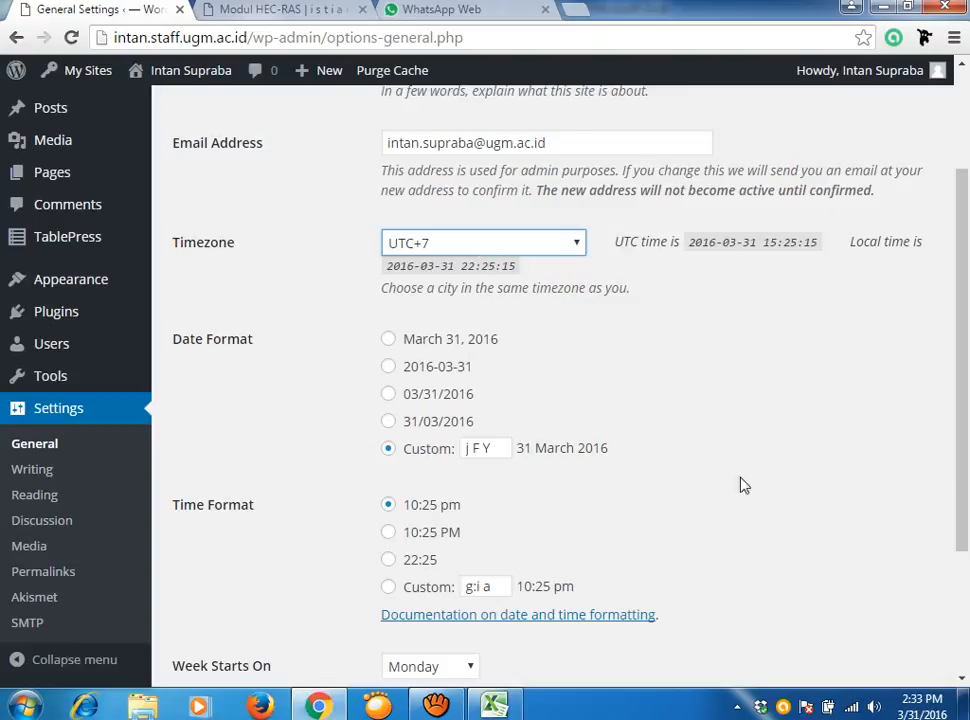
Keep Monday as the first day of the week in General Settings.
drag(962, 218, 968, 297)
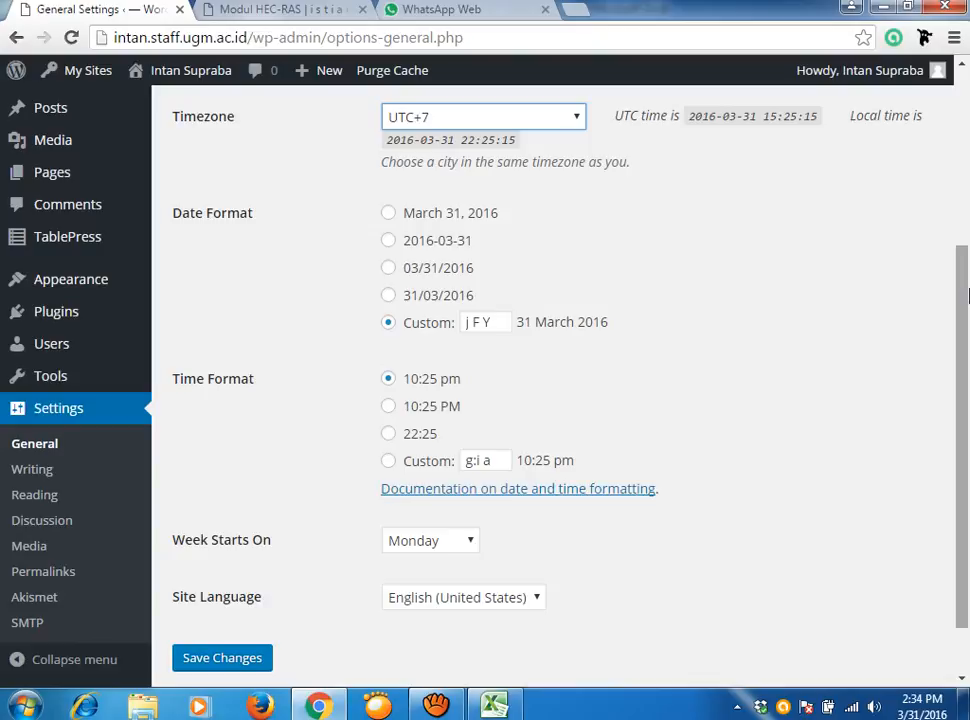
click(474, 543)
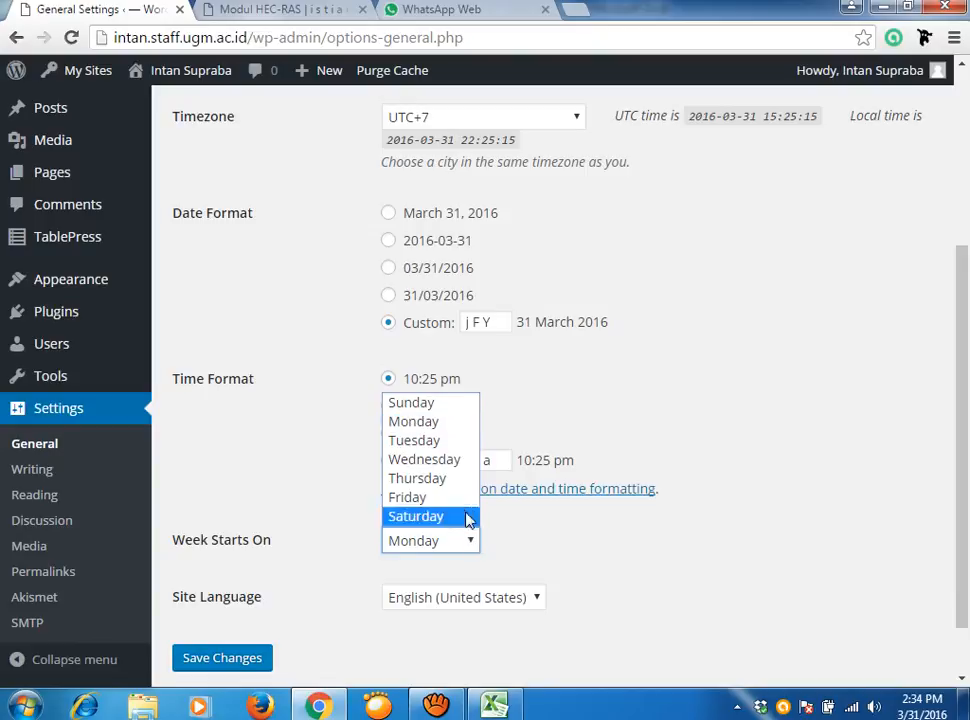
click(459, 422)
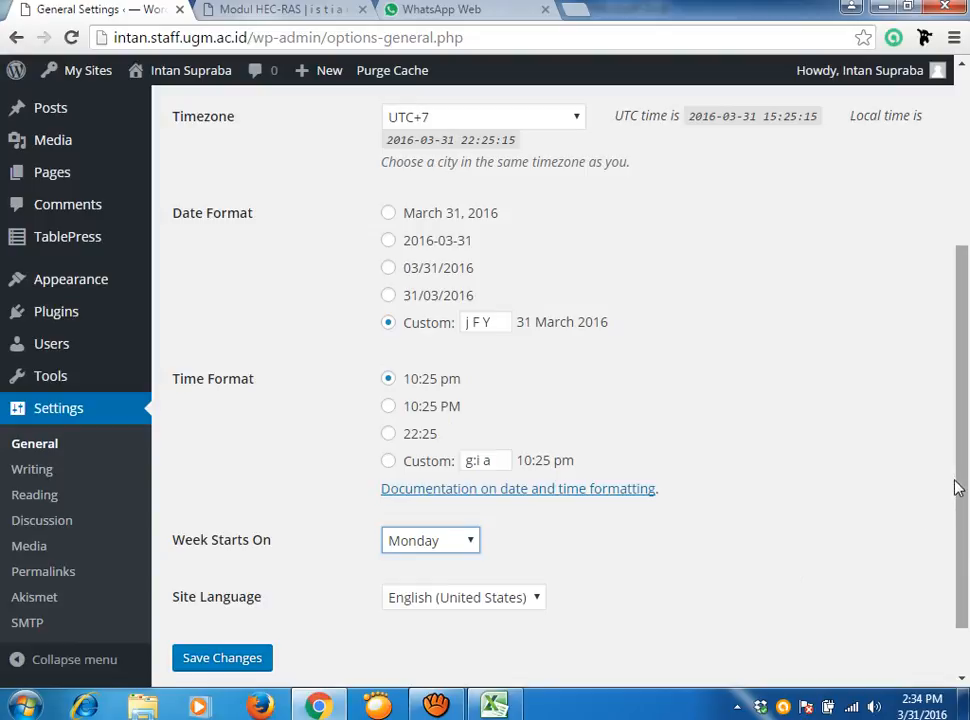
drag(950, 457, 966, 474)
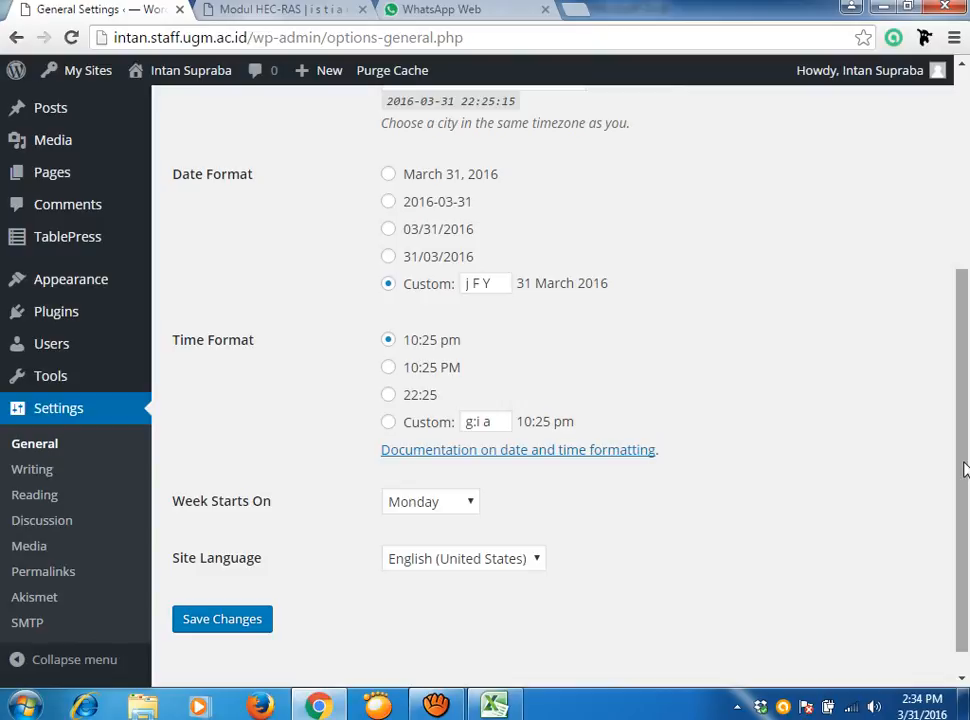
Save the General Settings and visit the live site from the admin bar.
click(227, 624)
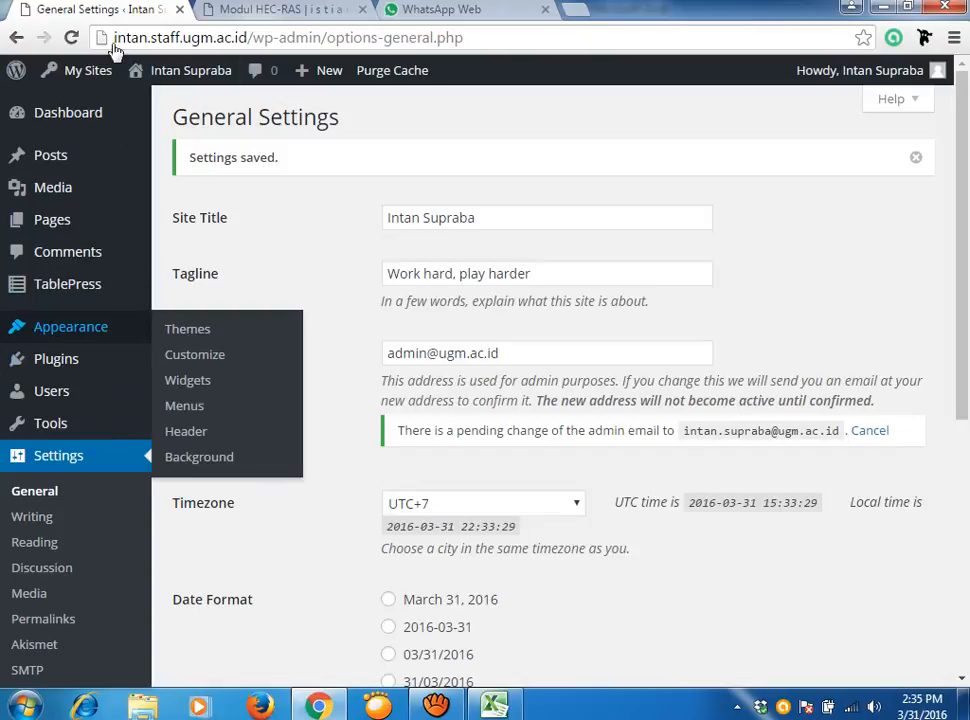
mouse_move(88, 122)
mouse_move(67, 80)
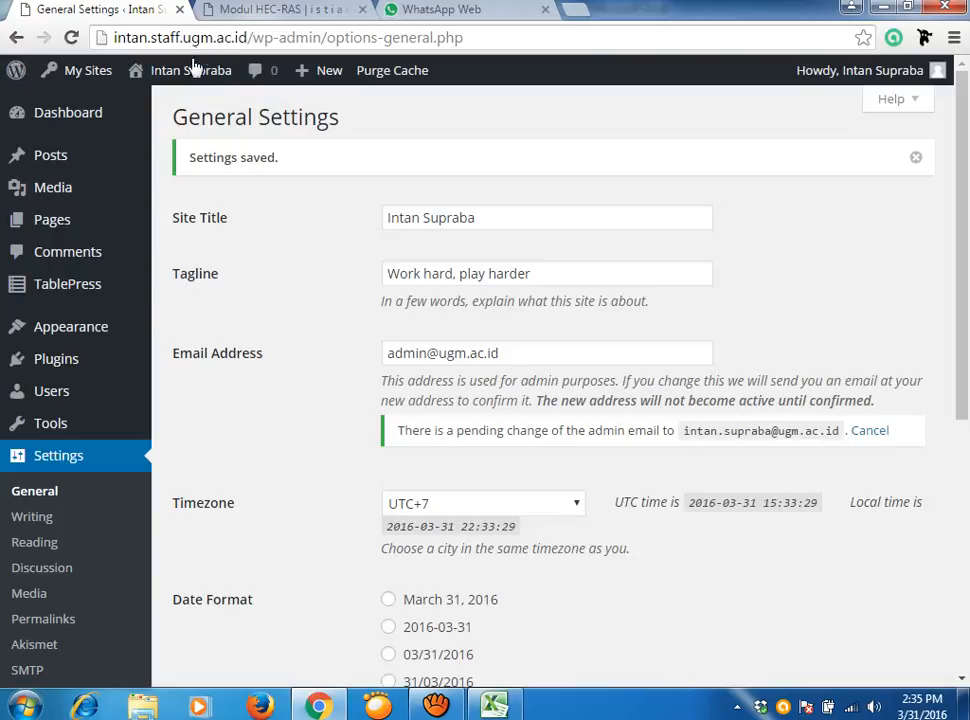
mouse_move(195, 80)
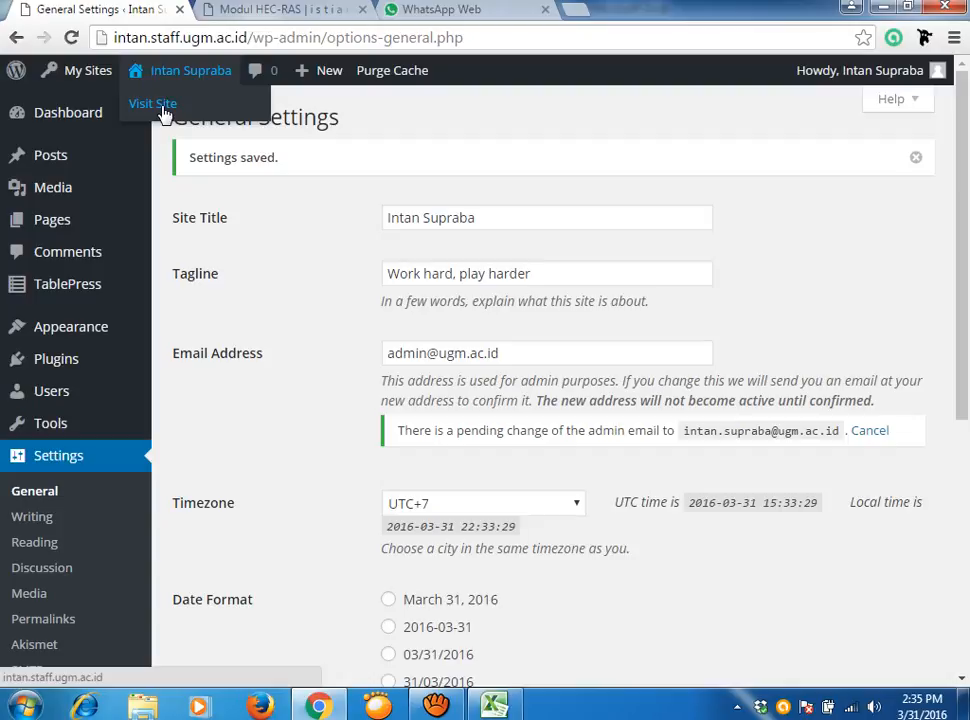
click(160, 106)
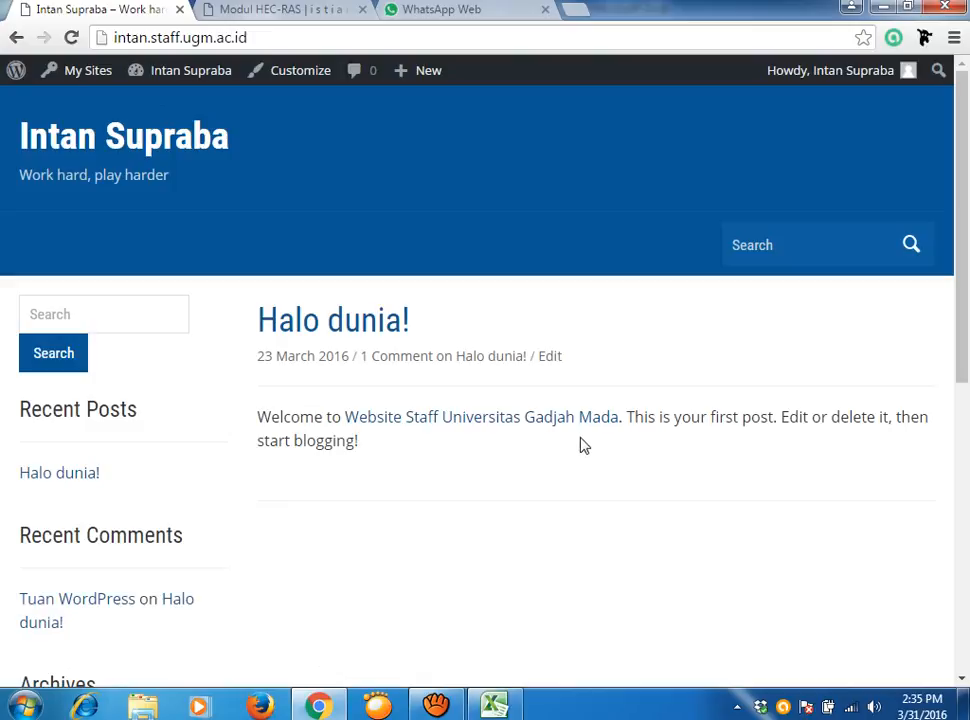
Scroll the front page down to the footer and back up to the header.
scroll(593, 413, down, 5)
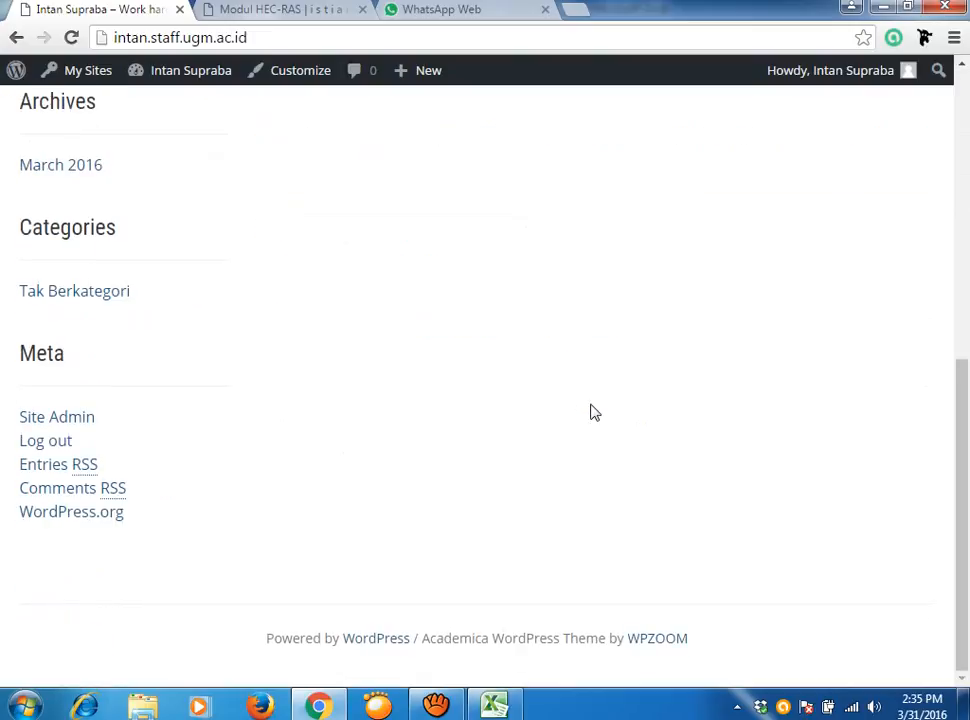
scroll(591, 412, up, 6)
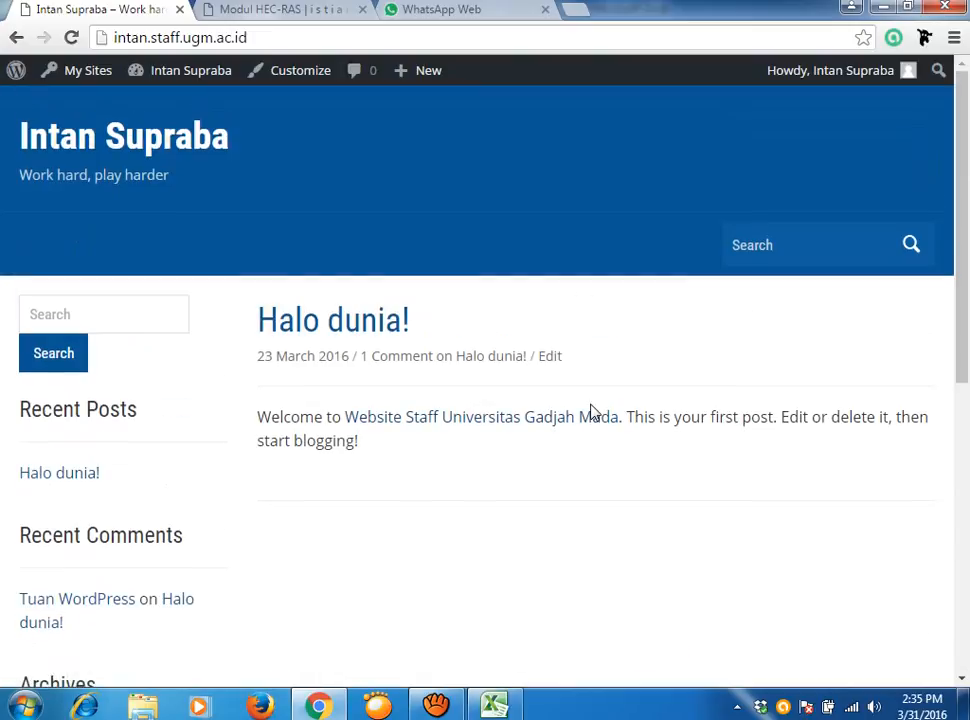
mouse_move(157, 80)
Return to the admin Dashboard and reopen the General Settings page.
mouse_move(201, 76)
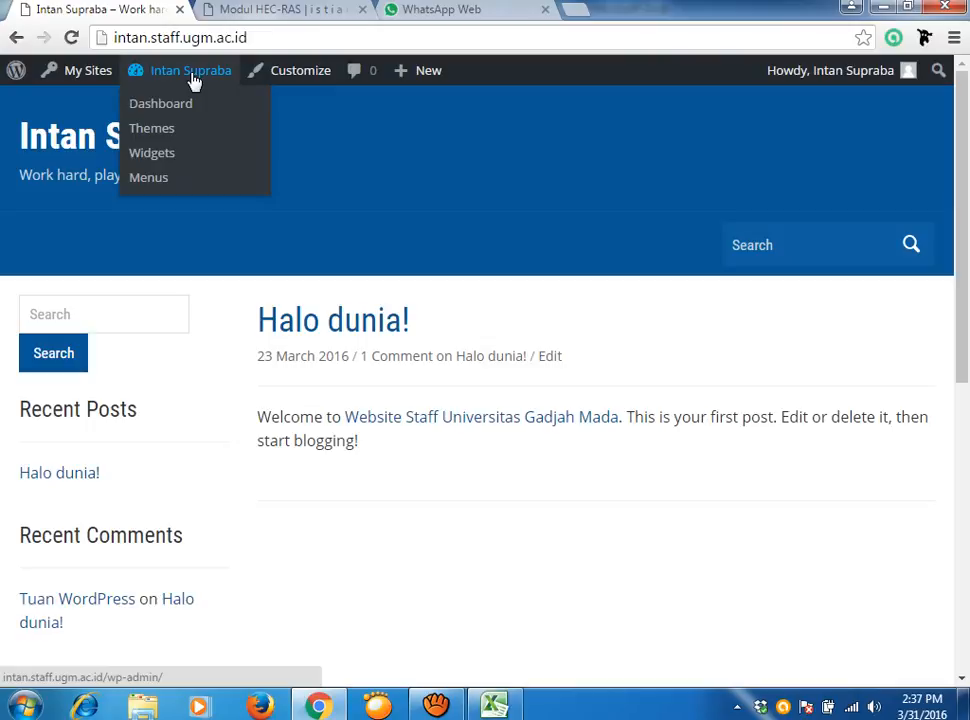
click(173, 105)
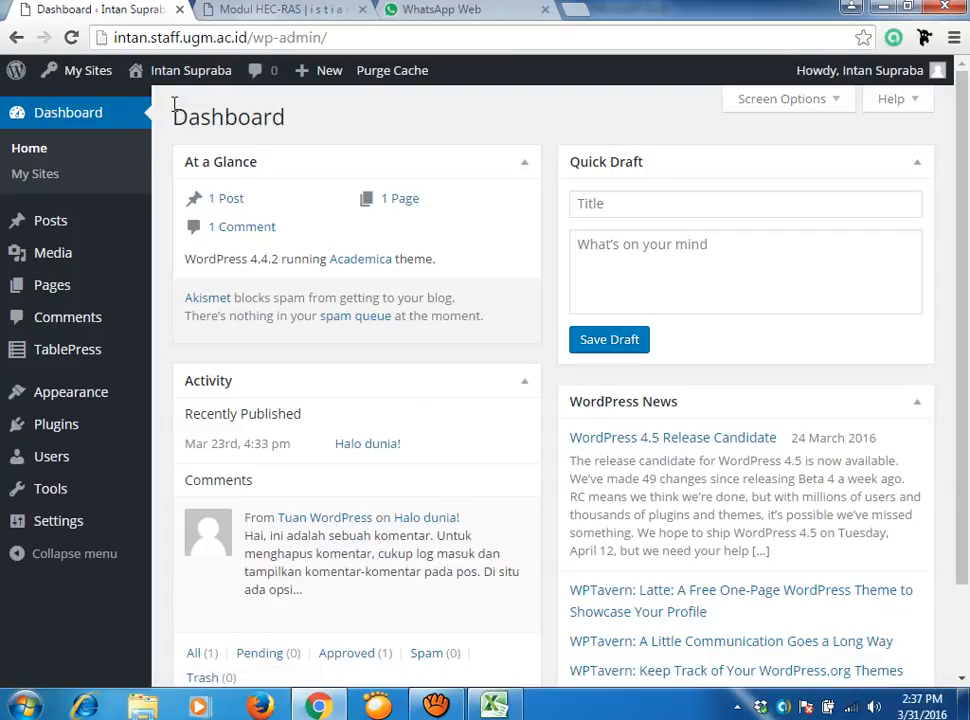
click(70, 521)
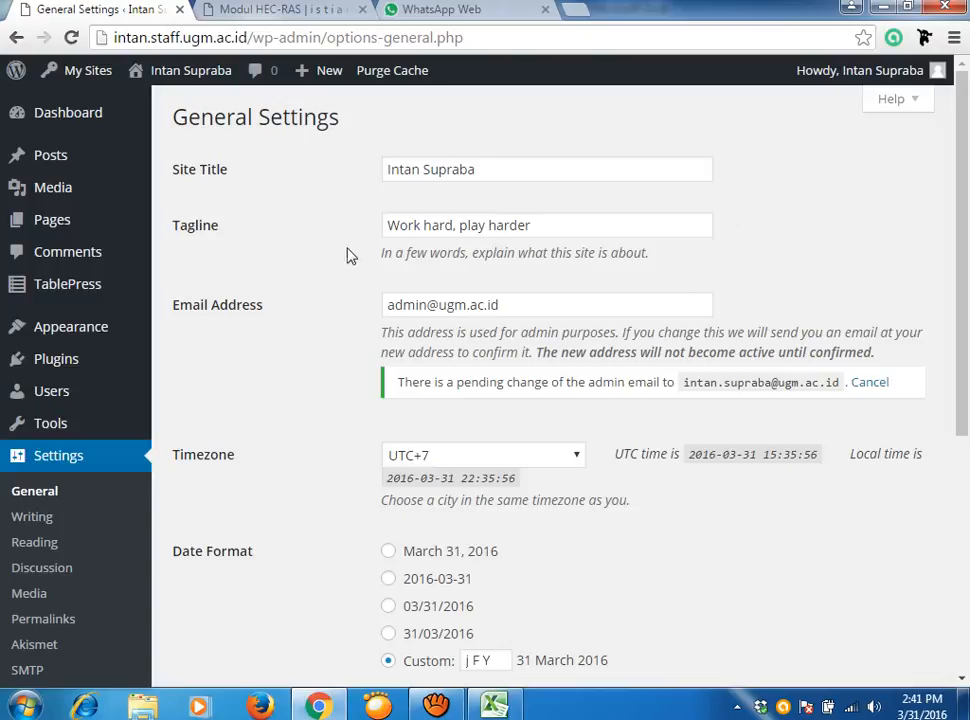
Open Appearance > Themes and view the details of the Alice theme.
mouse_move(80, 330)
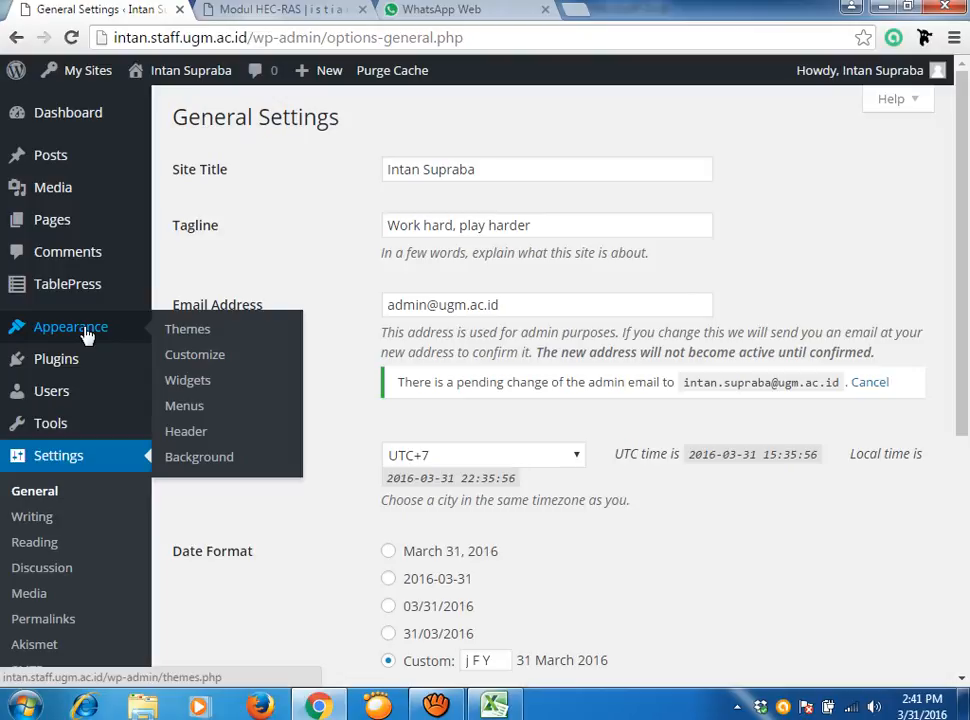
click(187, 338)
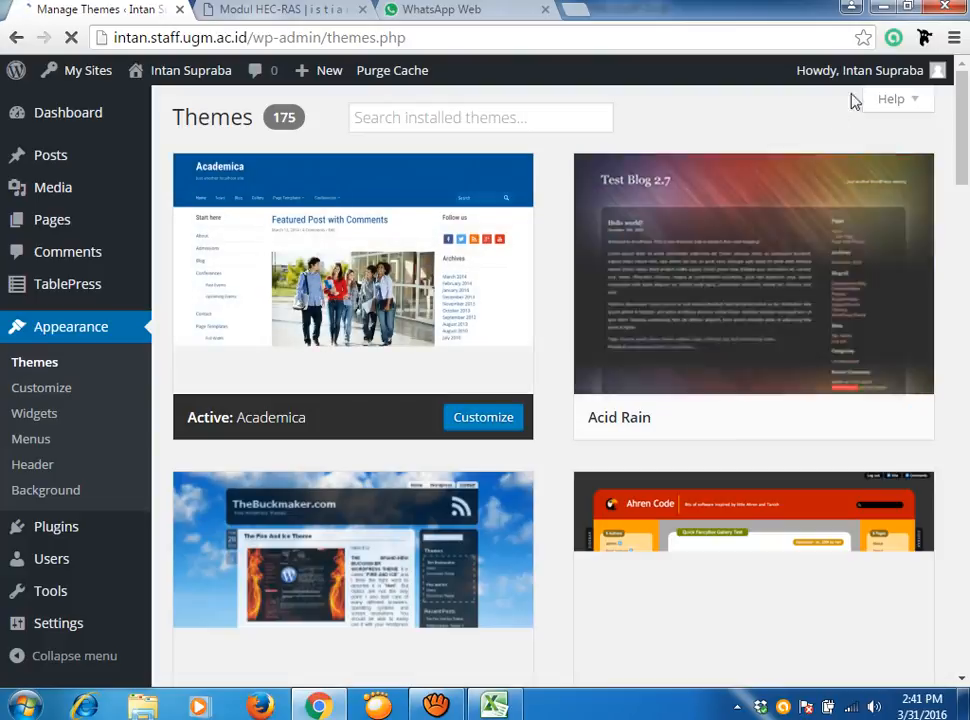
drag(966, 88, 962, 218)
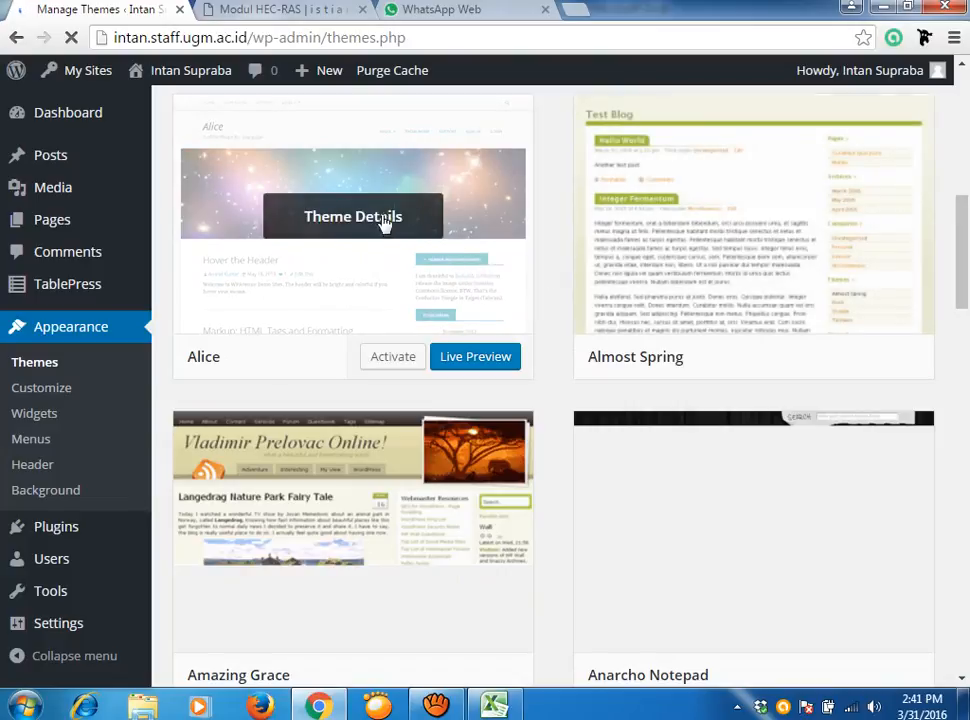
click(433, 180)
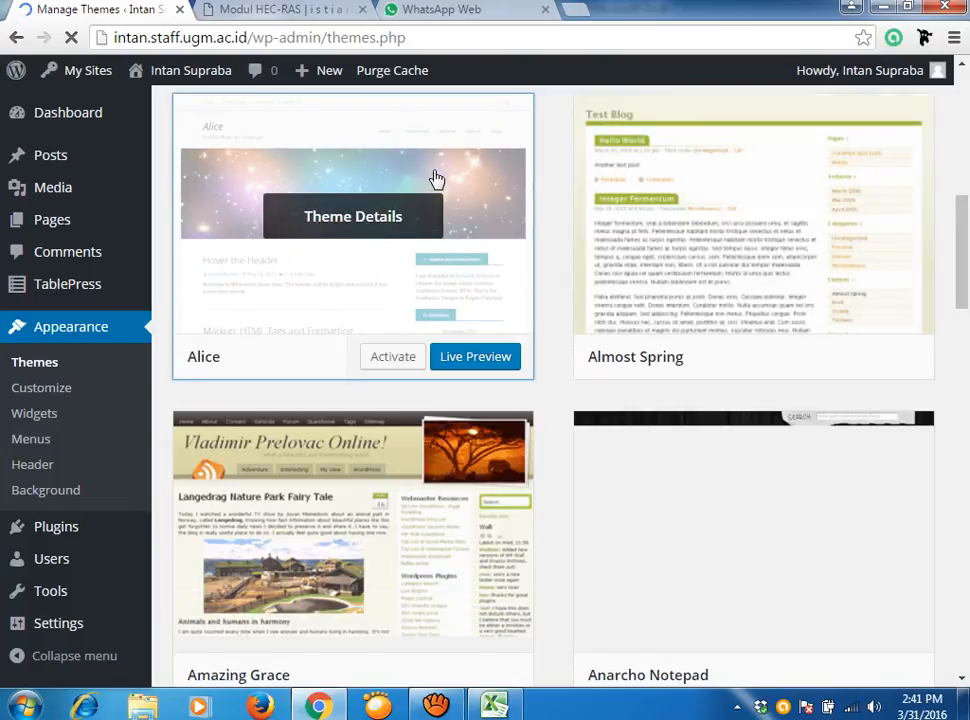
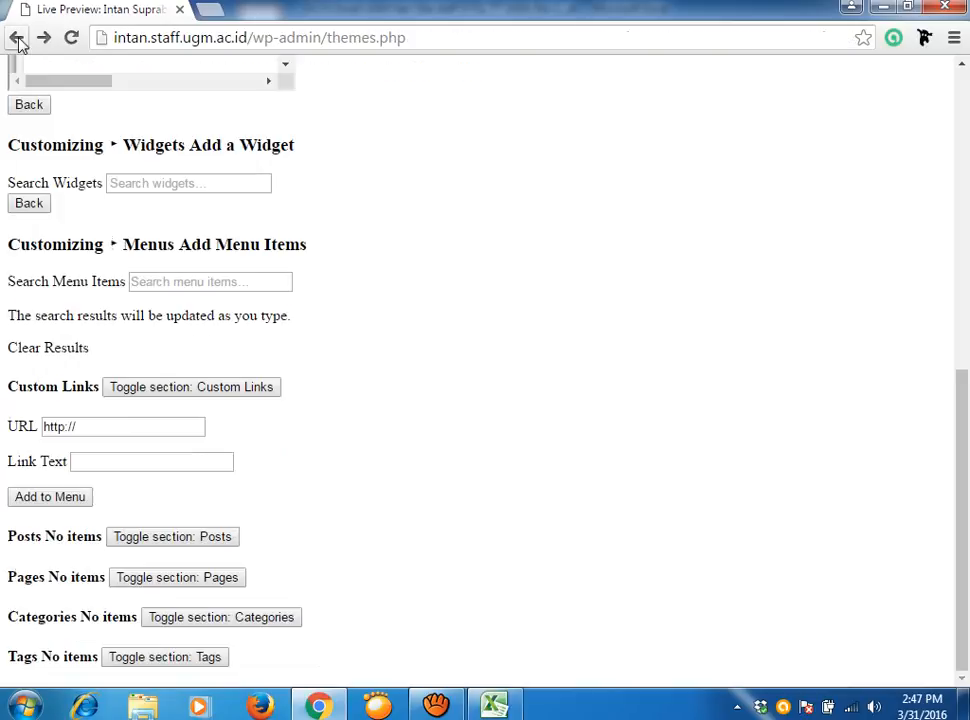
Go back to the General Settings page and scroll through it.
click(17, 40)
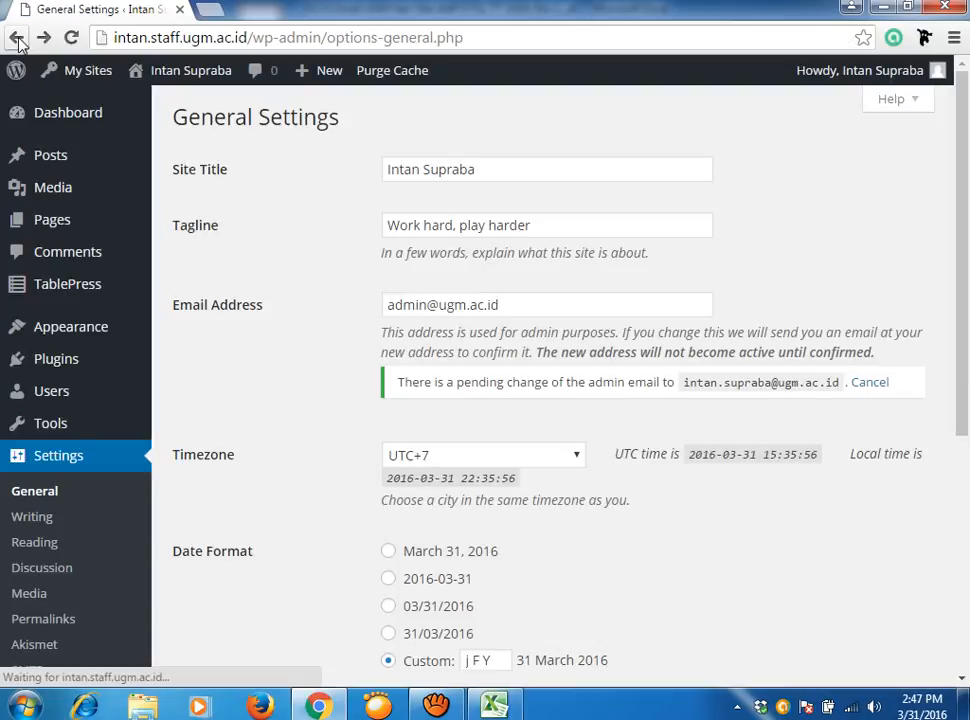
scroll(405, 396, down, 3)
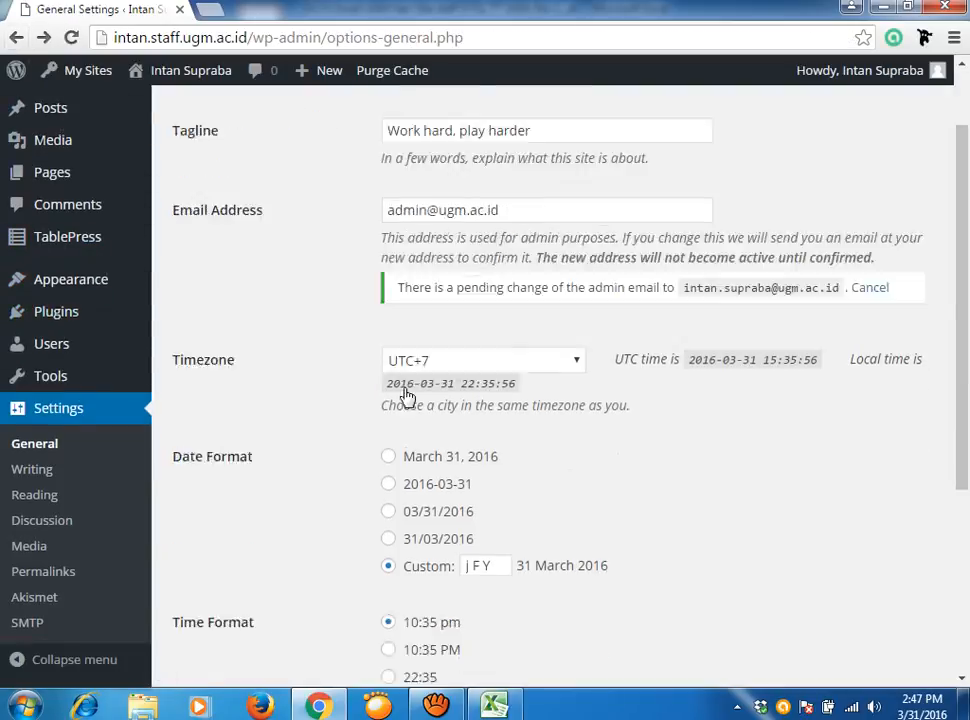
scroll(403, 398, up, 3)
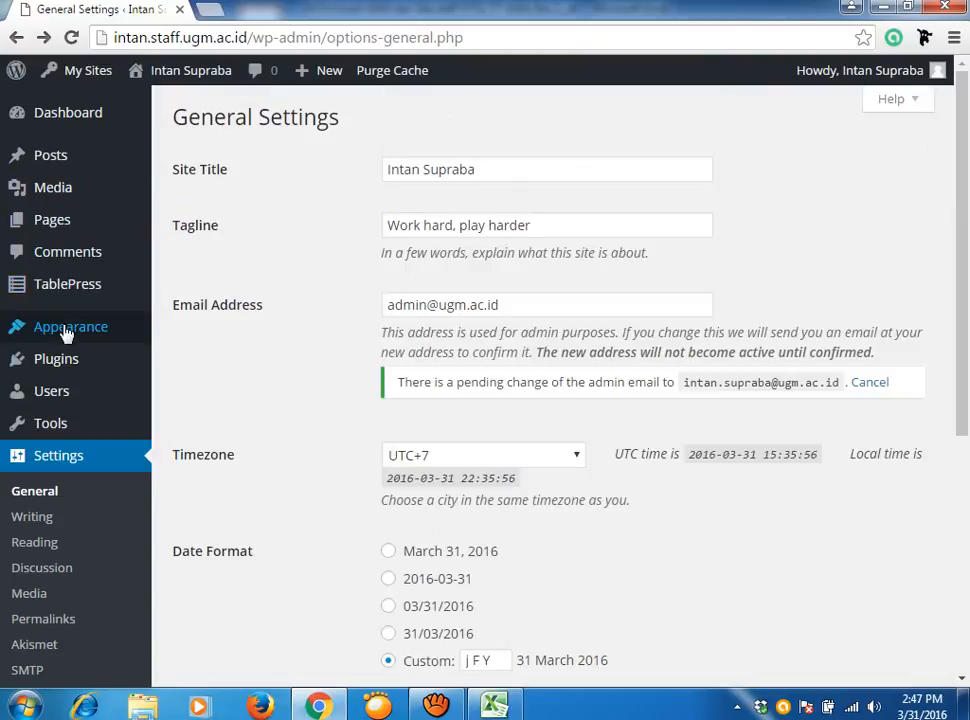
Open Appearance > Themes and browse the 175 installed themes, with Academica active.
mouse_move(70, 330)
click(195, 339)
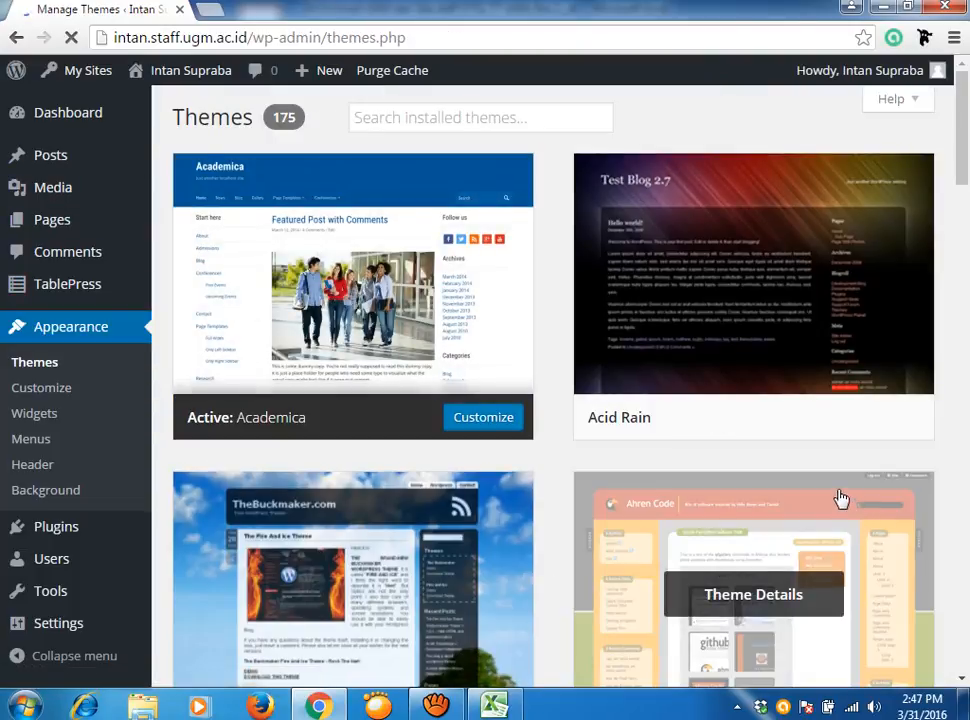
scroll(840, 498, down, 2)
scroll(836, 496, up, 2)
scroll(818, 504, down, 2)
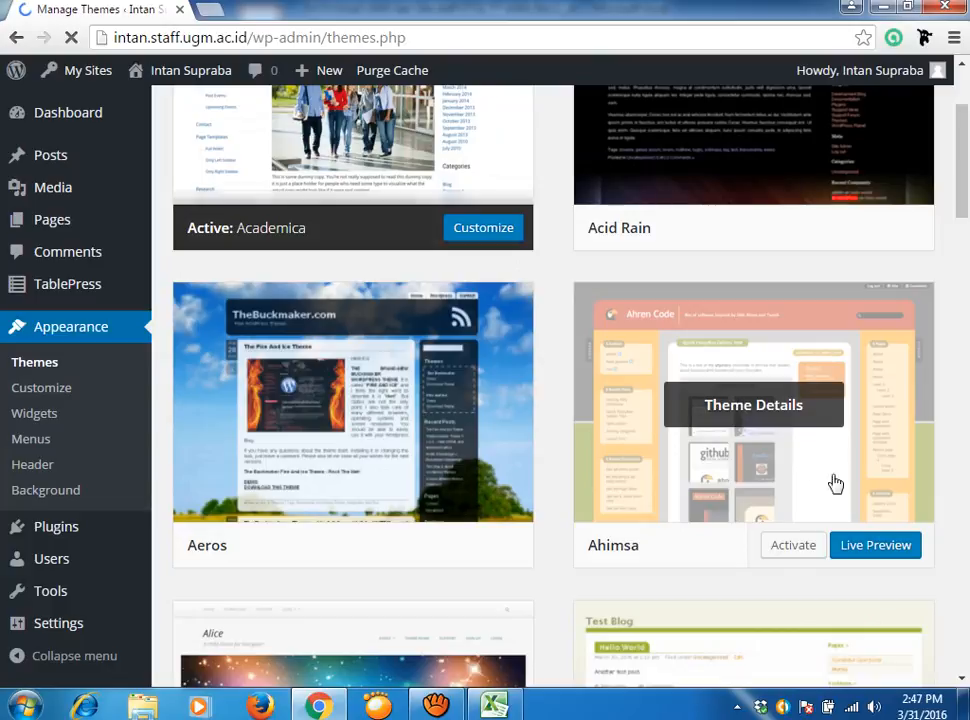
click(876, 546)
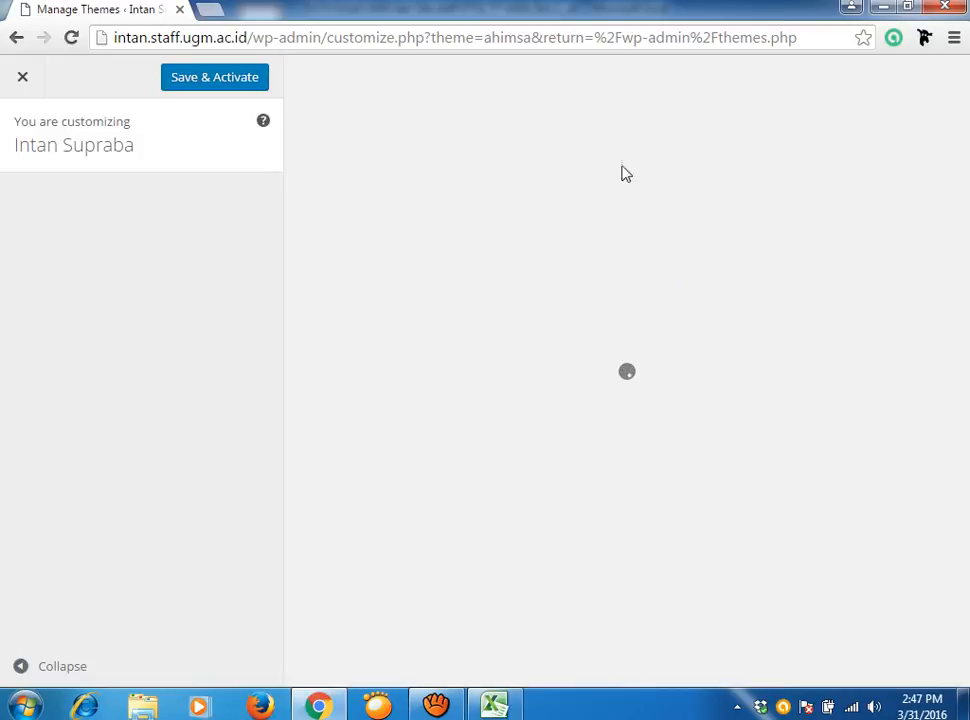
click(244, 85)
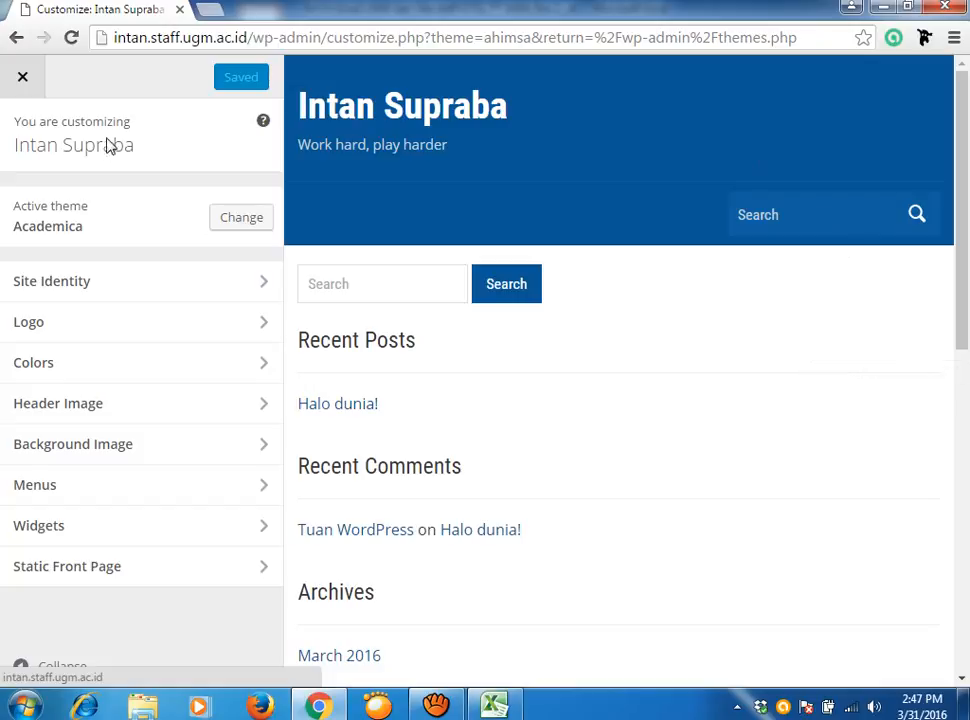
click(17, 39)
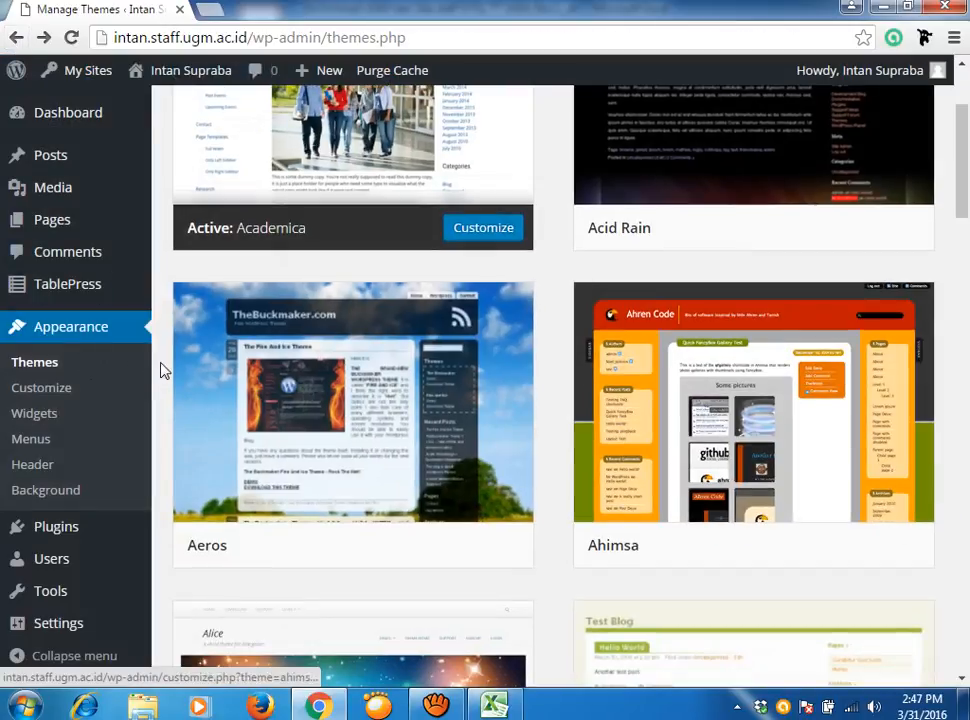
Scroll the Themes grid and launch a Live Preview of the Anarcho Notepad theme.
mouse_move(424, 353)
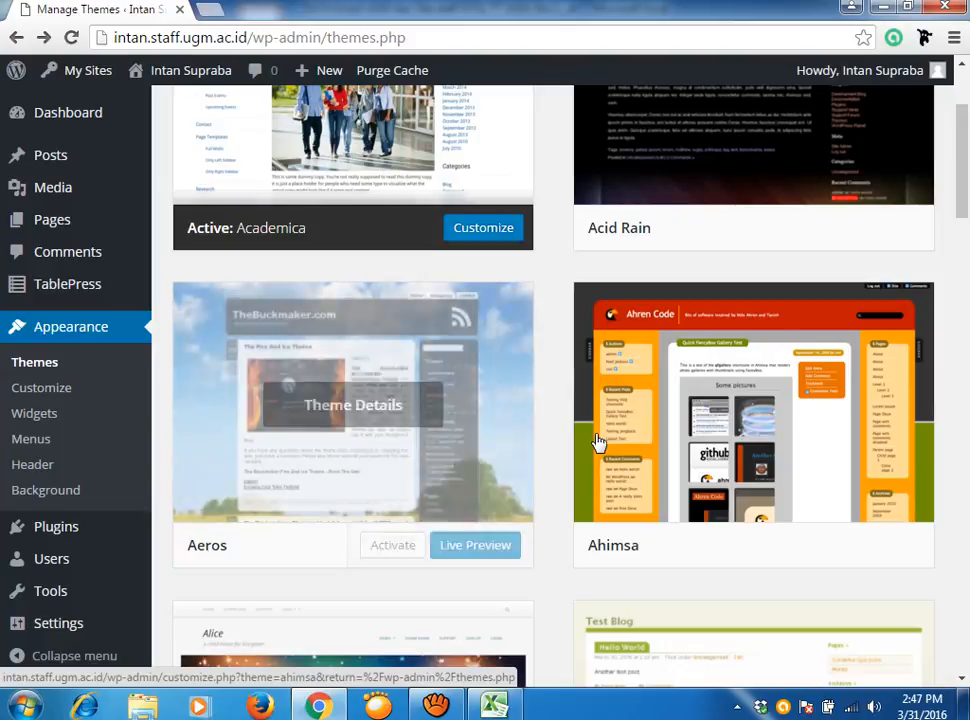
mouse_move(597, 440)
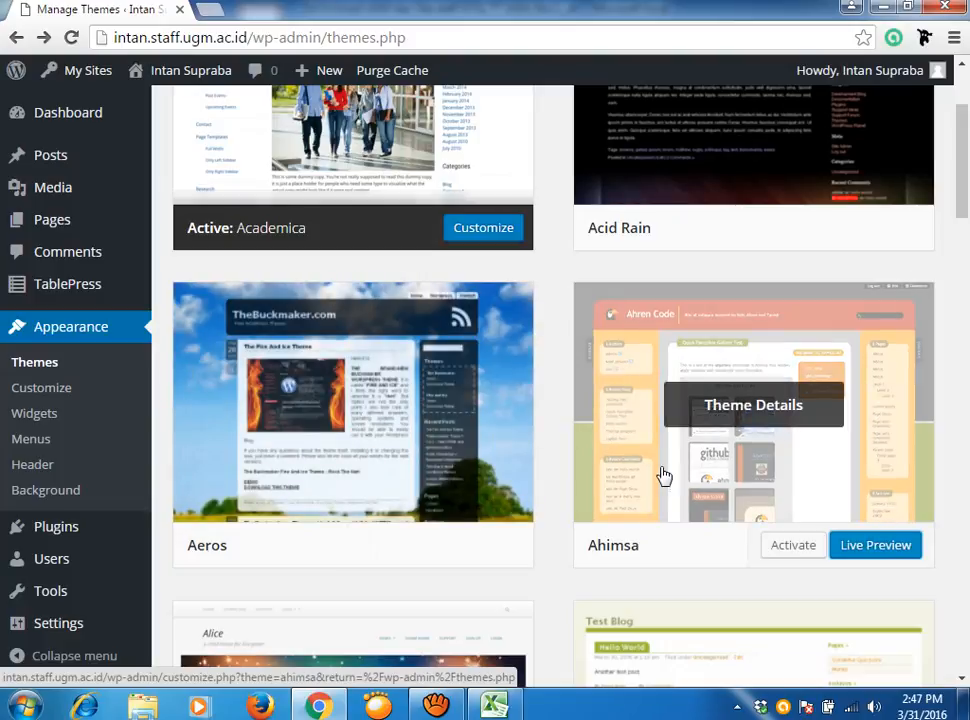
scroll(665, 474, down, 3)
scroll(662, 473, down, 3)
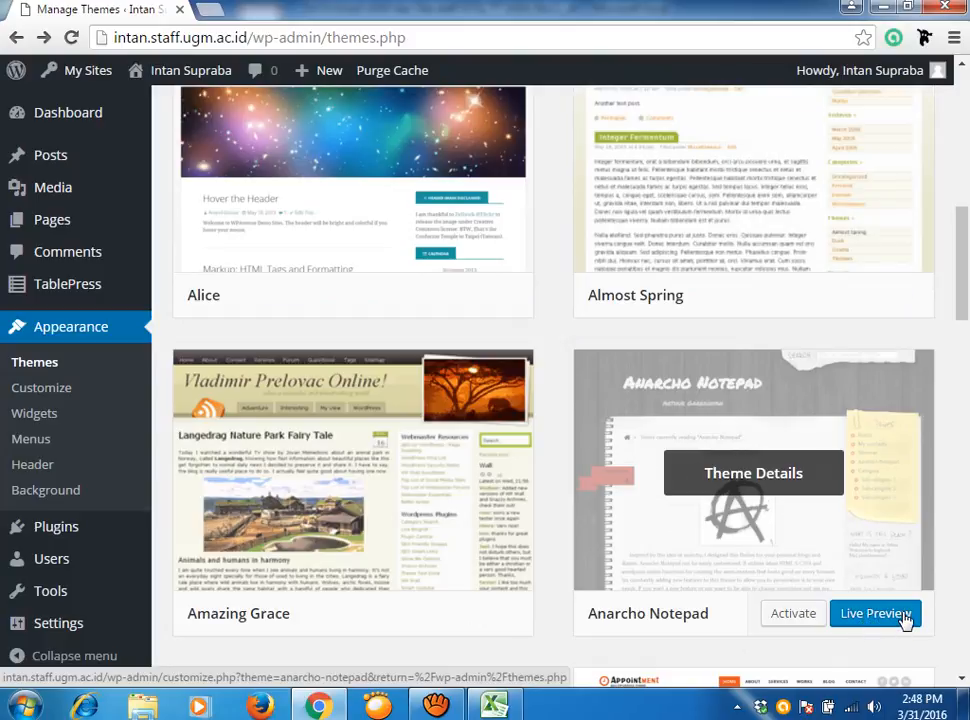
click(874, 613)
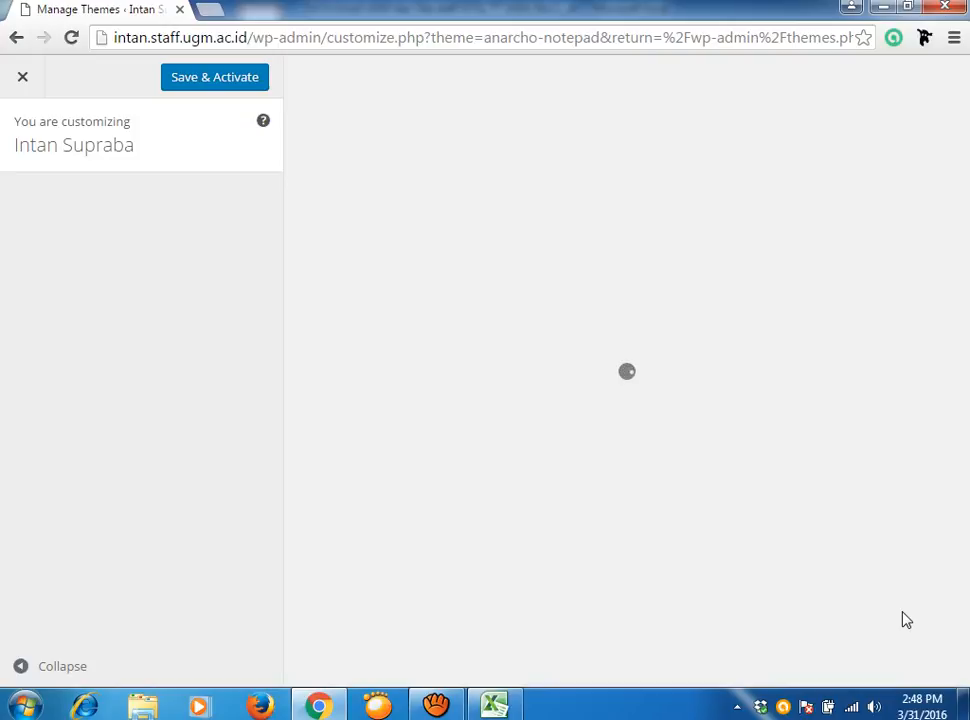
Leave the Anarcho Notepad preview and go back toward the Themes list.
click(16, 38)
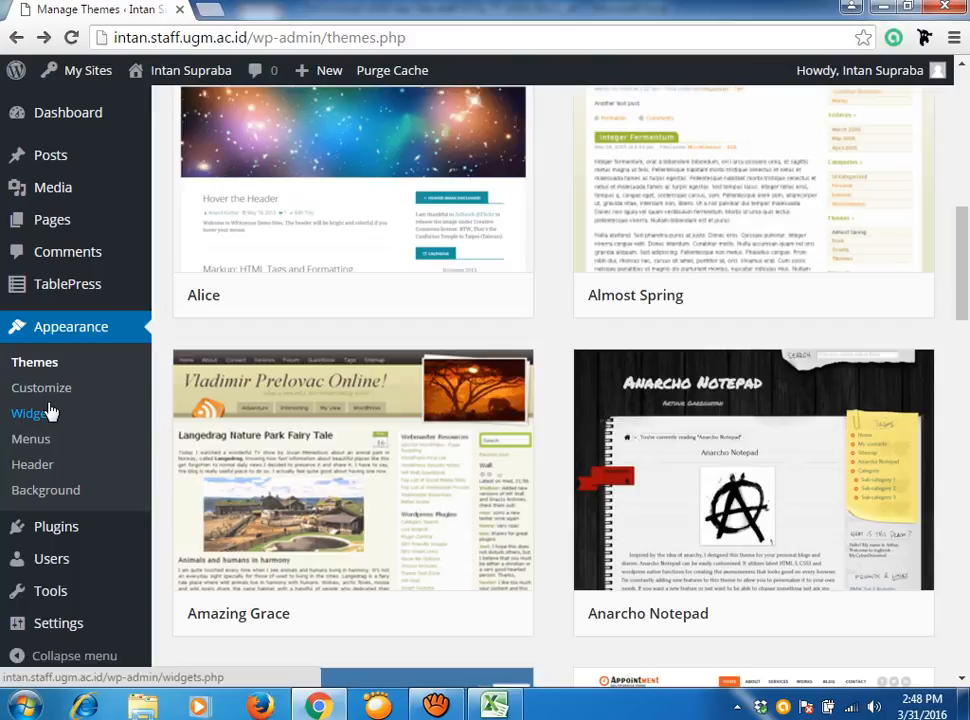
scroll(85, 412, up, 1)
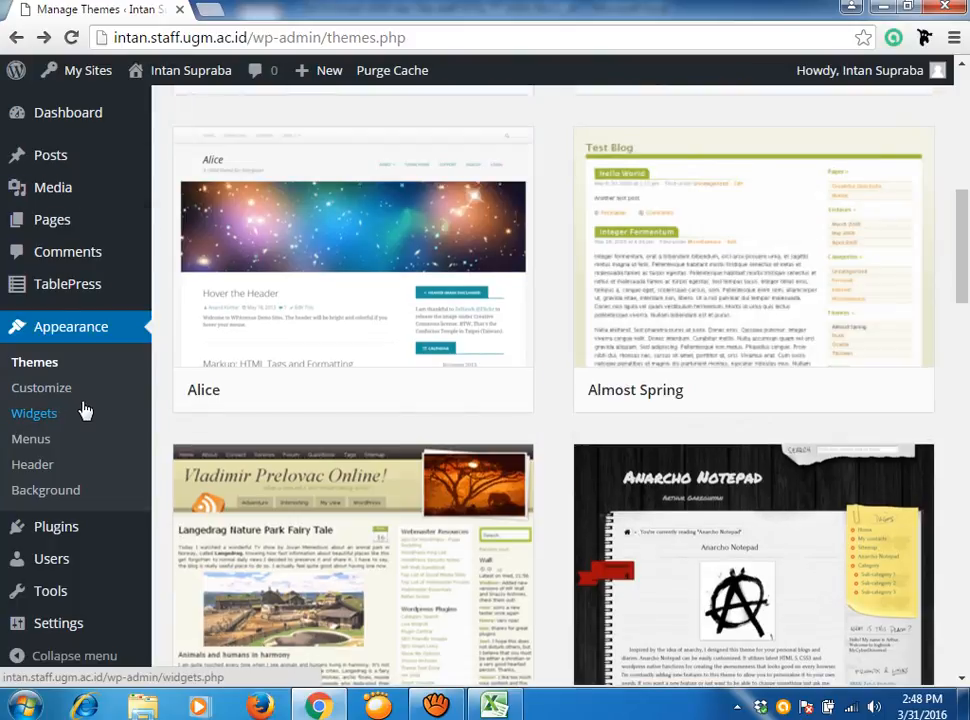
mouse_move(55, 163)
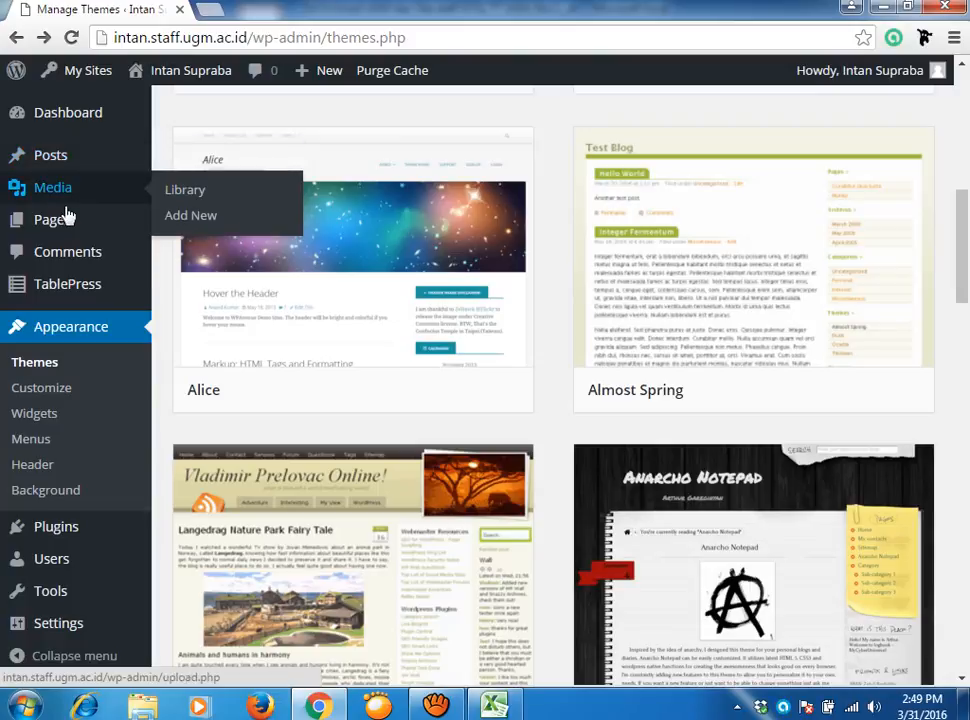
mouse_move(63, 229)
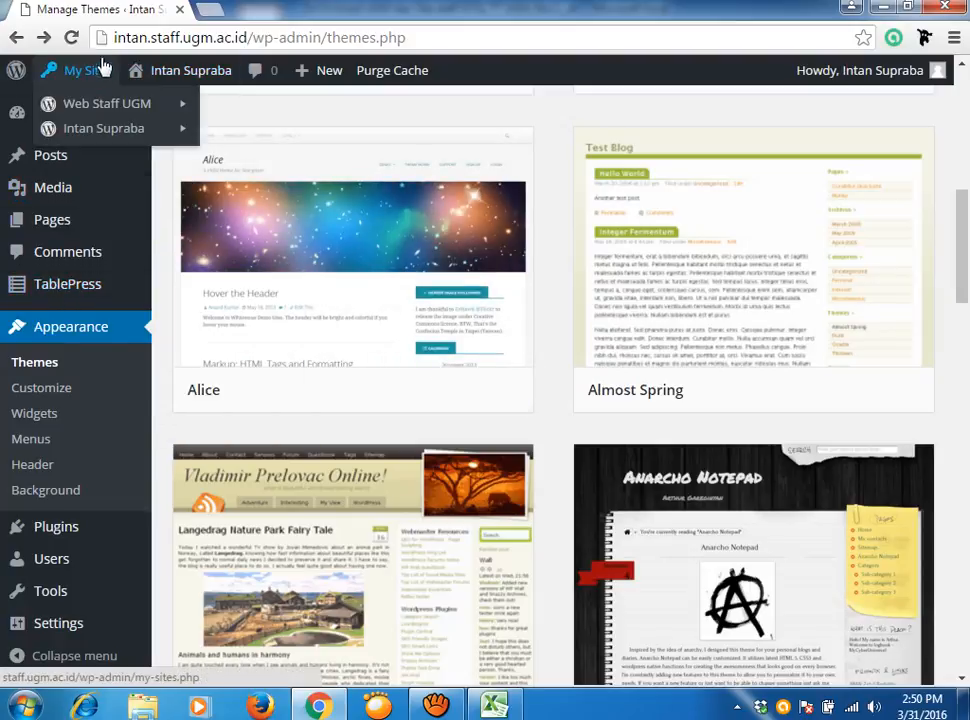
Load istiarto.staff.ugm.ac.id in a new tab and scroll through its recent posts.
click(212, 12)
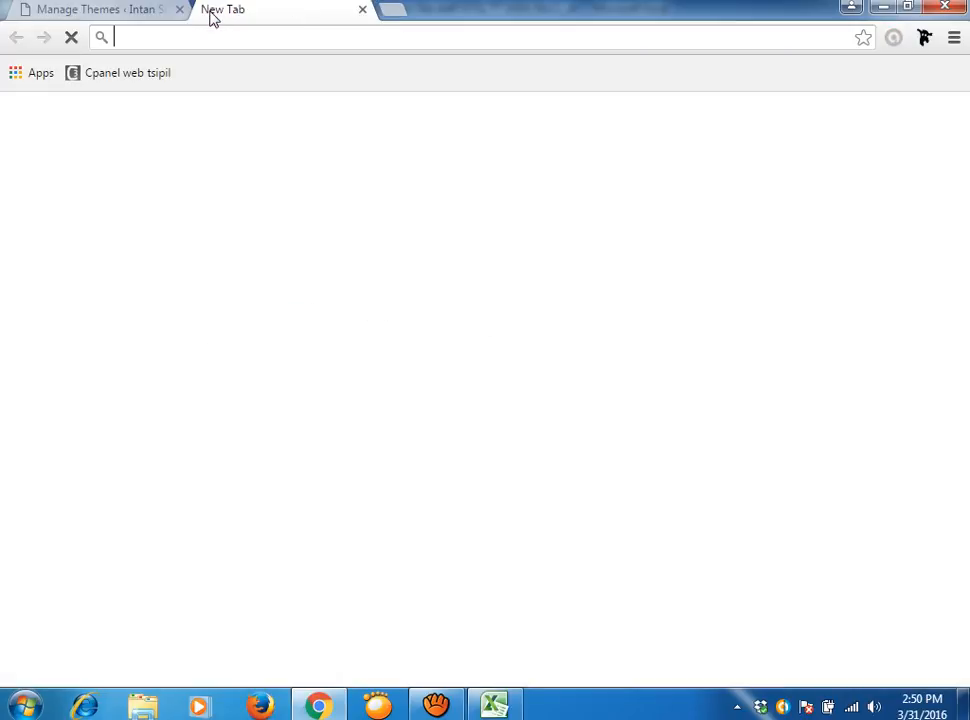
text(ist)
key(Return)
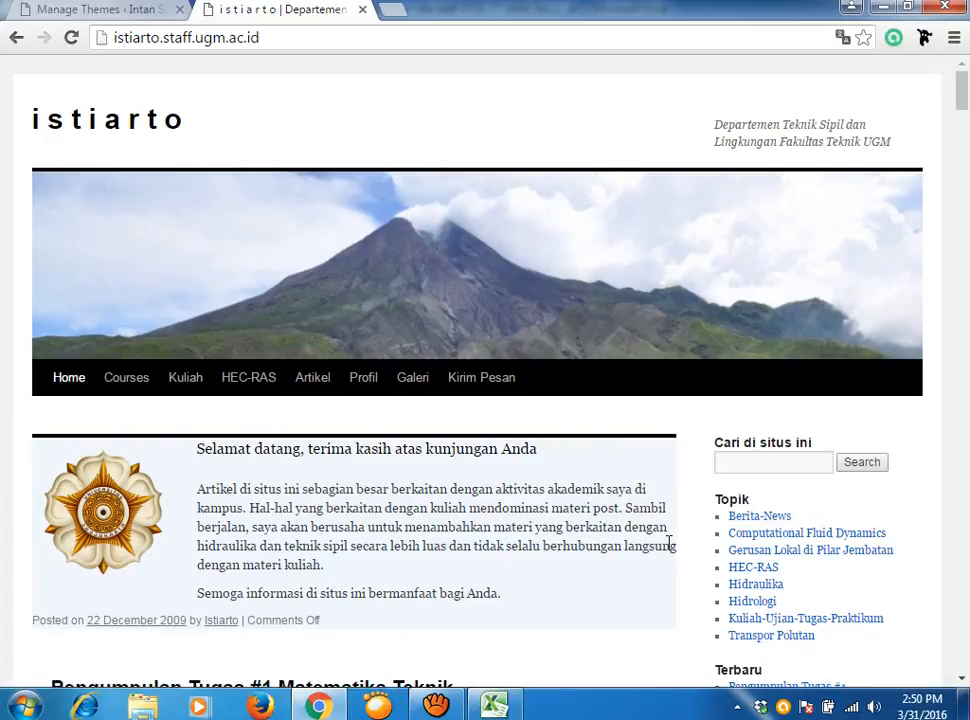
scroll(668, 511, down, 2)
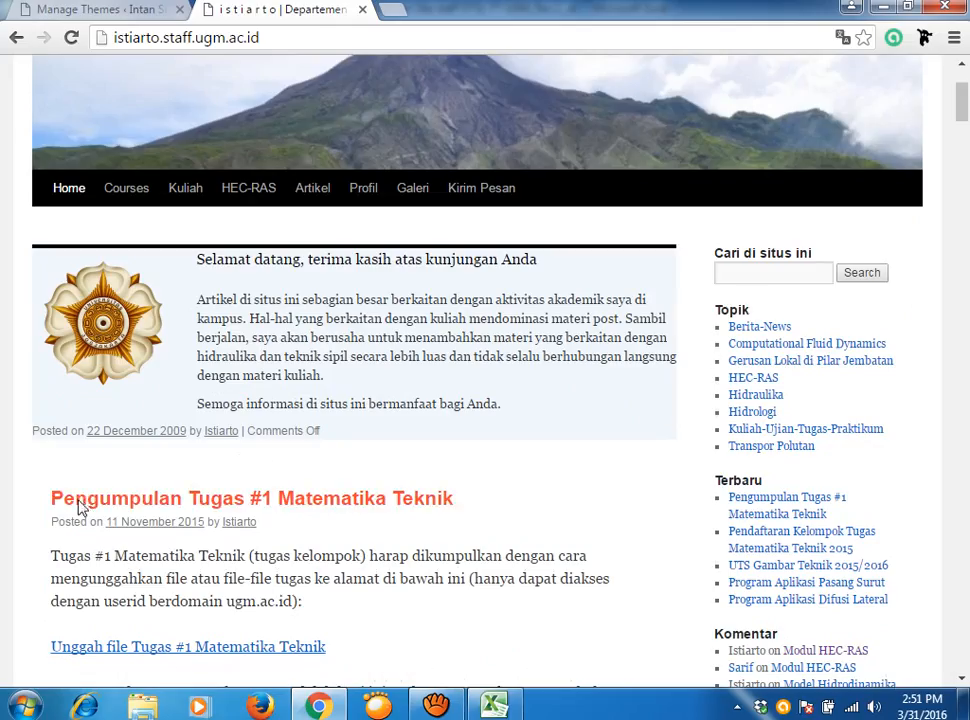
scroll(800, 452, down, 2)
scroll(800, 452, down, 1)
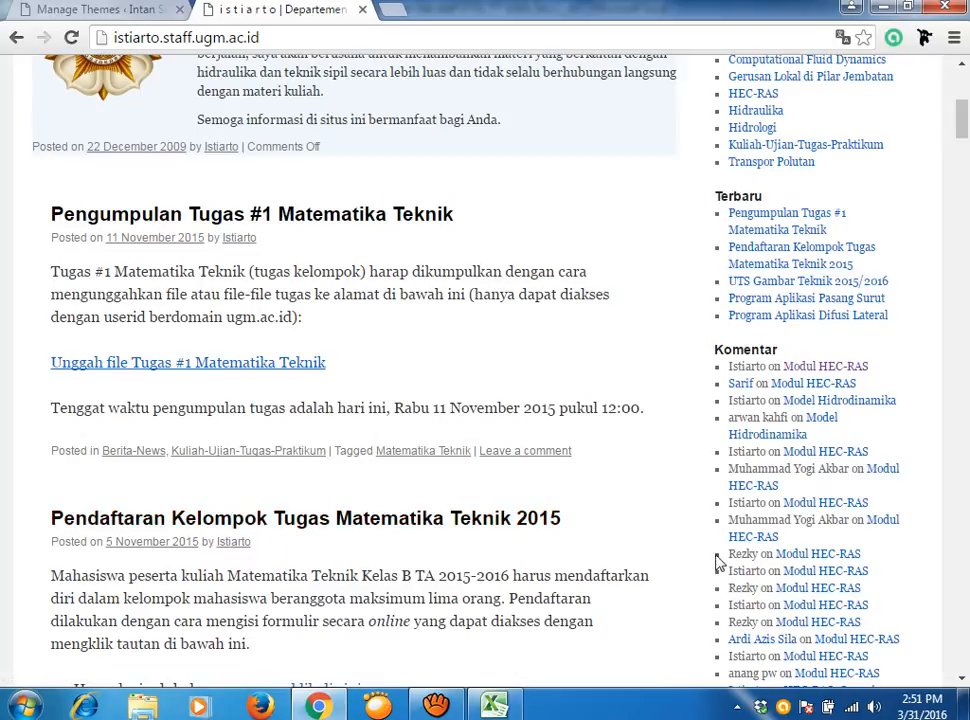
scroll(718, 555, down, 1)
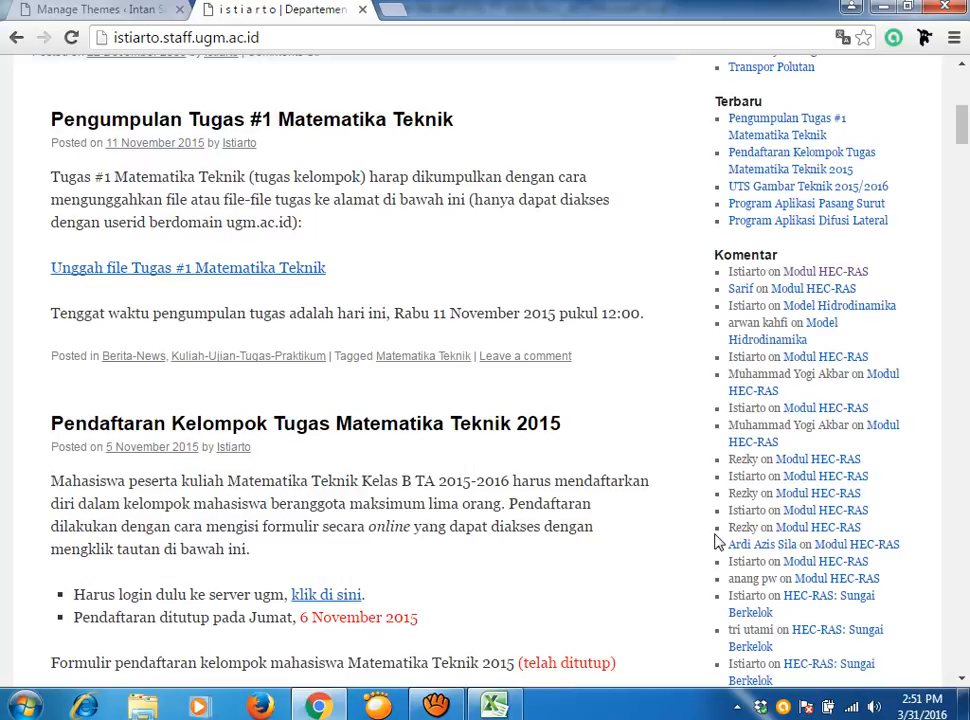
scroll(552, 496, up, 5)
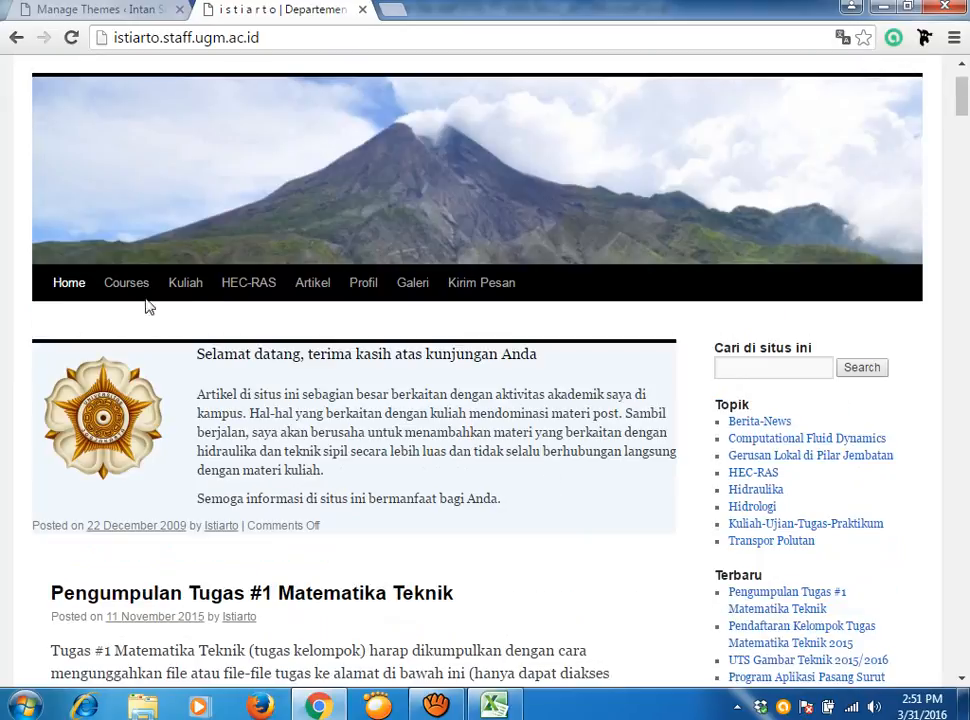
mouse_move(100, 289)
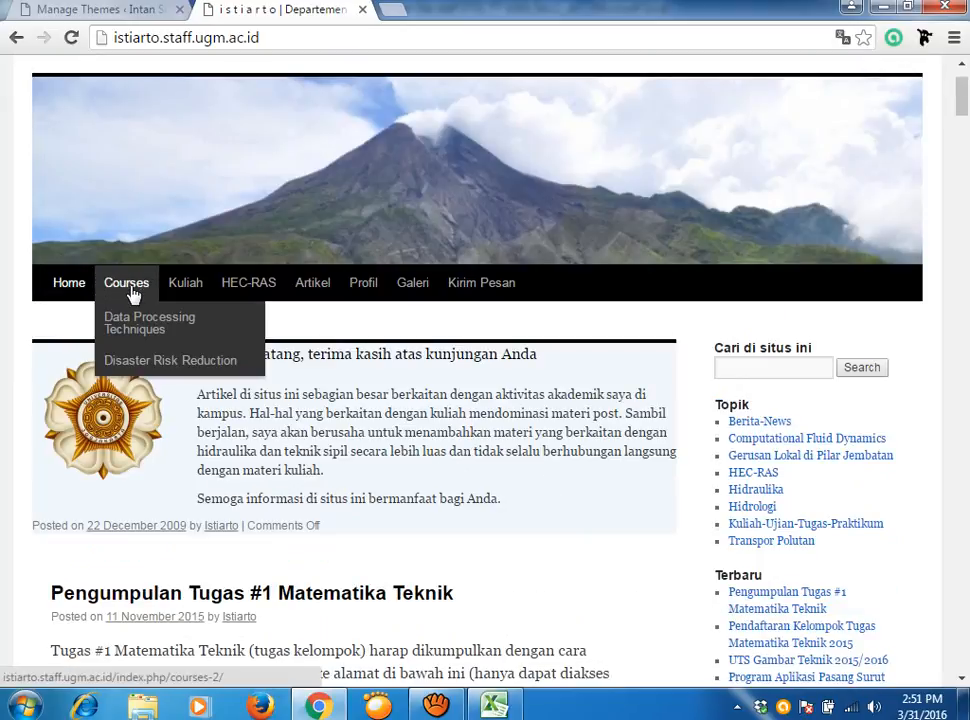
mouse_move(185, 291)
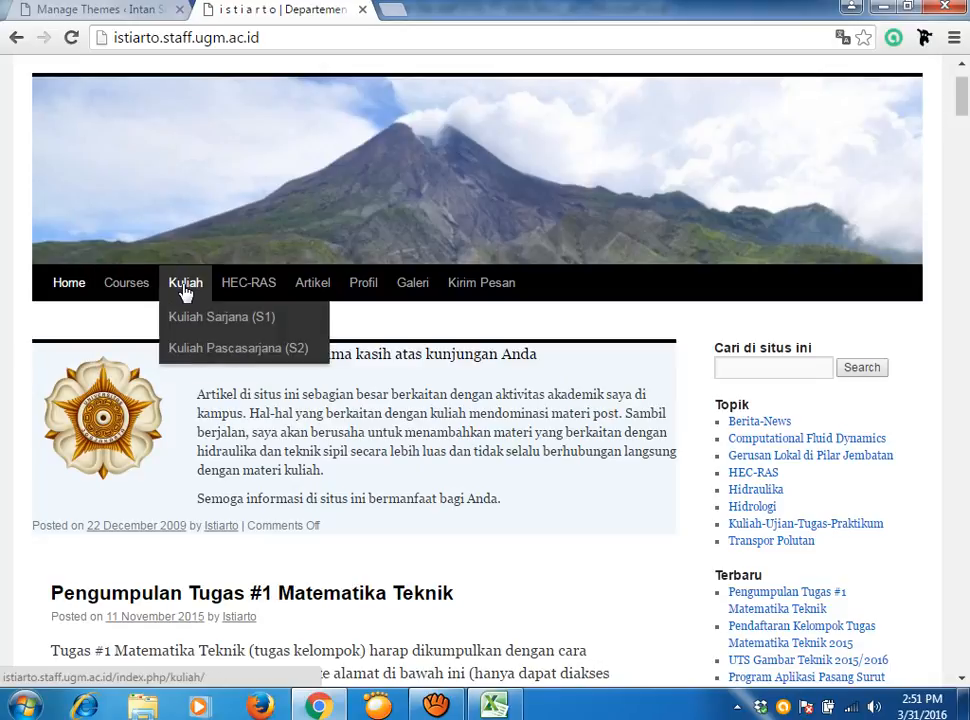
mouse_move(227, 286)
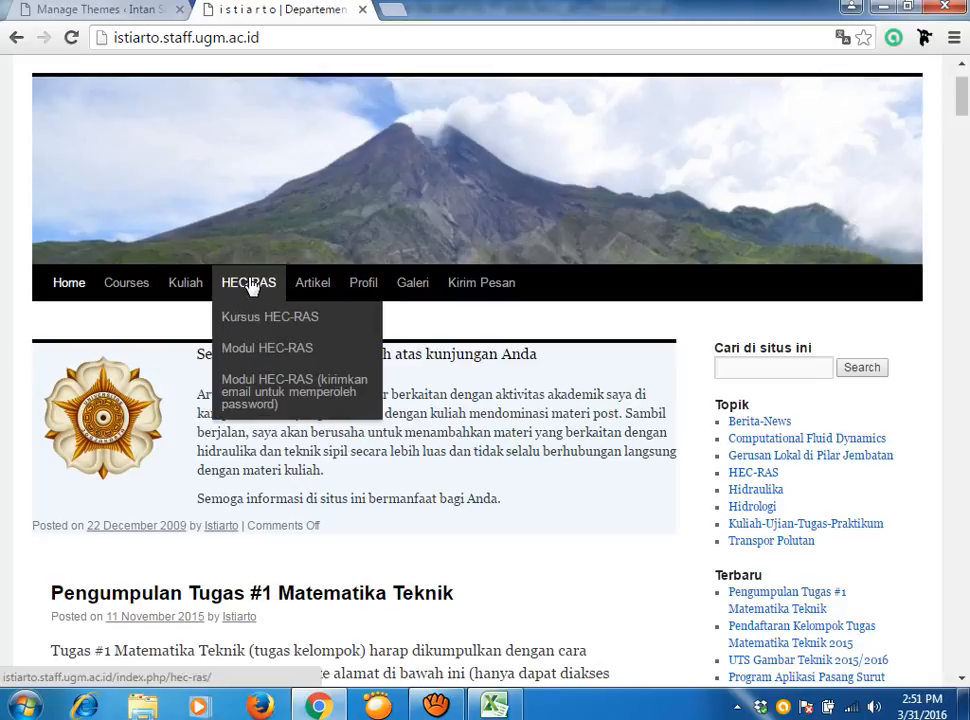
mouse_move(301, 296)
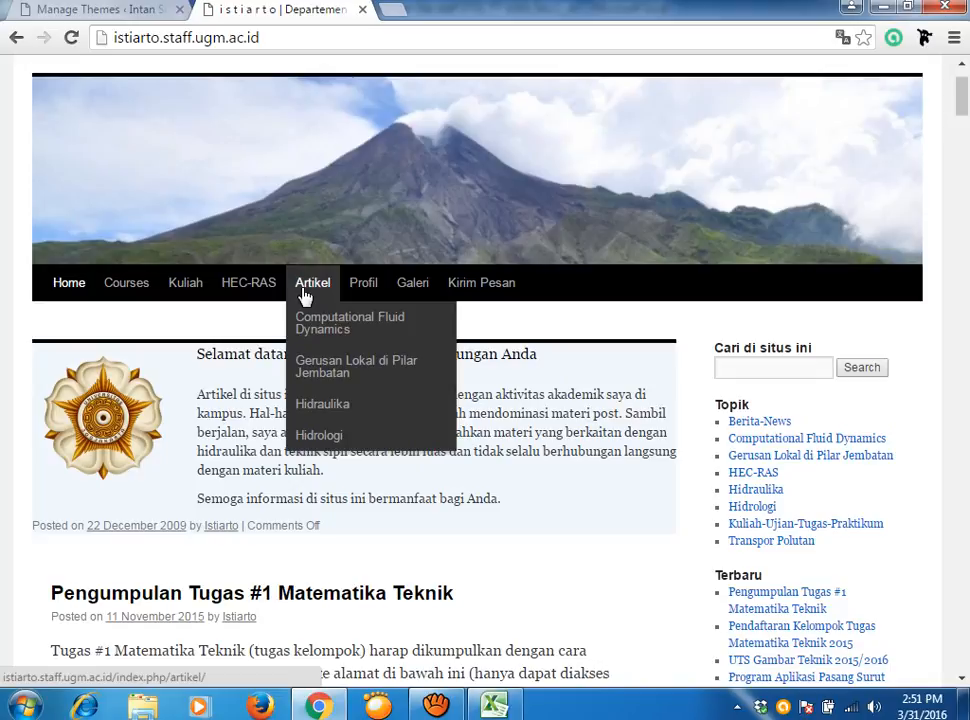
Open the Computational Fluid Dynamics page from the Artikel menu.
click(325, 329)
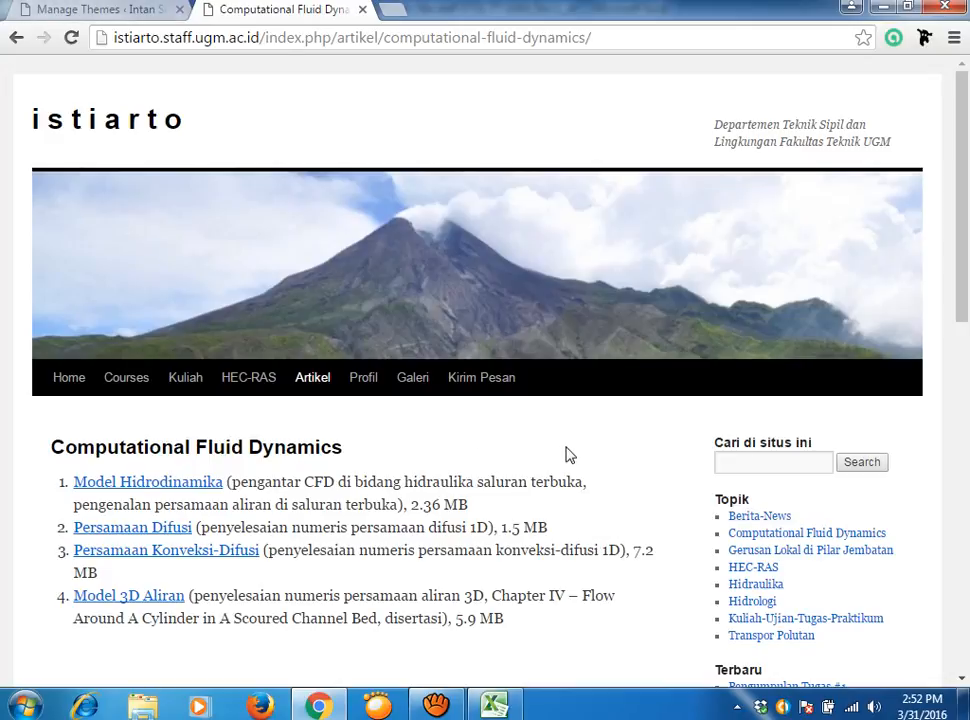
Switch back to the admin tab and create a new post via Posts > Add New.
click(88, 12)
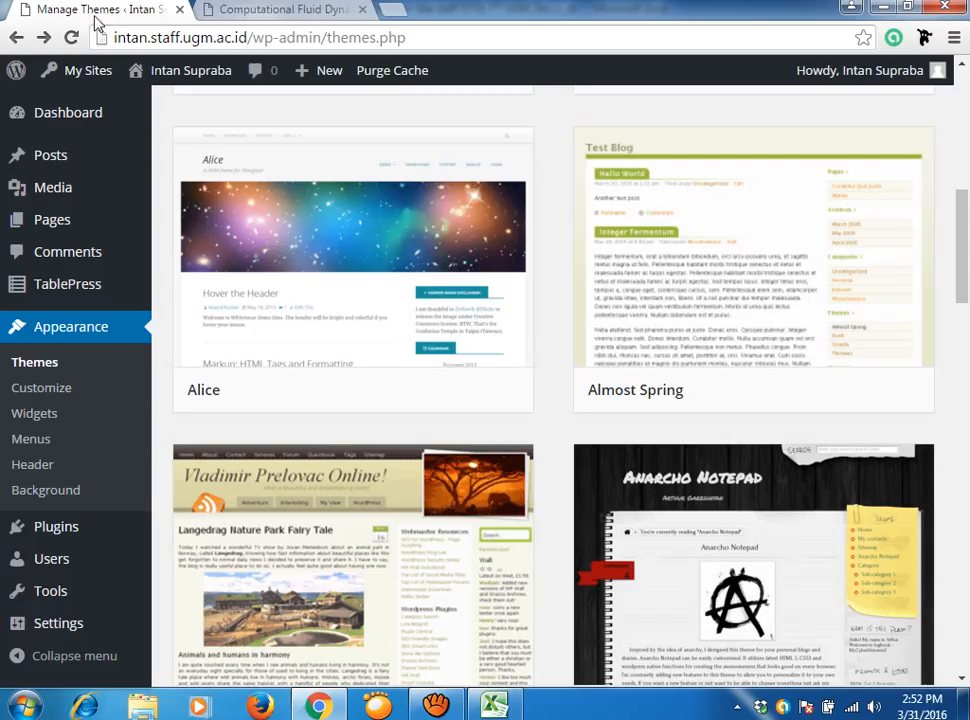
mouse_move(60, 231)
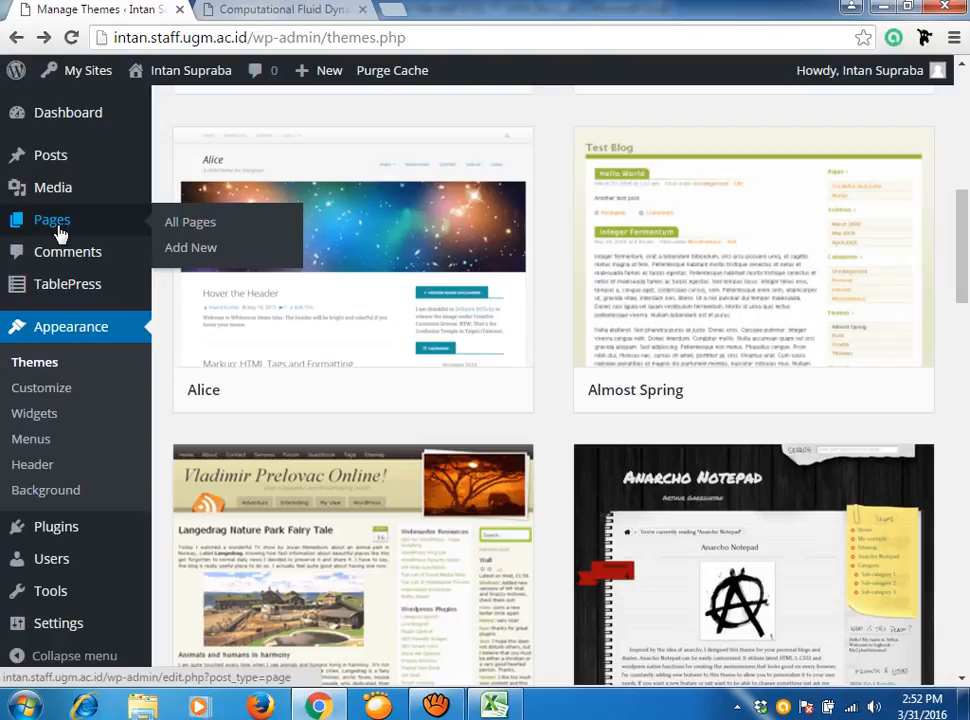
mouse_move(55, 163)
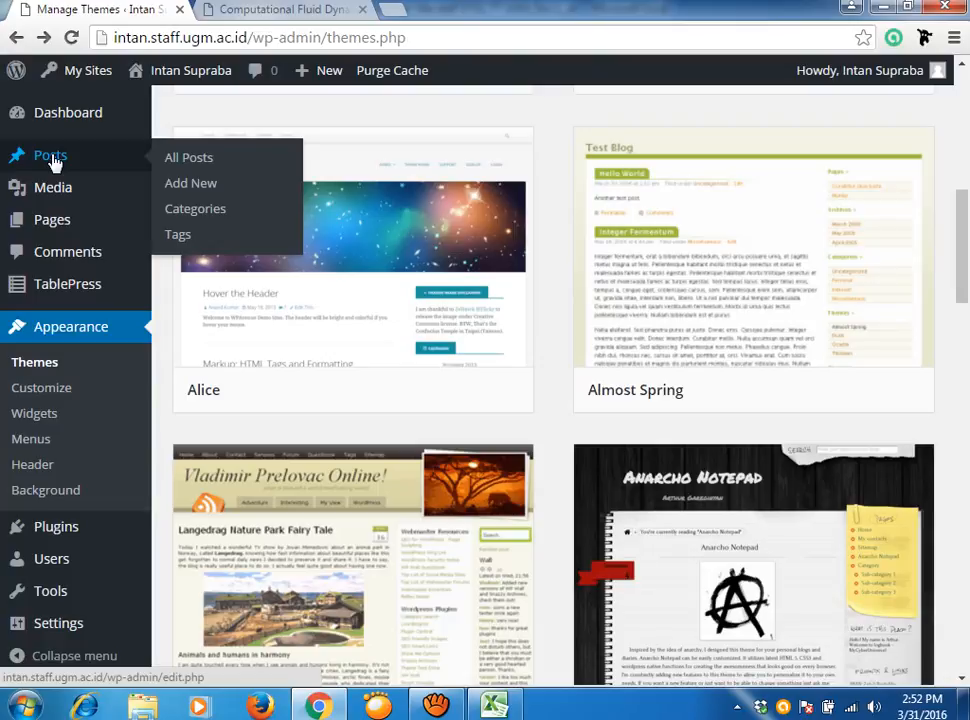
click(190, 187)
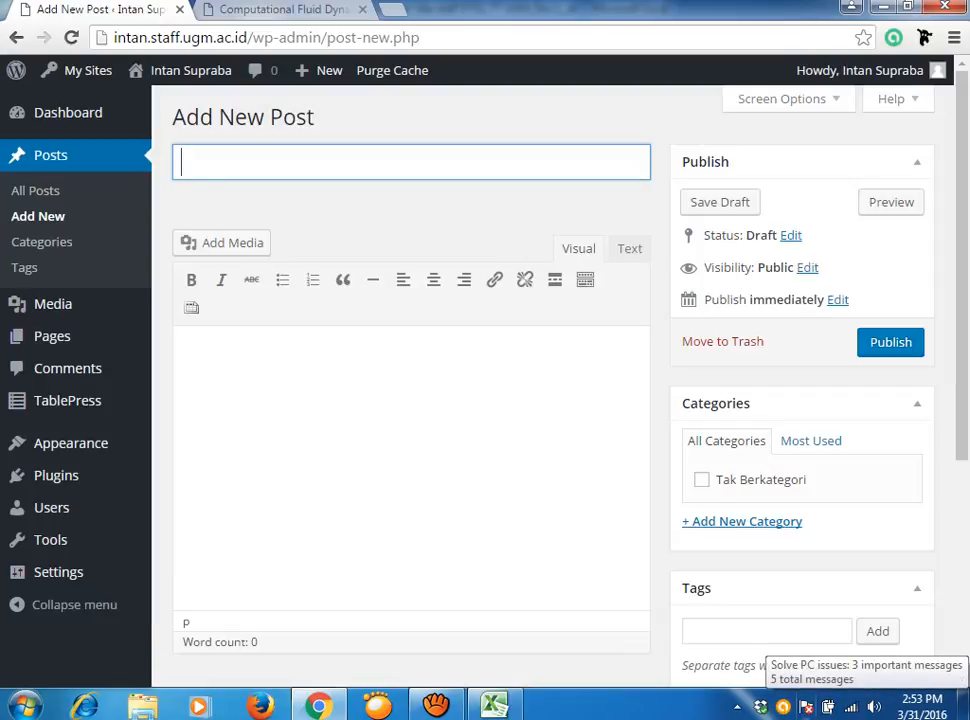
Title the post 'Pelatihan web dosen', fixing typos, and clear stray letters from the body.
text(Pelatihan we)
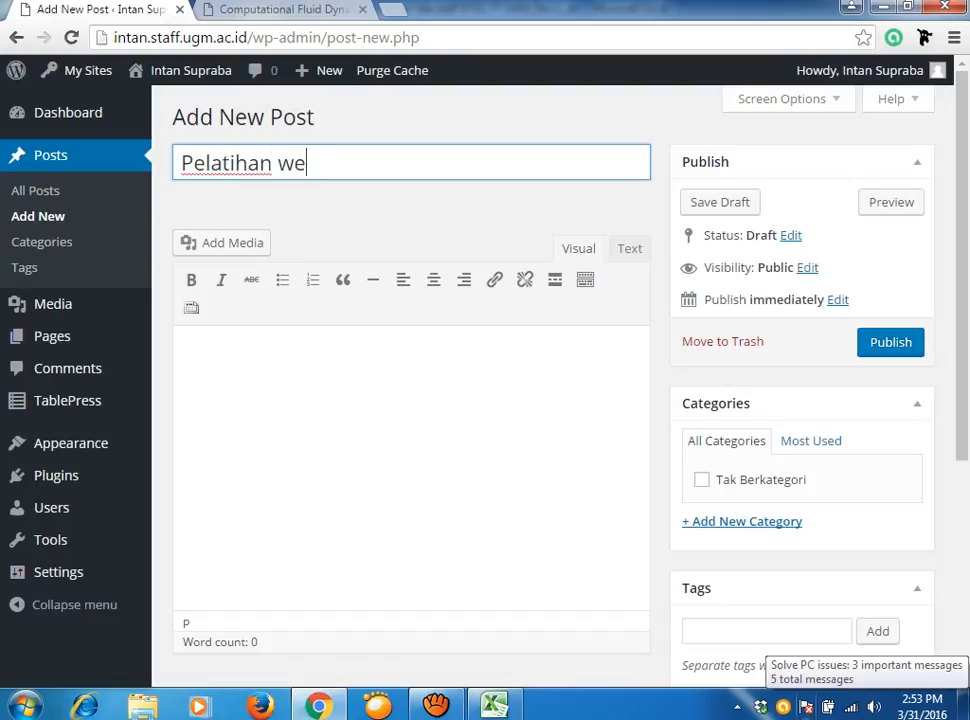
text(b dosen)
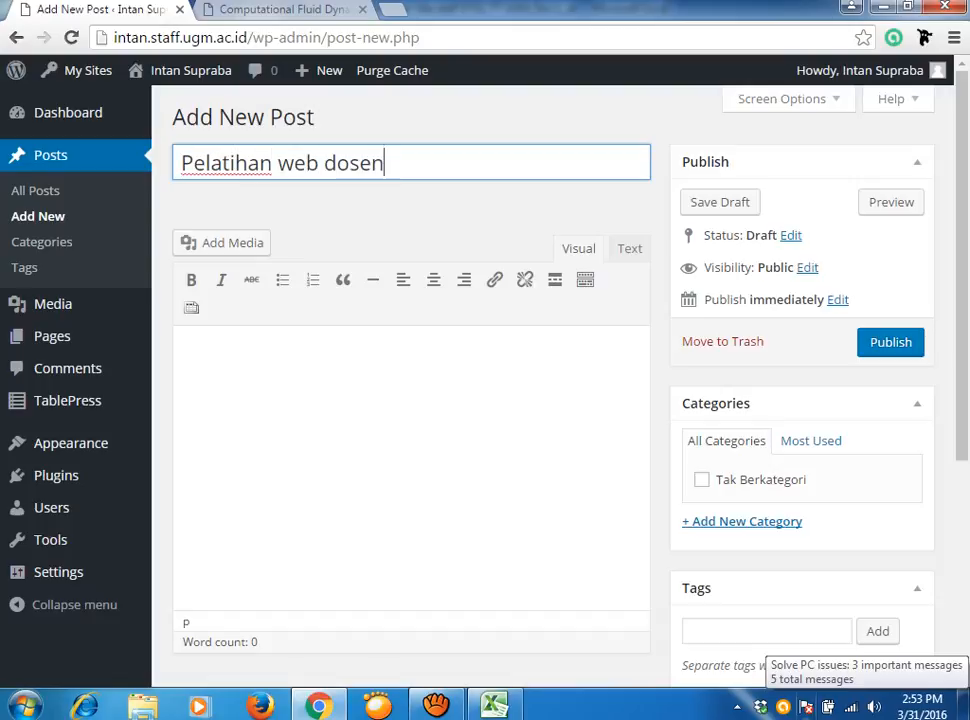
click(463, 409)
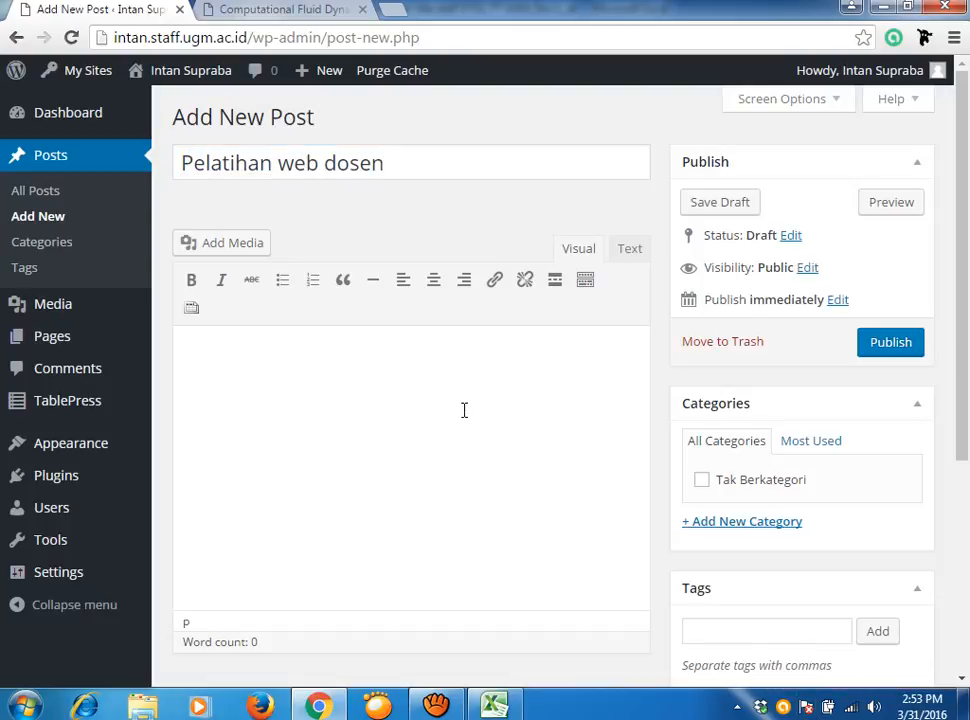
text(Pw)
key(BackSpace)
key(BackSpace)
drag(390, 165, 180, 172)
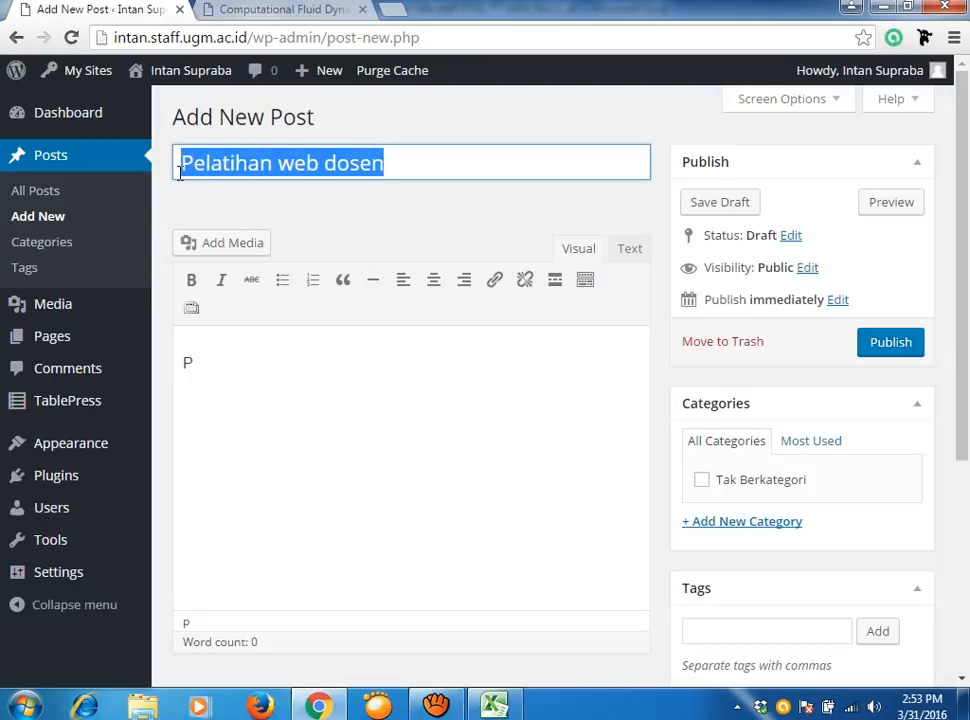
key(BackSpace)
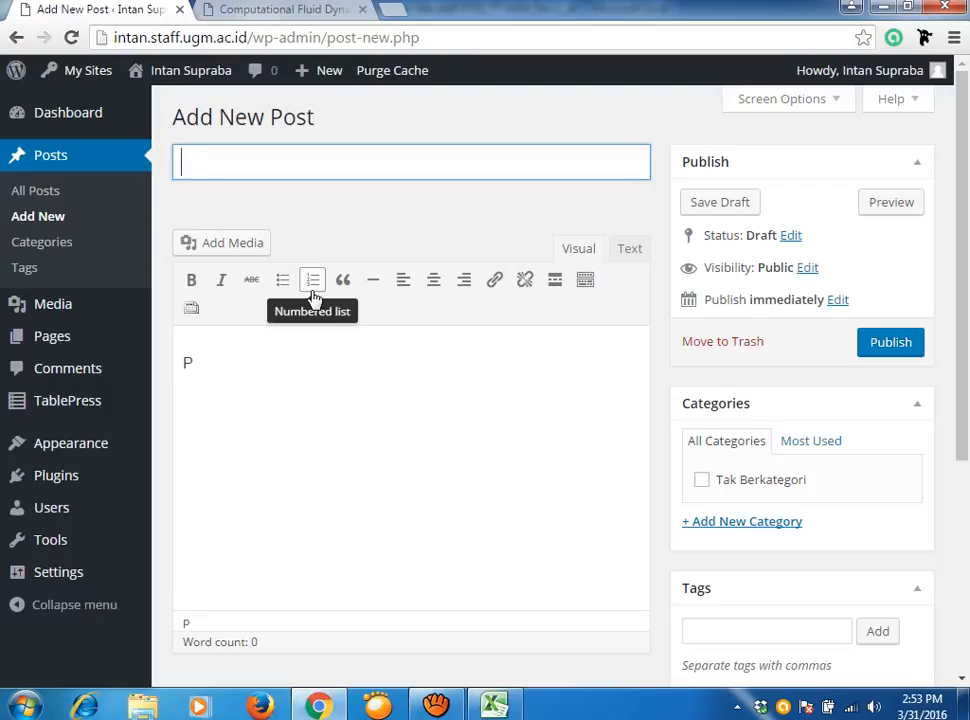
text(Pelatihan web)
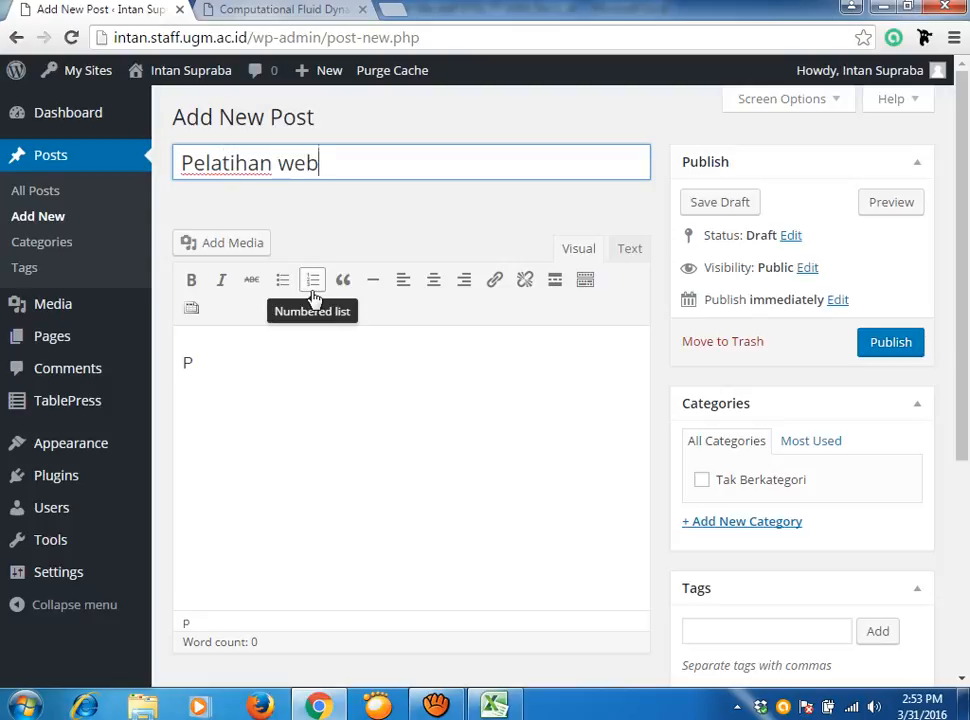
text( doen)
key(Home)
key(BackSpace)
key(BackSpace)
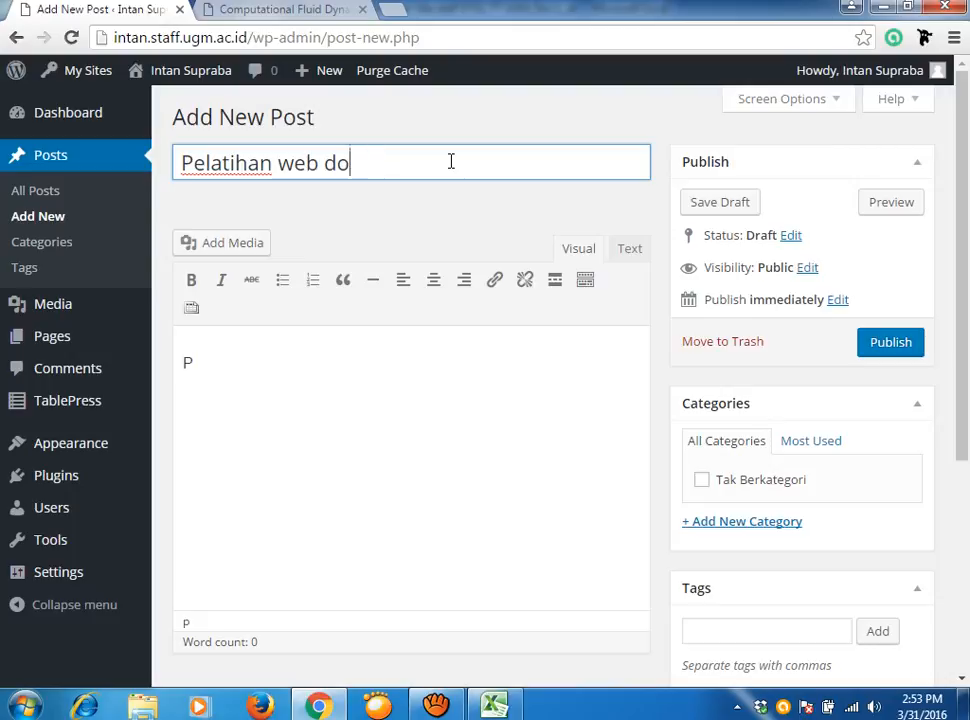
text(sen)
click(234, 358)
key(BackSpace)
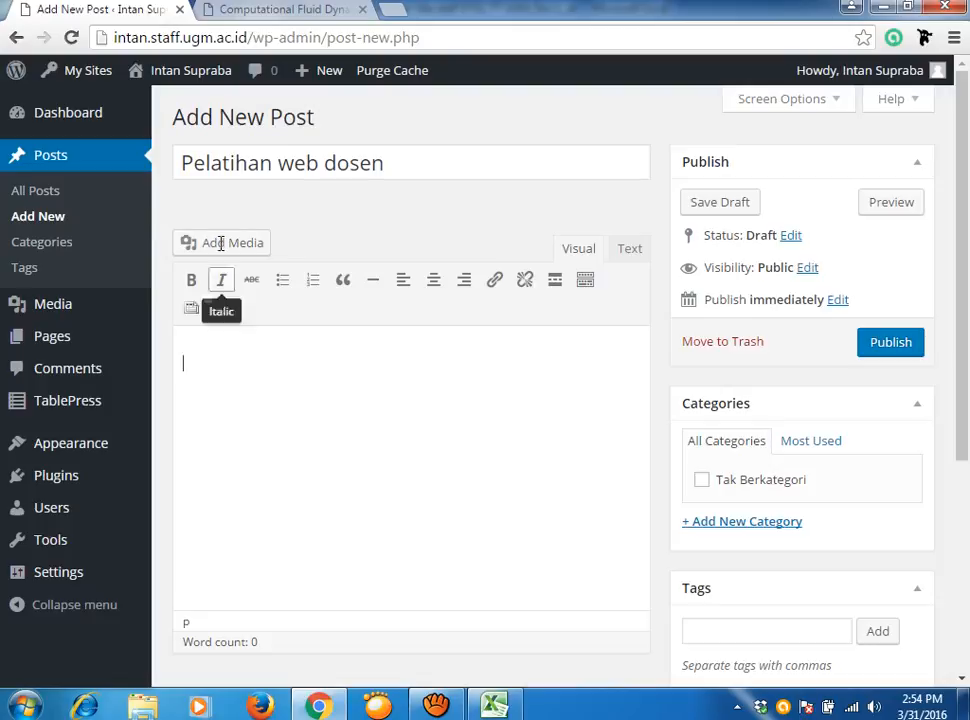
Select the 'Selamat datang, terima kasih atas kunjungan Anda' heading on istiarto's home page, then return to the editor.
click(322, 8)
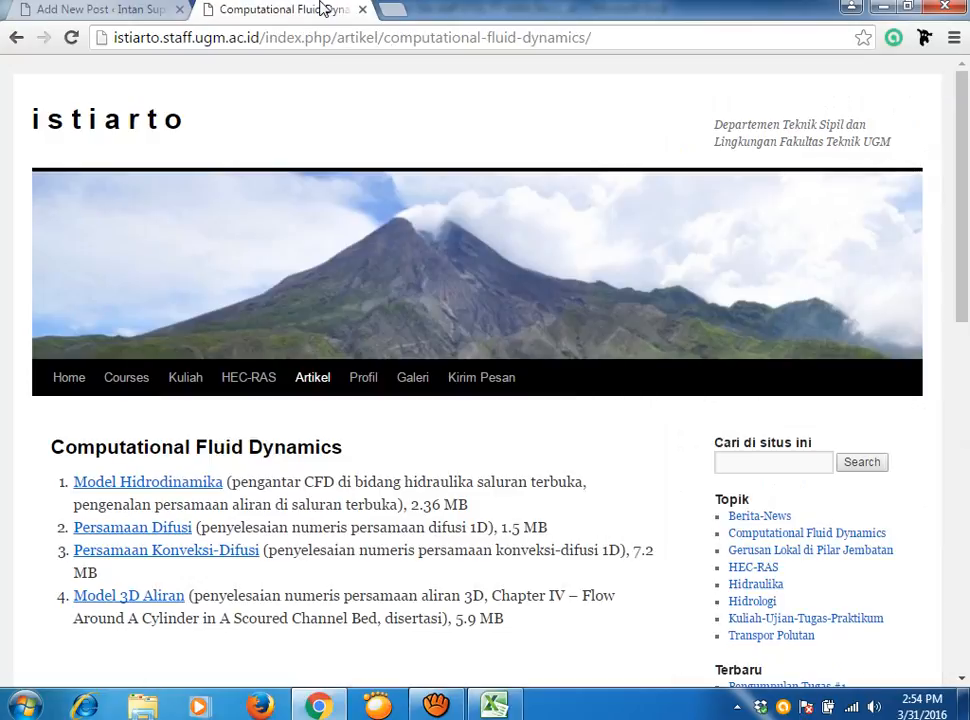
click(71, 390)
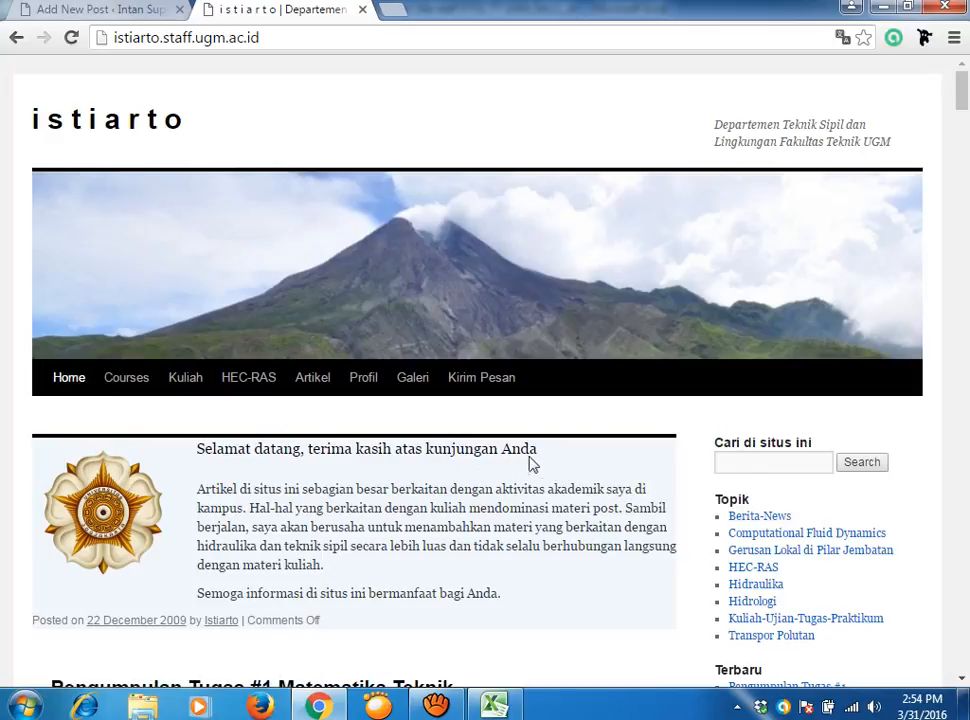
drag(539, 456, 195, 449)
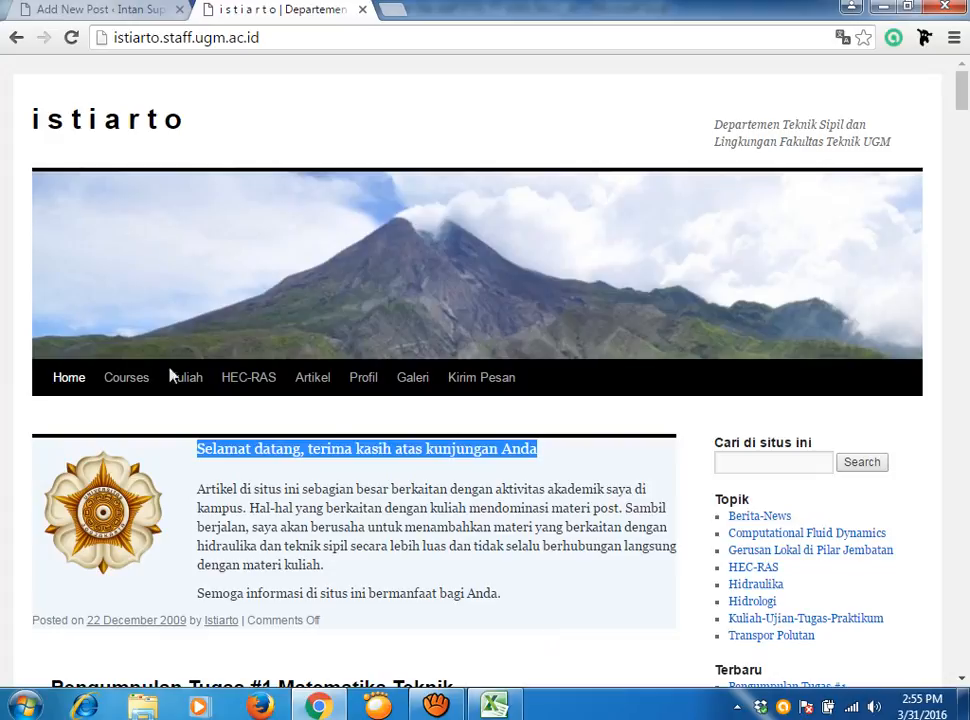
click(60, 10)
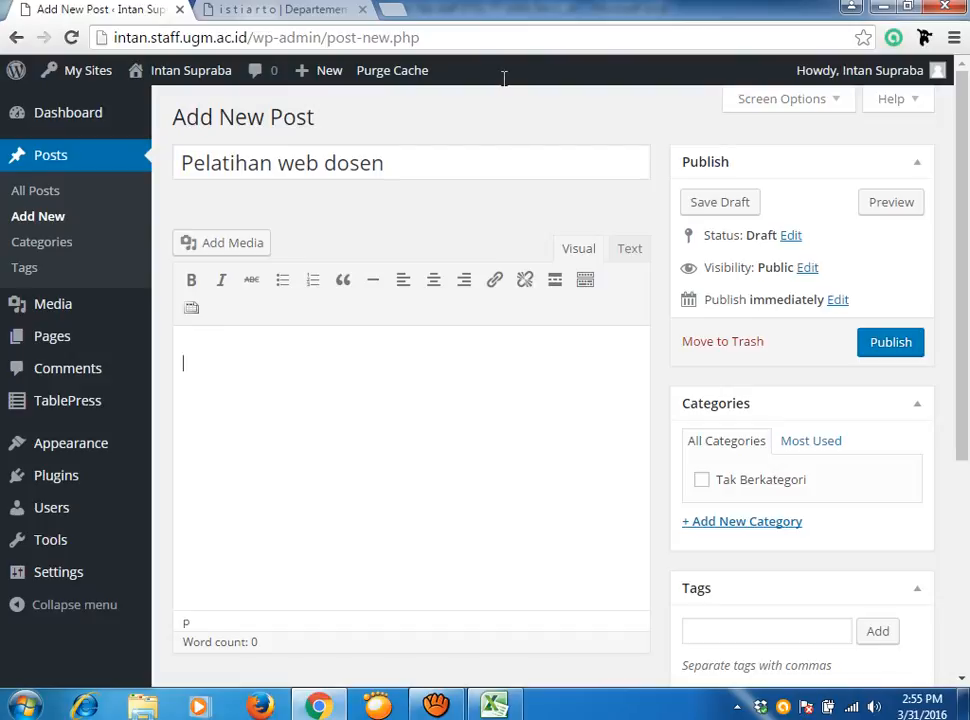
Replace the post title with 'Selamat datang'.
drag(440, 162, 97, 158)
text(Selaamt)
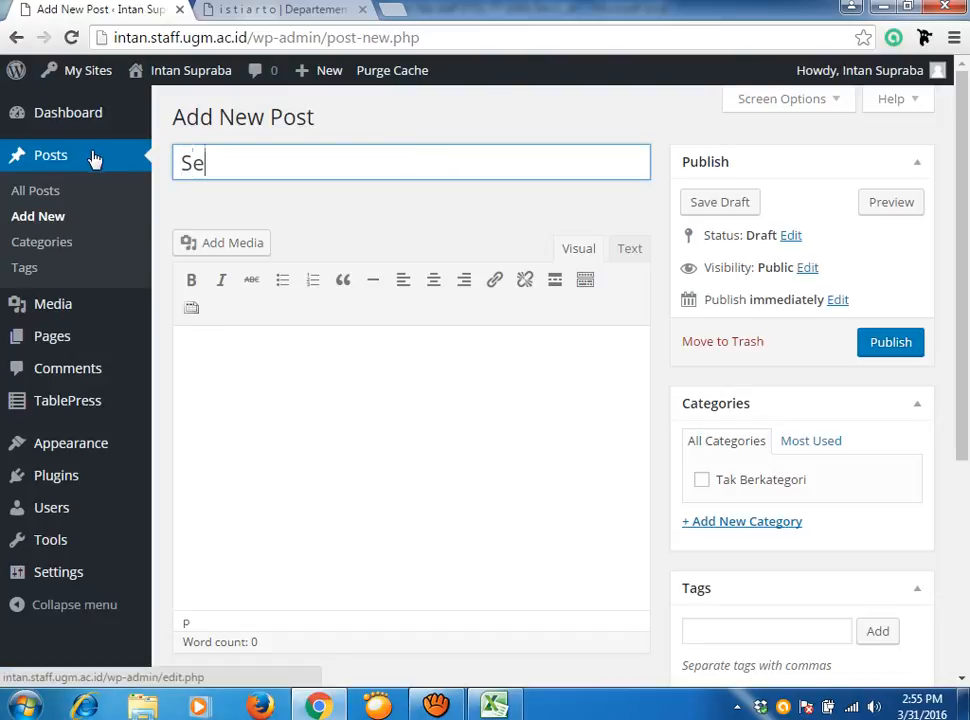
key(BackSpace)
key(BackSpace)
key(BackSpace)
text(mat datang)
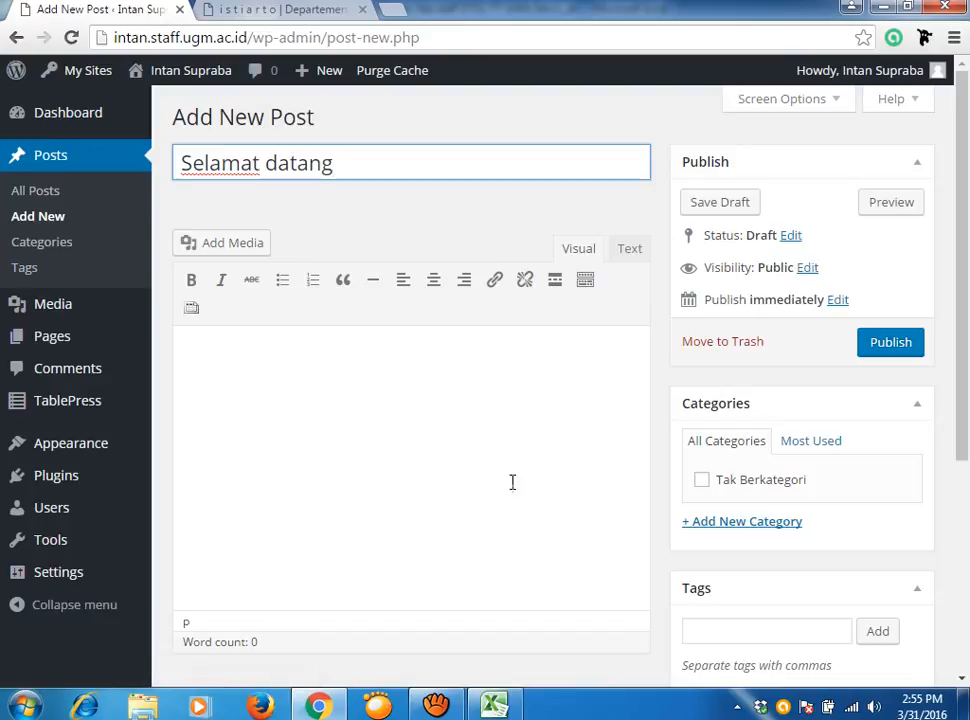
Write 'Selamat datang di web saya. Terimakasih atas kunjungan anda.' in the post body.
click(513, 424)
text(S)
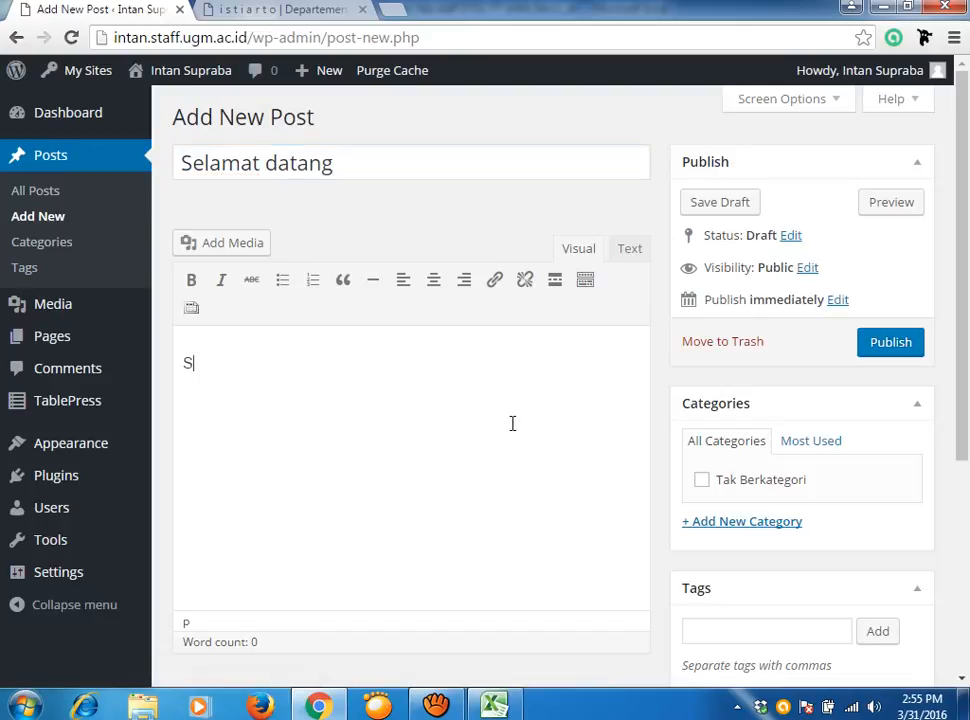
text(elamat datang )
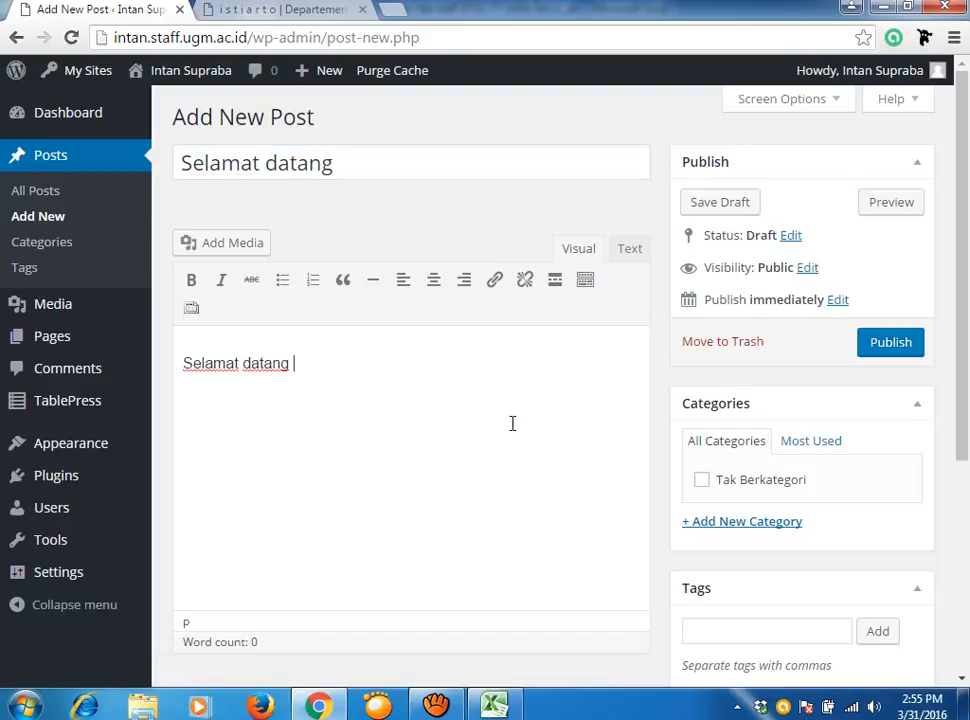
text(di web saya. TEr)
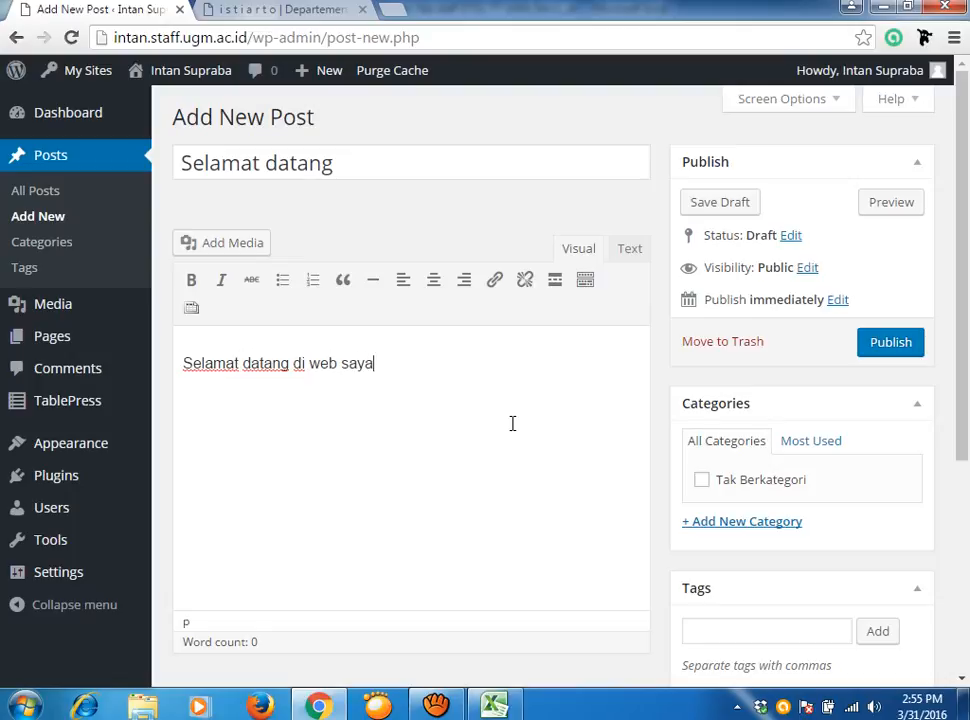
key(BackSpace)
key(BackSpace)
text(erimakasih )
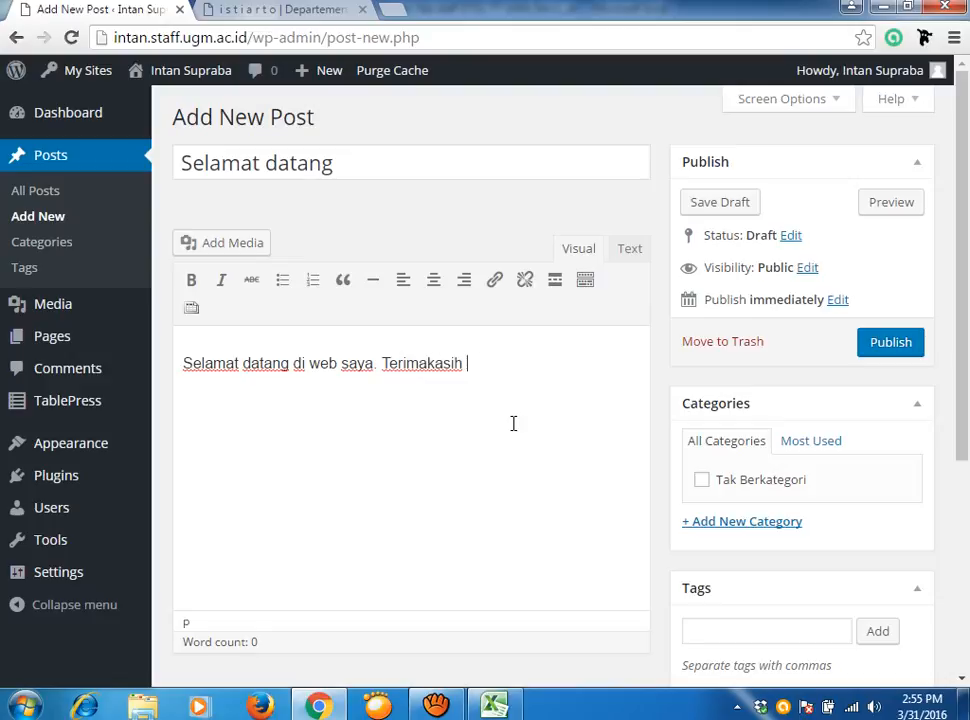
text(atas kunjungan anad)
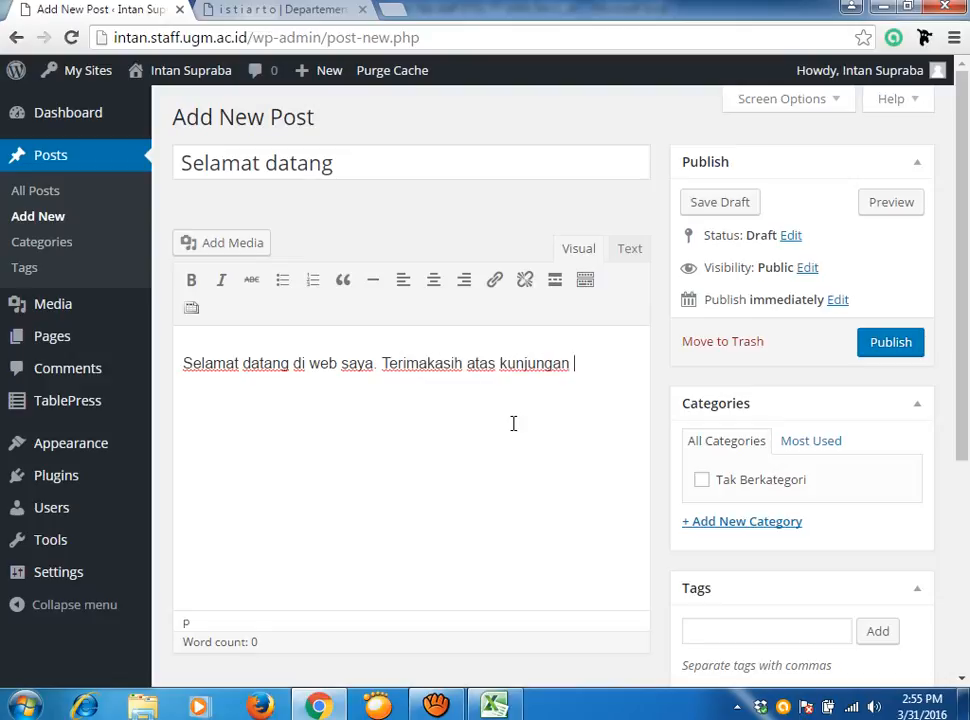
key(BackSpace)
key(BackSpace)
text(da.)
Add 'Web ini berisi' after the thank-you sentence in the body.
text(Web in)
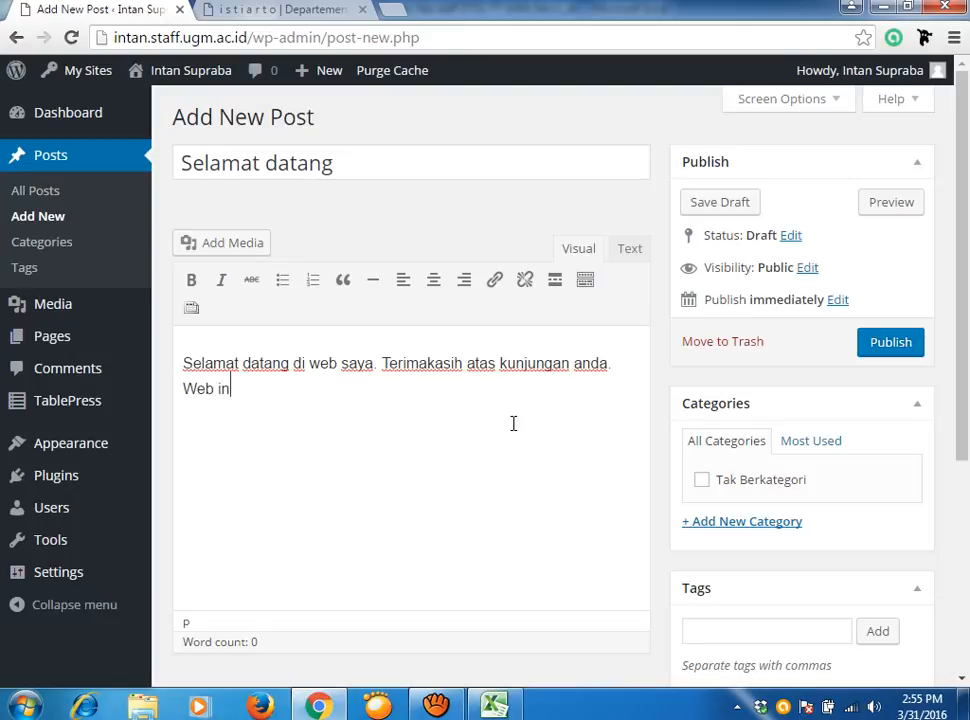
text(i berisi)
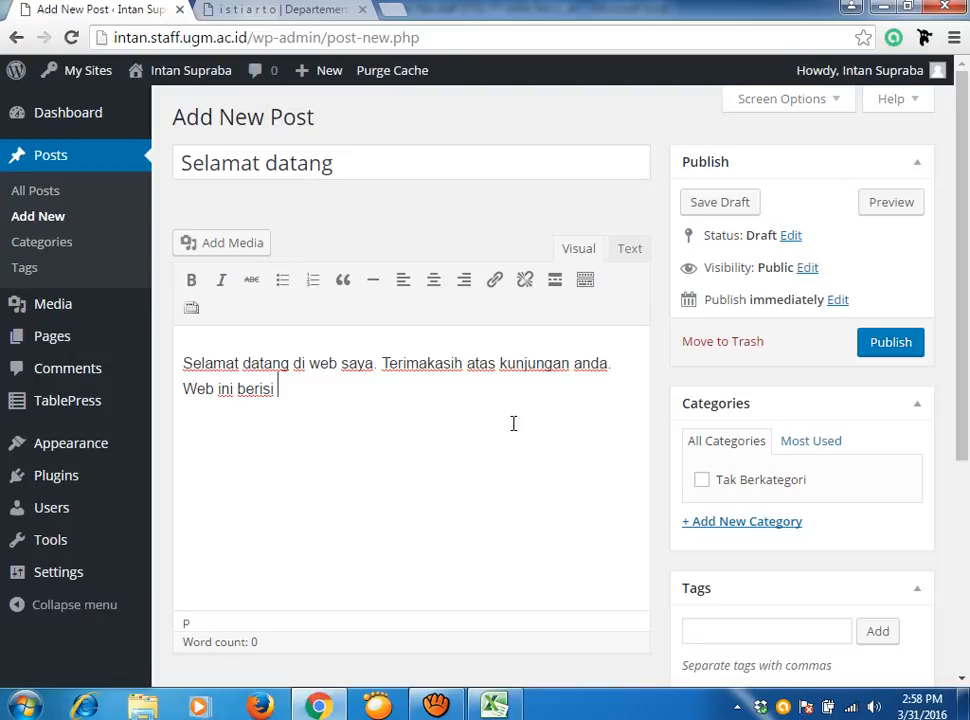
Delete the unfinished 'Web ini berisi' sentence and move 'Terimakasih' into its own paragraph.
key(BackSpace)
key(BackSpace)
key(BackSpace)
key(BackSpace)
key(BackSpace)
key(BackSpace)
key(BackSpace)
key(BackSpace)
key(BackSpace)
key(BackSpace)
key(BackSpace)
key(BackSpace)
key(BackSpace)
key(BackSpace)
key(BackSpace)
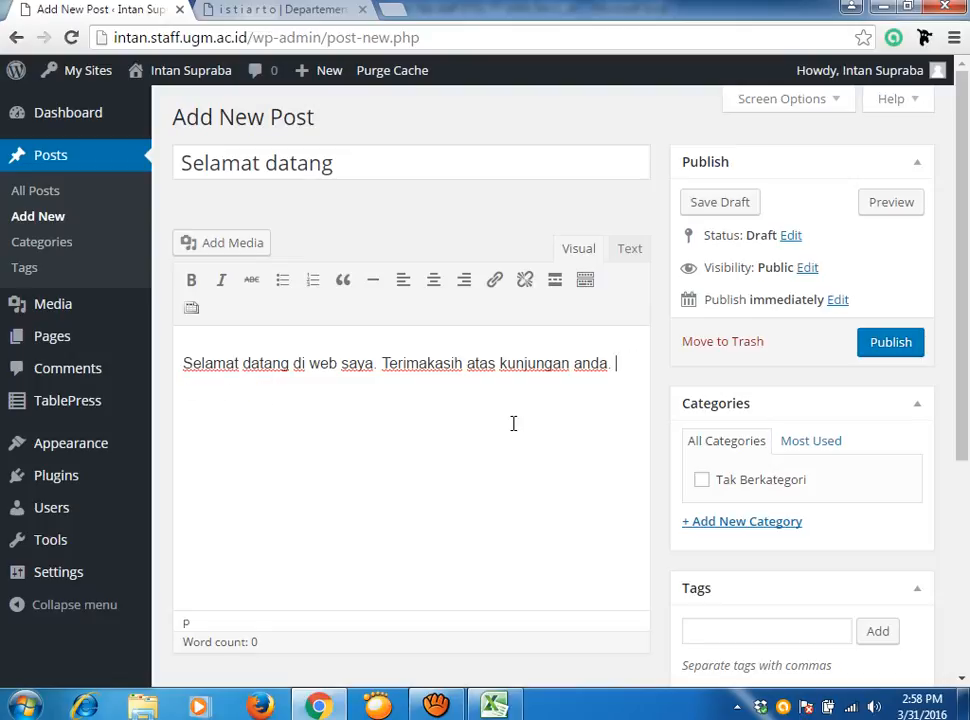
scroll(530, 440, down, 1)
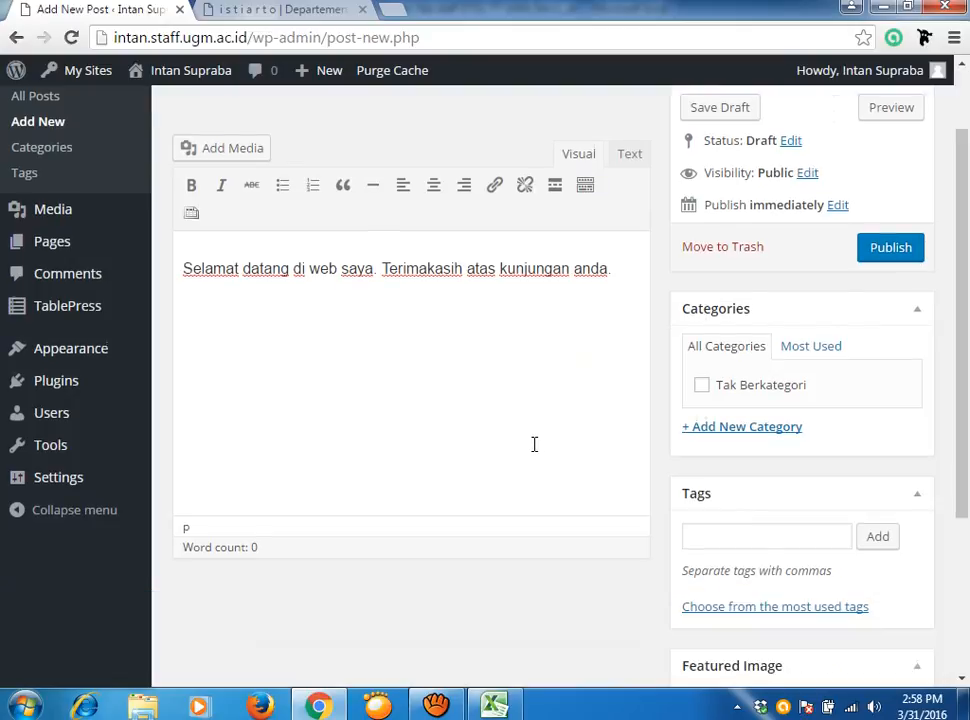
scroll(530, 450, up, 1)
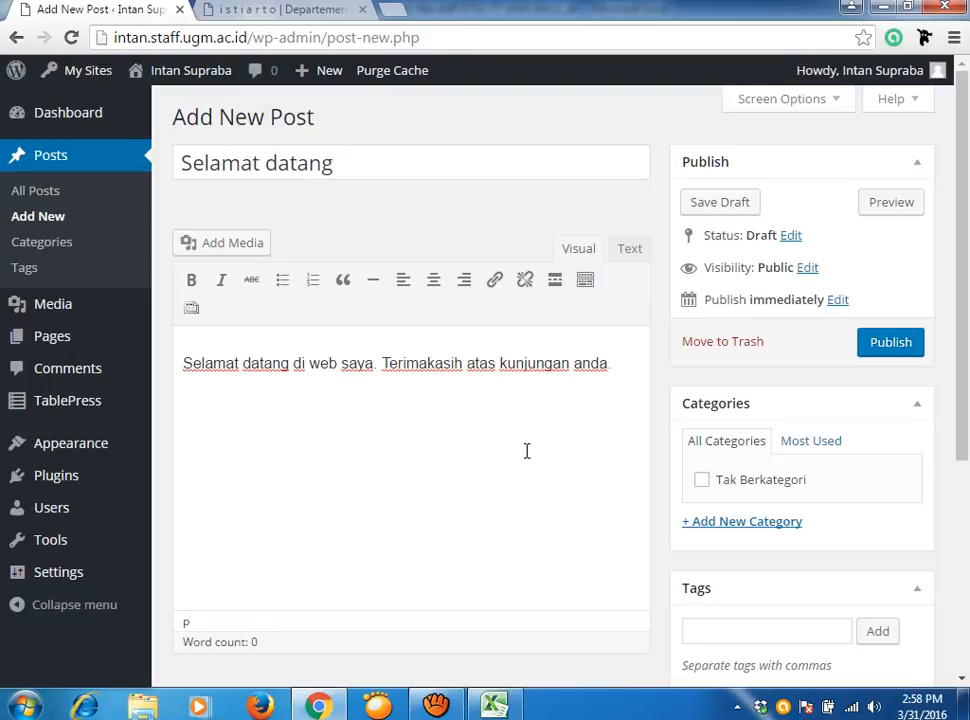
click(185, 368)
click(247, 251)
click(383, 363)
key(Return)
key(Return)
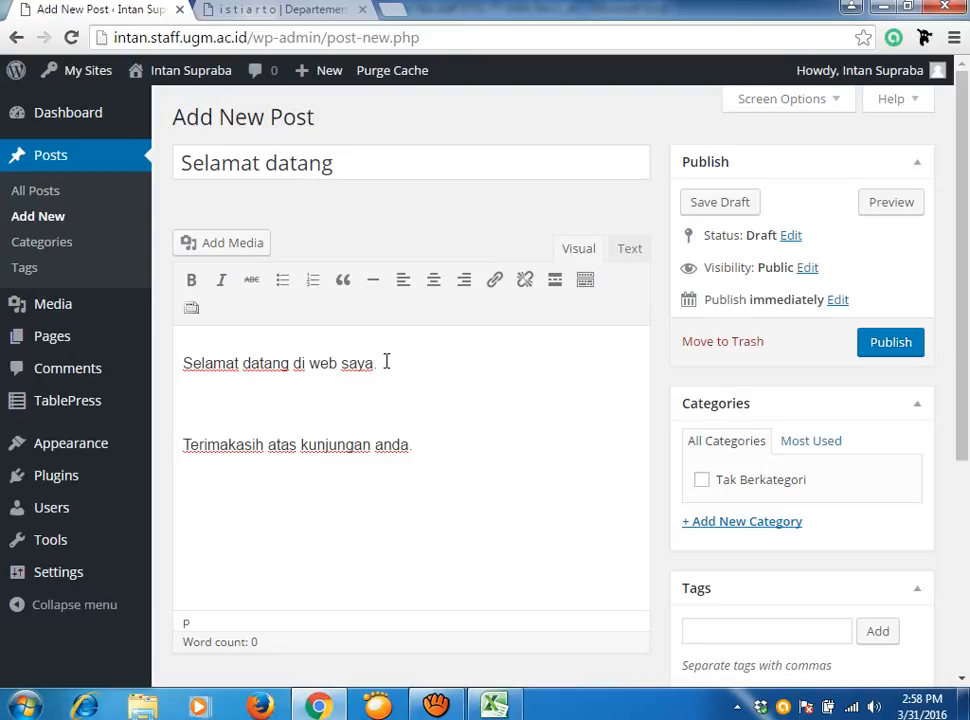
Add the author's name on a new line below the thank-you sentence.
click(445, 438)
key(Return)
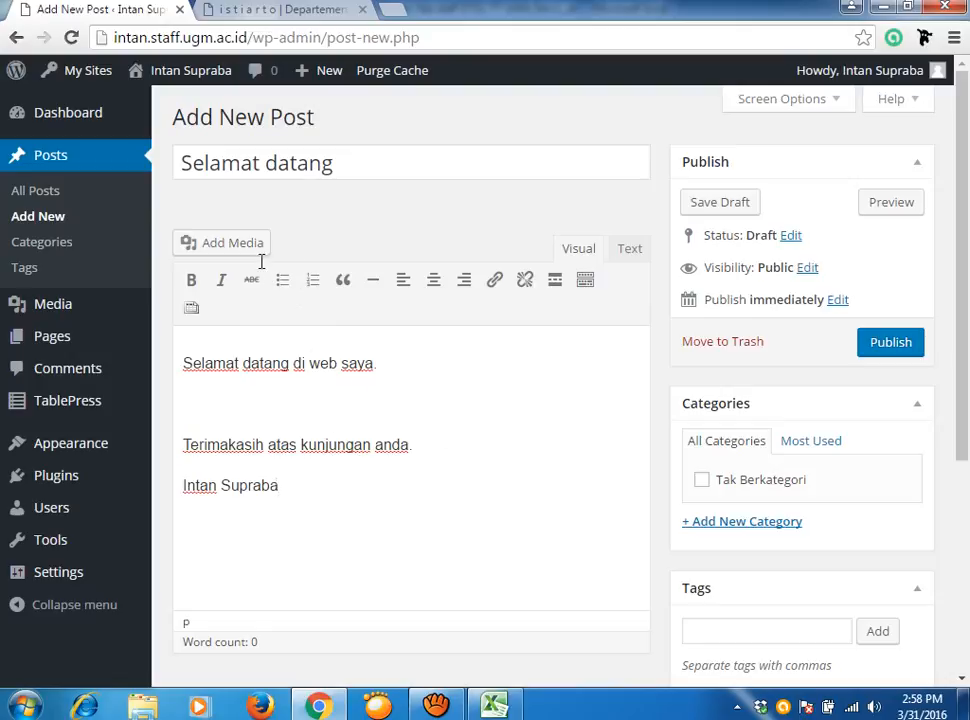
click(197, 415)
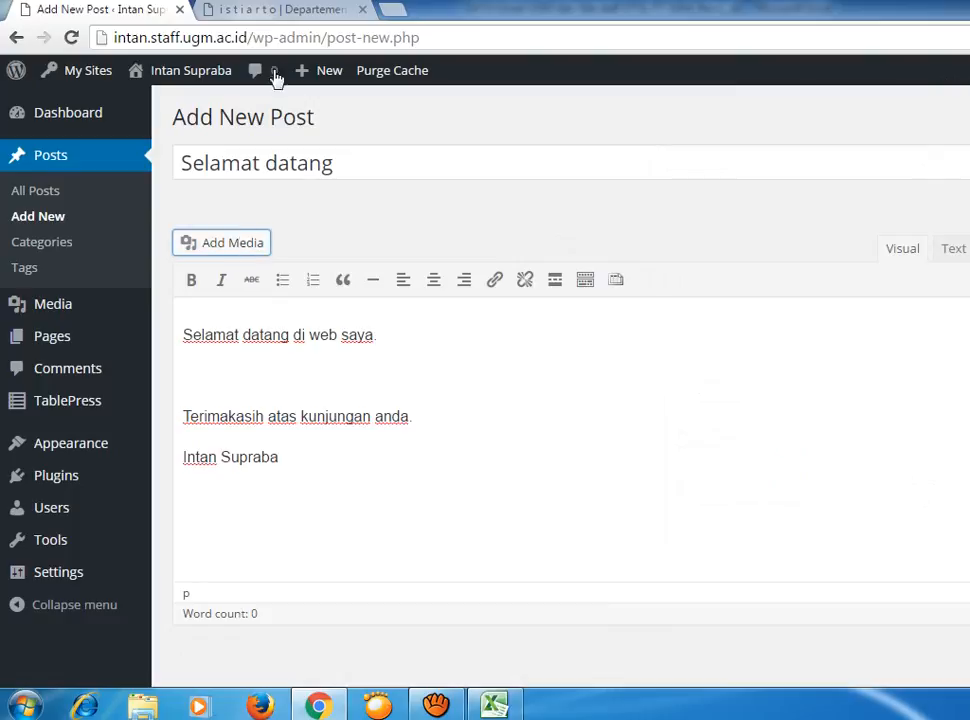
click(352, 13)
click(100, 10)
scroll(481, 400, down, 2)
scroll(481, 400, up, 2)
scroll(400, 230, down, 3)
scroll(383, 258, up, 3)
scroll(675, 590, down, 2)
scroll(671, 574, up, 2)
click(247, 252)
click(239, 366)
Delete the empty paragraph between the welcome and thank-you sentences.
click(193, 370)
key(Delete)
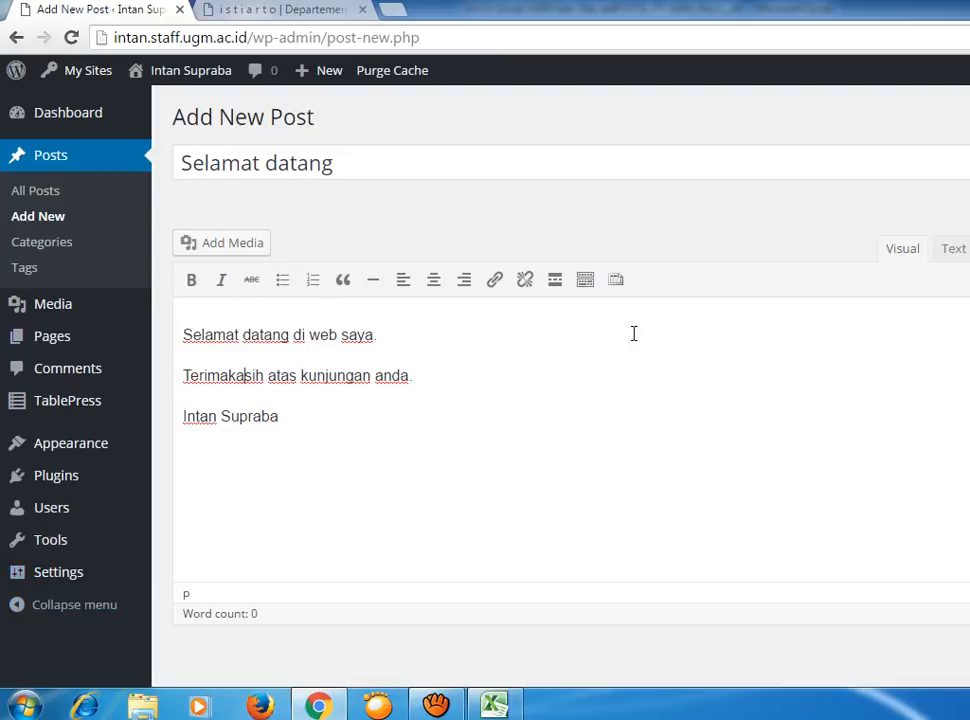
click(563, 375)
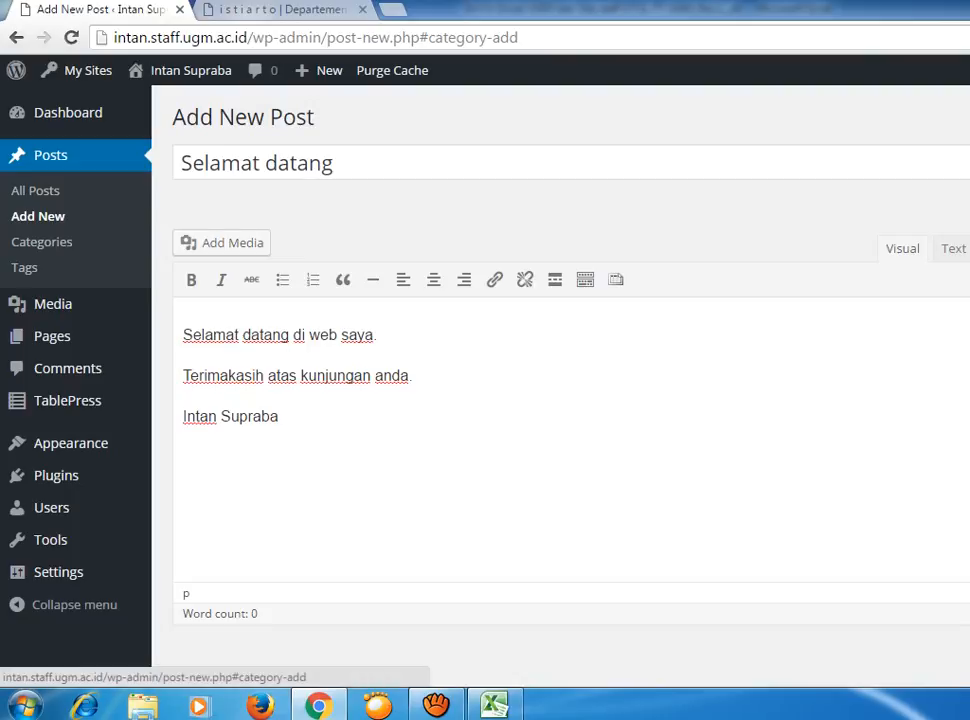
Scroll the editor and bring up the browser's page context menu.
scroll(560, 400, down, 2)
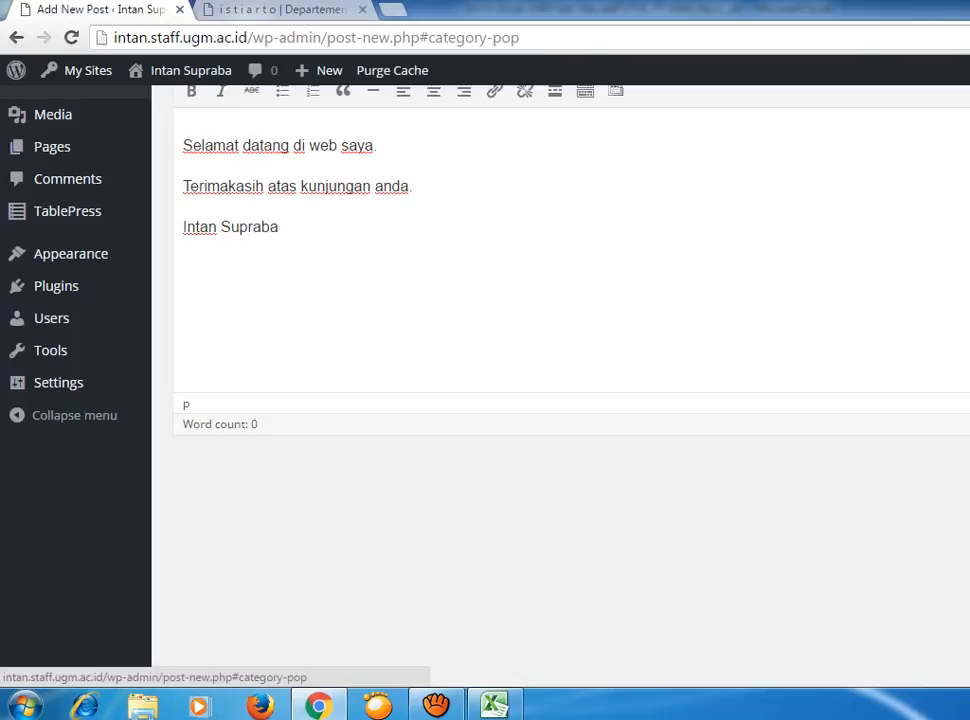
right_click(743, 532)
Choose Reload to refresh the Add New Post page.
click(807, 383)
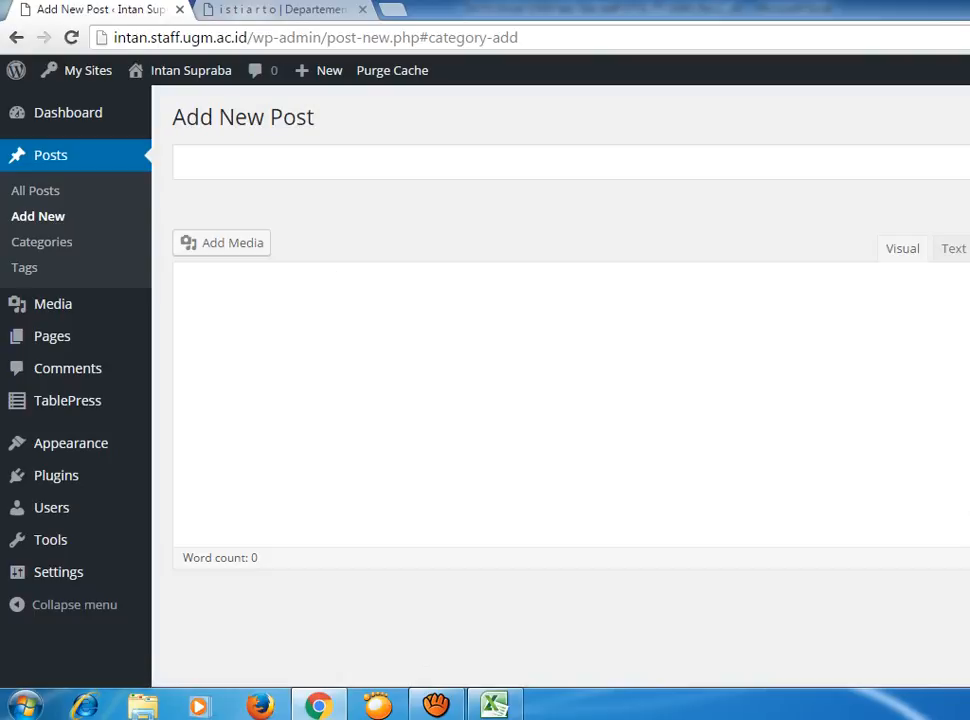
Enter 'Selamat Datang' in the post title field.
click(308, 167)
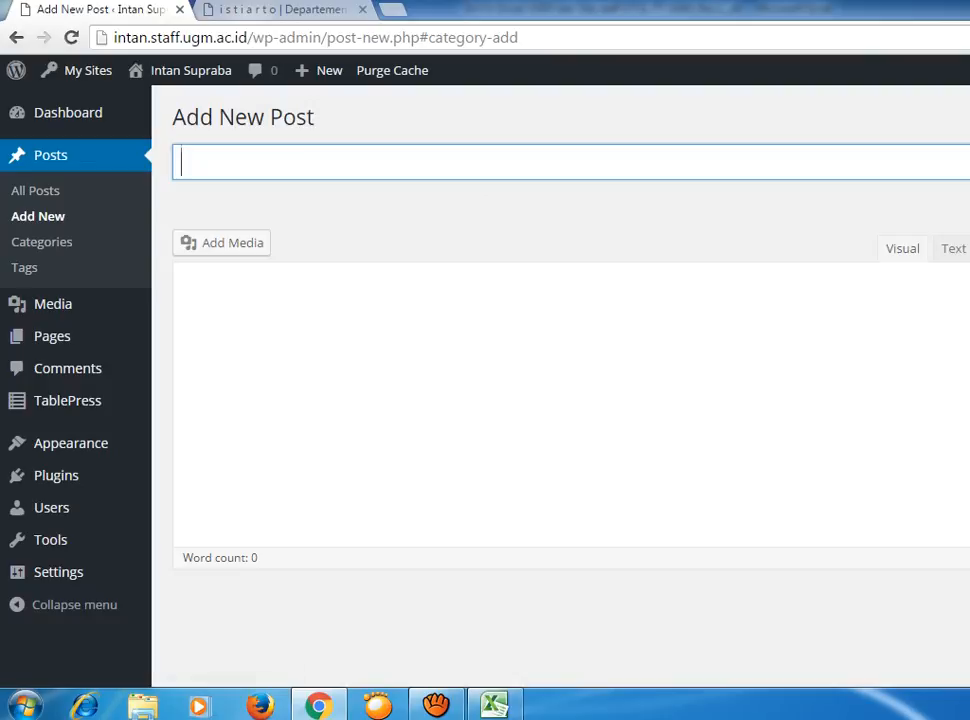
click(966, 530)
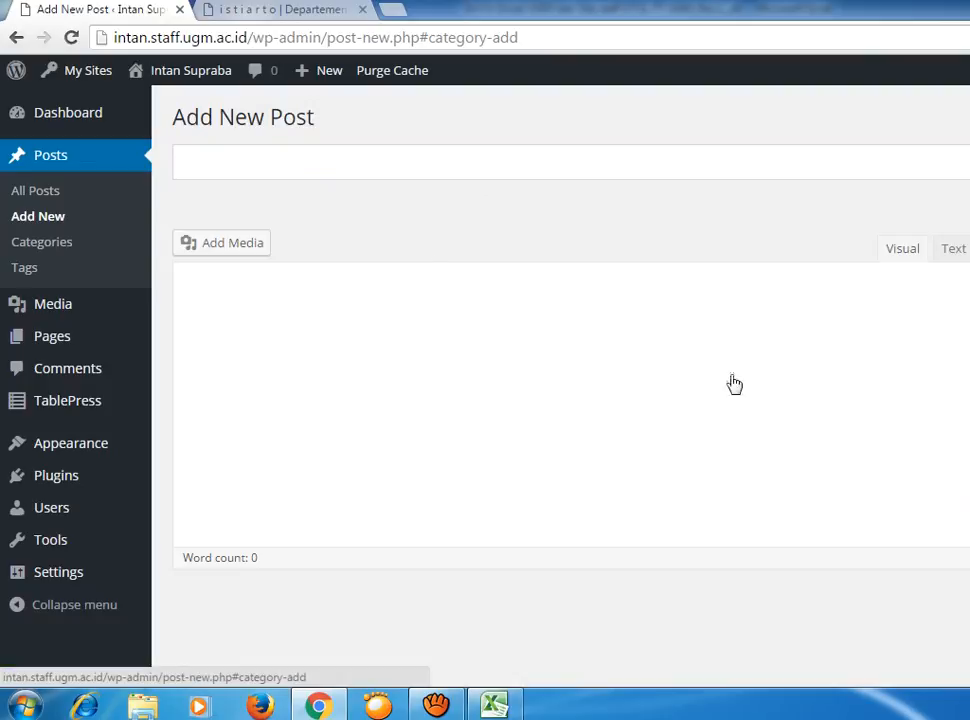
click(426, 156)
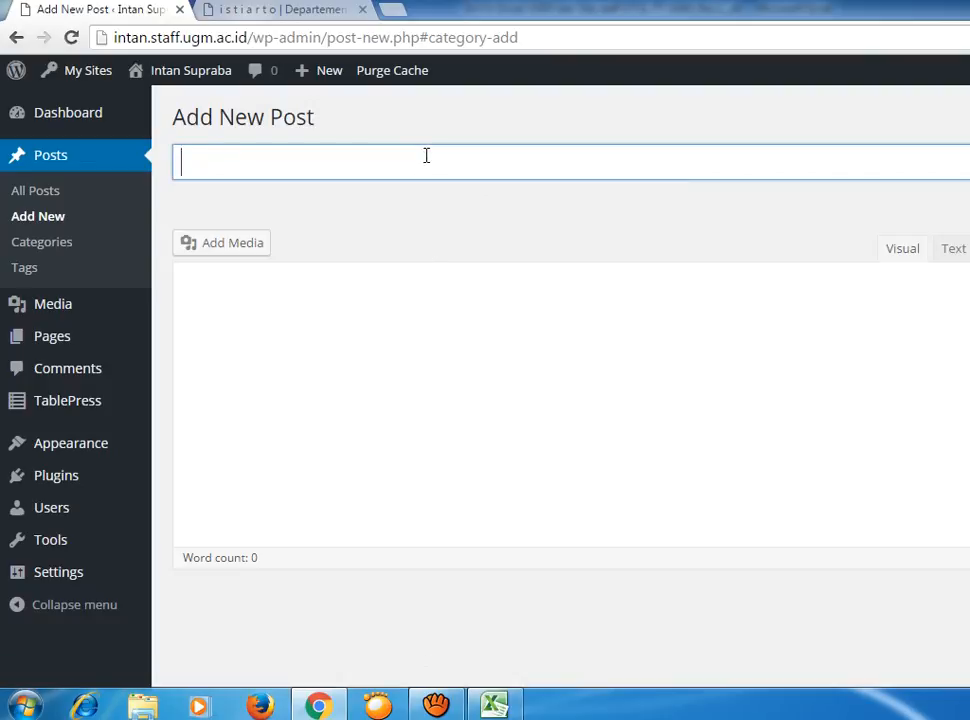
text(Selamat Datag)
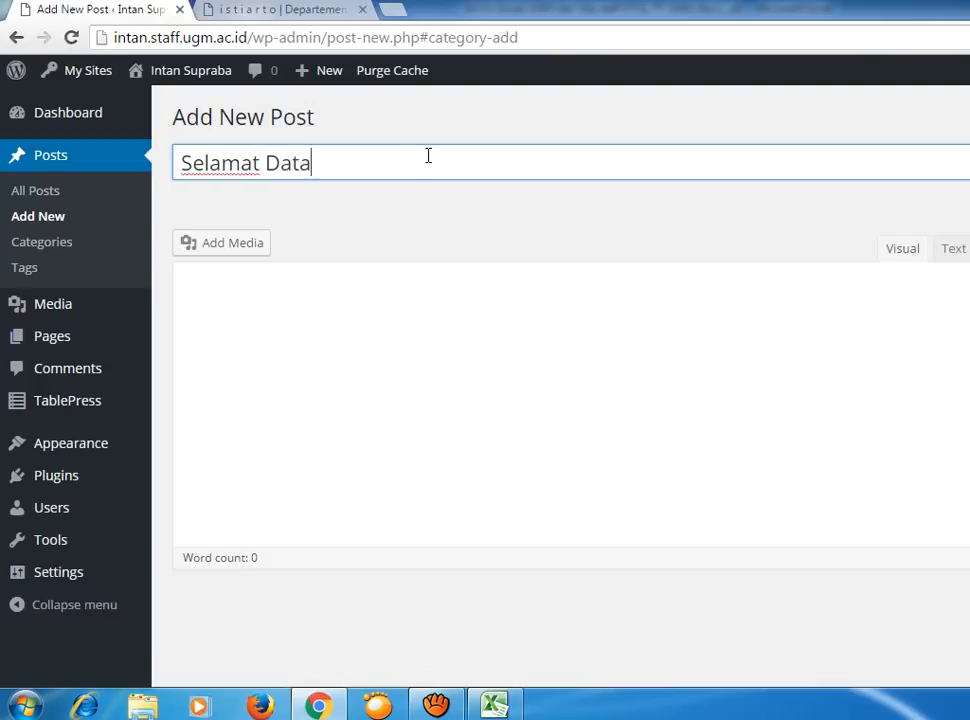
text(g)
Type and select stray 'Se' text in the body, then go to All Posts.
click(466, 323)
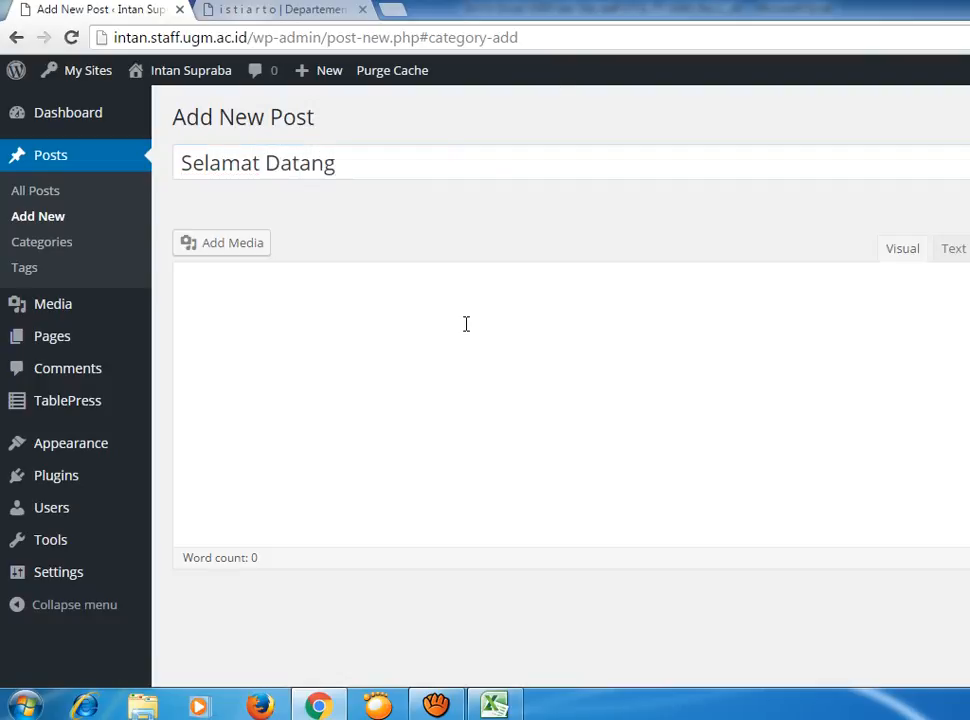
text(Se)
key(ctrl+a)
click(226, 279)
double_click(220, 279)
click(219, 279)
click(52, 158)
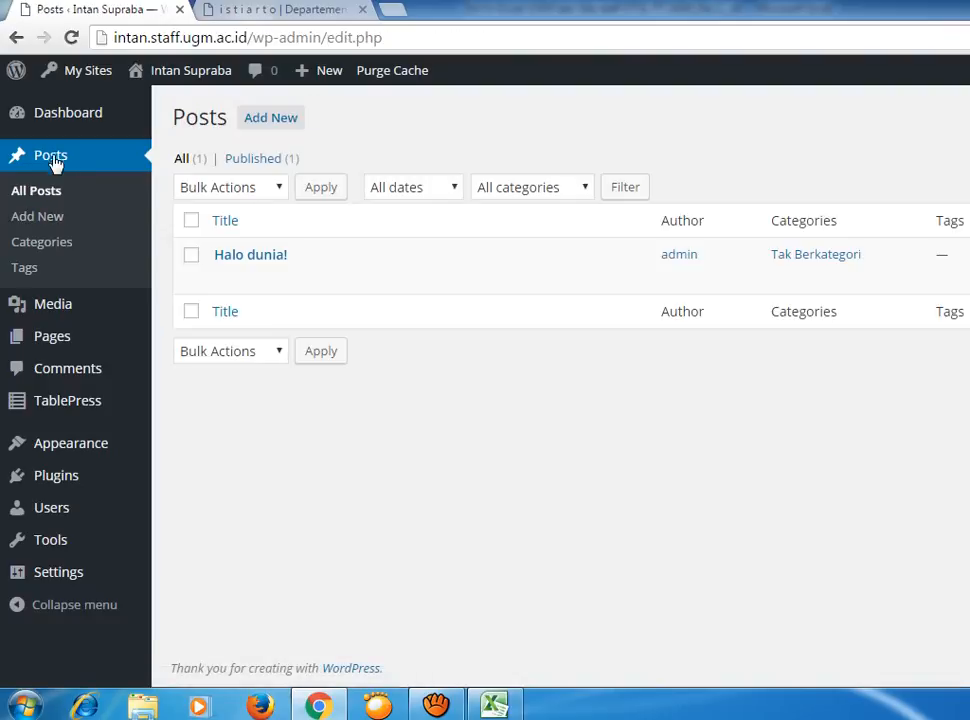
Review 'Halo dunia!', the Categories page and admin's posts, then start a new post.
click(252, 256)
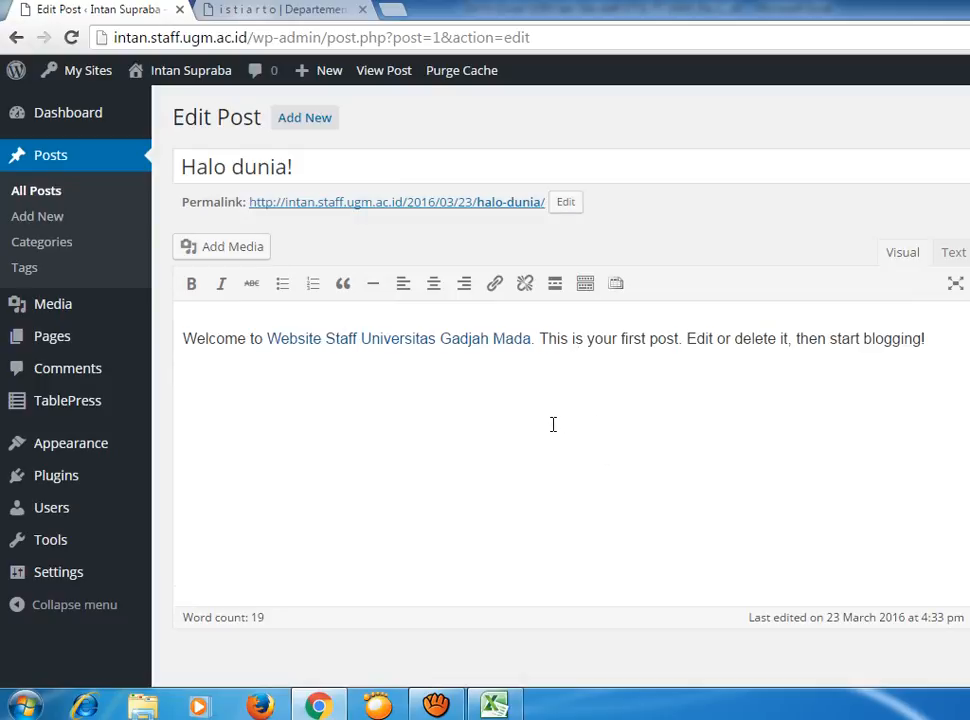
click(45, 251)
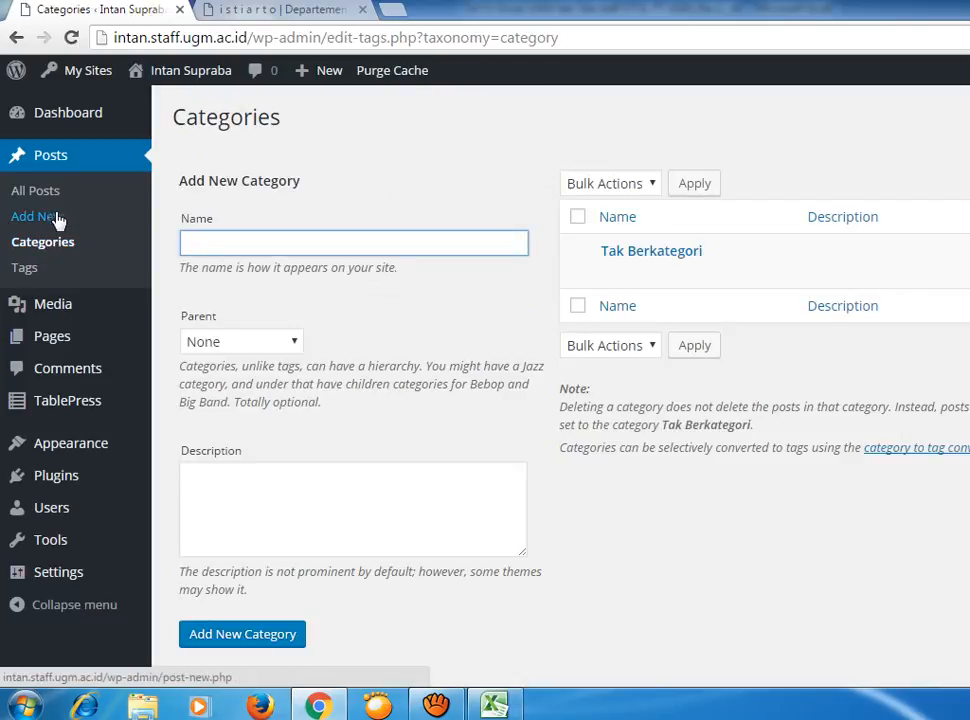
click(20, 193)
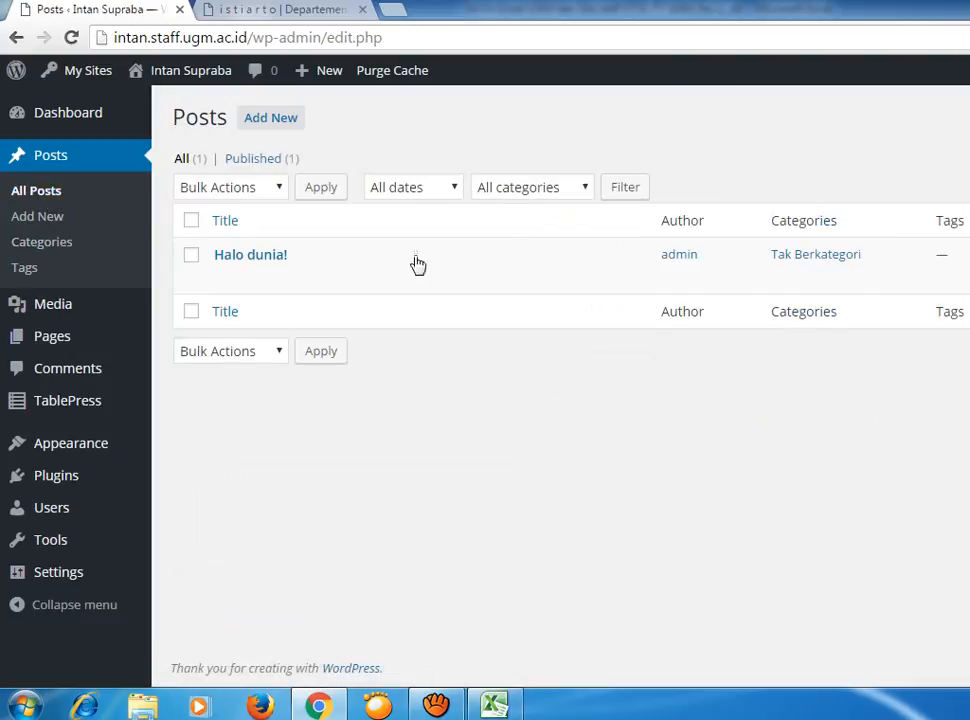
click(686, 266)
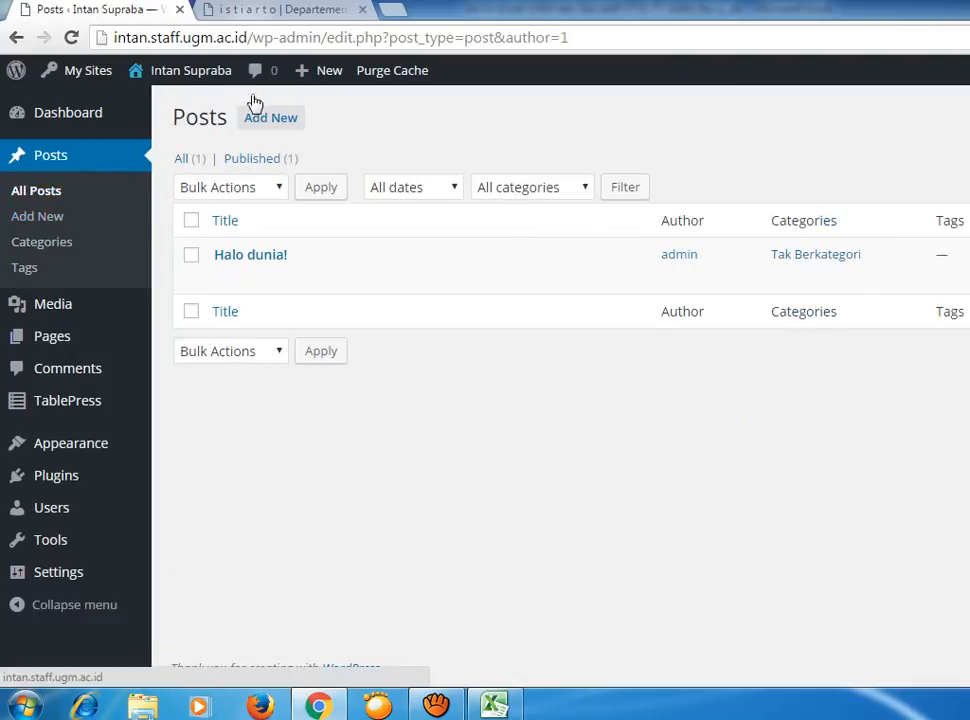
click(276, 122)
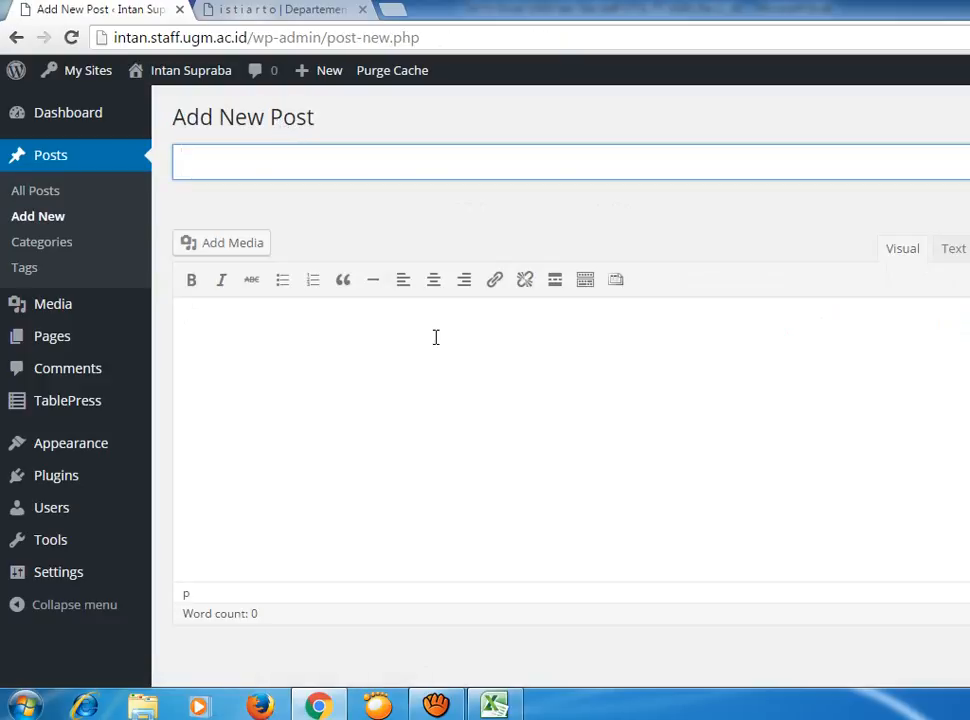
Title the post 'Selamat datang', fixing typos and clearing stray text from the body.
text(Selaa)
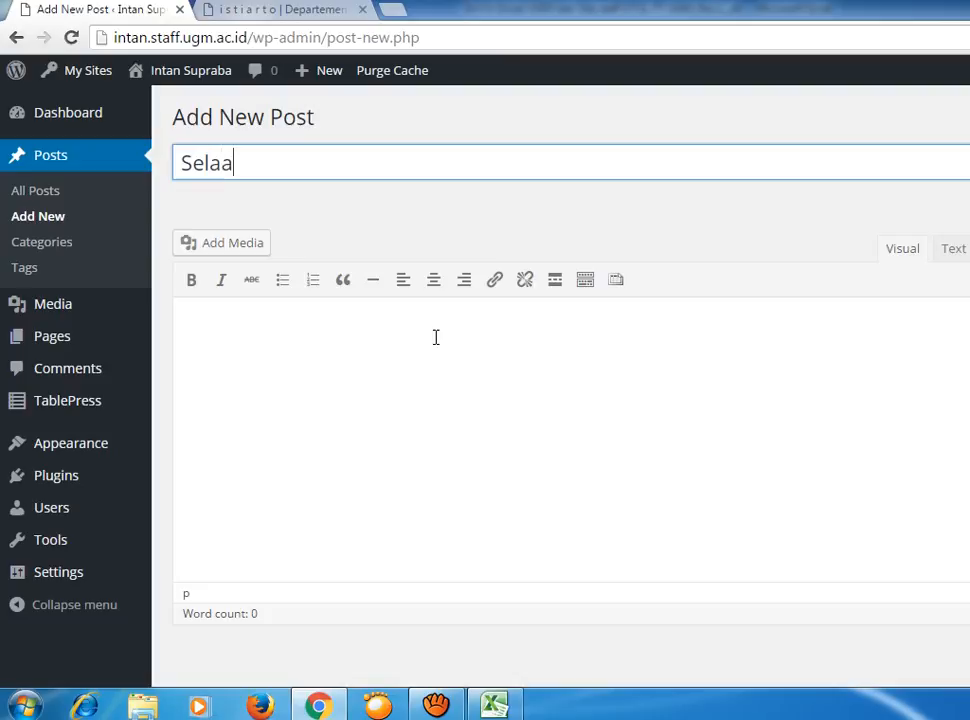
key(BackSpace)
text(mat)
click(435, 337)
text(da)
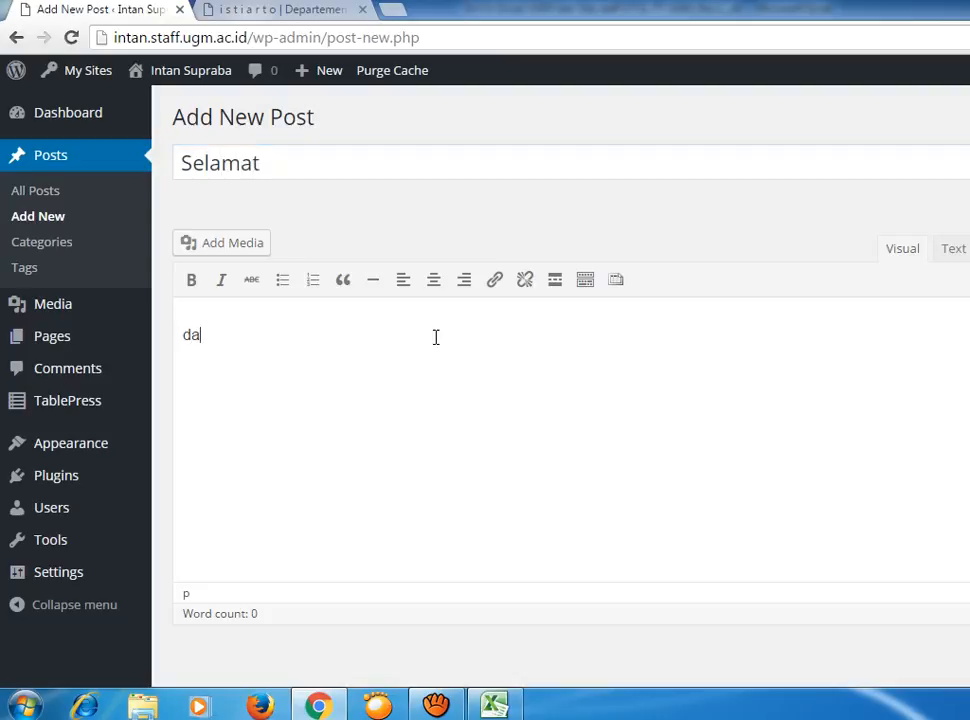
key(BackSpace)
key(BackSpace)
click(363, 168)
text(datang)
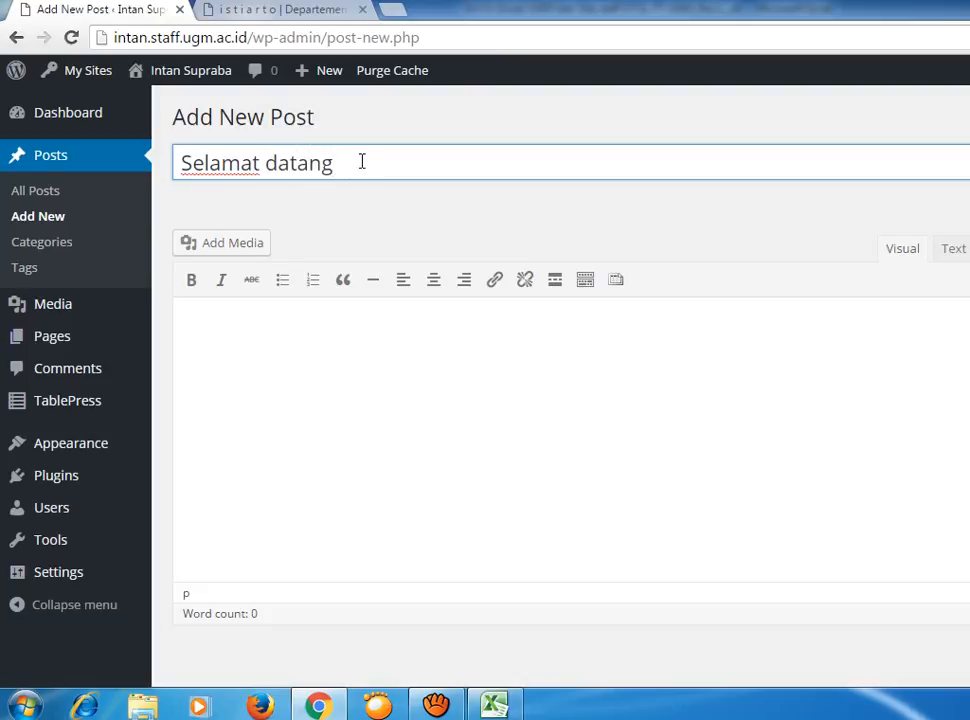
click(380, 342)
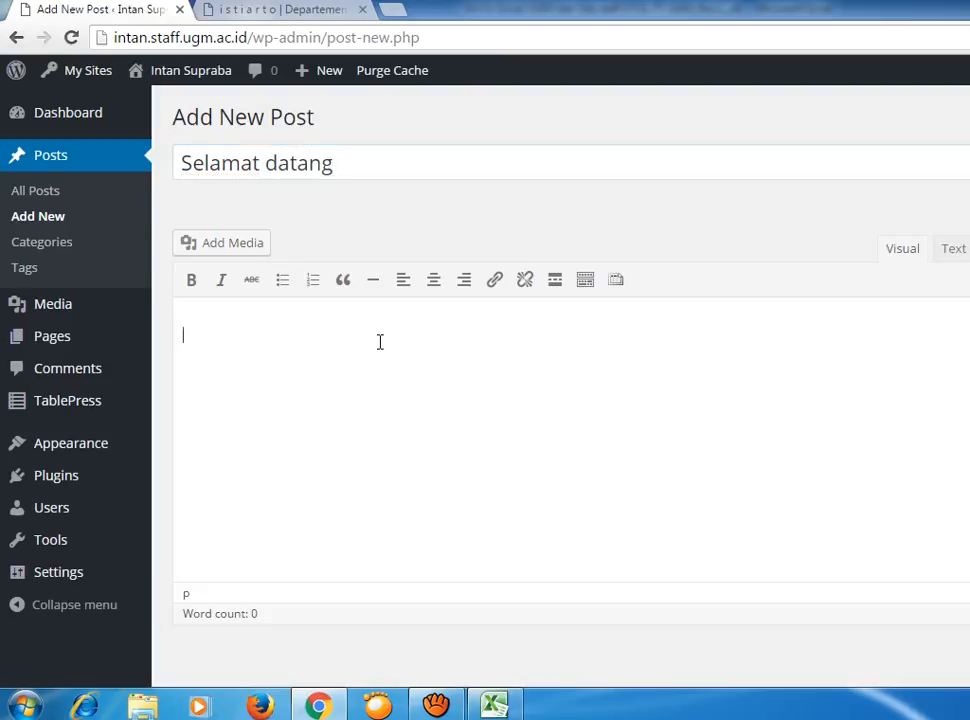
Type 'Selamat datang di web saya. Terimakasih karena telah mengunjungi web ini.', fixing 'mengunjungi'.
text(Selamat data)
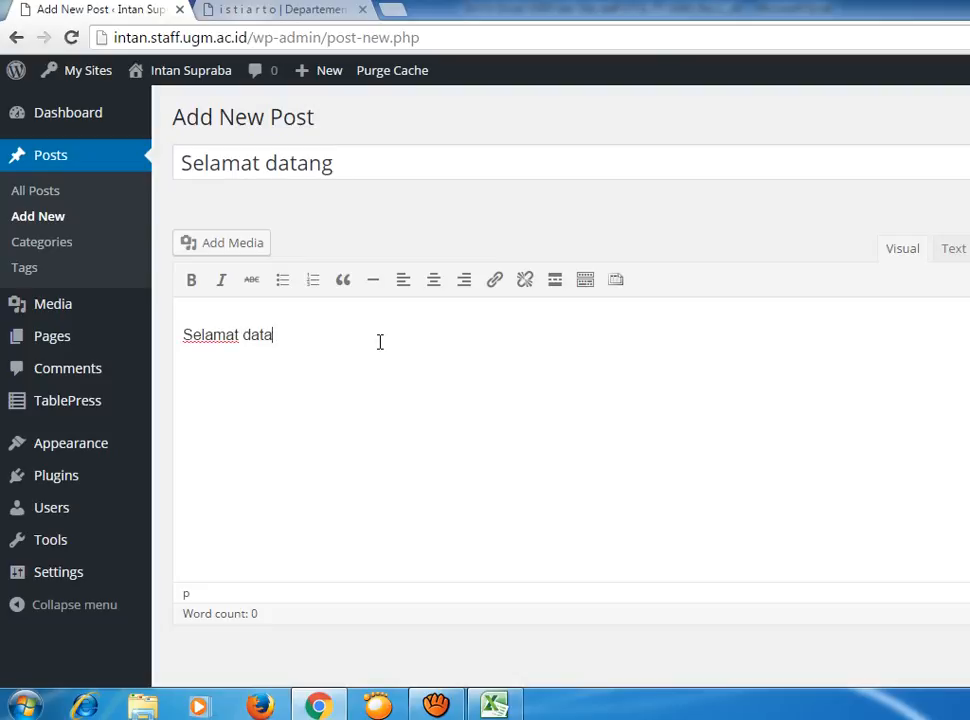
text(ng di web say)
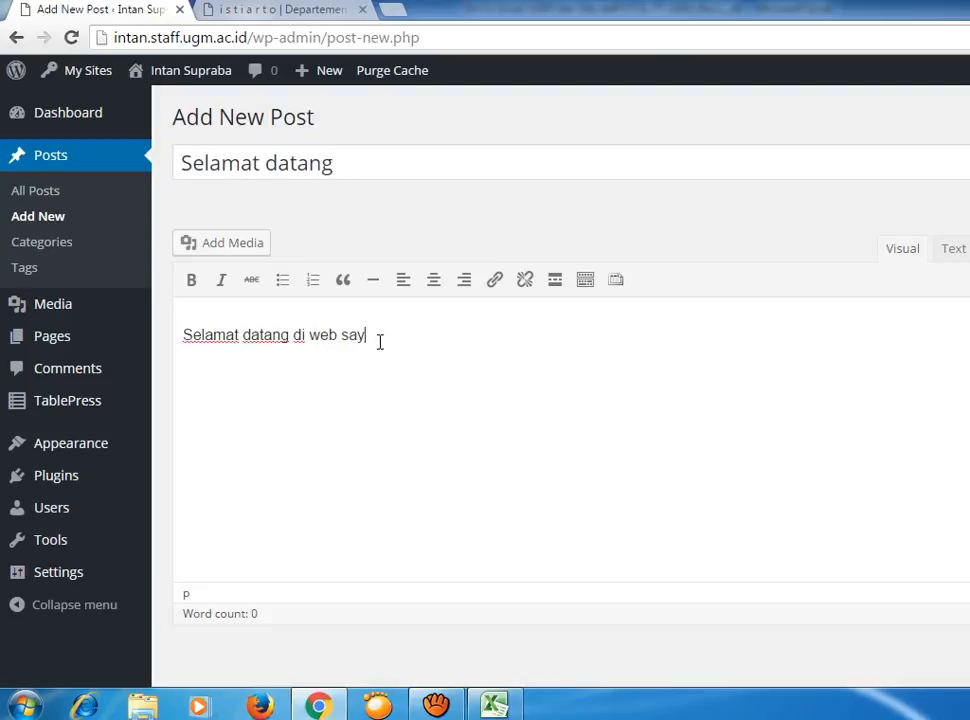
text(a. Terimakasih karena telah men)
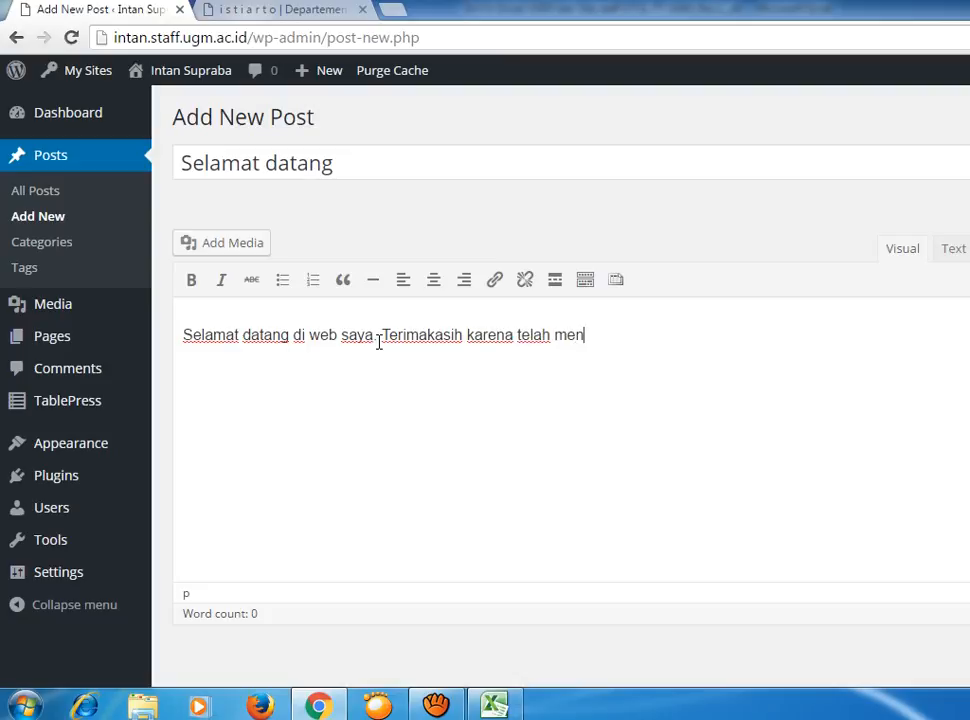
text(gunun)
click(729, 339)
key(BackSpace)
key(BackSpace)
text(jungi )
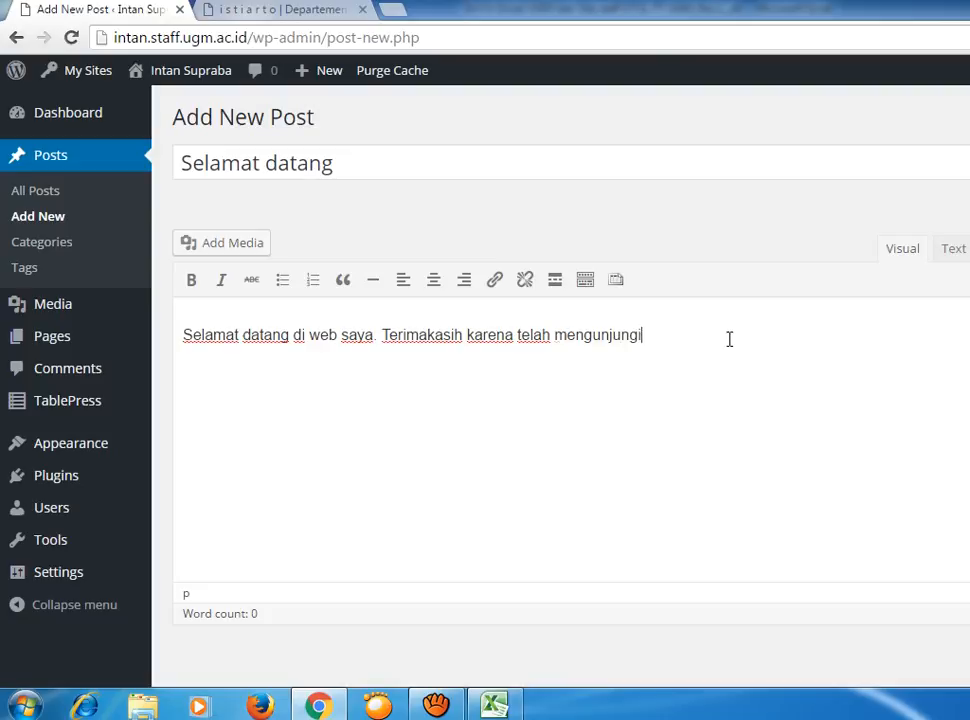
text(web ini.)
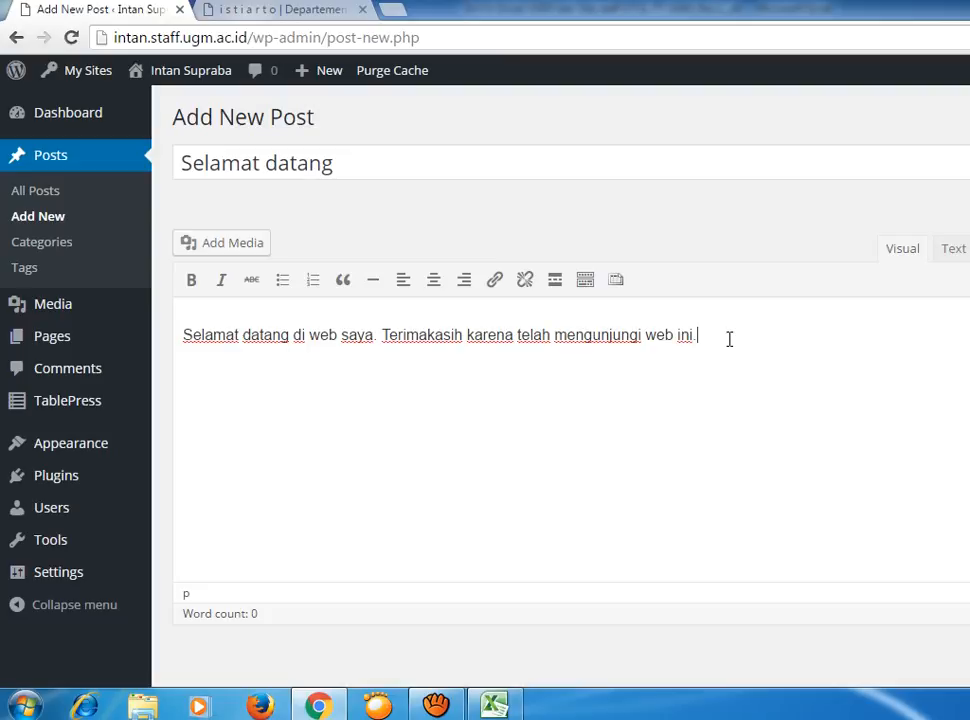
Add the author's name on a new line below, removing a stray 'S'.
key(Return)
click(729, 338)
text(S)
key(BackSpace)
click(306, 380)
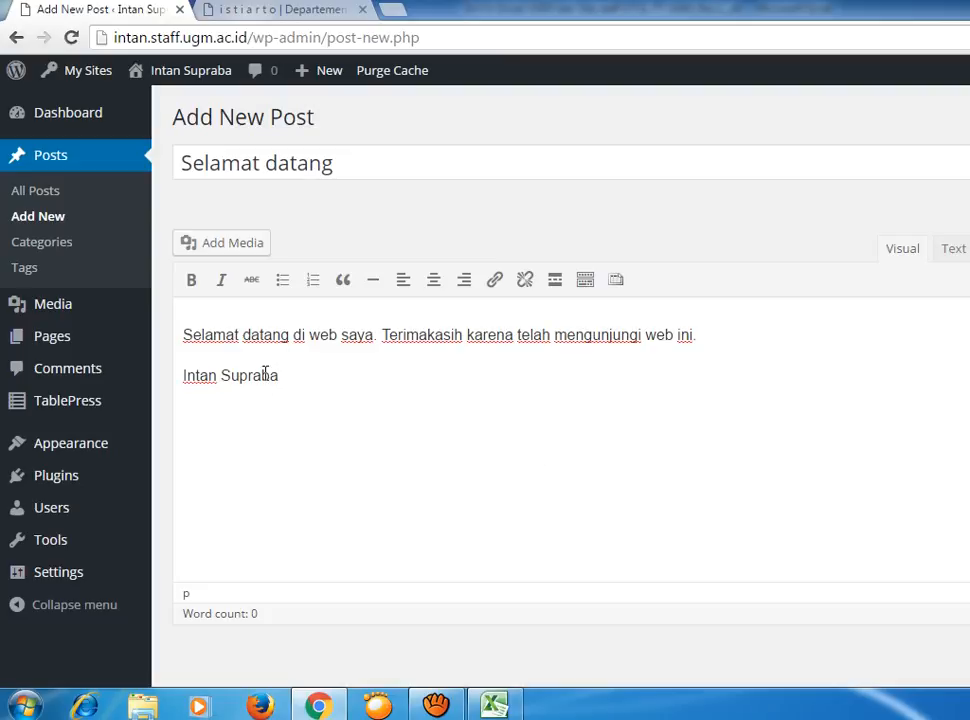
click(764, 331)
scroll(560, 400, down, 4)
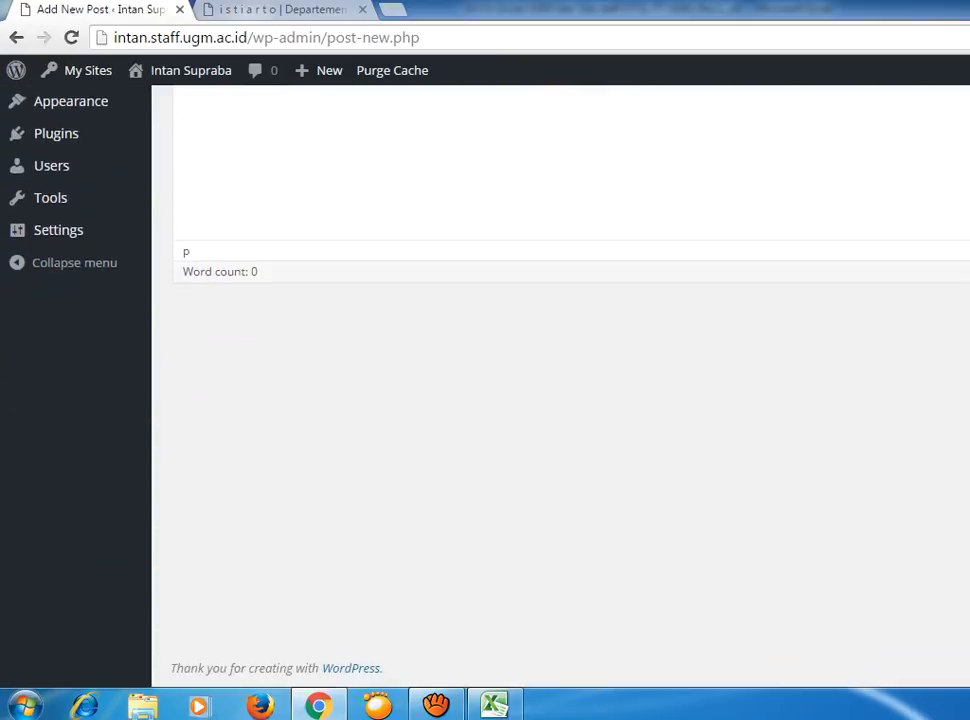
scroll(560, 400, up, 3)
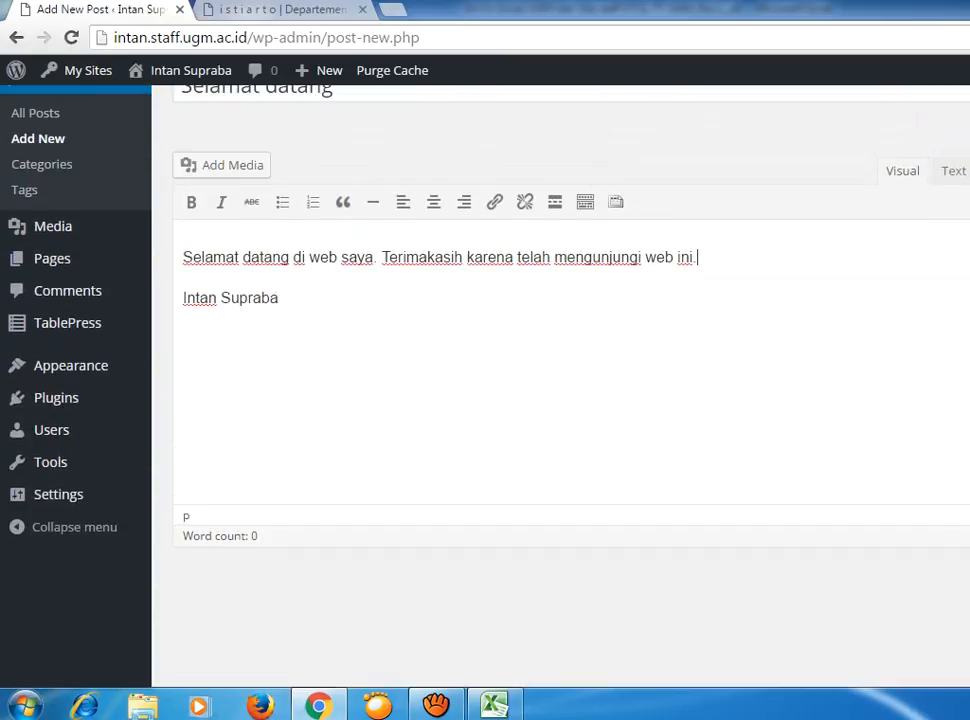
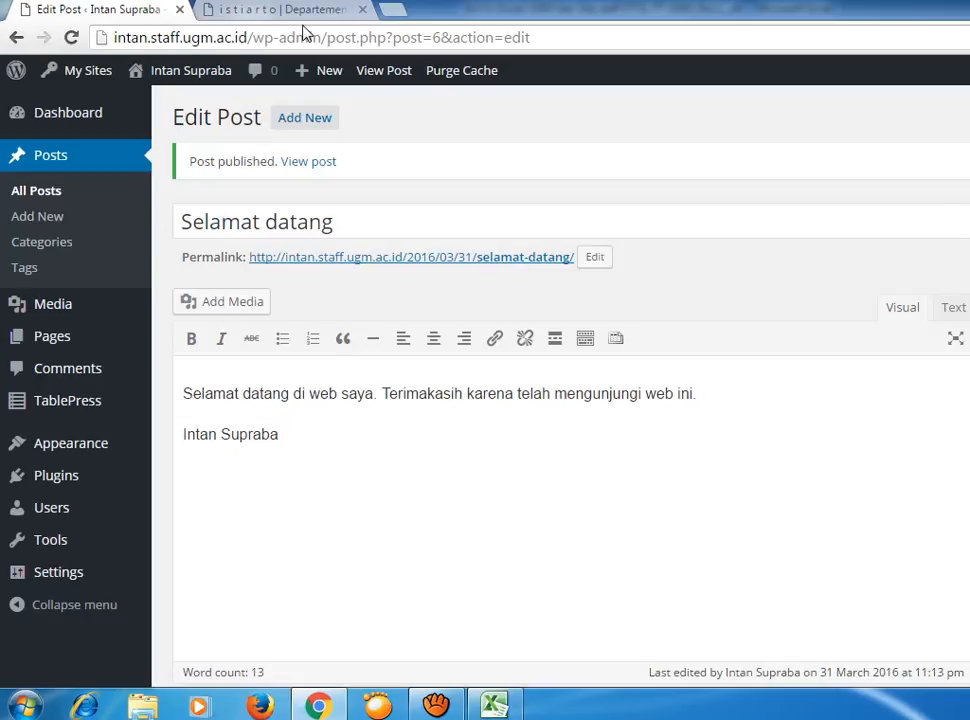
Open a new tab and load another staff member's site on staff.ugm.ac.id.
click(396, 12)
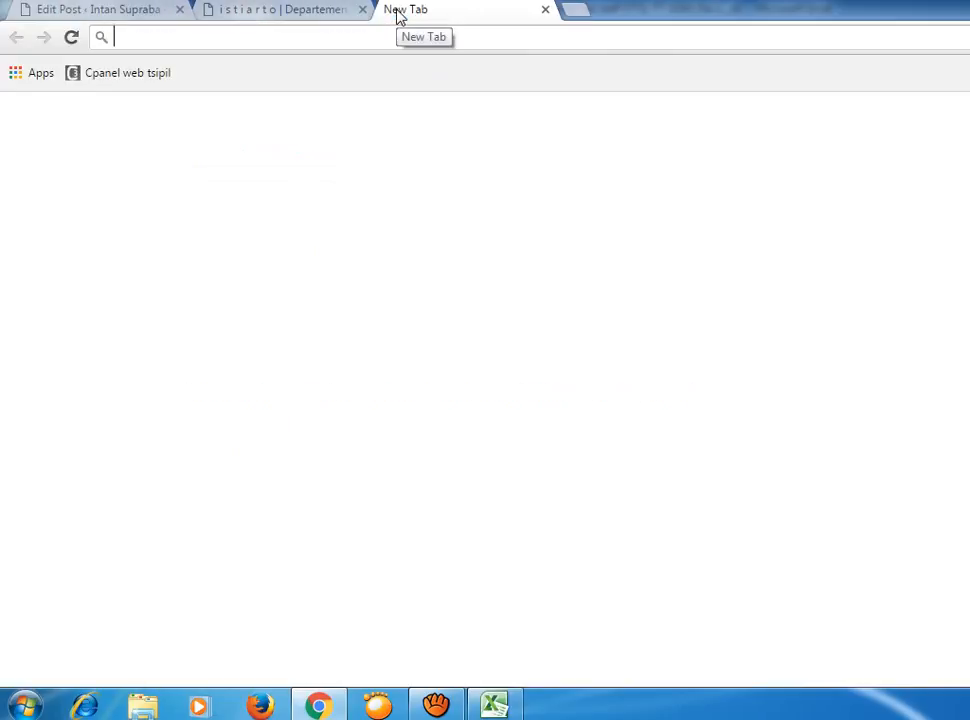
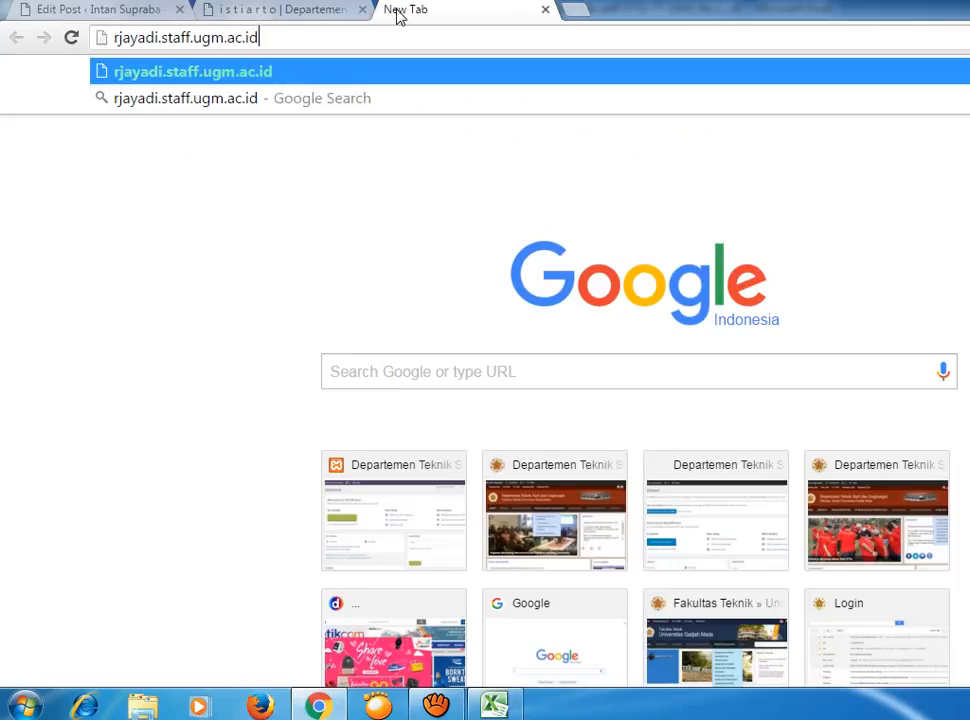
key(Return)
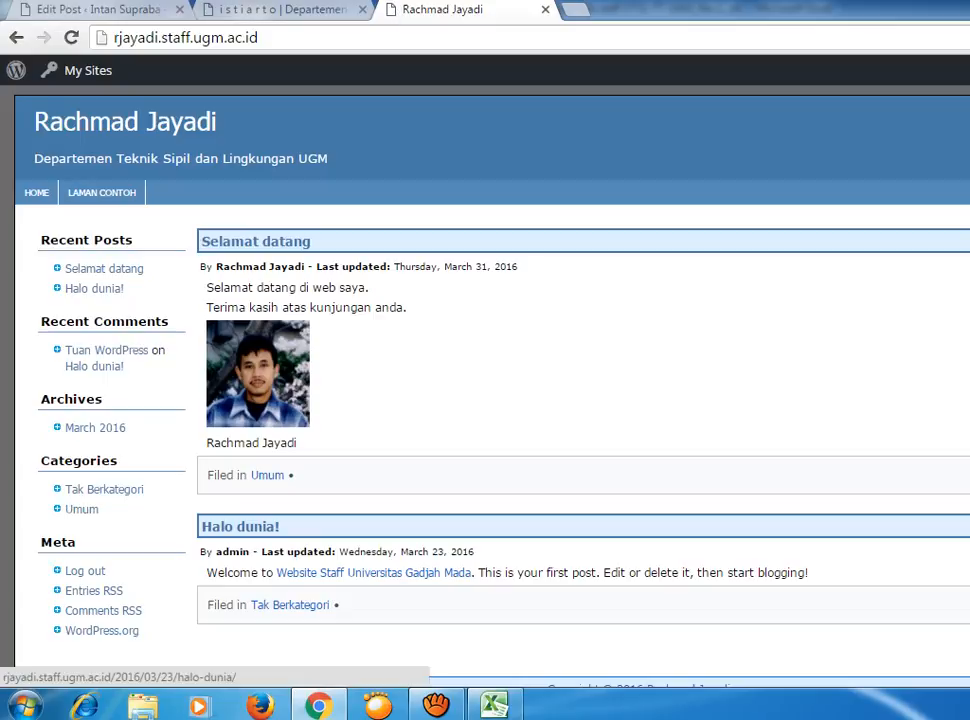
Open the 'Halo dunia!' post on the staff site and scroll through it.
click(238, 527)
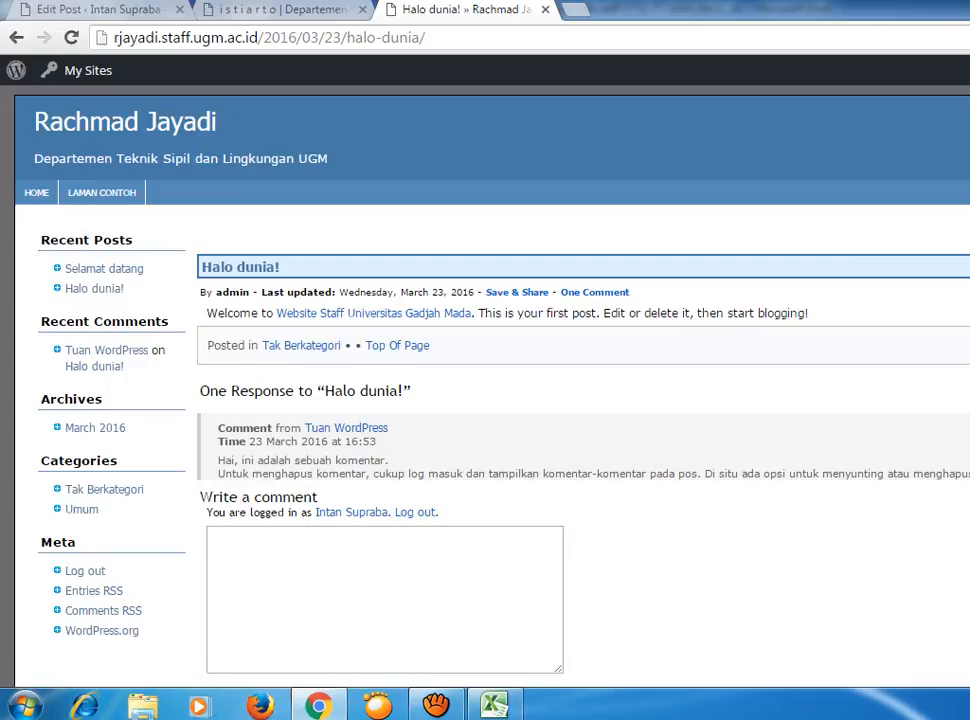
scroll(485, 400, down, 2)
scroll(485, 400, up, 2)
Close the other staff site's tab and return to the Edit Post tab.
click(345, 10)
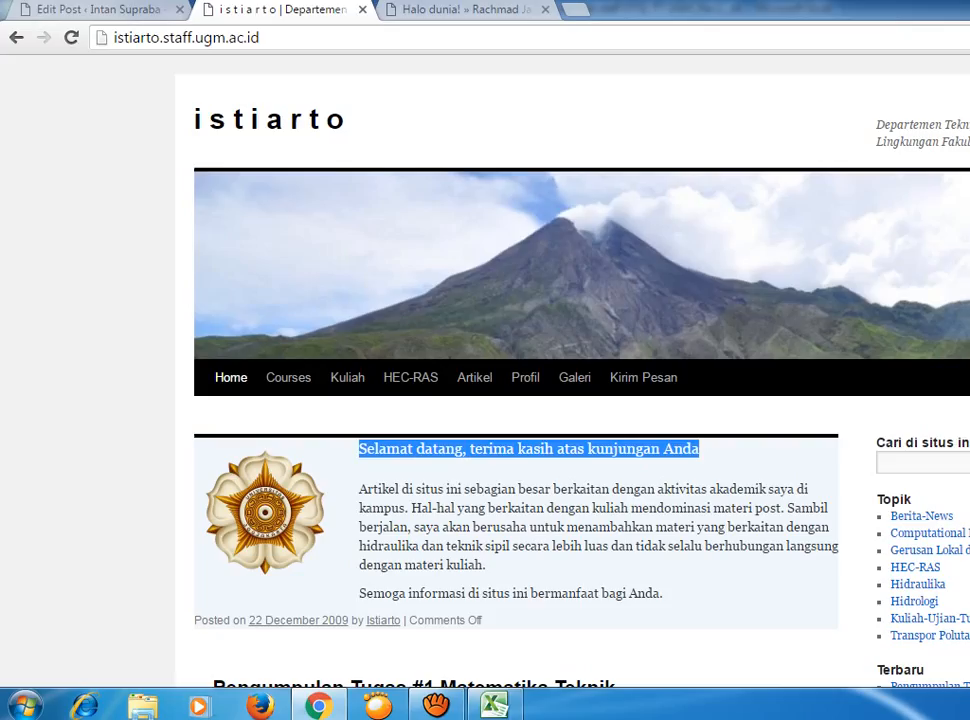
click(362, 9)
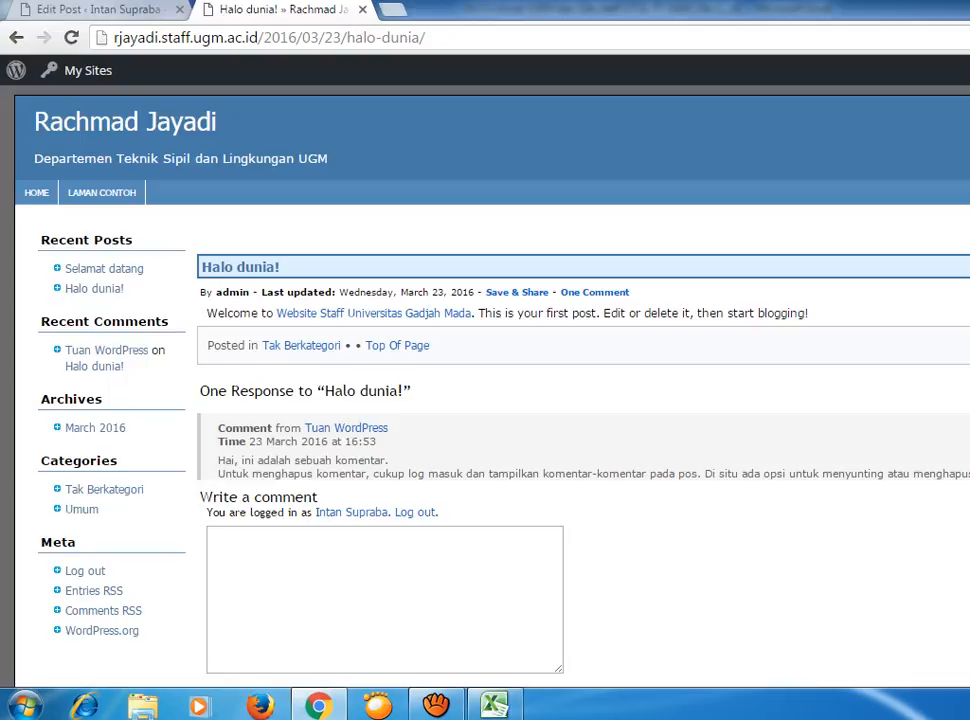
click(125, 12)
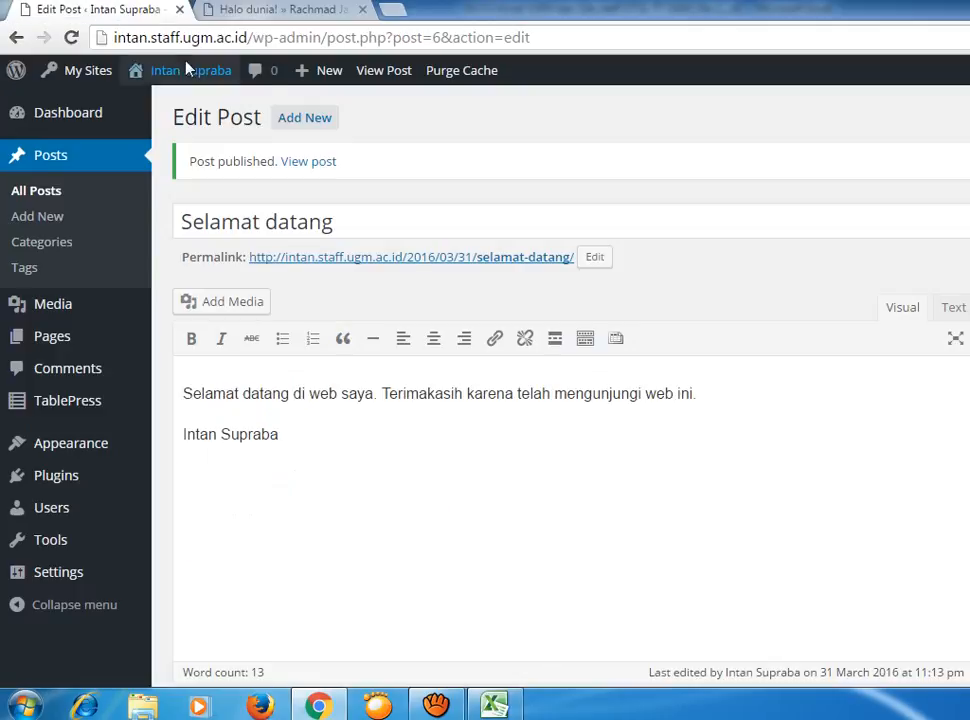
View the published 'Selamat datang' post on the live site, then go back to editing it.
click(322, 166)
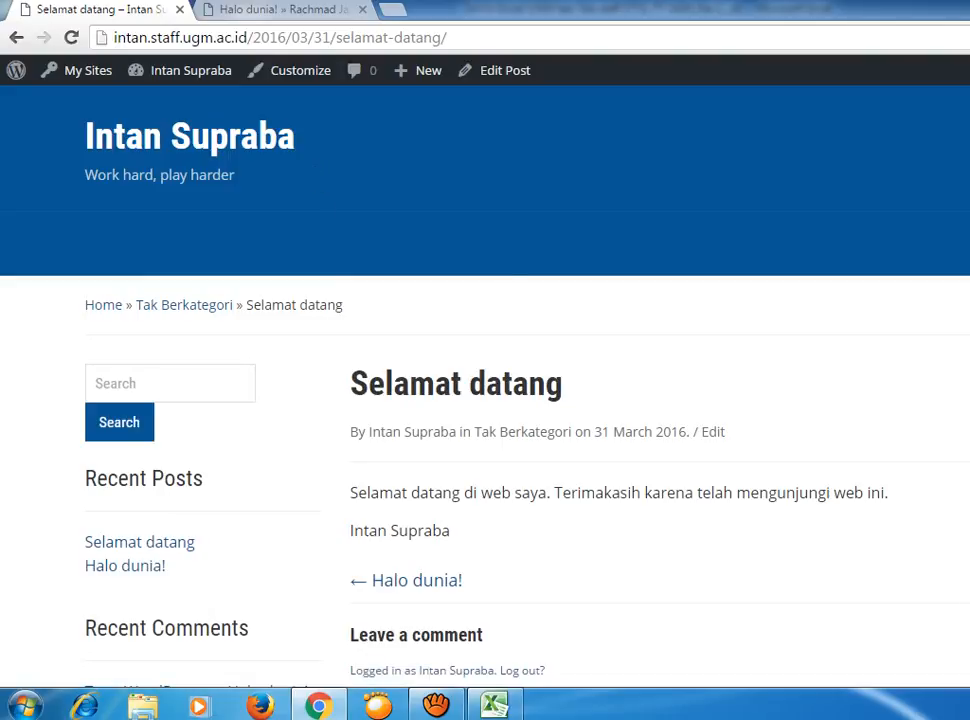
scroll(911, 539, down, 2)
scroll(910, 530, up, 2)
scroll(910, 536, down, 6)
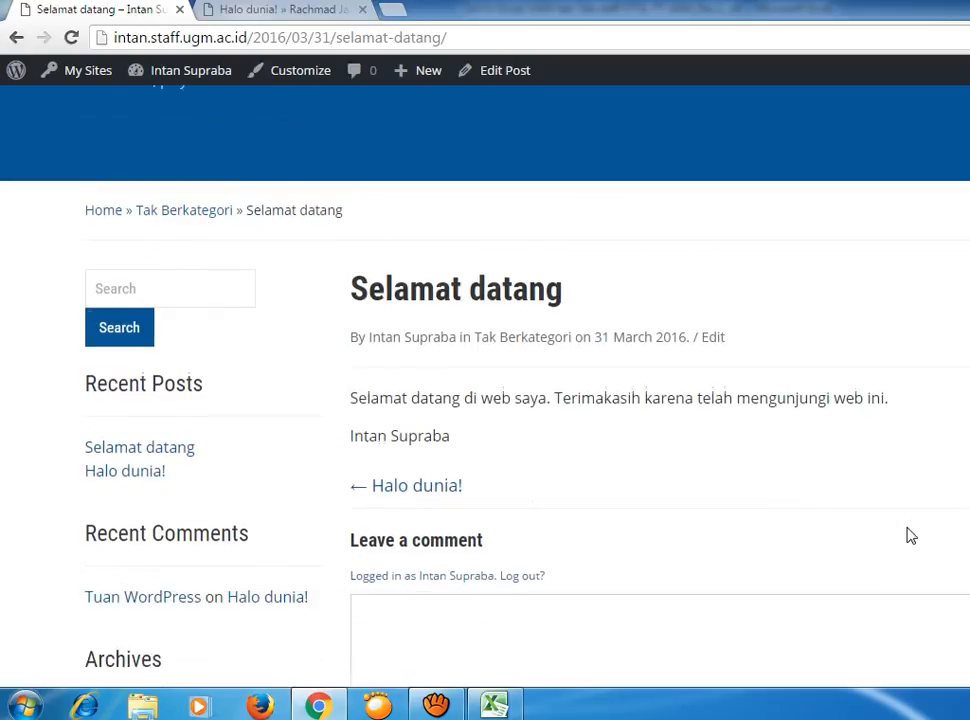
scroll(905, 532, up, 4)
scroll(898, 527, up, 2)
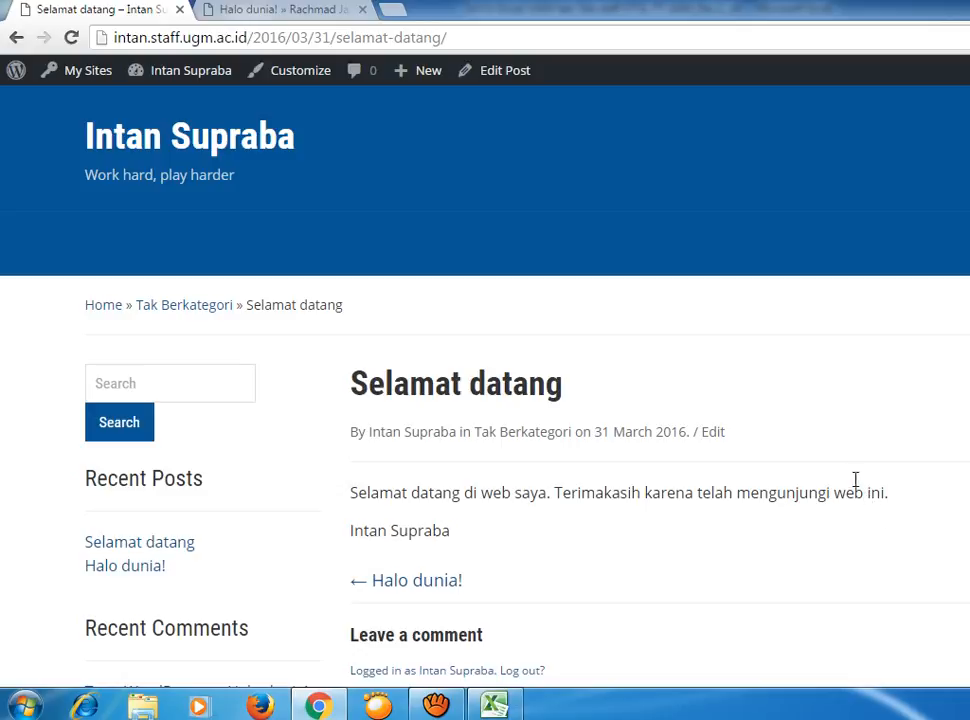
scroll(857, 489, down, 2)
scroll(857, 489, up, 2)
click(16, 38)
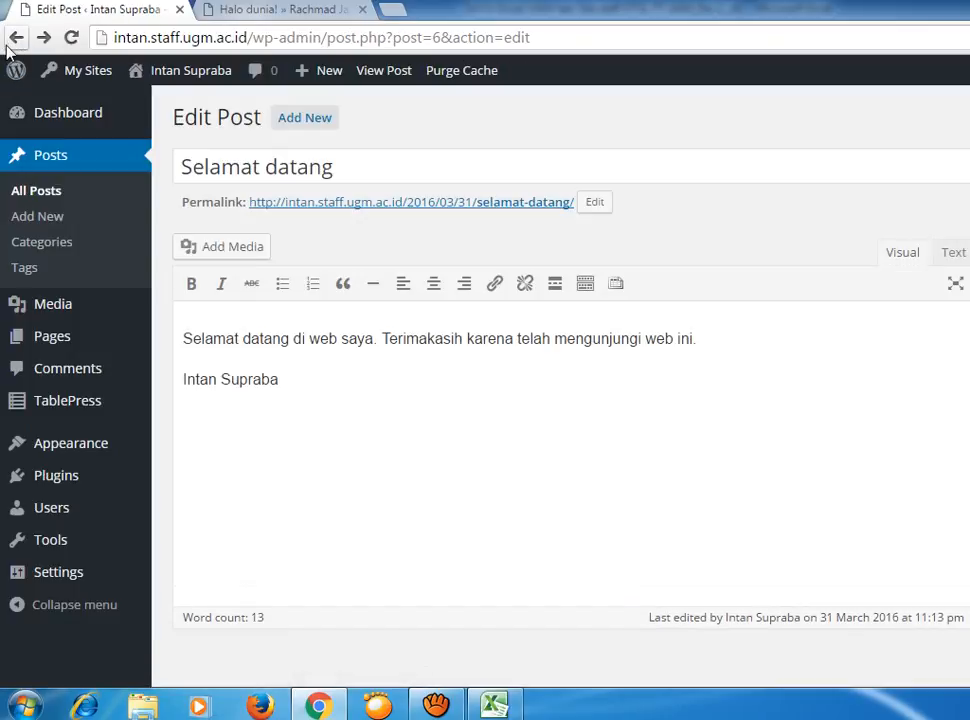
Show the All Posts list from the Posts menu in the admin sidebar.
mouse_move(16, 68)
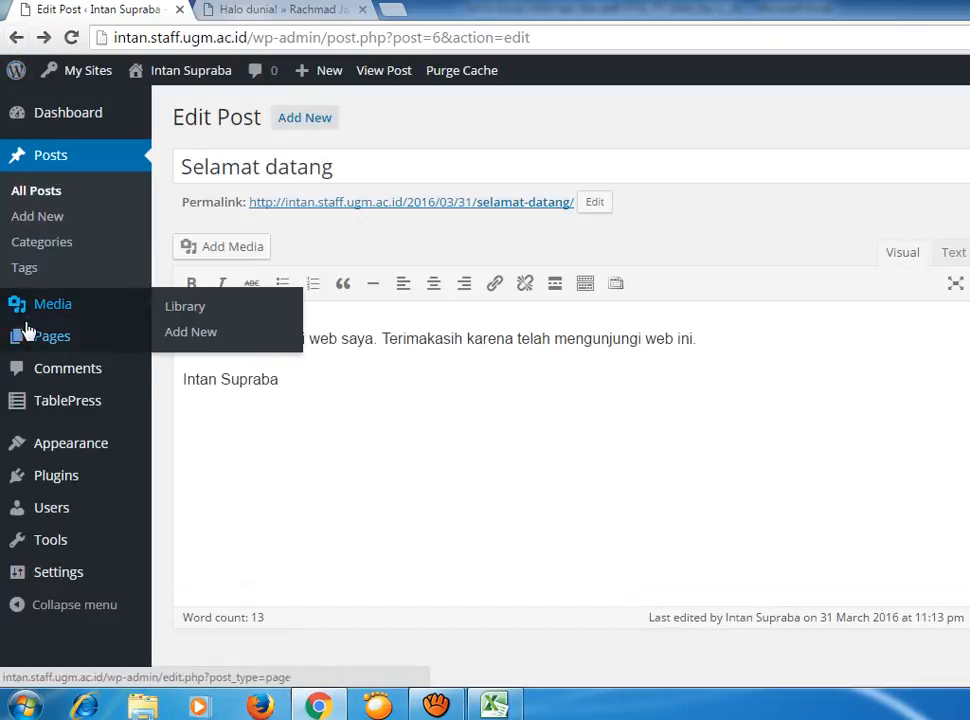
click(50, 196)
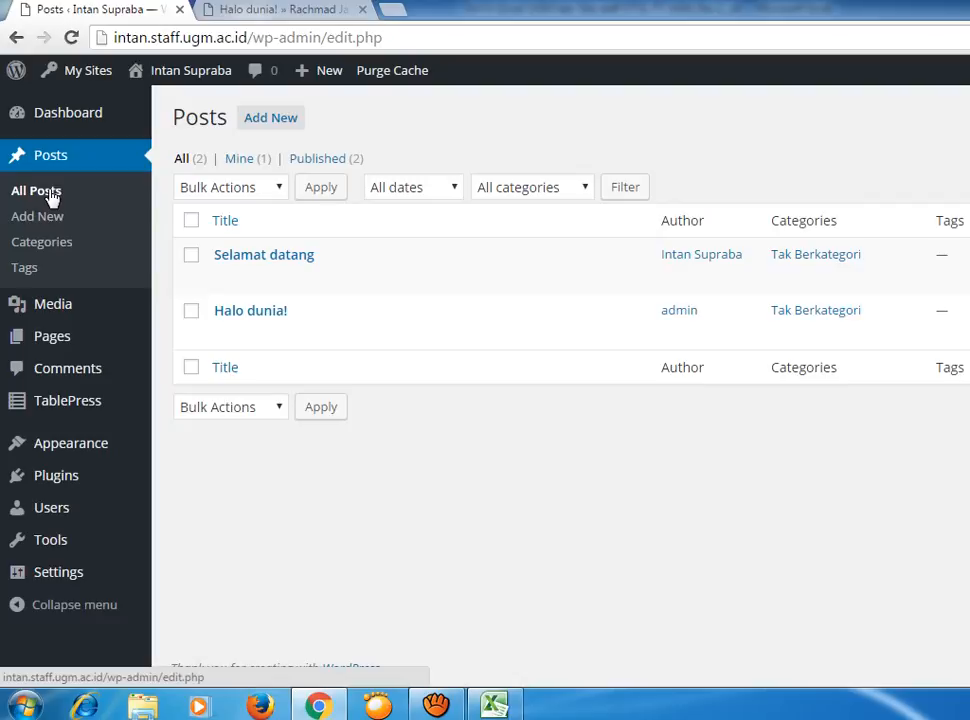
Tick the checkbox beside the 'Halo dunia!' post.
click(193, 313)
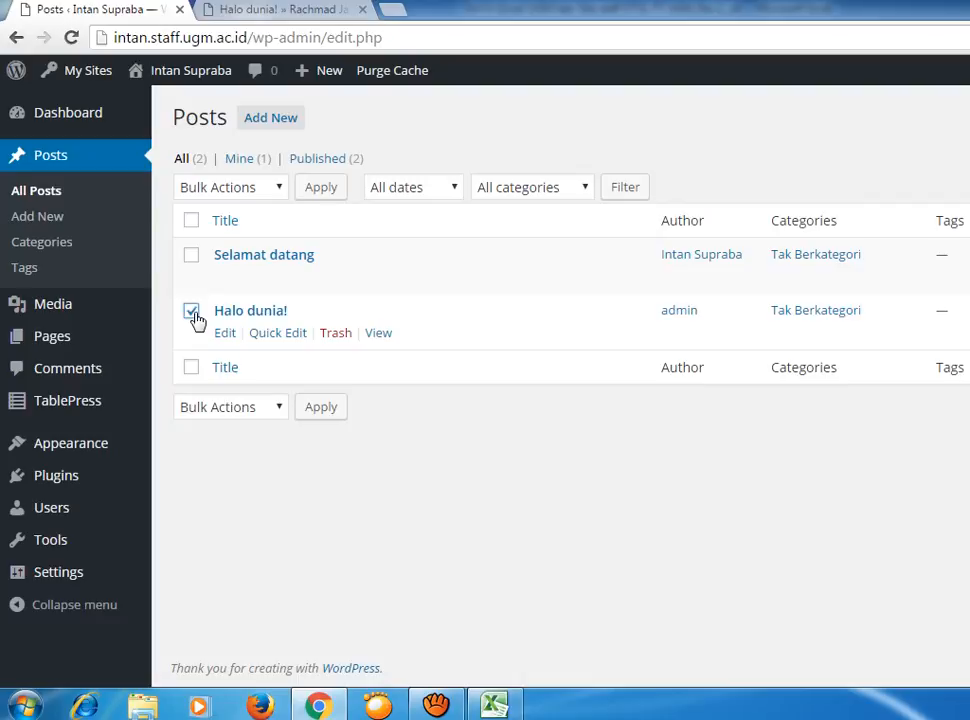
Move 'Halo dunia!' to the Trash, then switch to its published post tab.
click(337, 334)
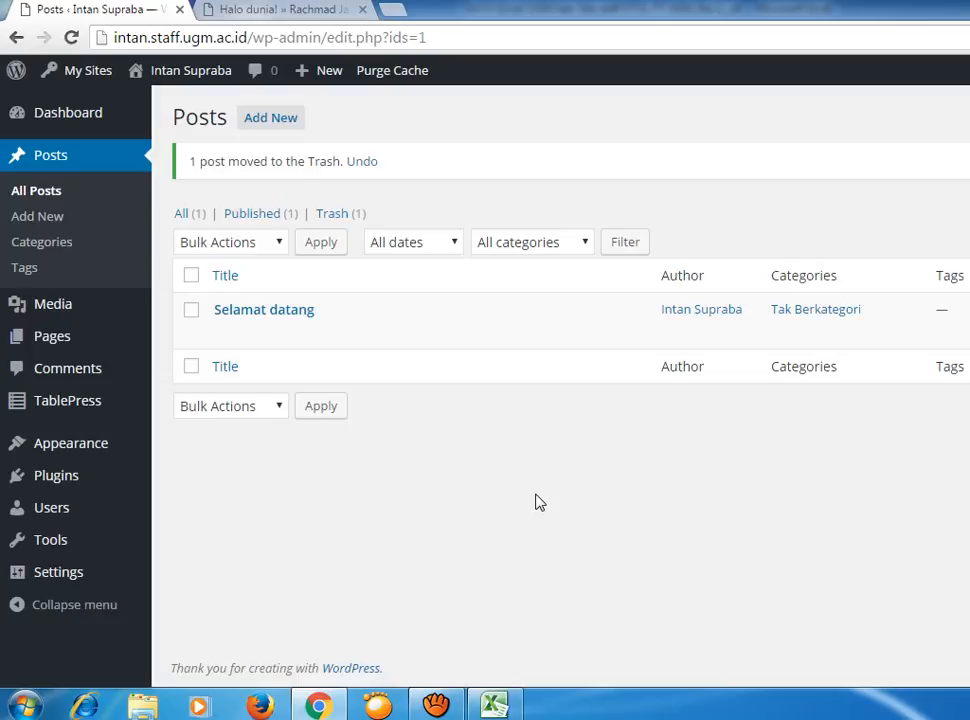
click(272, 10)
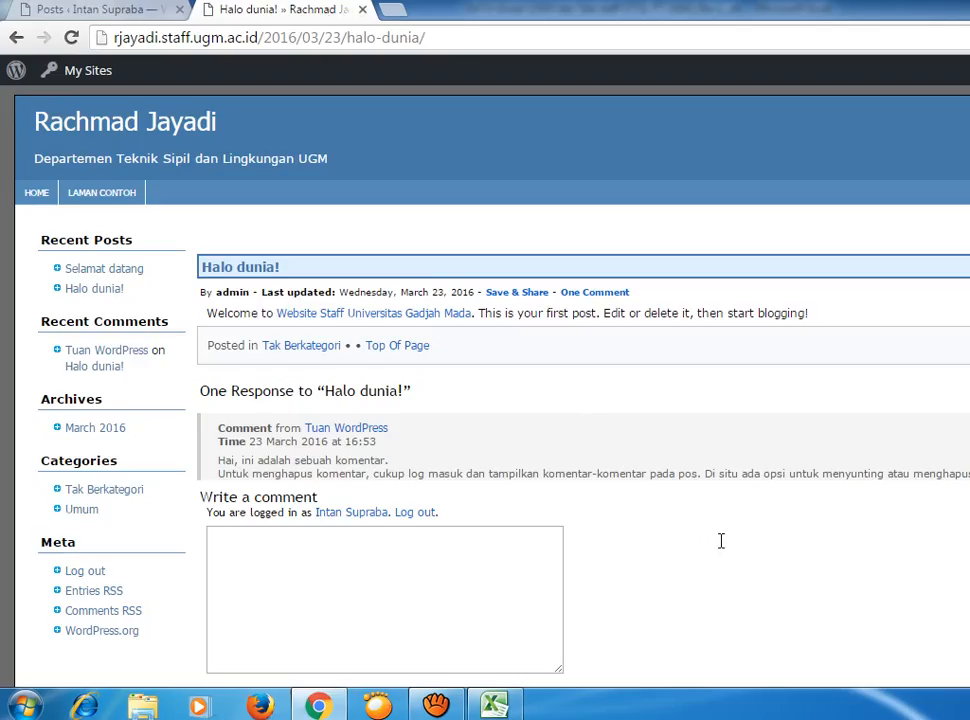
Reload the 'Halo dunia!' post page to confirm it shows Not Found, then close that tab.
scroll(716, 500, down, 2)
right_click(721, 458)
click(766, 523)
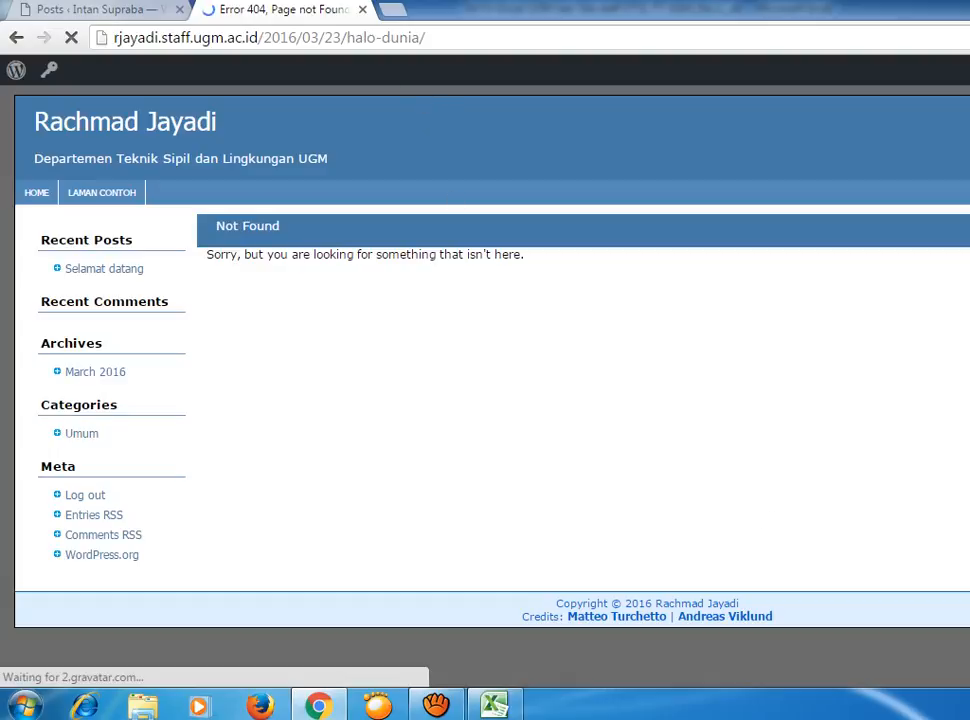
click(362, 9)
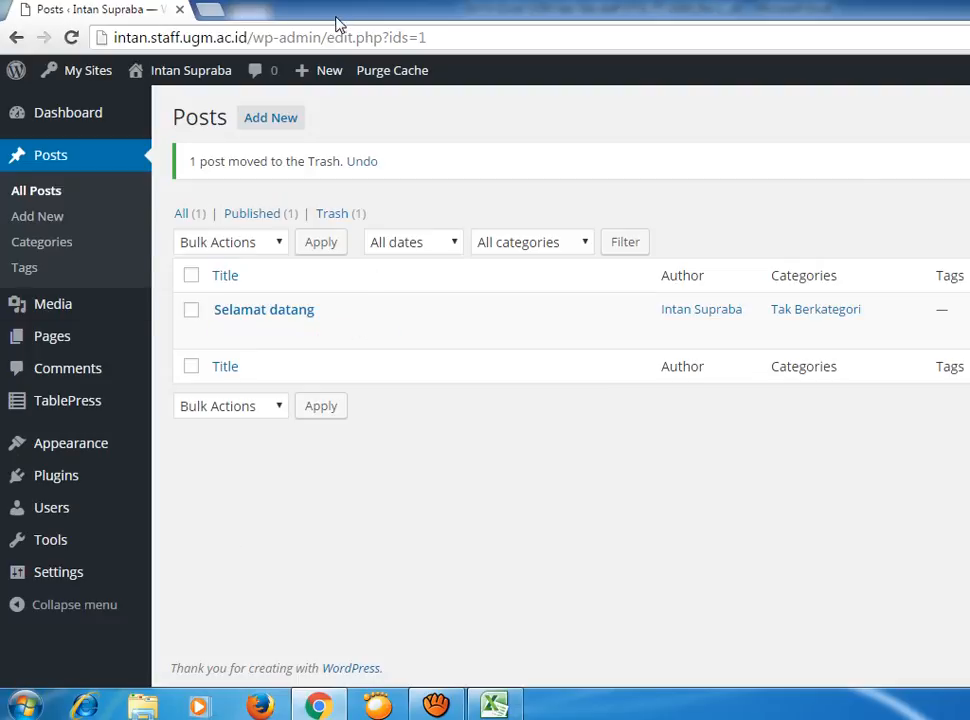
Start a new page through Pages > Add New.
mouse_move(62, 344)
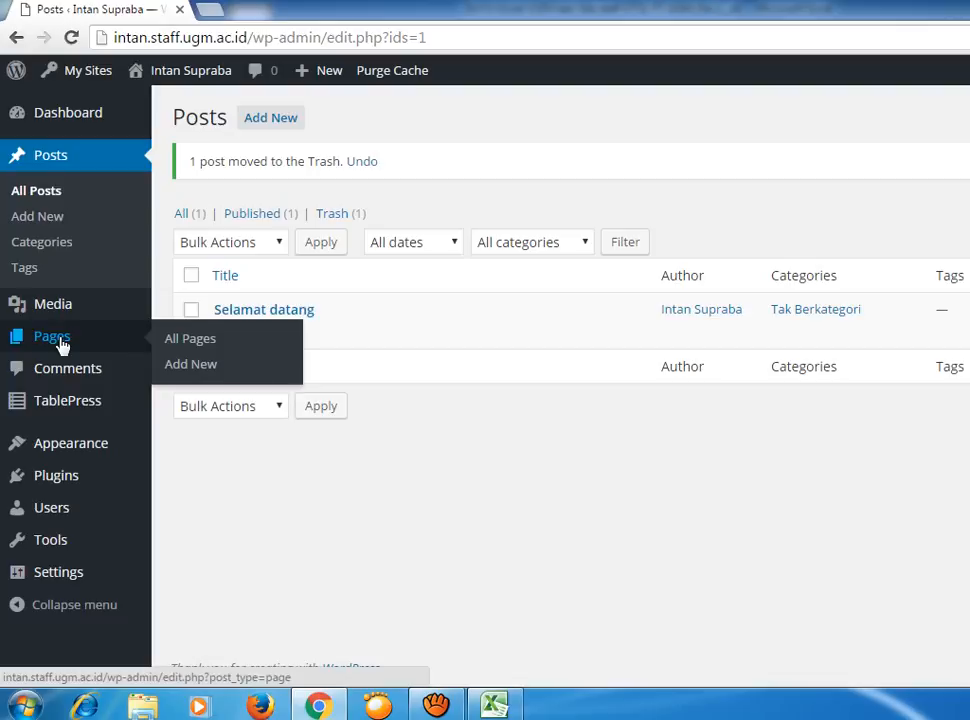
click(209, 373)
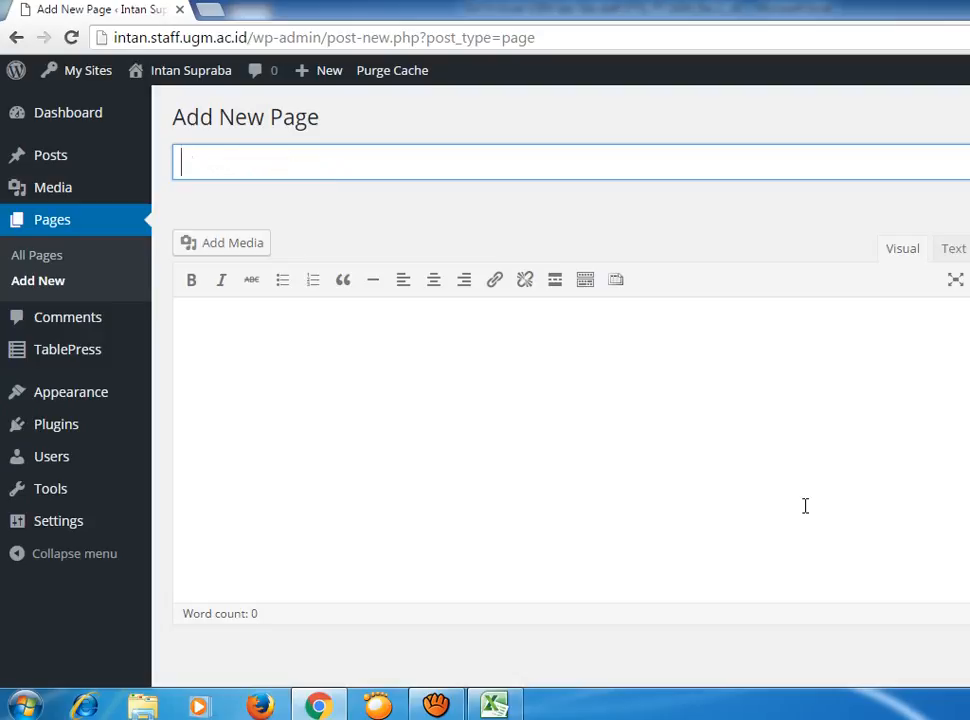
Enter 'Profile' as the new page's title, trimming the final letter.
text(Profile)
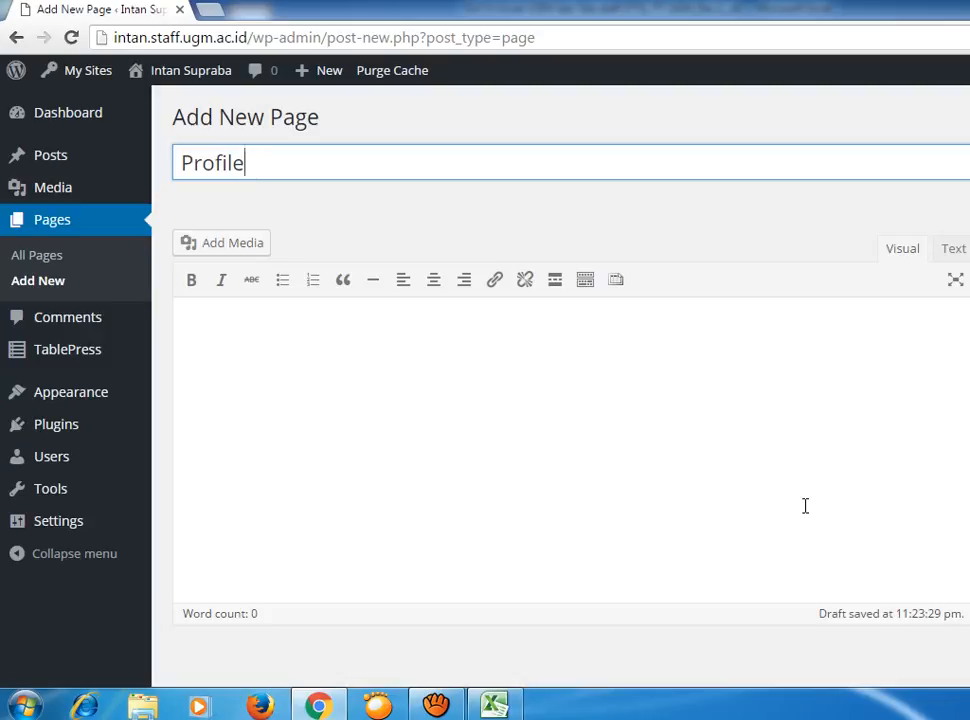
key(BackSpace)
key(BackSpace)
key(BackSpace)
key(BackSpace)
key(BackSpace)
key(BackSpace)
key(BackSpace)
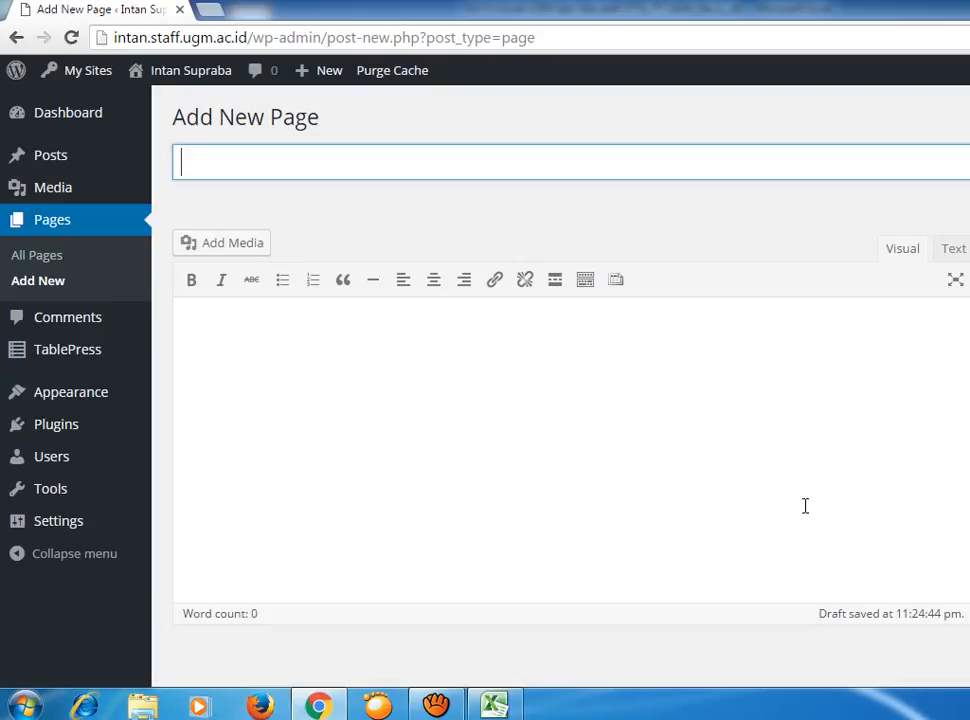
Title the page 'Sistem Distribusi Air Minum', correcting a stray letter.
text(Sistem Ds)
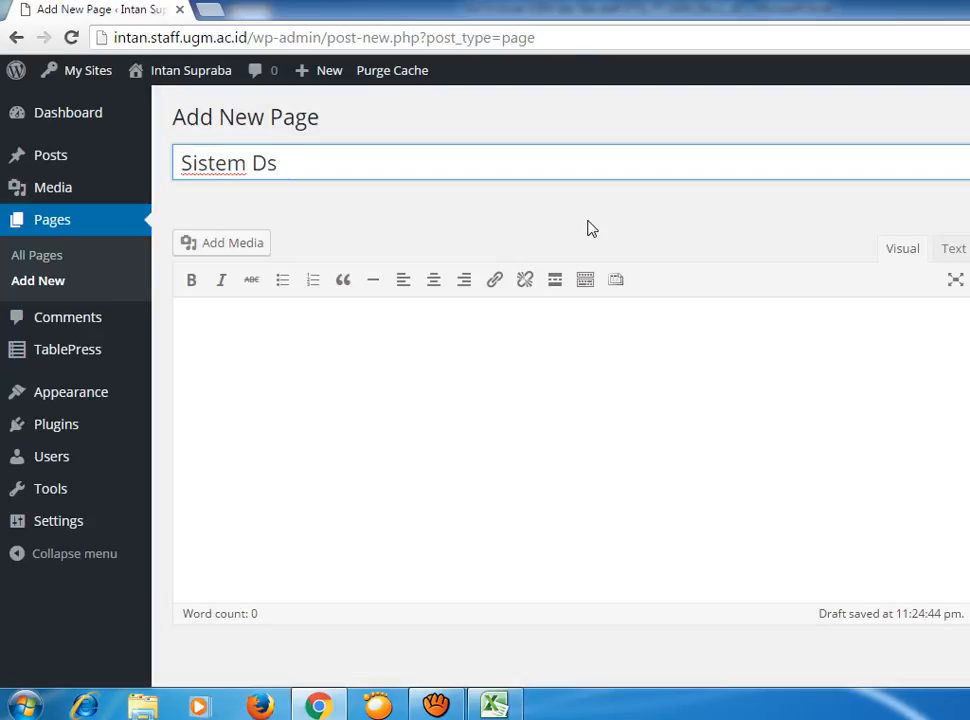
key(BackSpace)
text(istribusi)
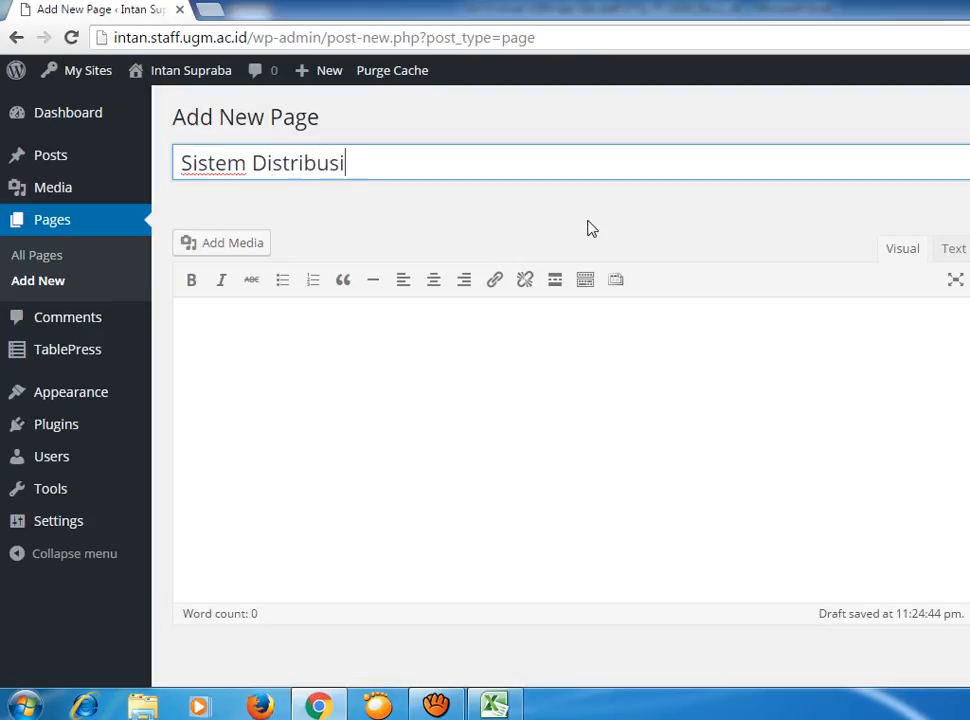
text( Air Minu)
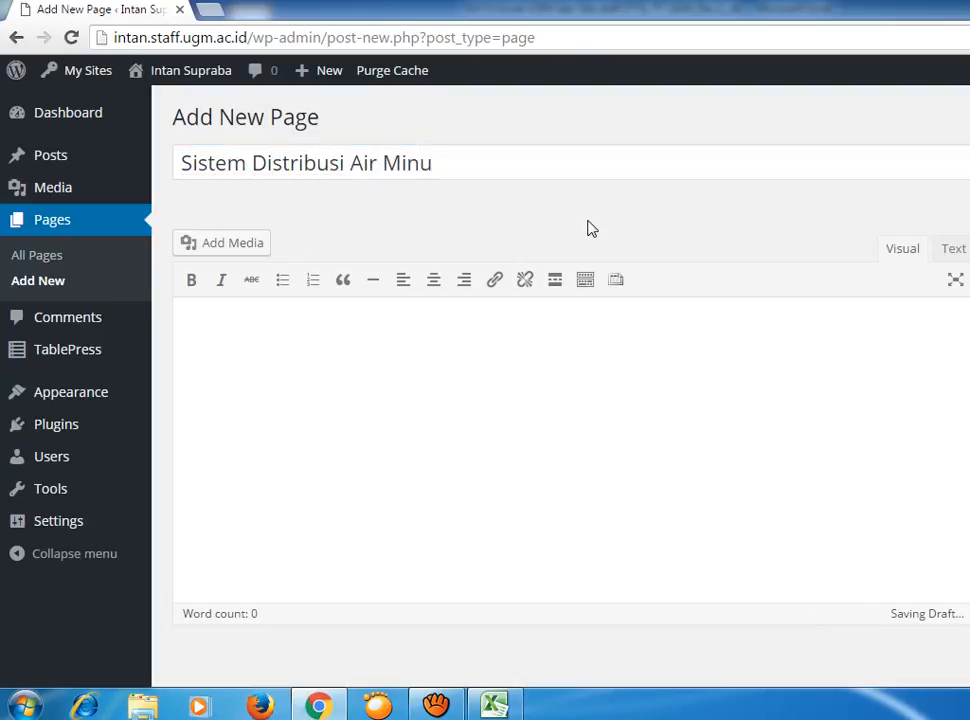
click(476, 167)
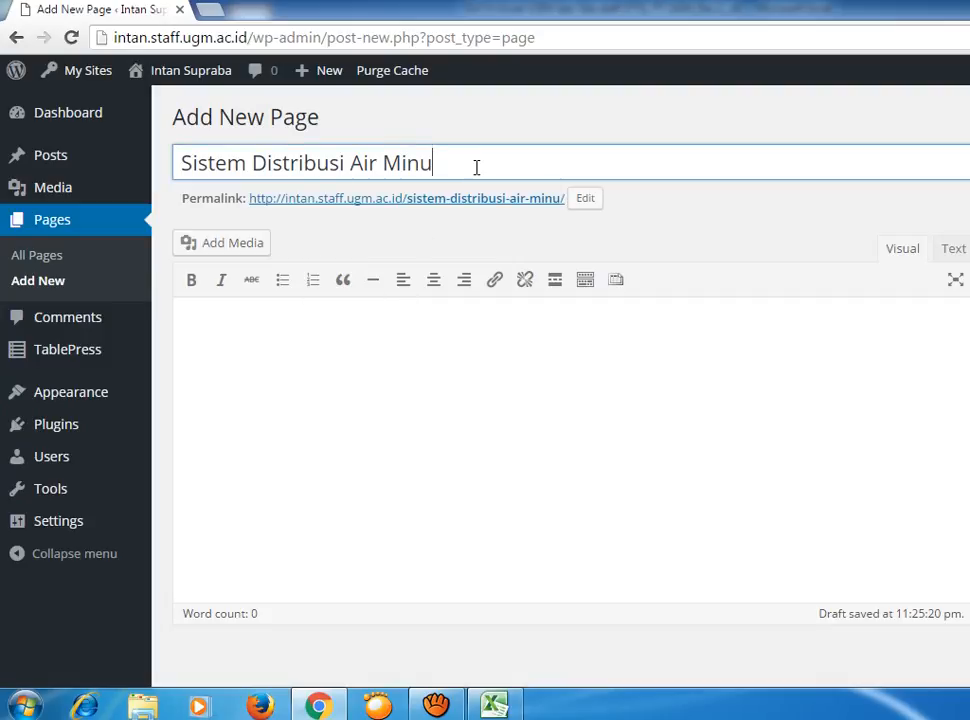
text(m)
Write 'Mata kuliah Sistem Distribusi Air Minum diajarkan setiap hari Senin pukul 09.00 WIB.' and publish.
click(446, 341)
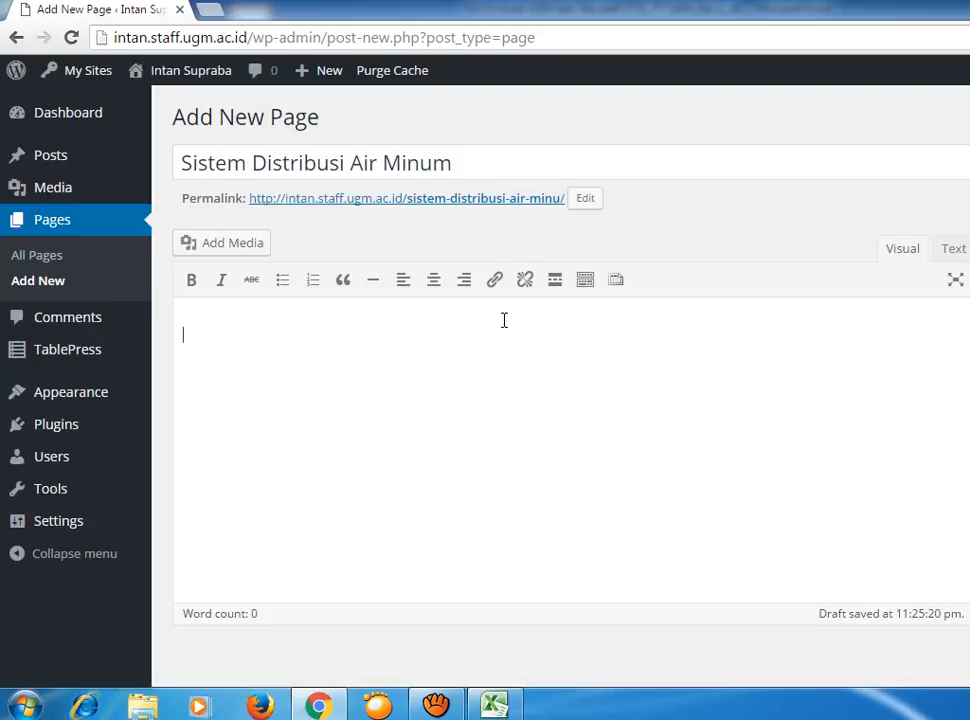
text(Sistem d)
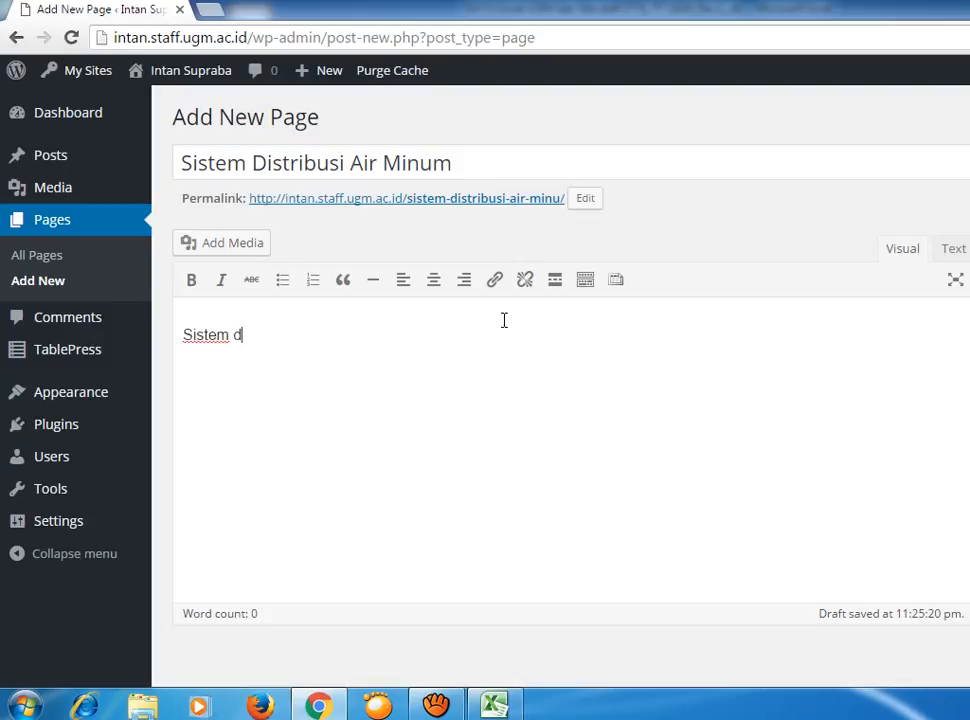
text(i)
key(BackSpace)
key(BackSpace)
key(BackSpace)
key(BackSpace)
key(BackSpace)
key(BackSpace)
key(BackSpace)
key(BackSpace)
key(BackSpace)
text(Mata kuliah Sistem)
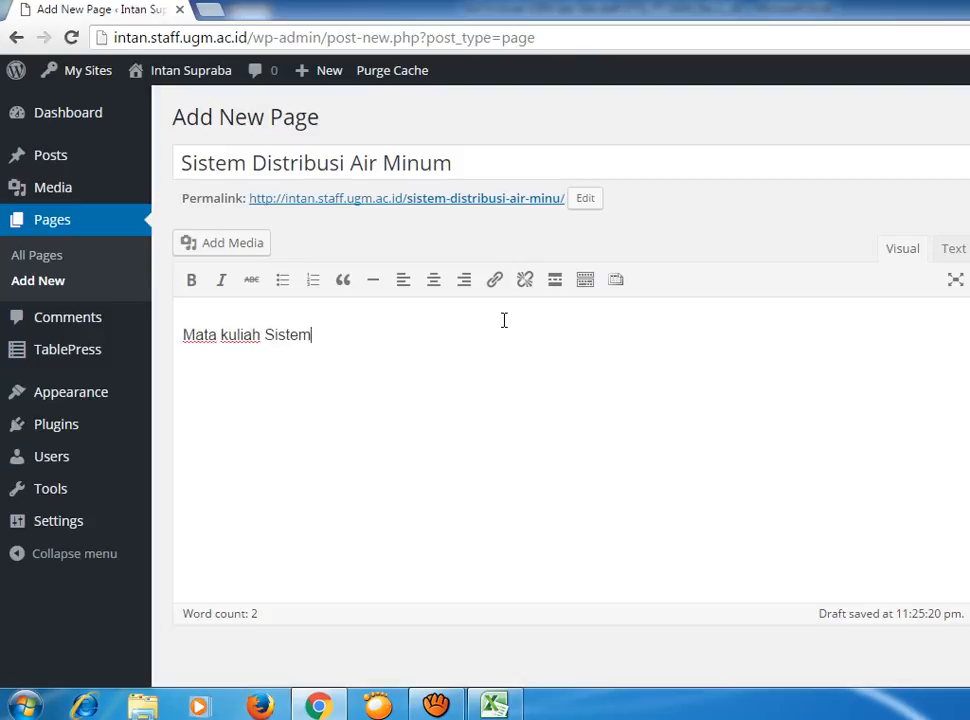
text( Distribusi Air m)
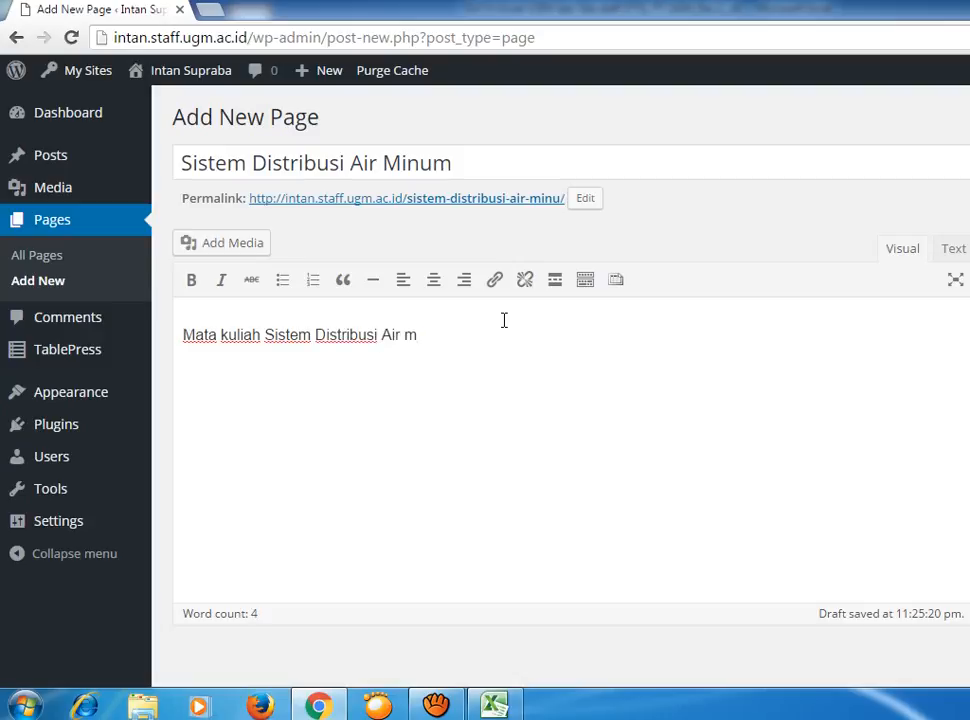
key(BackSpace)
text(Minum di)
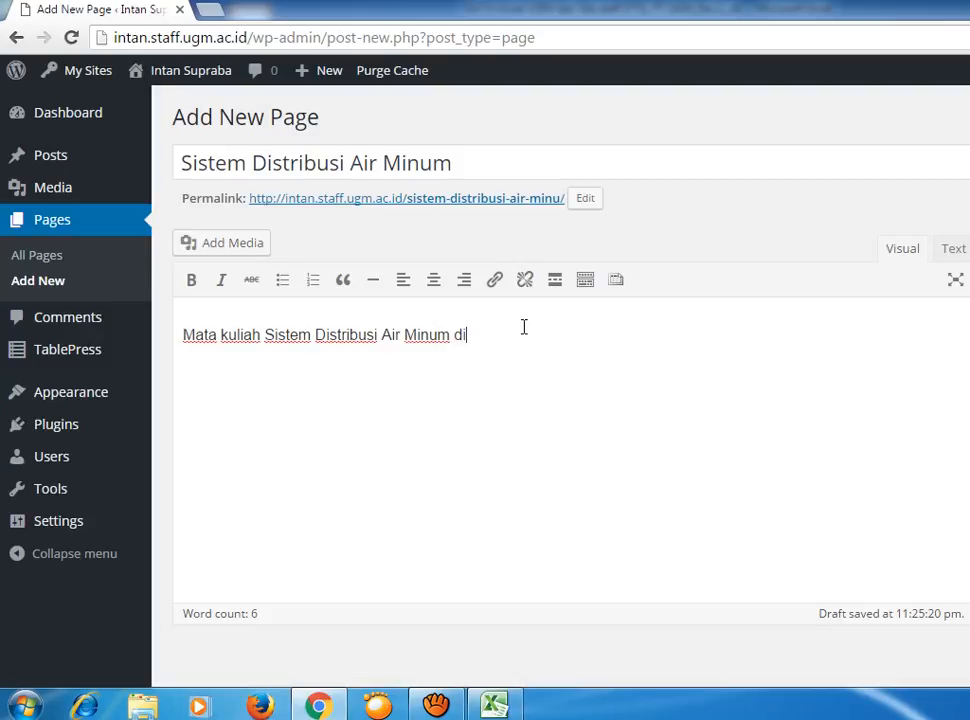
text(ajarkan setiap hari)
text(Se)
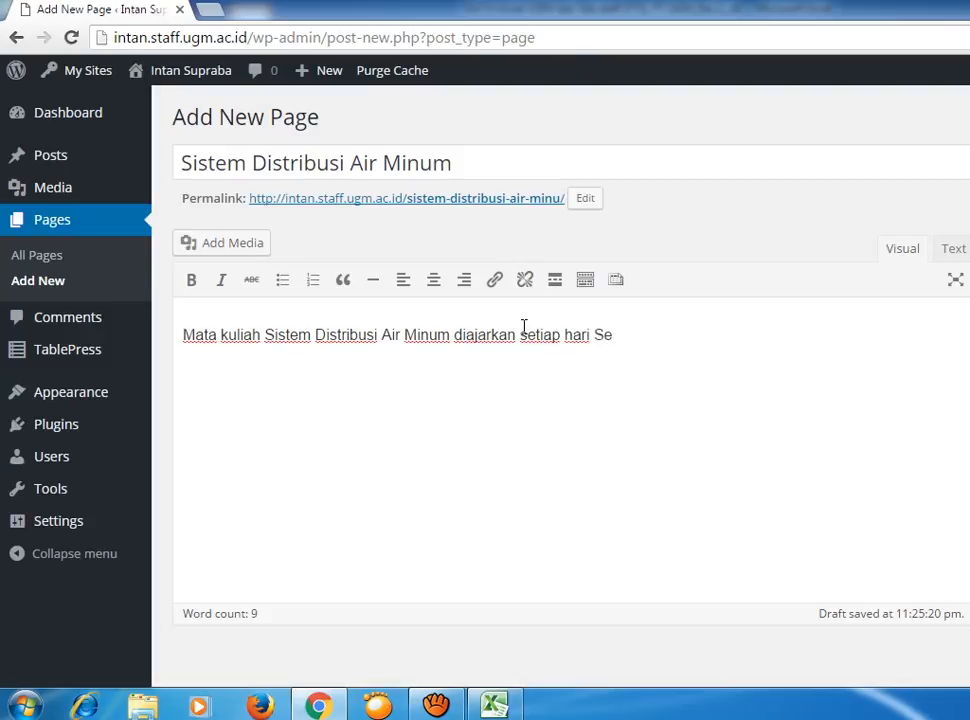
text(nin puk)
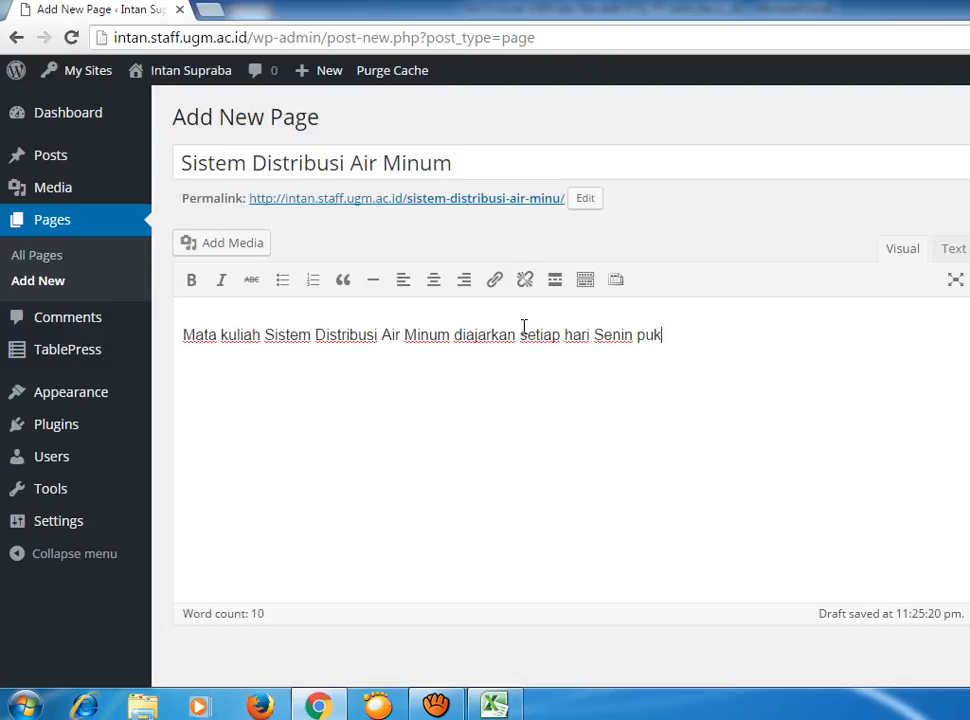
text(ul 09.00 WIB)
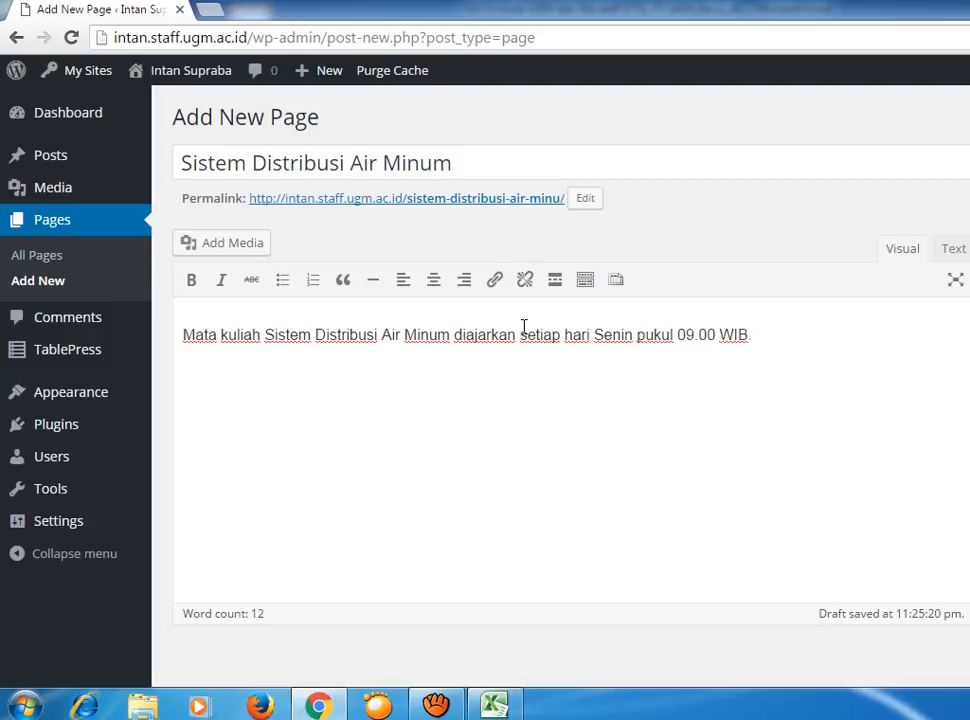
key(BackSpace)
text(.)
key(F5)
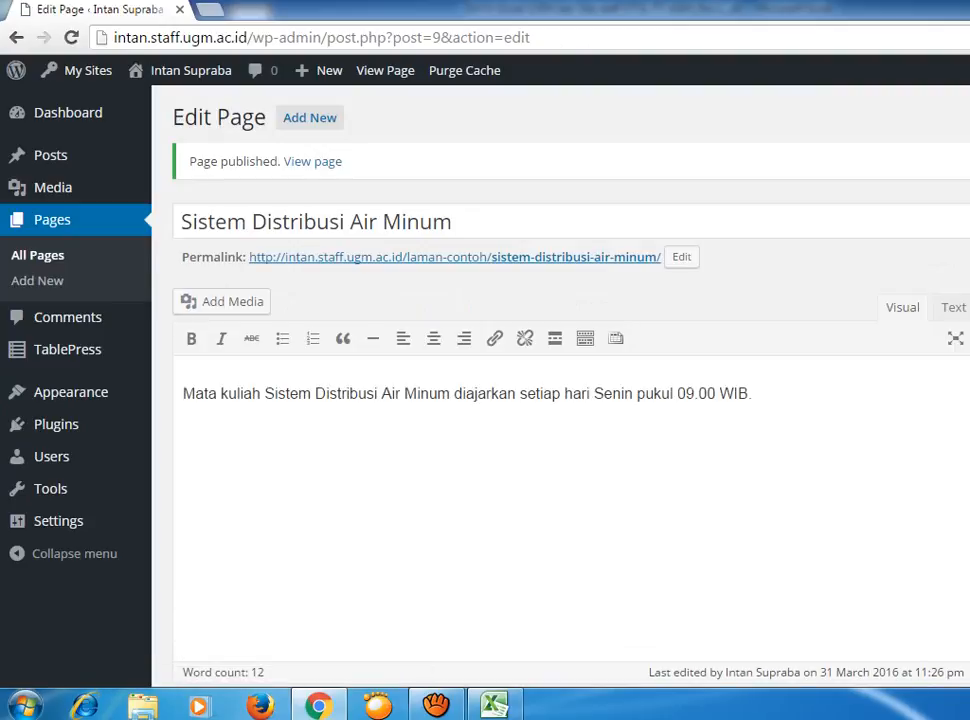
Load a colleague's staff WordPress site home page in a new Chrome tab.
click(222, 10)
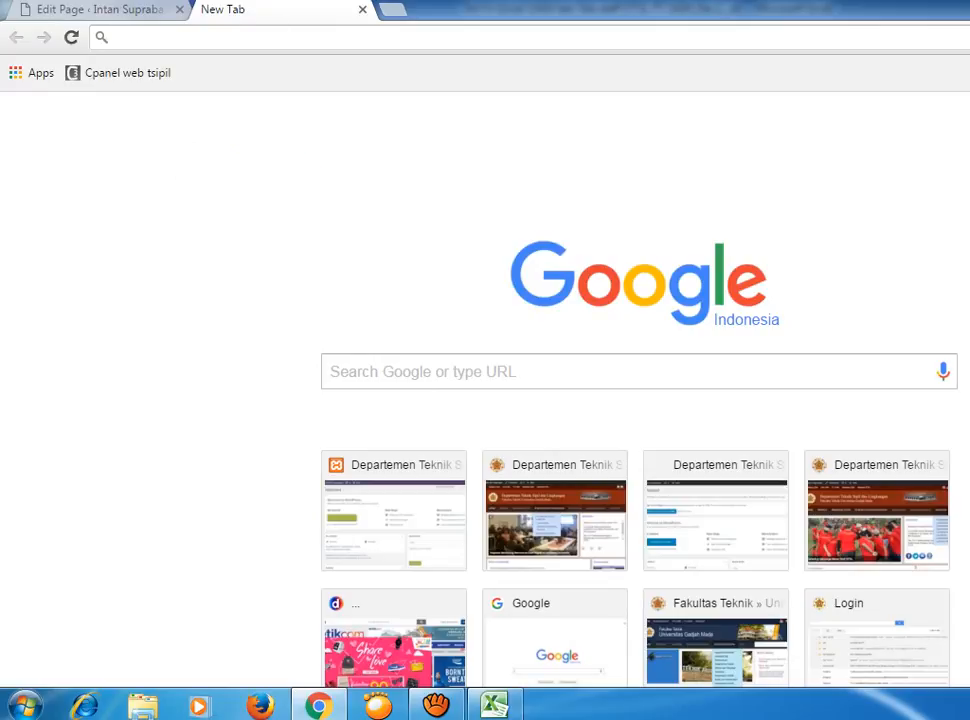
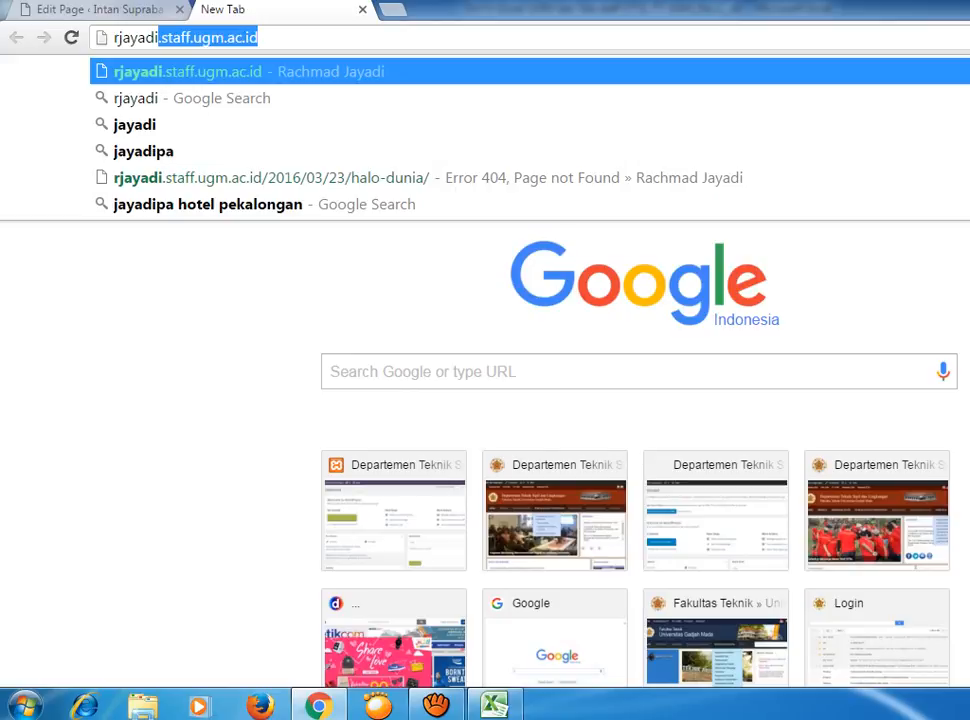
key(Return)
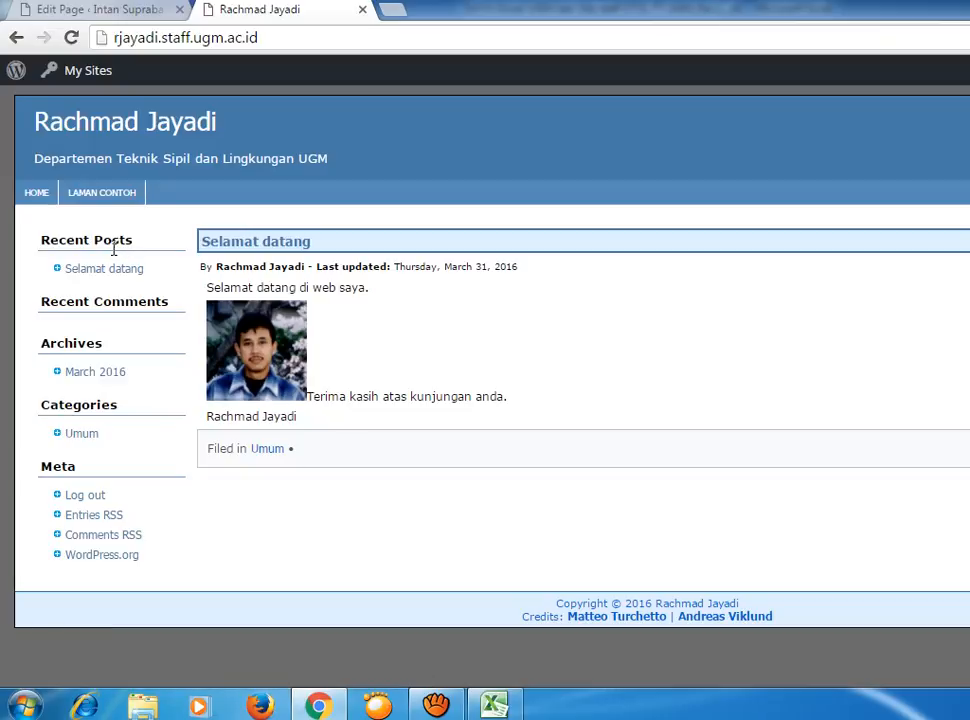
Browse the sample site's Laman Contoh and Home pages, then go back to the page editor.
click(124, 194)
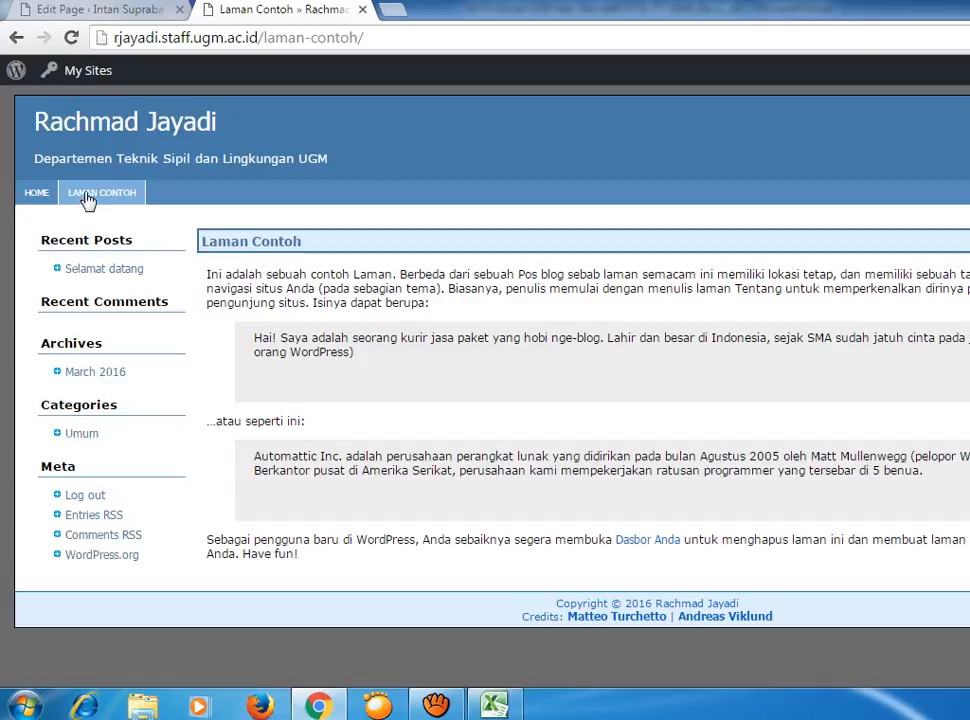
click(48, 196)
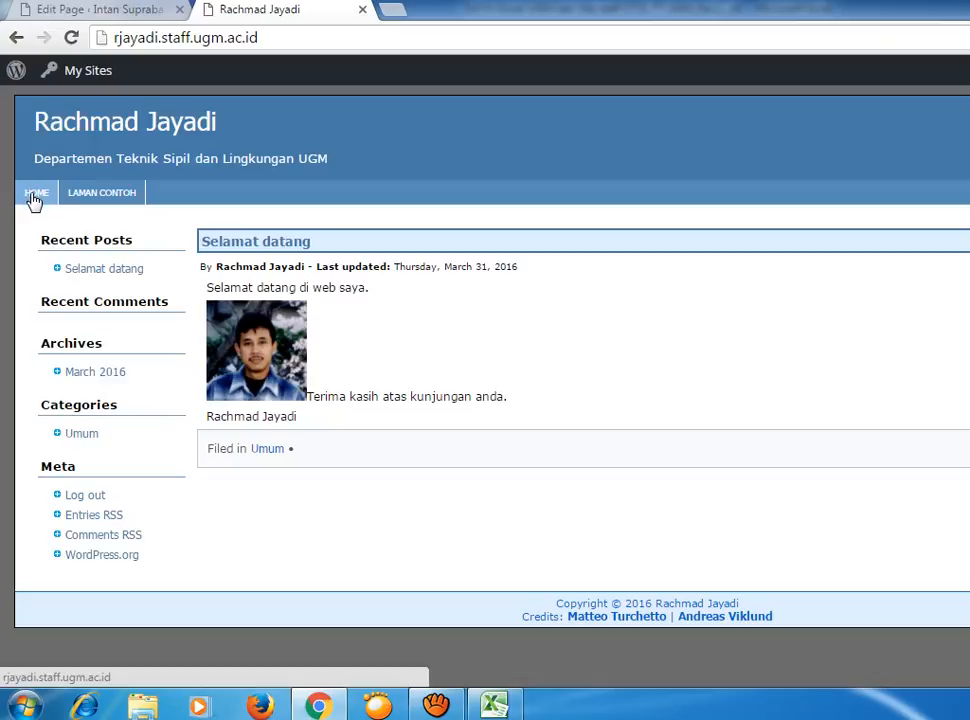
click(104, 199)
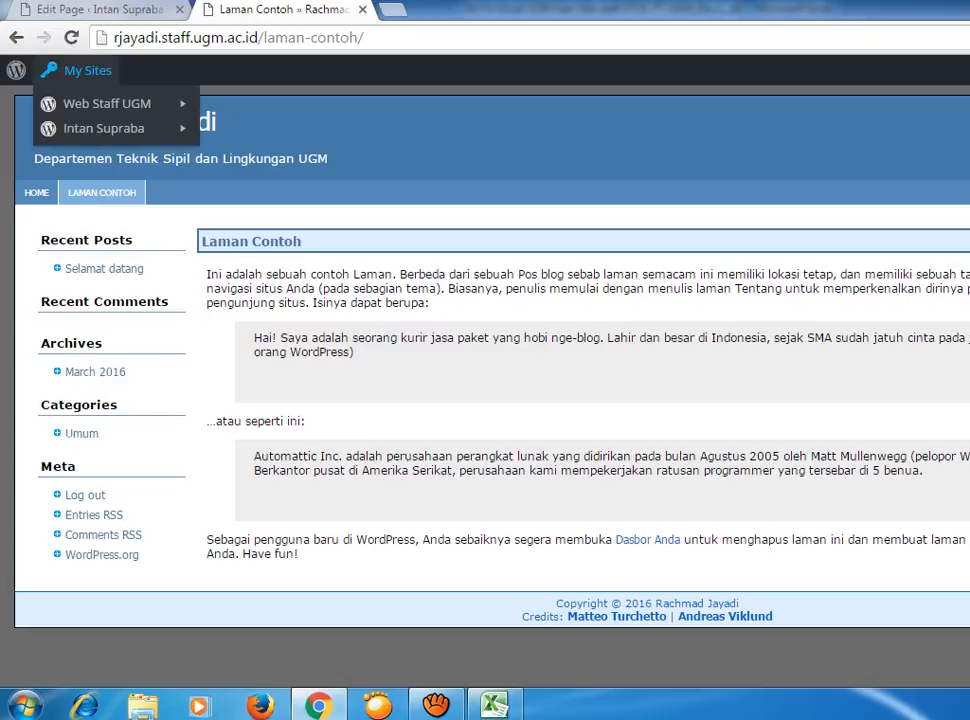
click(95, 9)
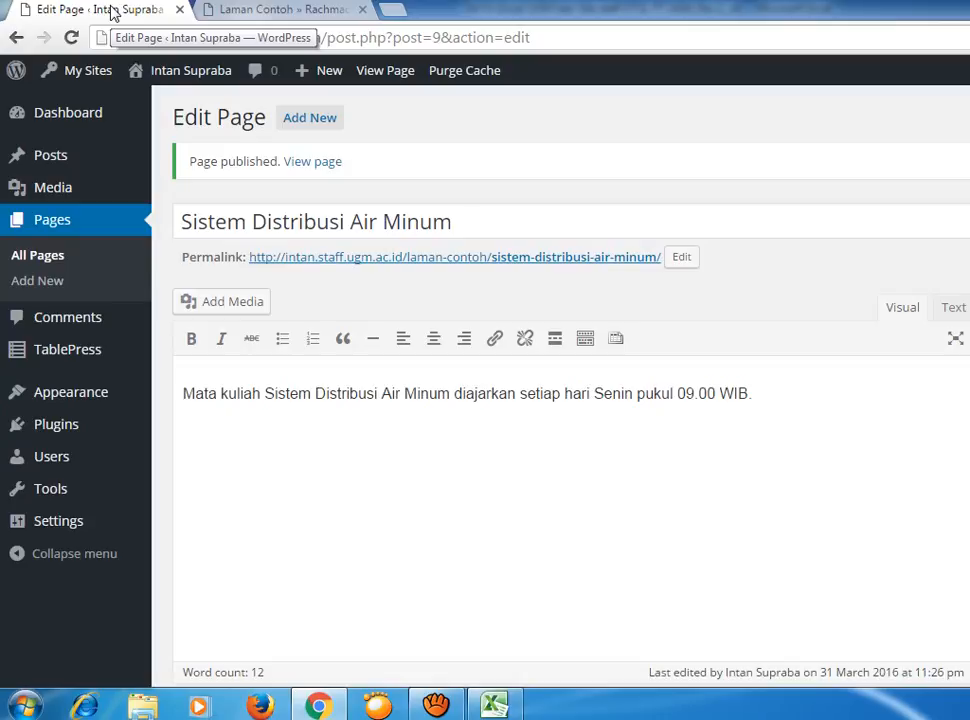
Trash the Laman Contoh page from All Pages and open Sistem Distribusi Air Minum for editing.
click(62, 230)
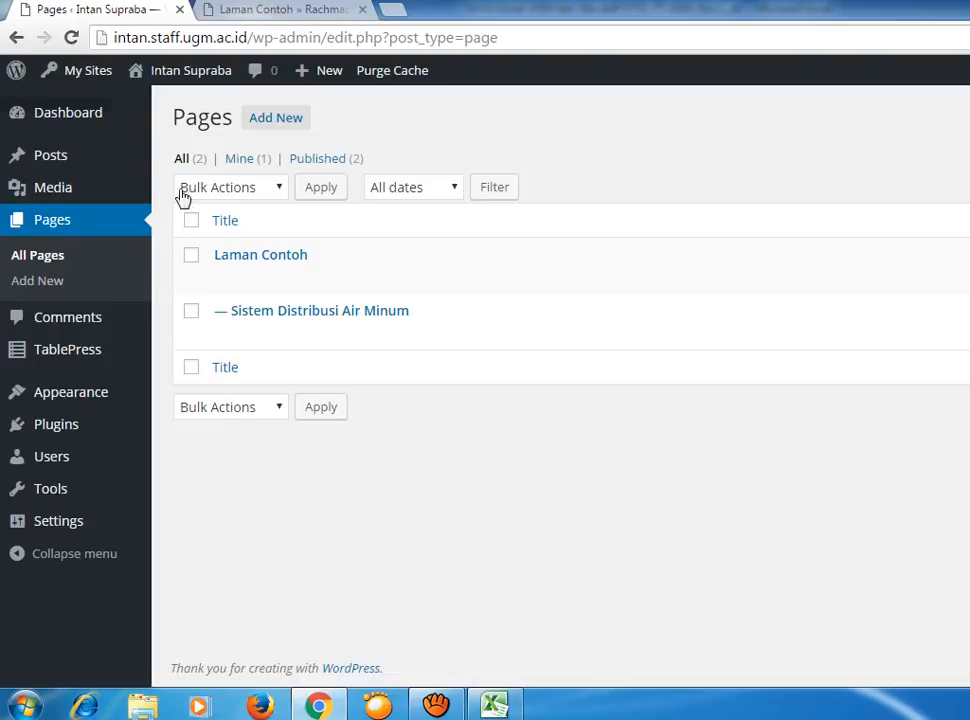
click(193, 257)
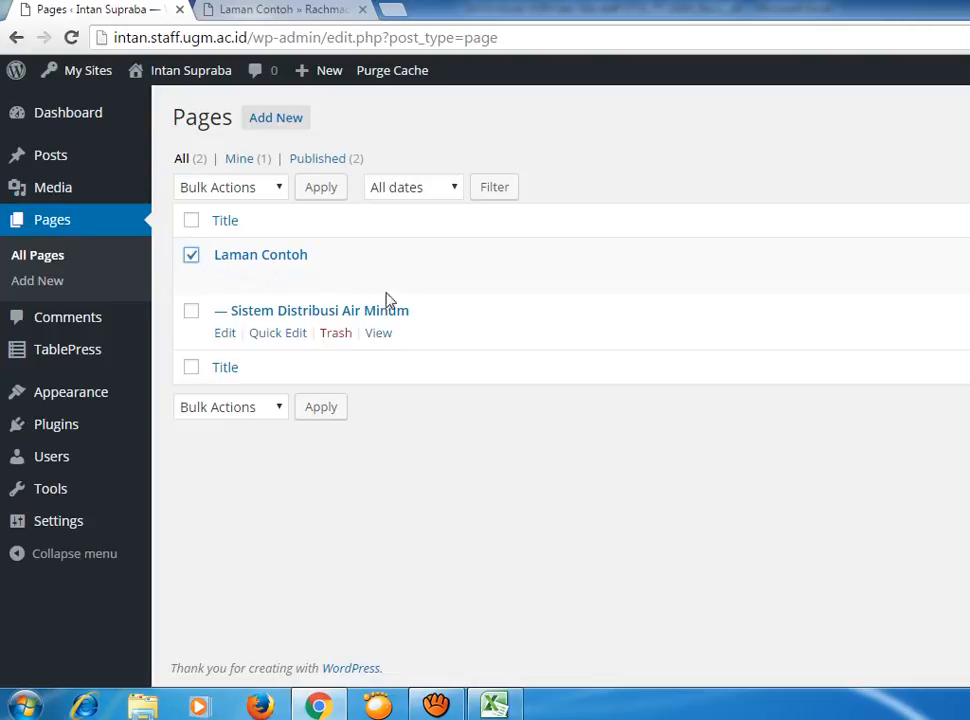
click(341, 283)
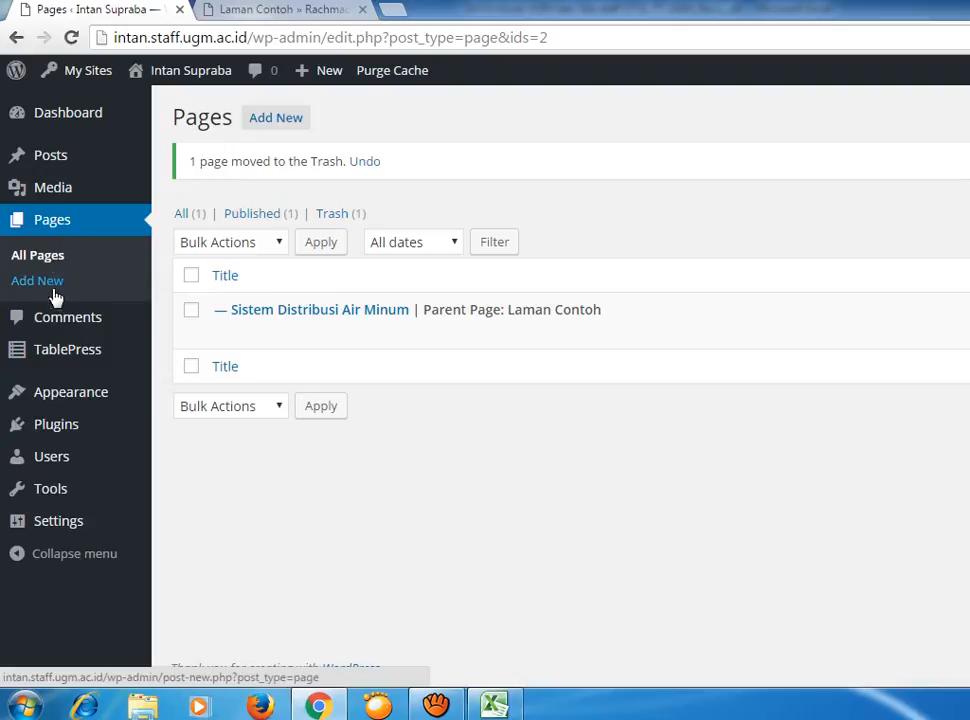
mouse_move(74, 358)
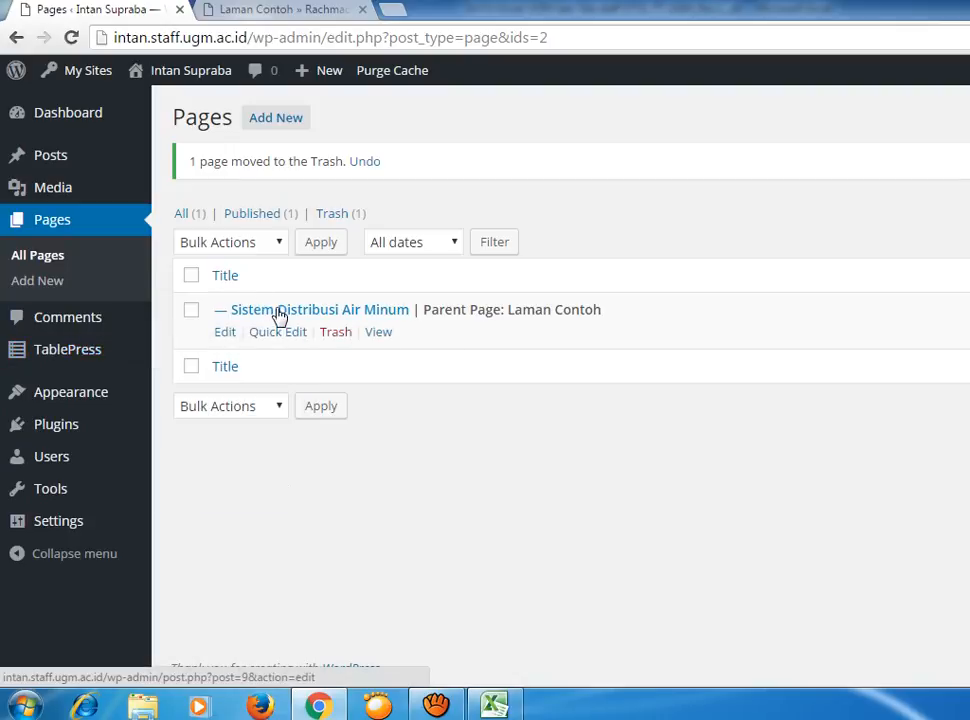
click(226, 335)
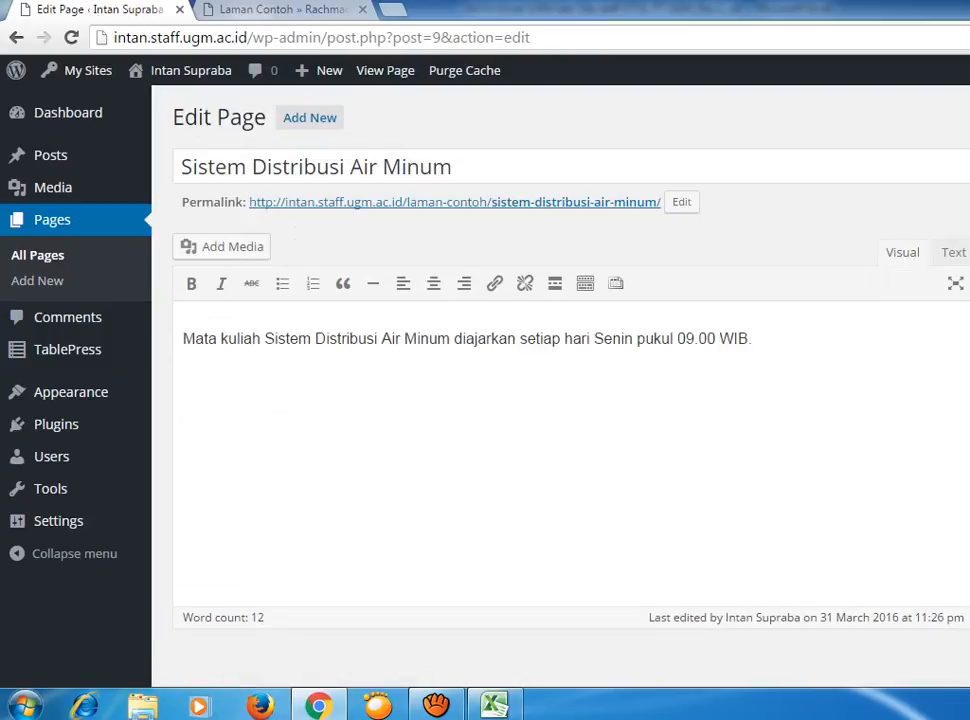
Scroll through the Sistem Distribusi Air Minum editor to review its Monday 09.00 WIB course text.
scroll(560, 380, down, 3)
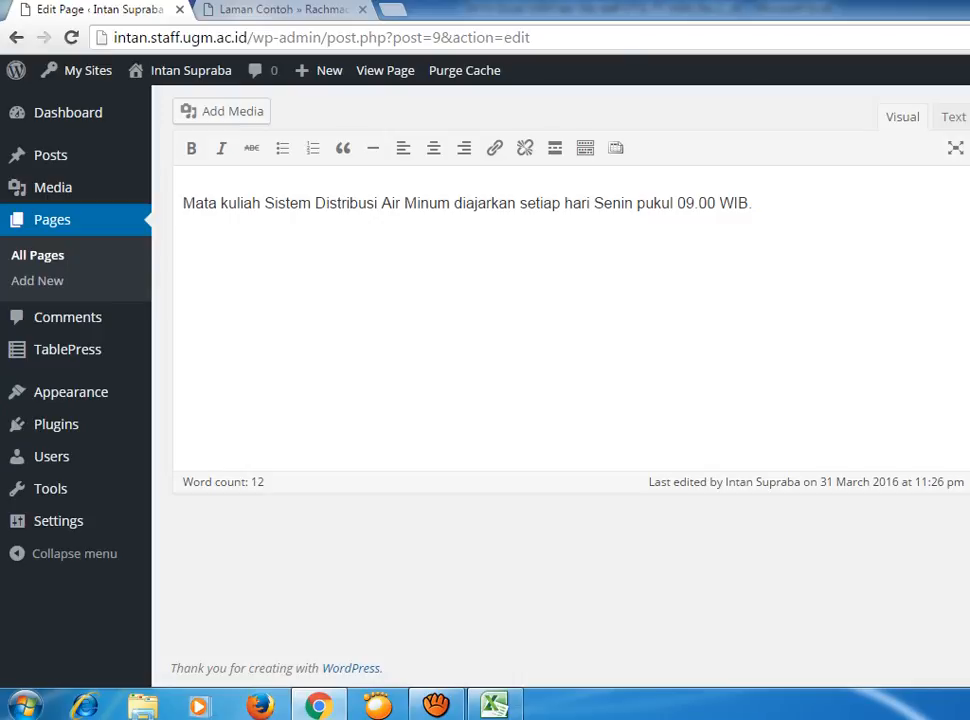
scroll(560, 380, up, 2)
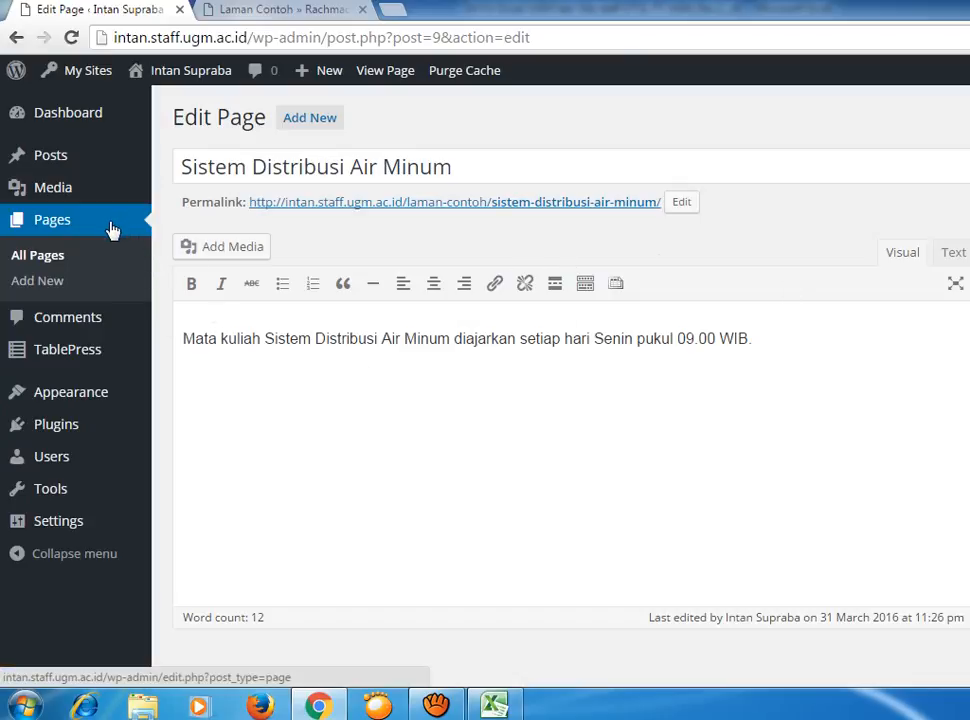
mouse_move(92, 395)
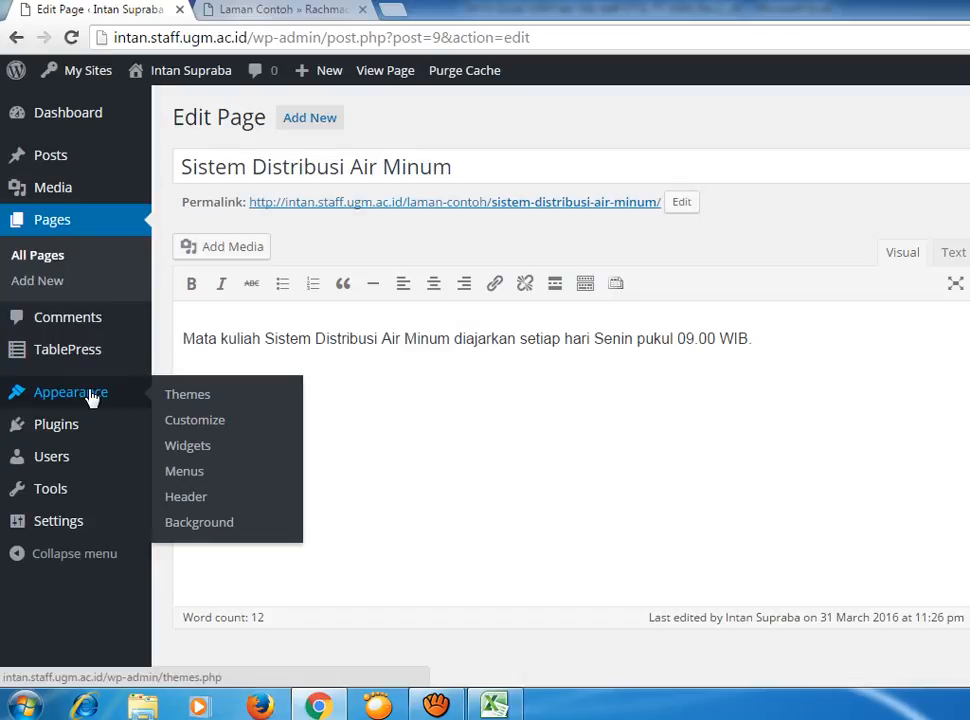
Under Appearance > Menus, create and save an empty menu named 'Courses'.
click(186, 472)
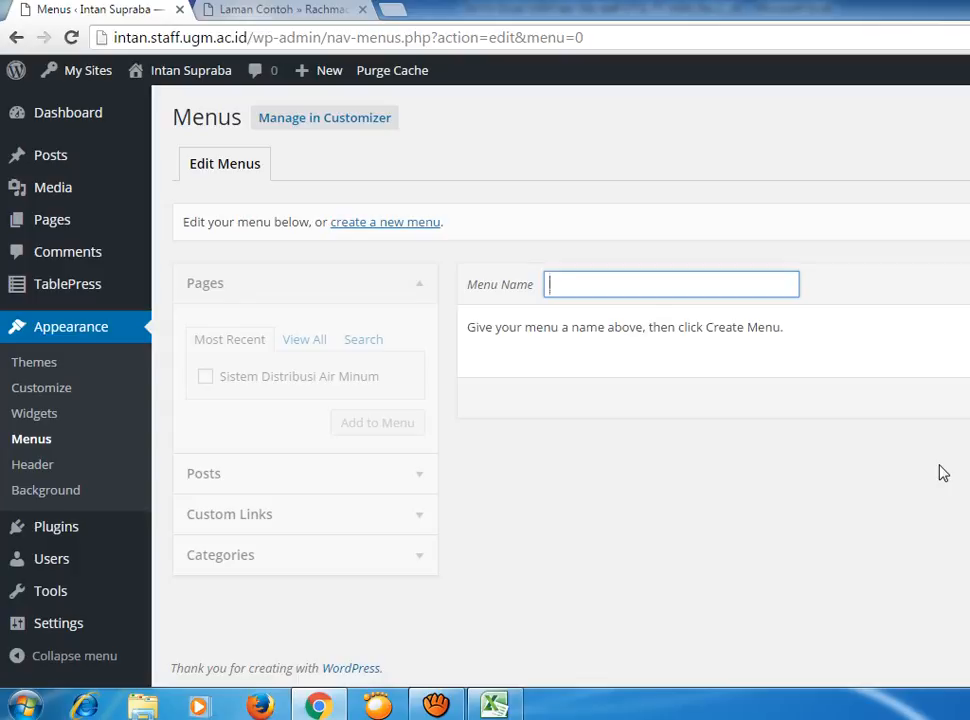
text(Courses)
key(Return)
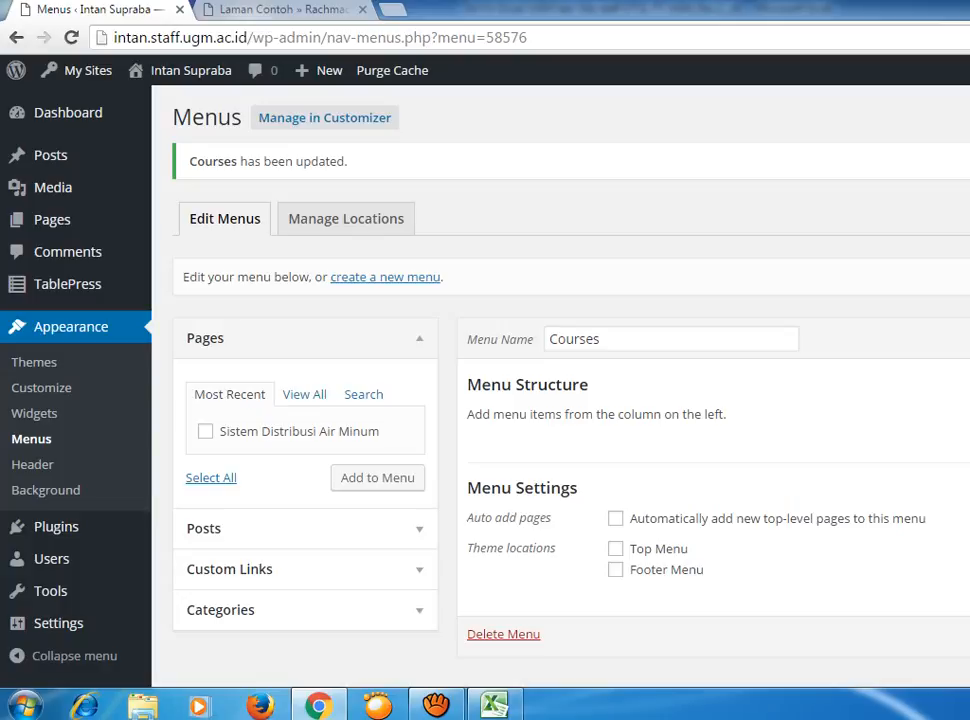
Close the Laman Contoh tab and enable 'Automatically add new top-level pages' for Courses.
click(341, 9)
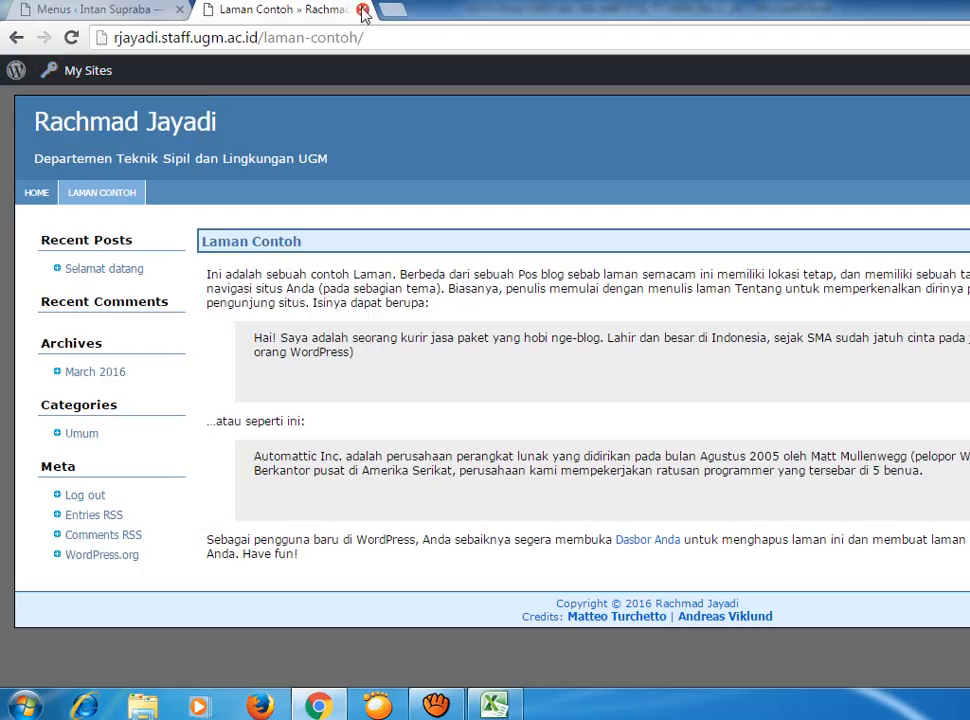
click(363, 10)
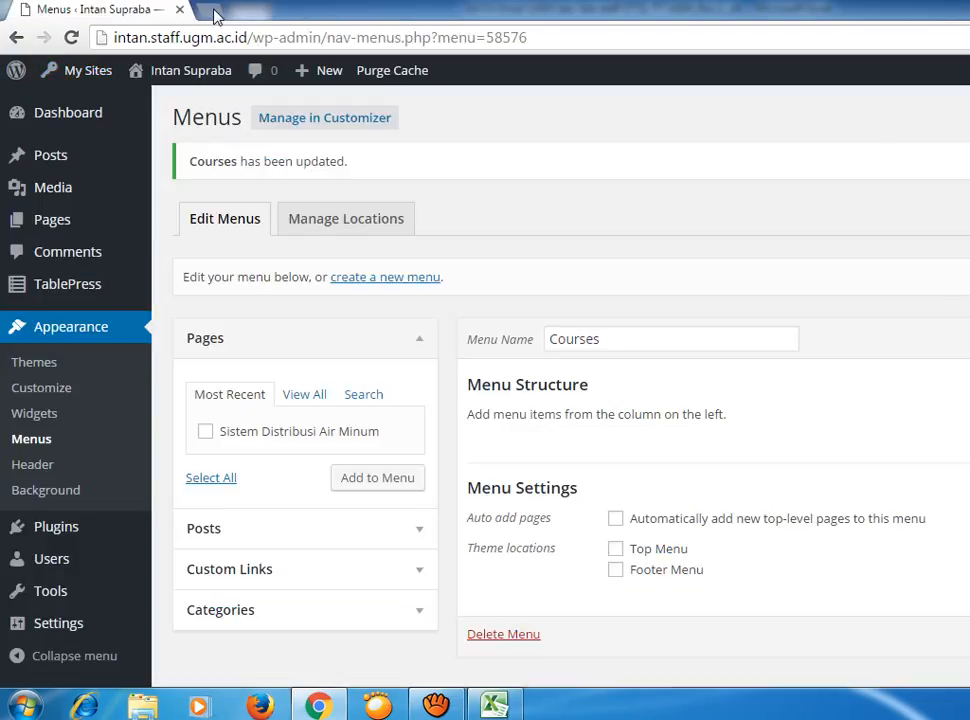
click(212, 10)
text(istiarto.staff.ugm.ac.id)
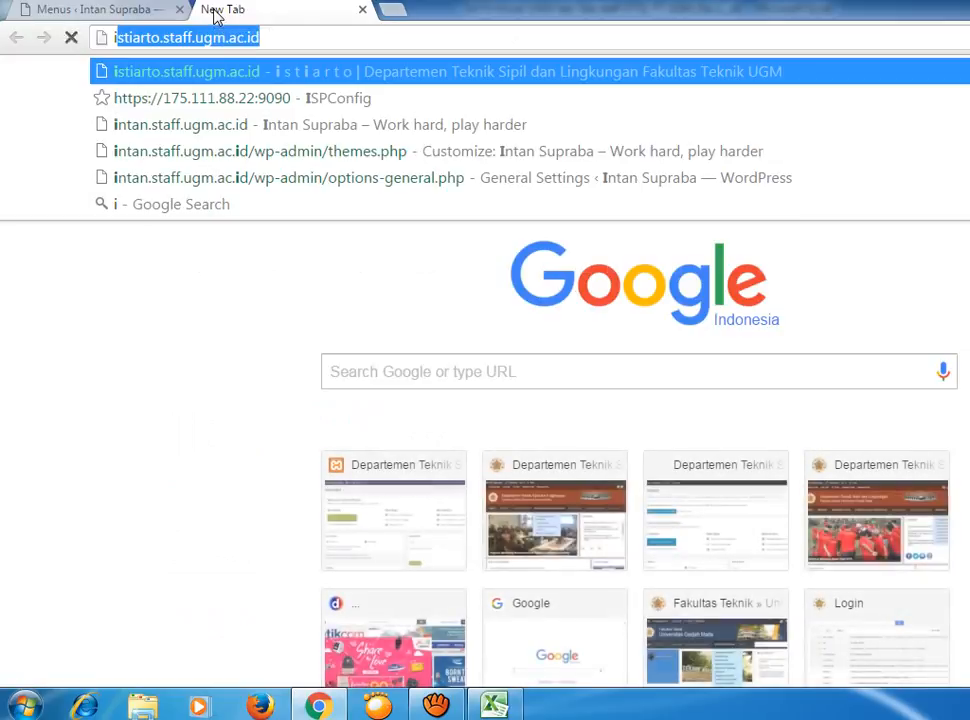
key(ctrl+Tab)
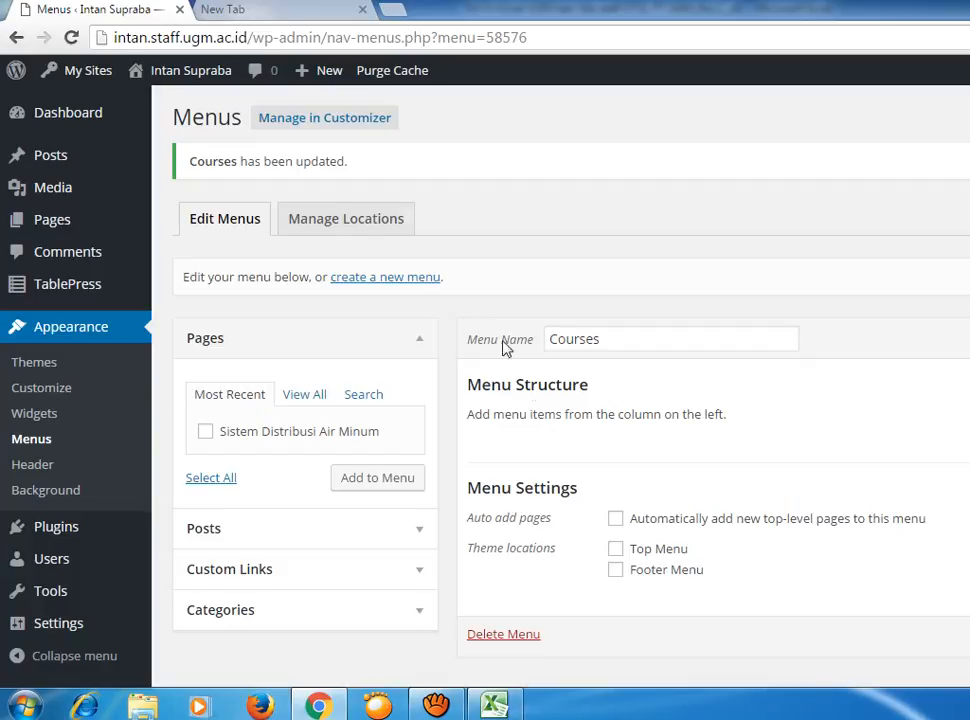
click(616, 519)
scroll(560, 380, down, 1)
Load the user's own live staff site in the new tab and scroll through it.
click(272, 18)
text(i)
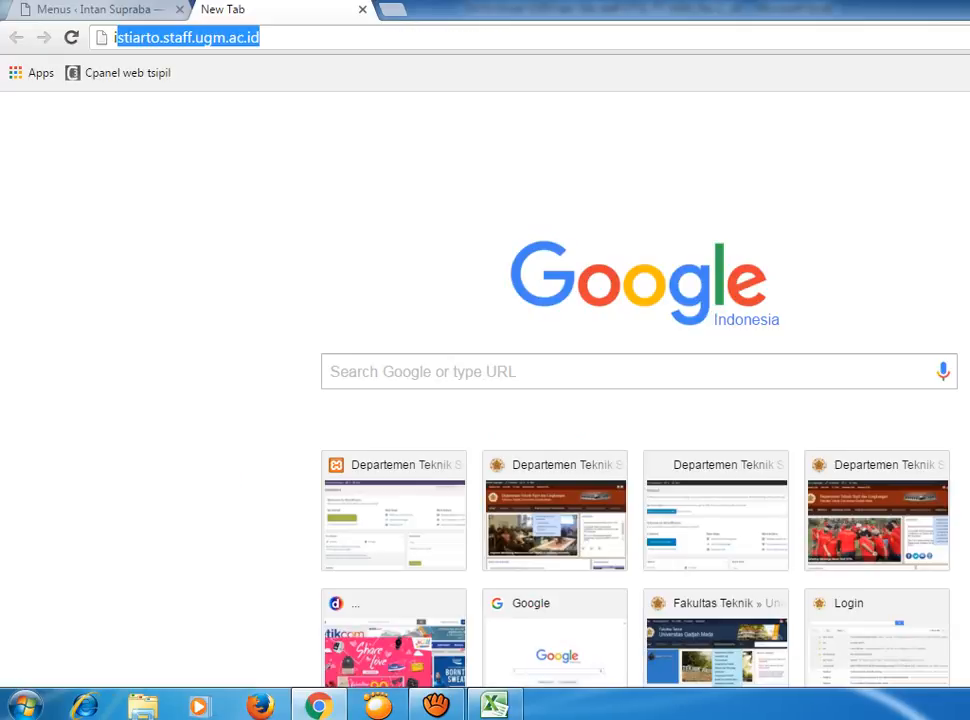
text(ntan)
key(Return)
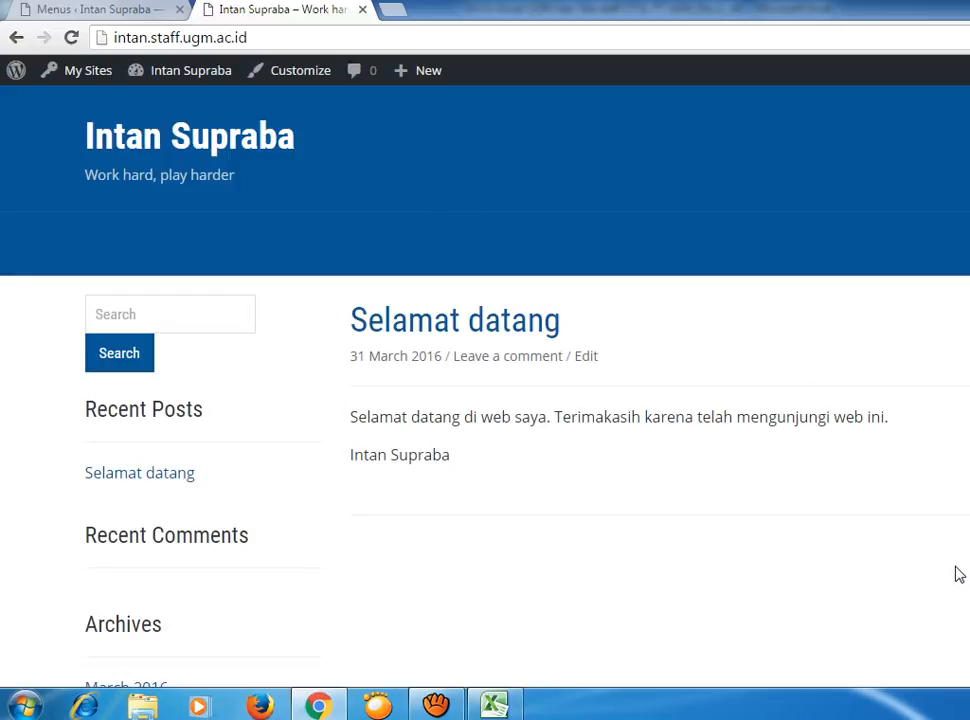
scroll(960, 576, down, 3)
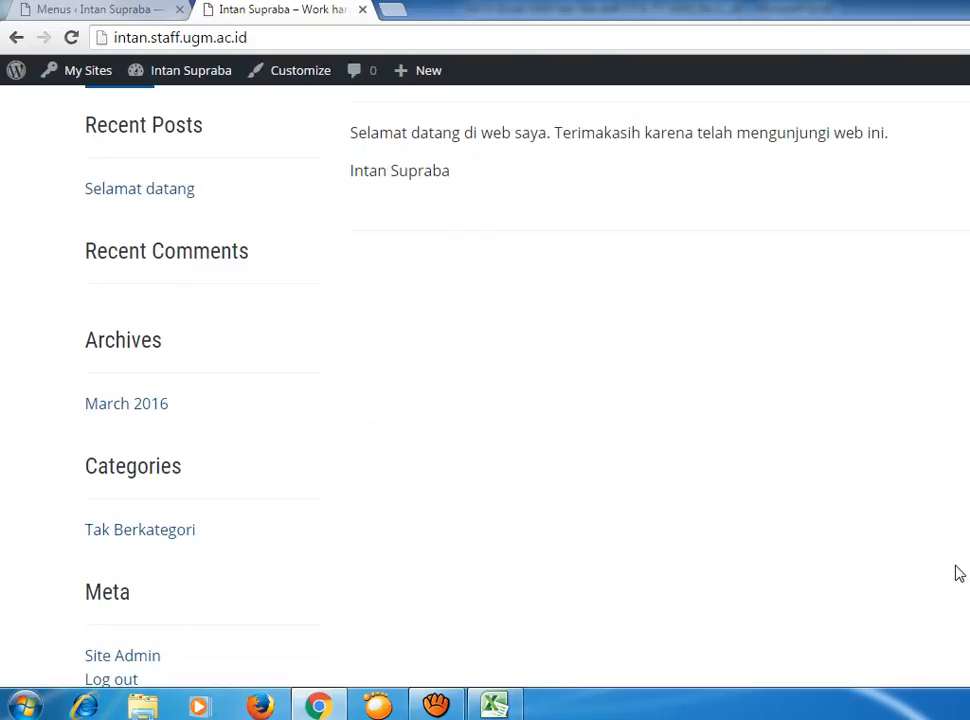
scroll(958, 574, down, 2)
scroll(958, 570, up, 5)
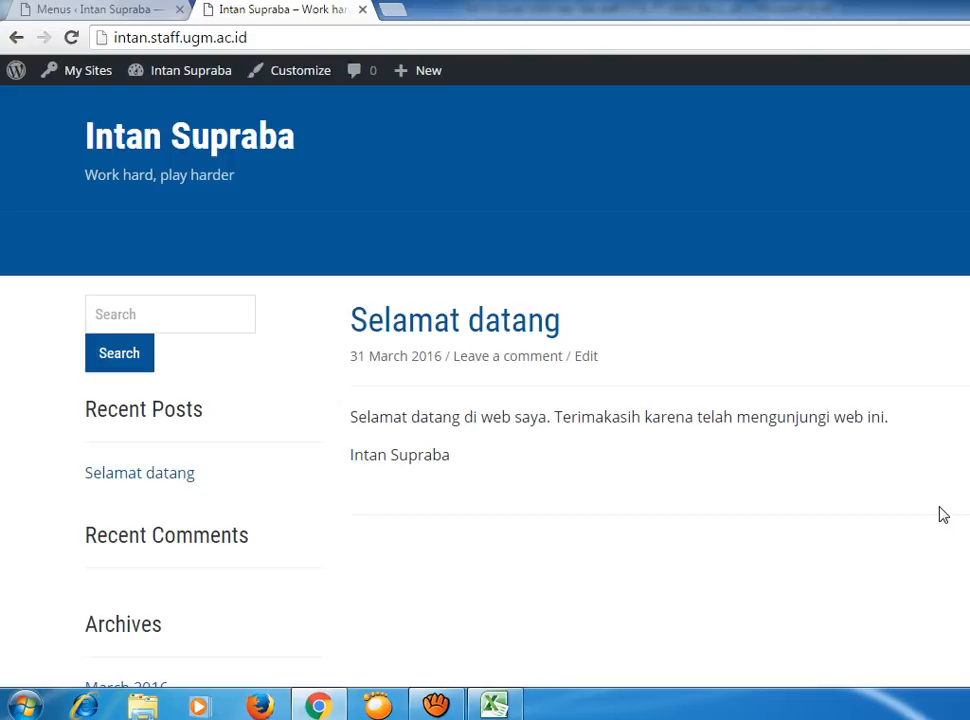
click(137, 10)
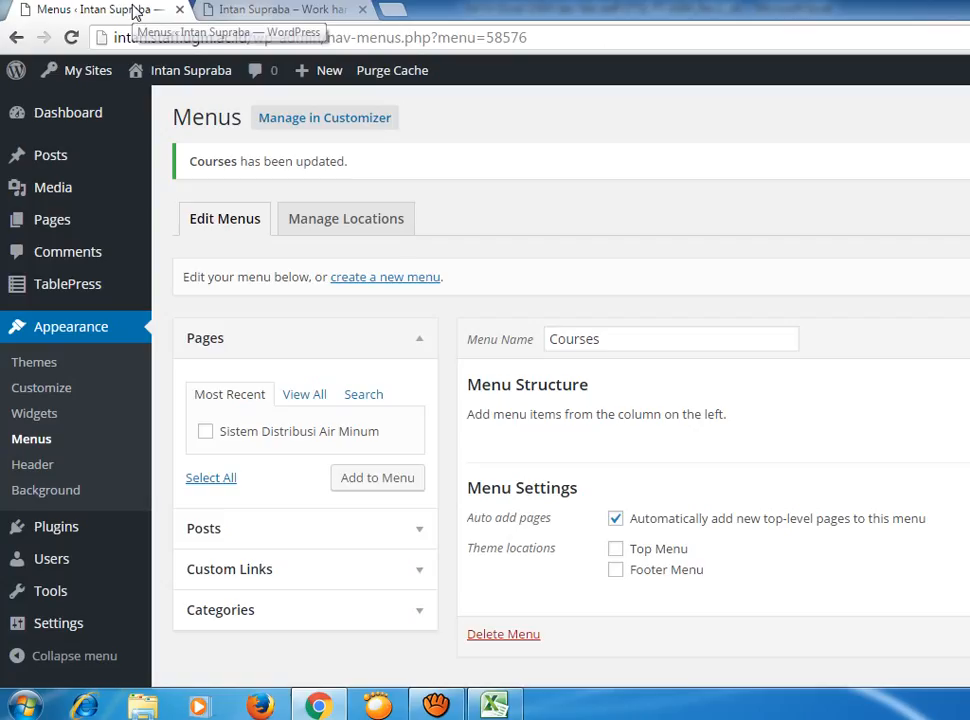
Select Home and Sistem Distribusi Air Minum from all pages and add them to Courses.
click(310, 398)
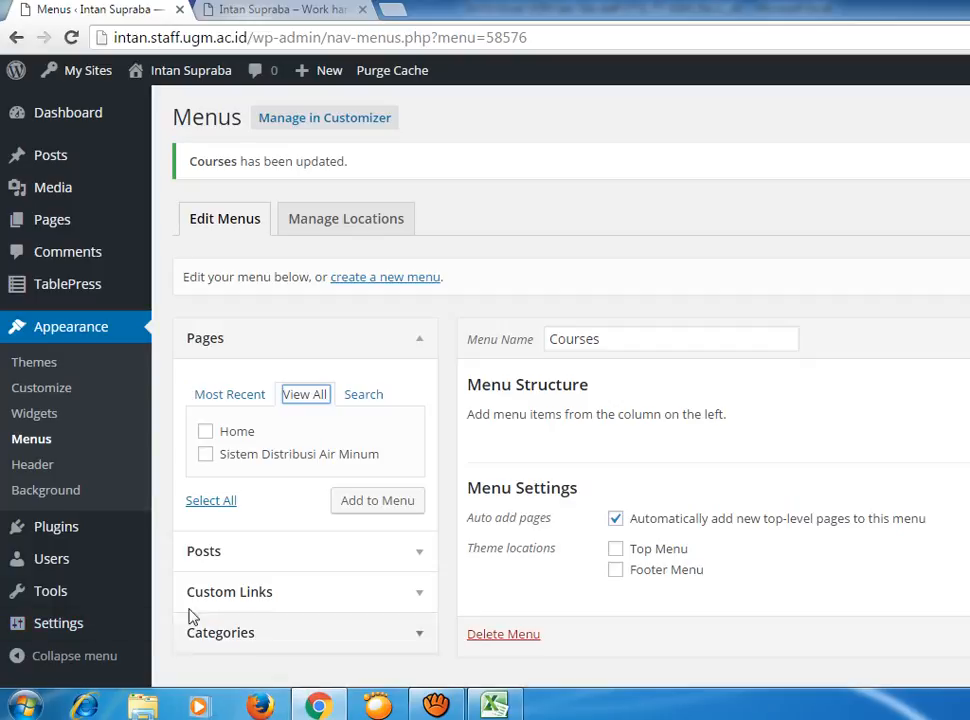
click(209, 432)
click(232, 456)
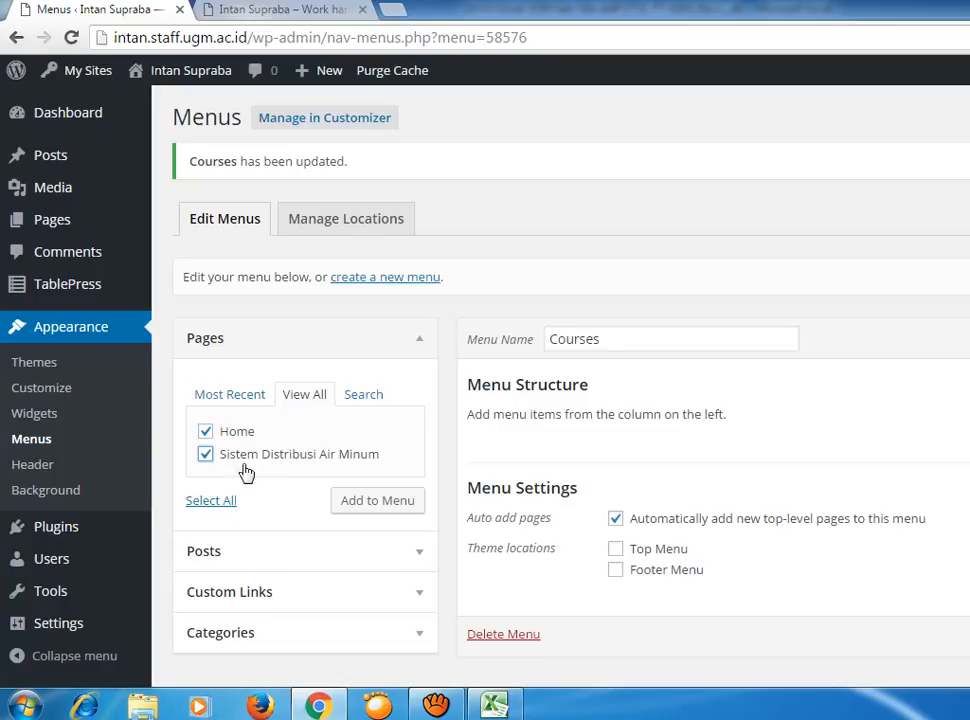
click(375, 503)
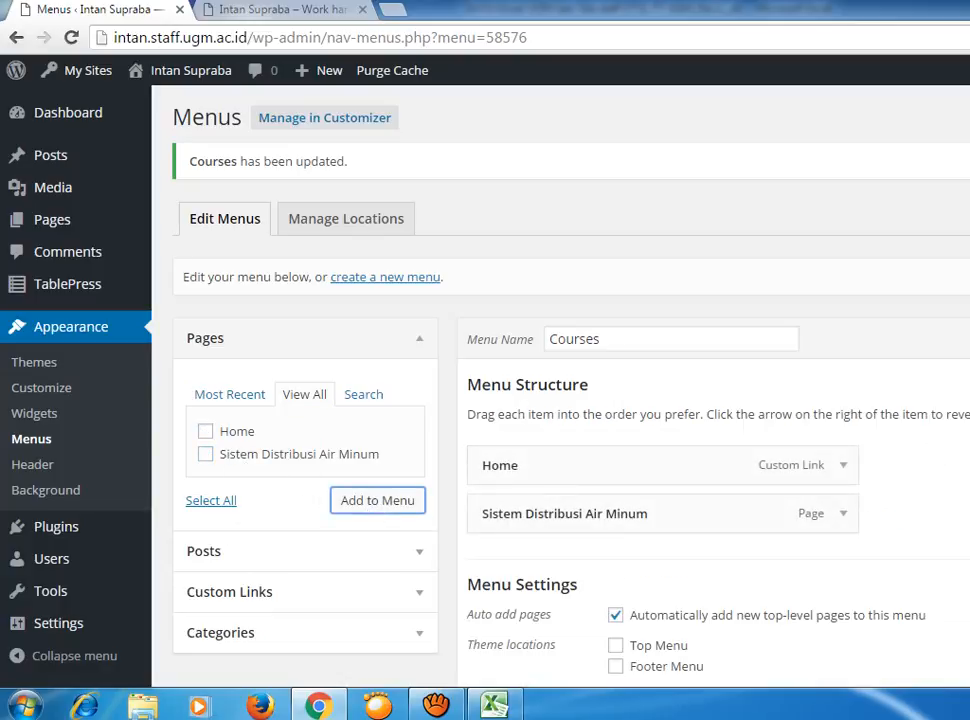
scroll(560, 400, down, 2)
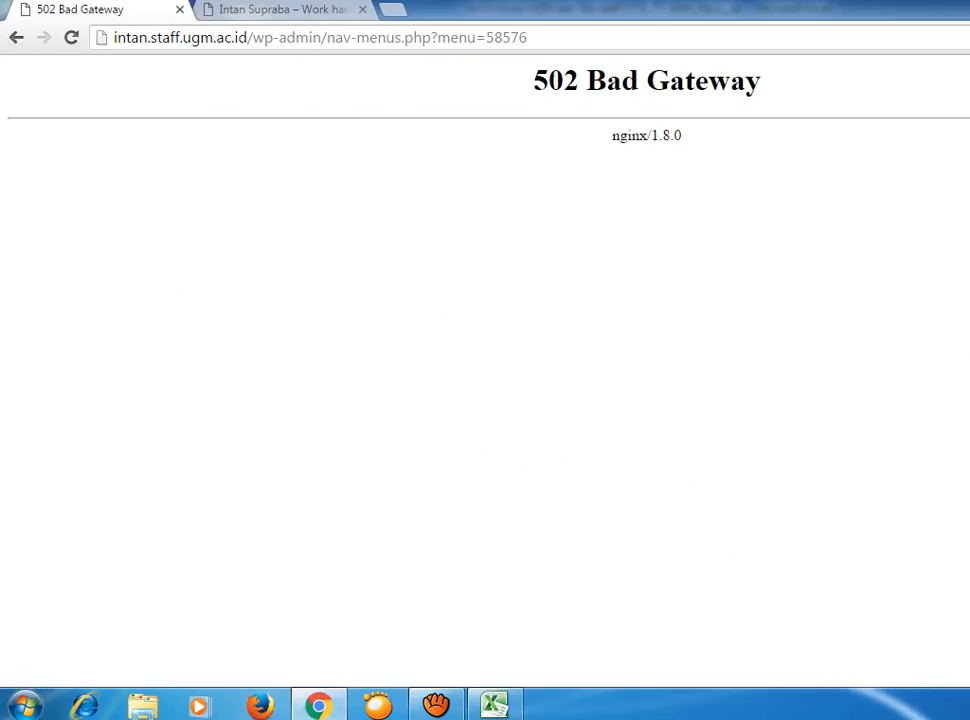
click(17, 40)
click(17, 39)
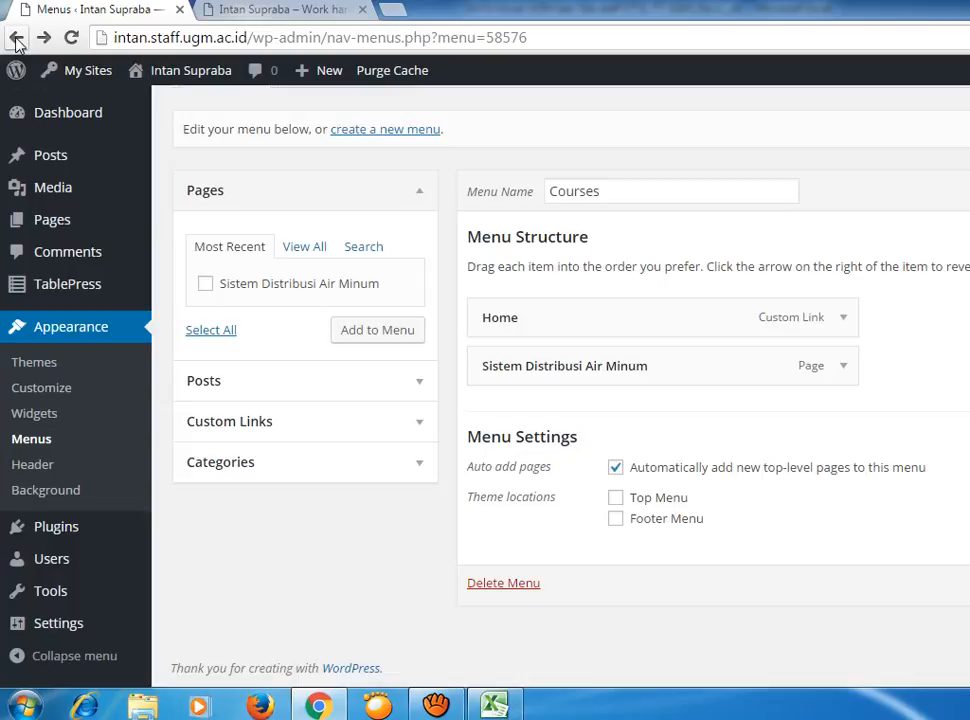
click(335, 10)
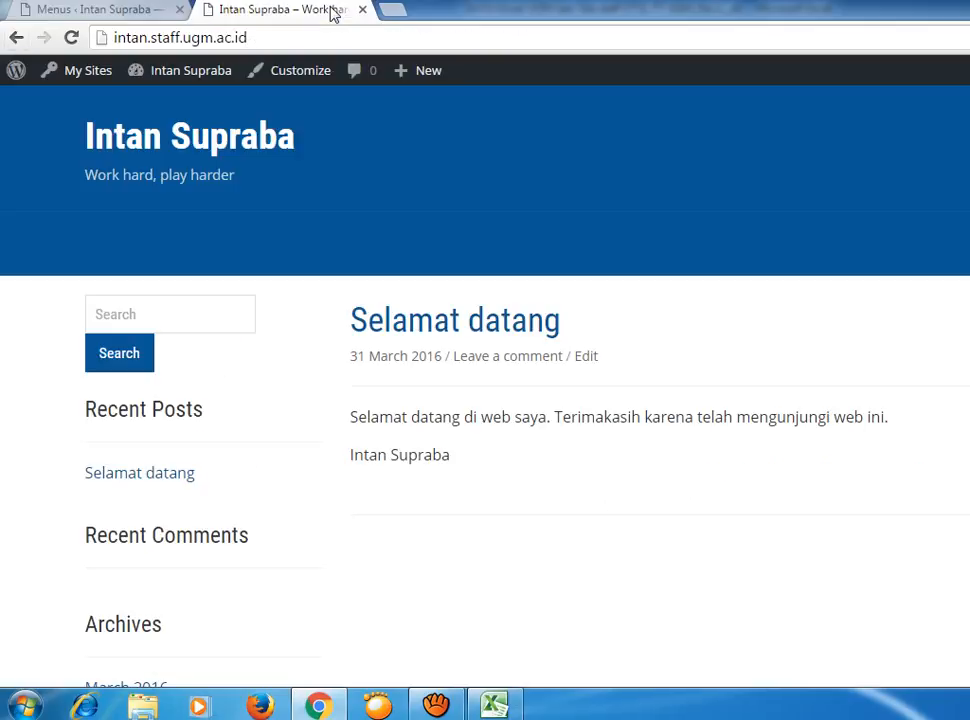
click(147, 37)
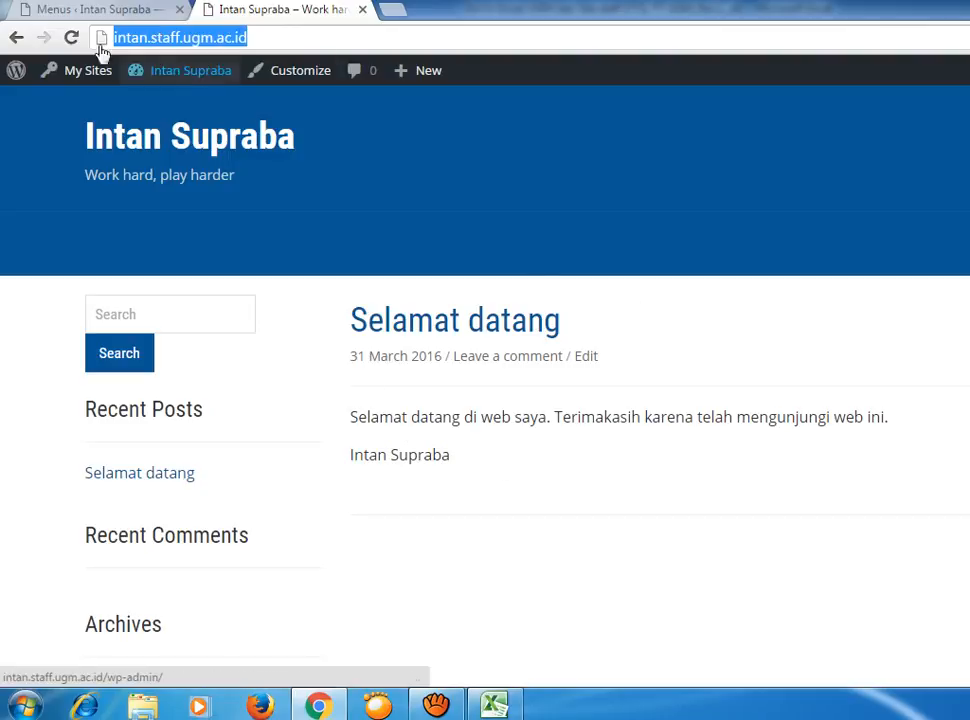
click(60, 10)
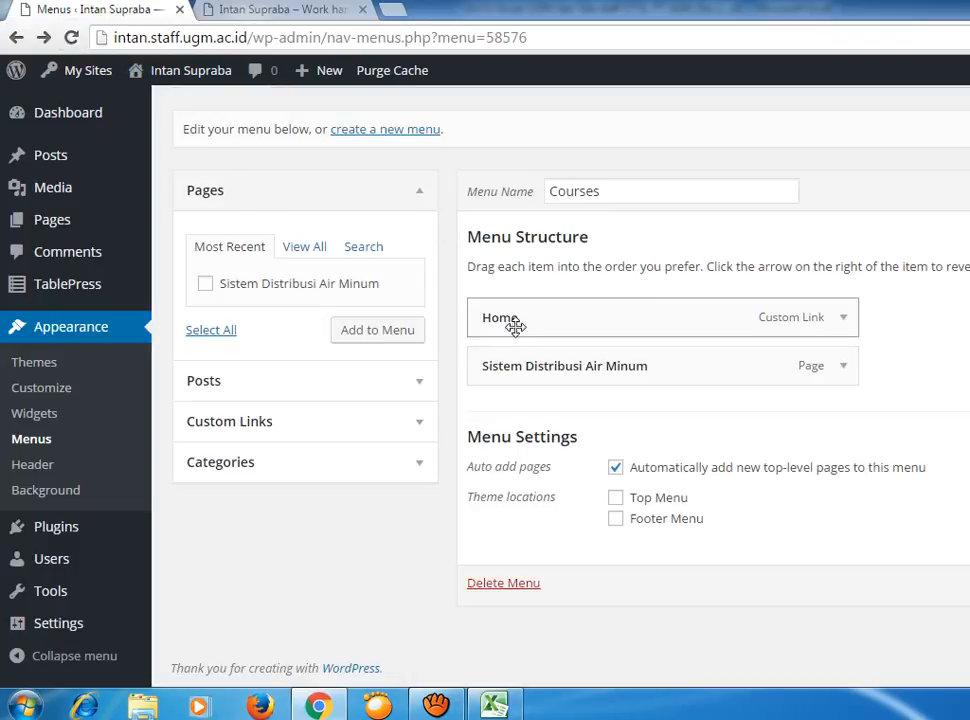
scroll(757, 463, up, 1)
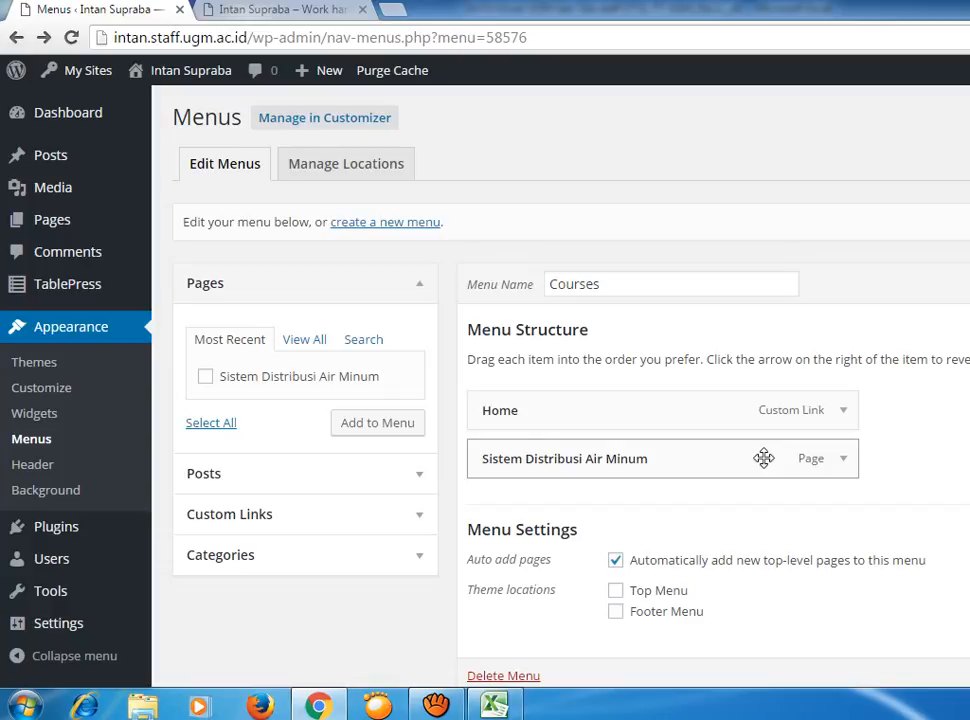
key(ctrl+Tab)
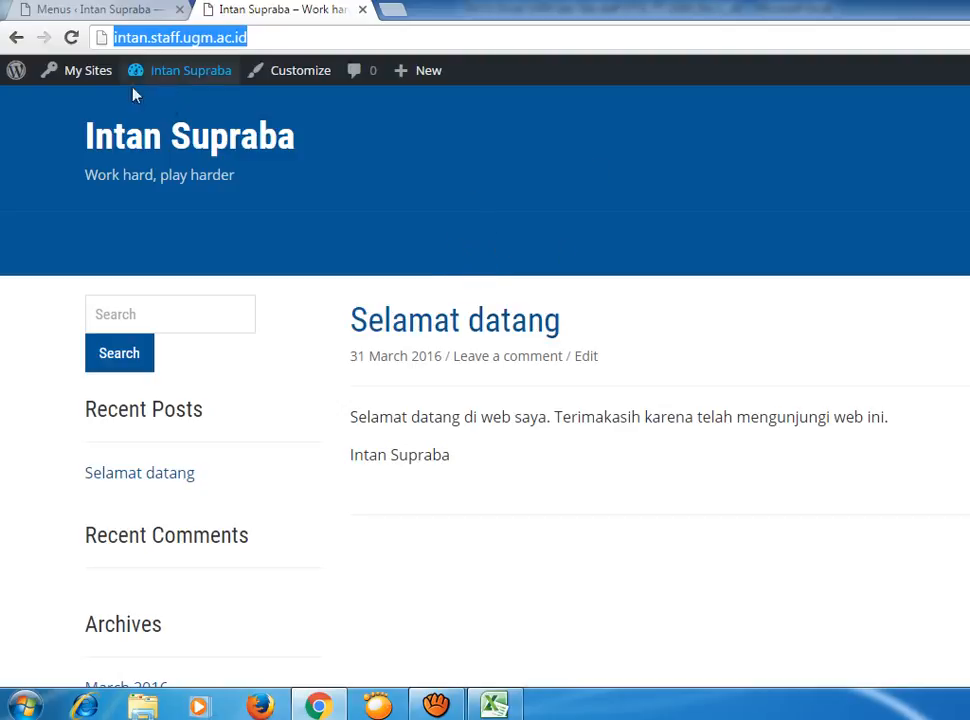
click(134, 10)
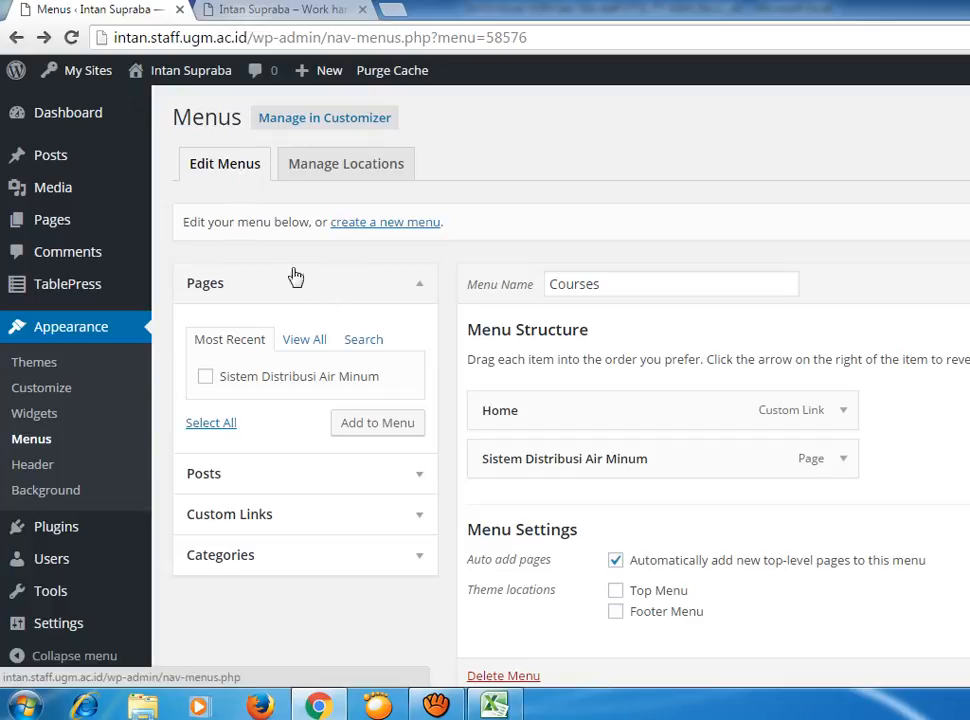
Expand the Sistem Distribusi Air Minum menu item's settings and show all pages in the Pages box.
scroll(930, 495, down, 2)
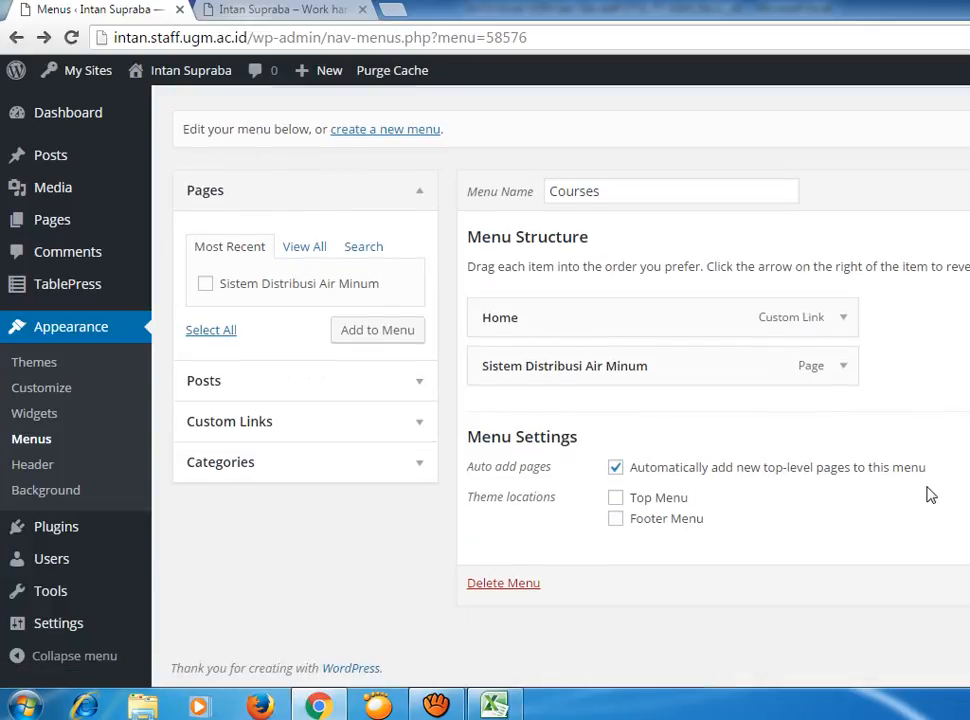
scroll(930, 495, up, 2)
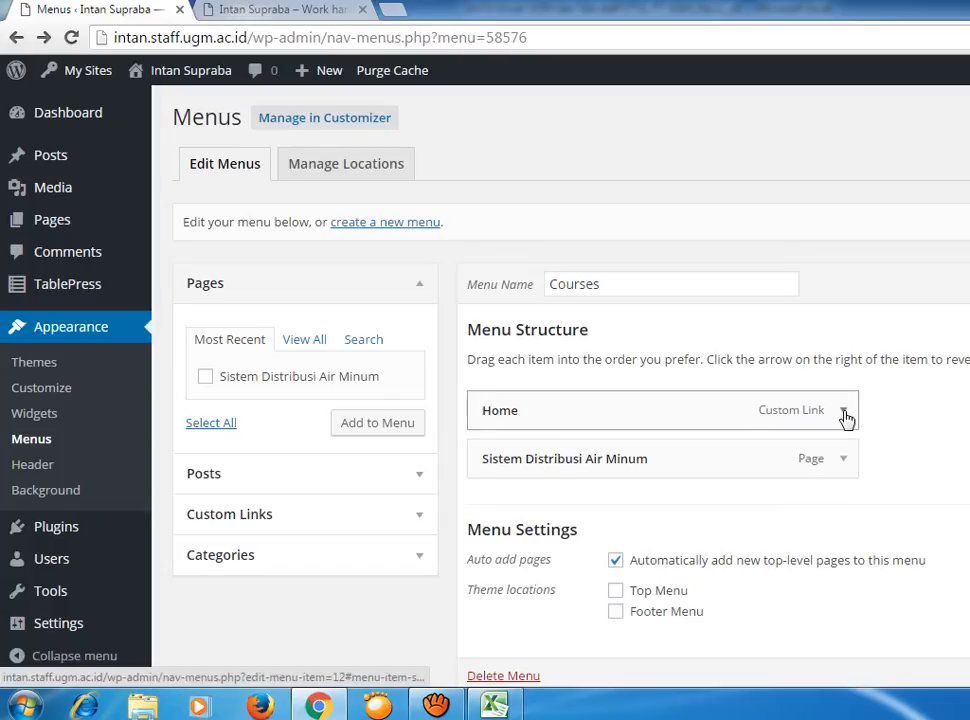
click(845, 462)
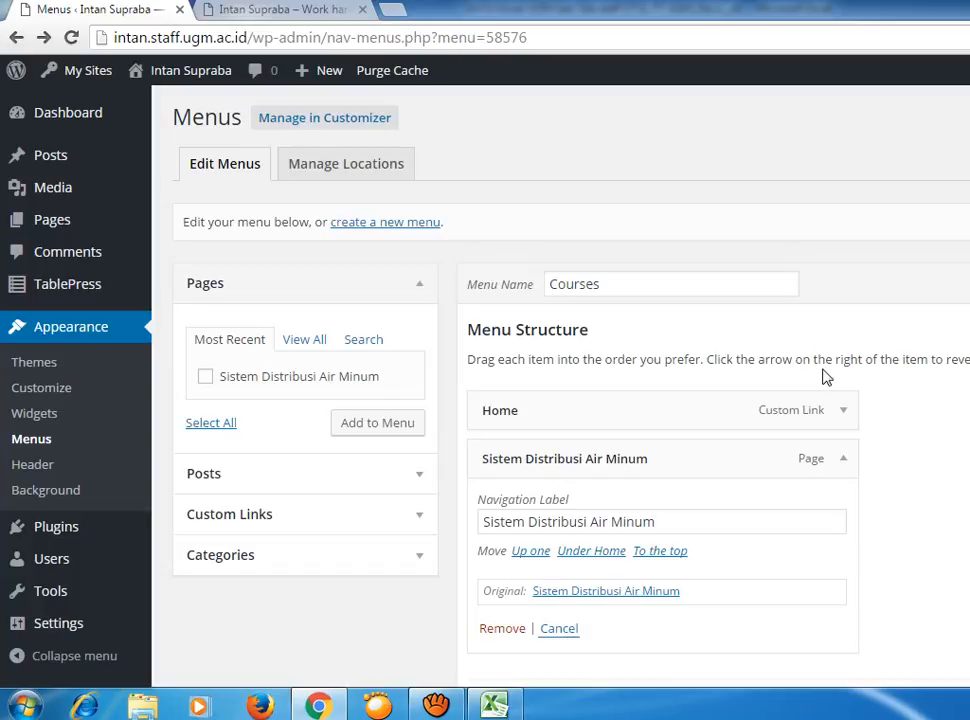
click(314, 342)
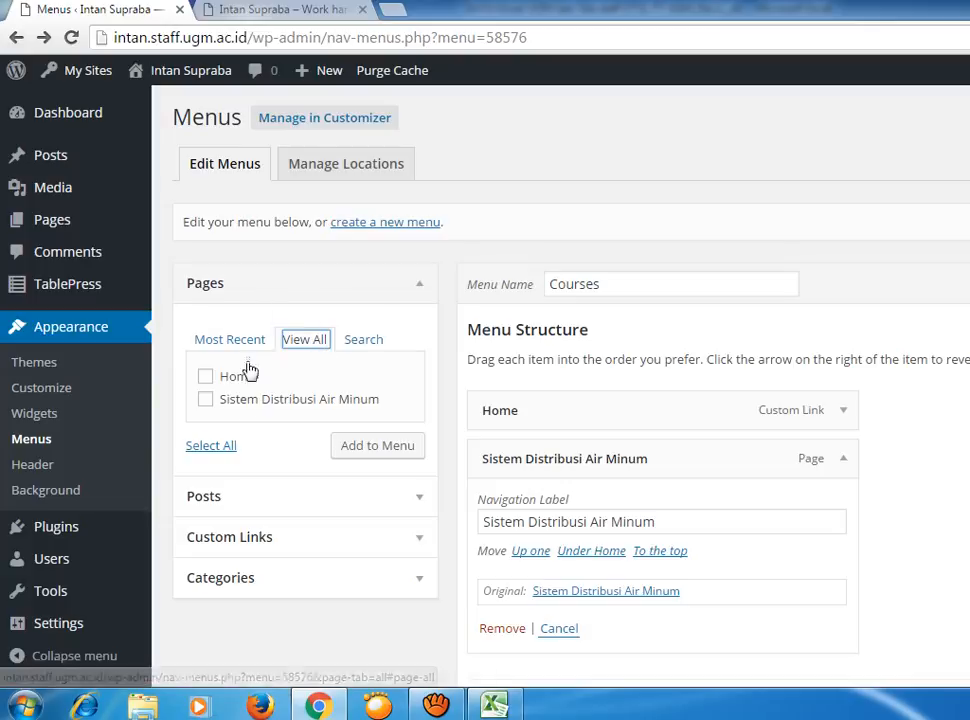
Delete the Courses menu and confirm the permanent deletion.
click(205, 399)
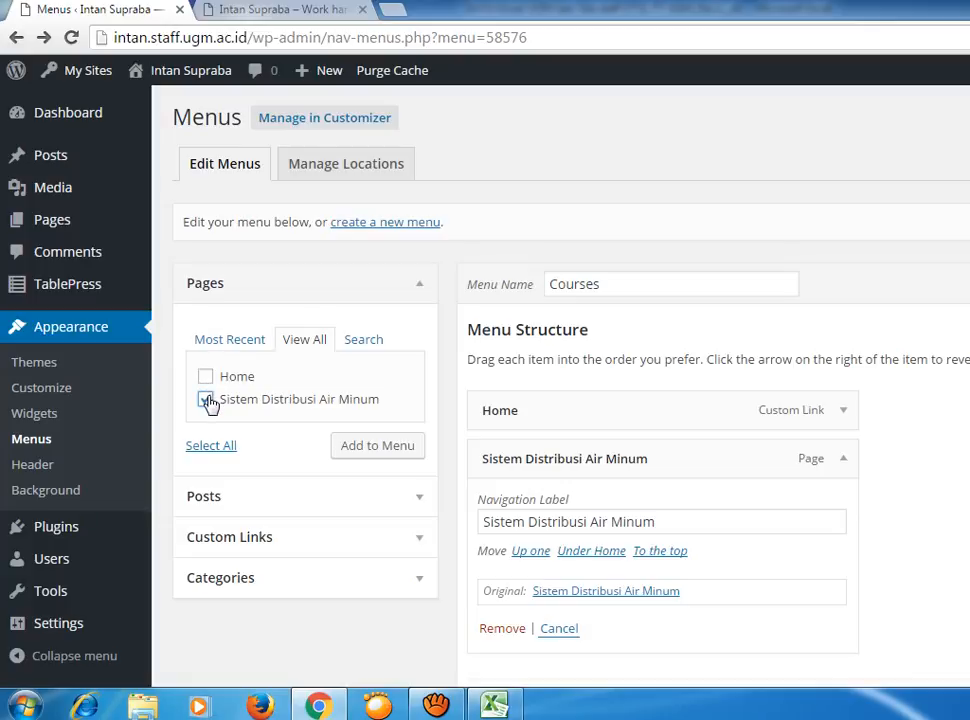
click(205, 400)
scroll(540, 500, down, 3)
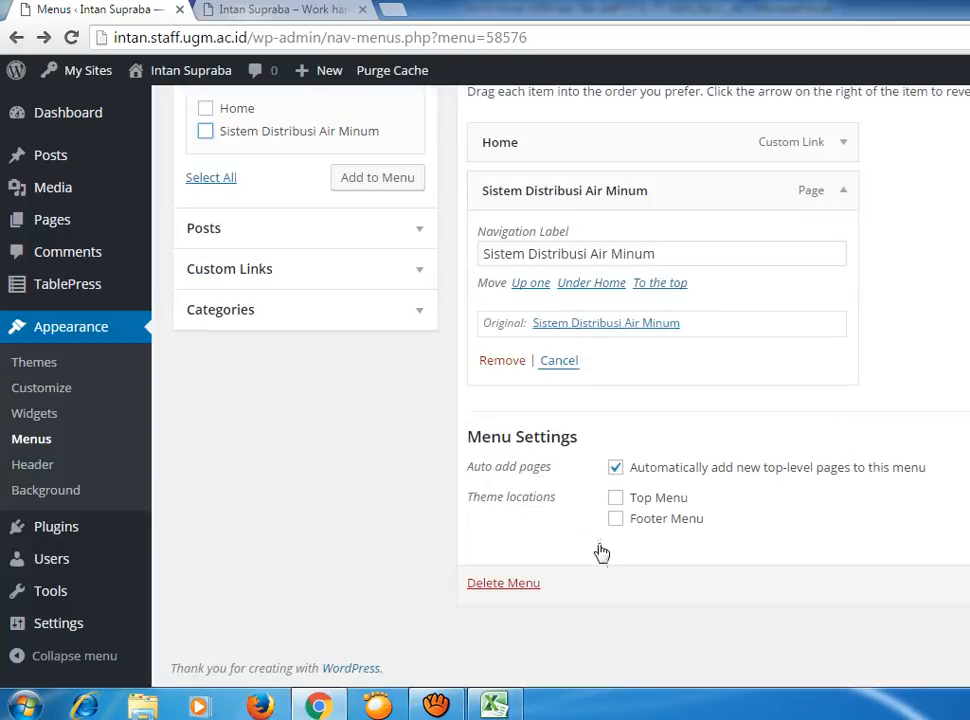
click(503, 583)
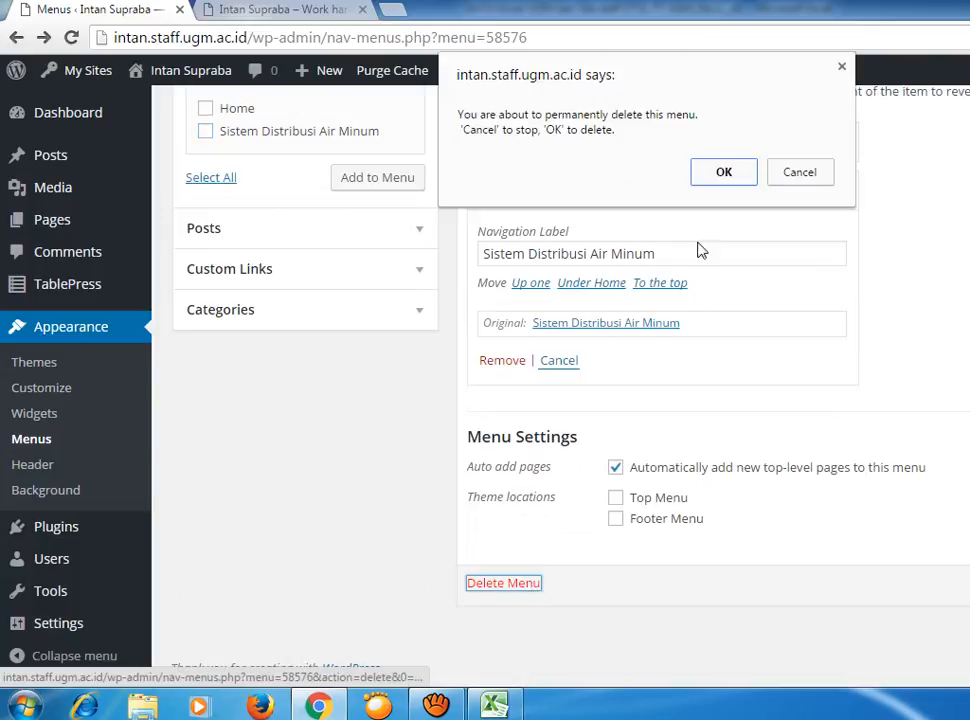
click(724, 173)
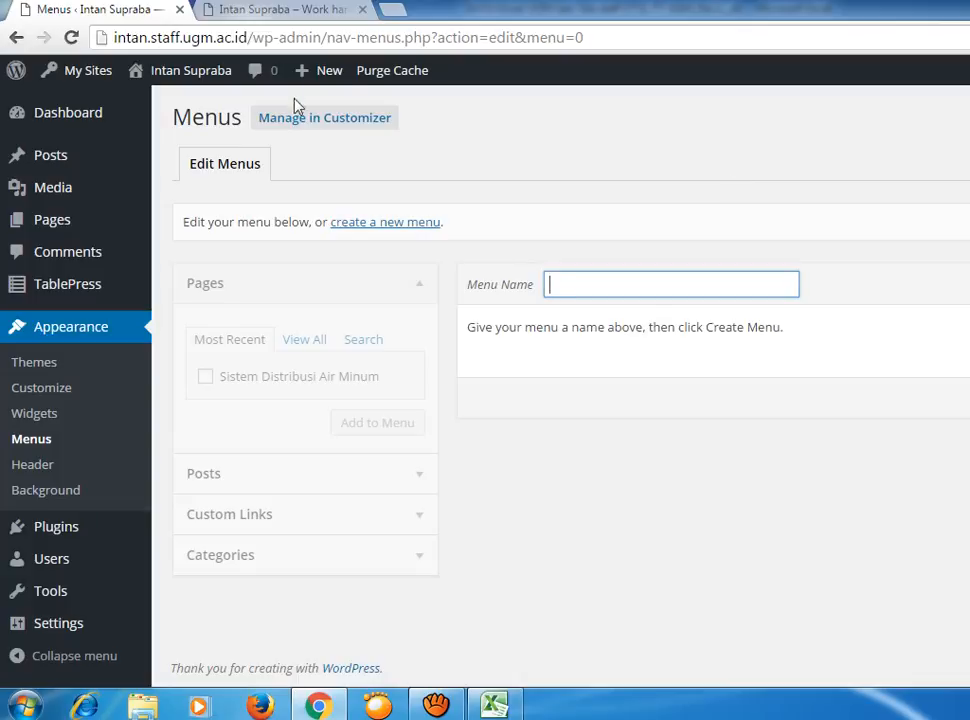
key(ctrl+Tab)
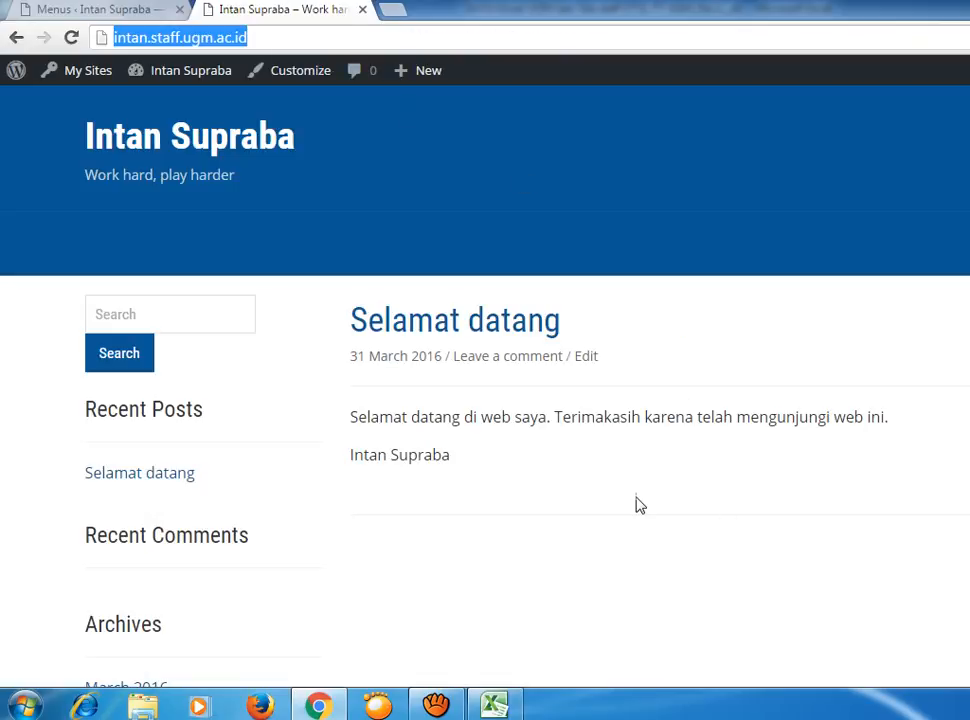
Reload the live staff site's front page and scroll through it to check the result.
right_click(598, 540)
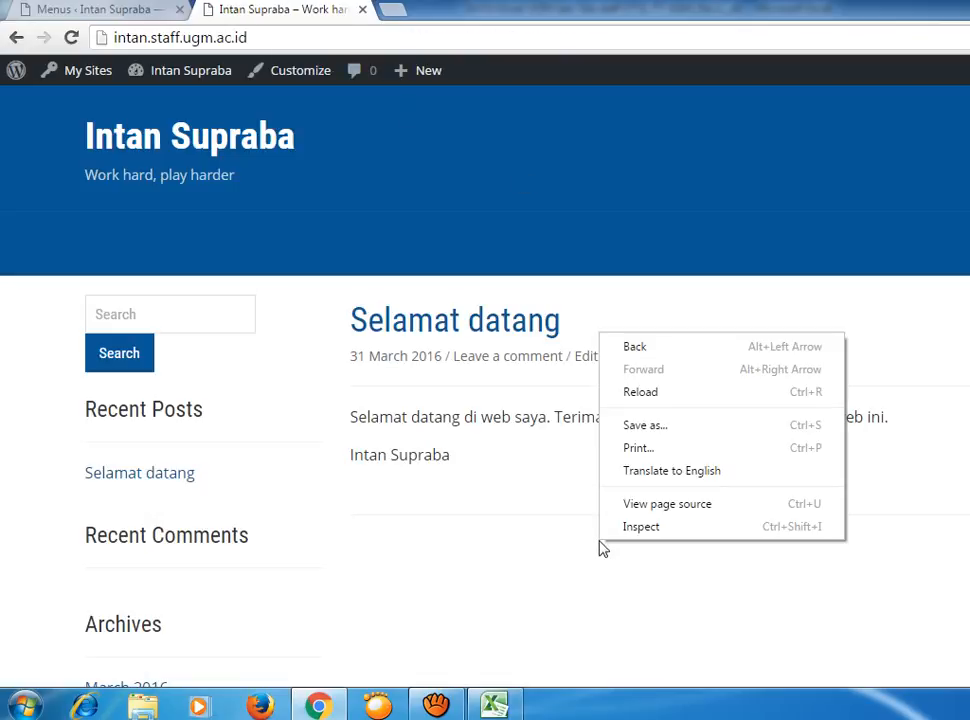
click(656, 393)
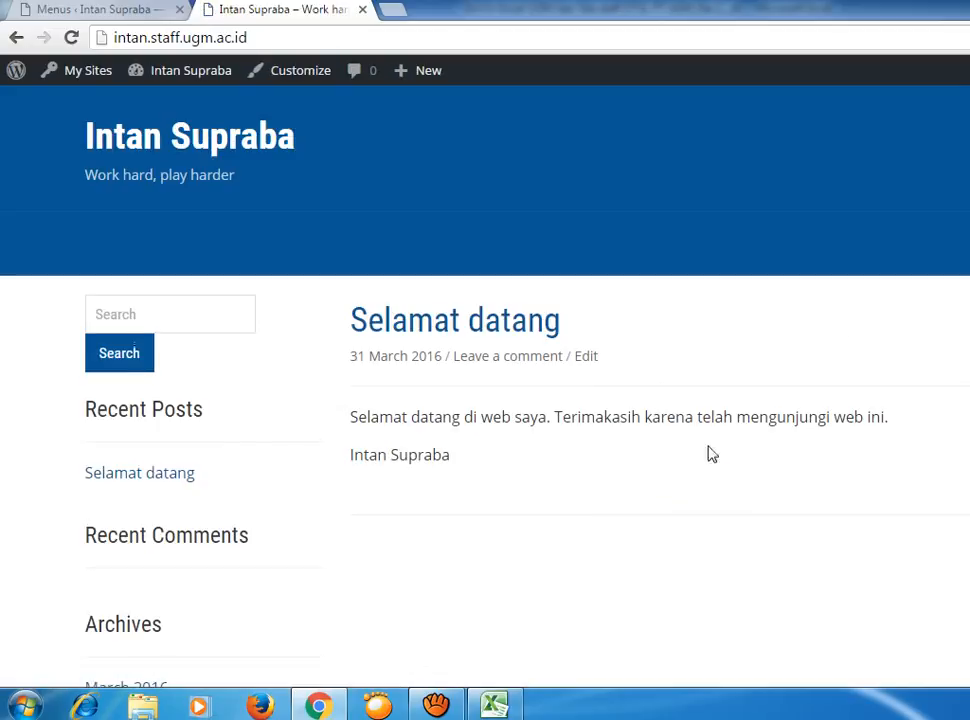
scroll(716, 507, down, 4)
scroll(712, 507, down, 2)
scroll(704, 507, up, 6)
scroll(333, 539, down, 2)
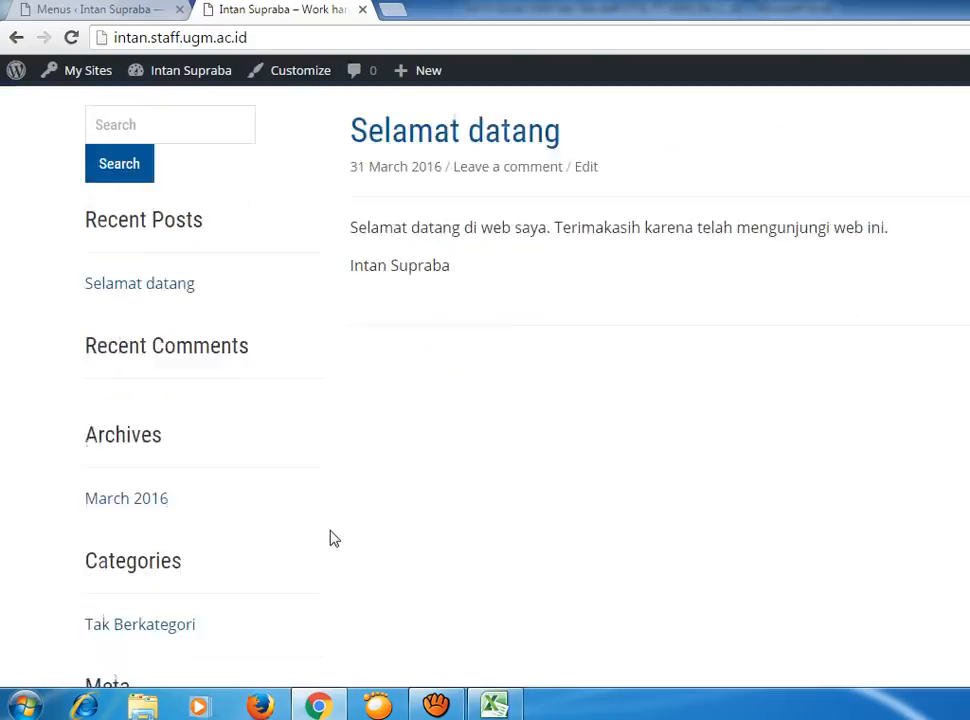
scroll(333, 539, up, 2)
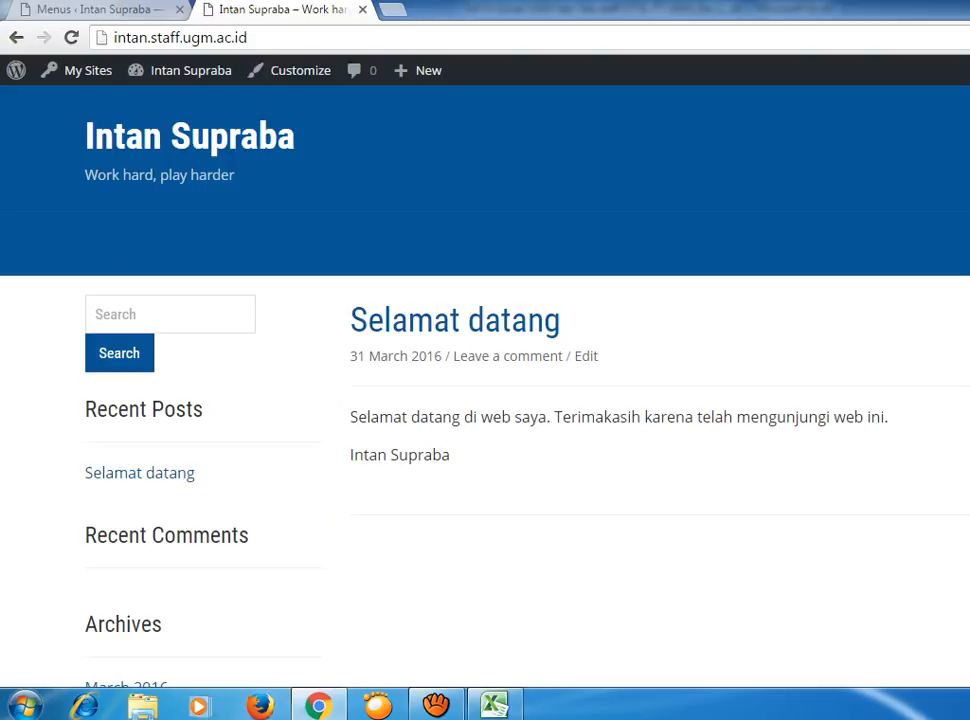
click(95, 9)
Close the live site preview tab to get back to the Menus screen's empty new-menu form.
click(280, 11)
click(362, 9)
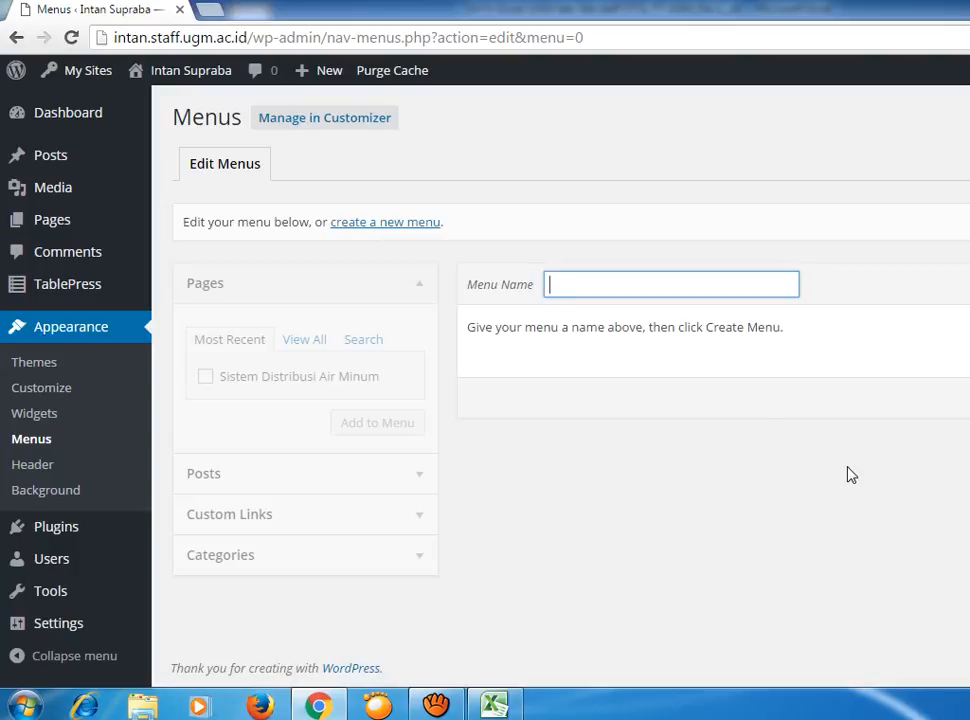
mouse_move(60, 225)
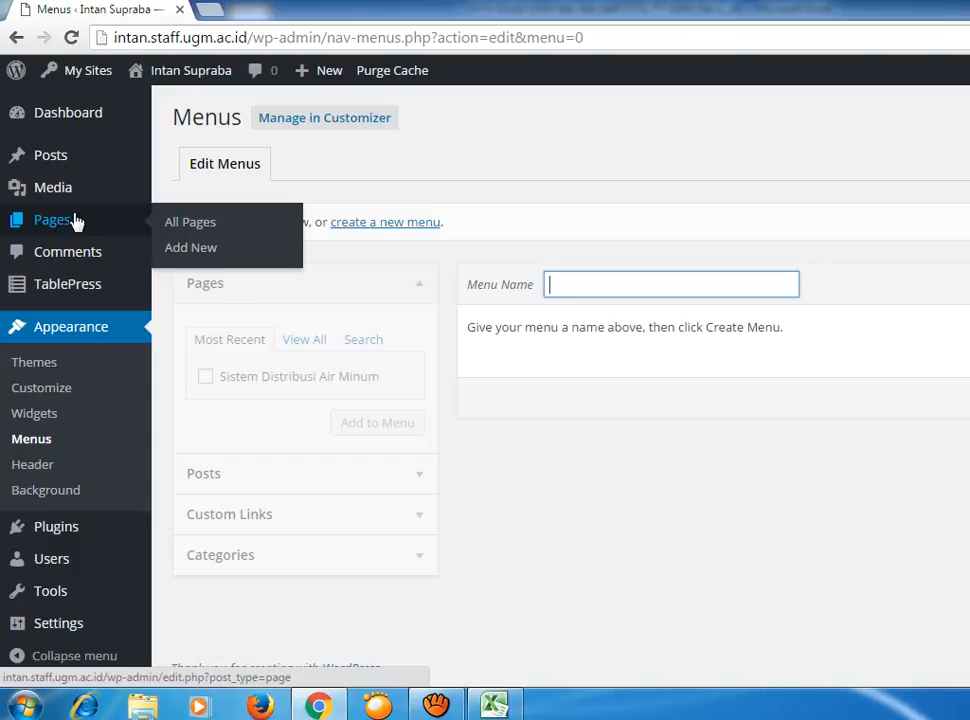
Start a new page under Pages > Add New and title it 'Courses'.
click(205, 258)
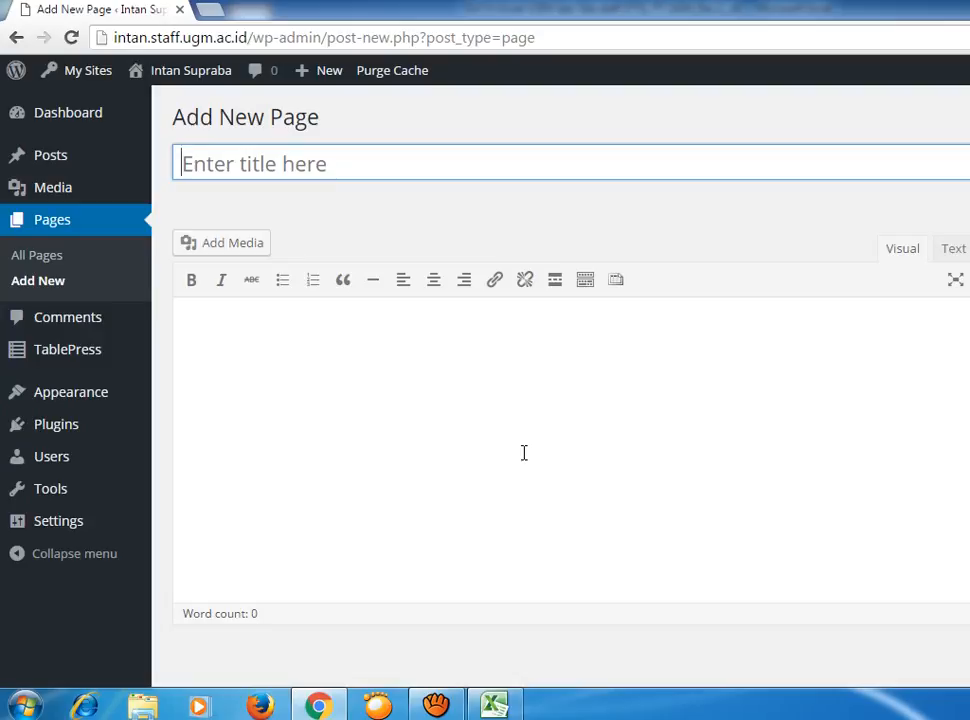
click(340, 157)
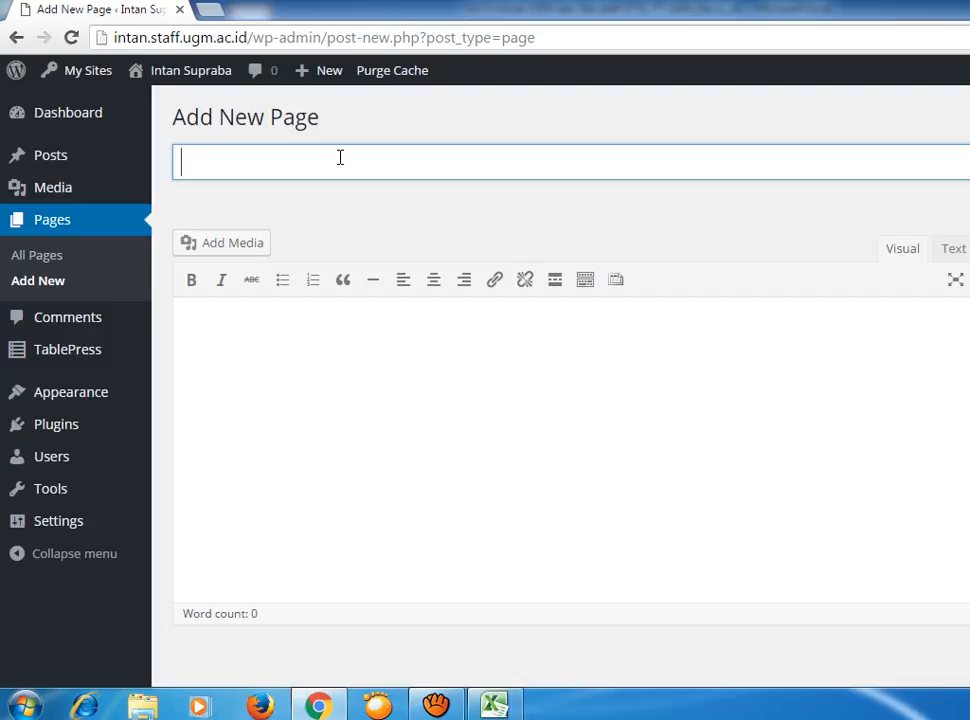
text(Courses)
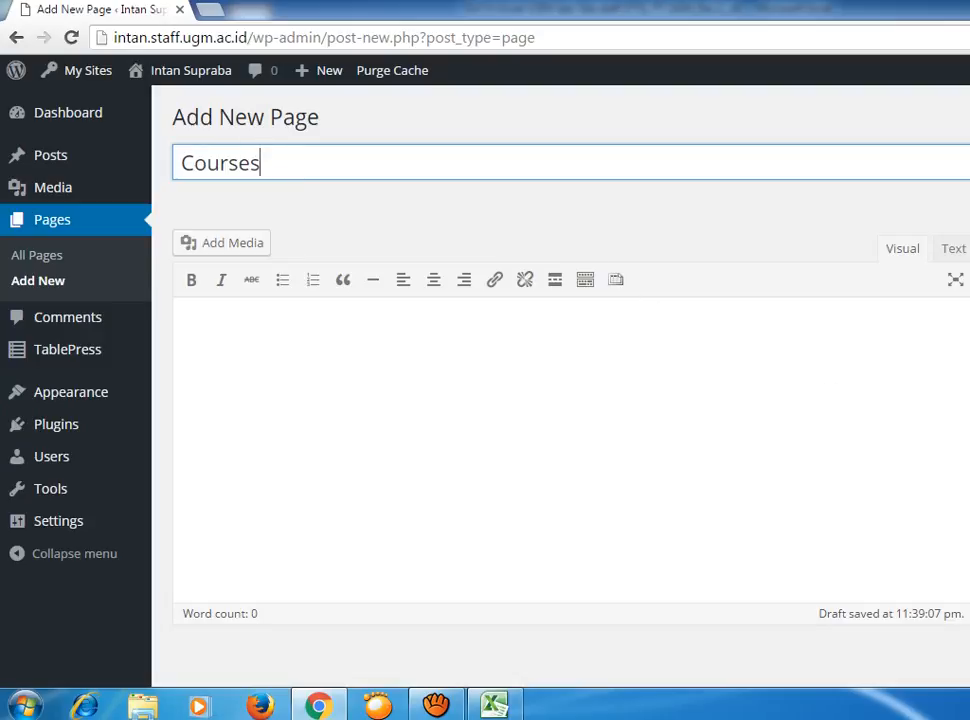
scroll(830, 395, down, 2)
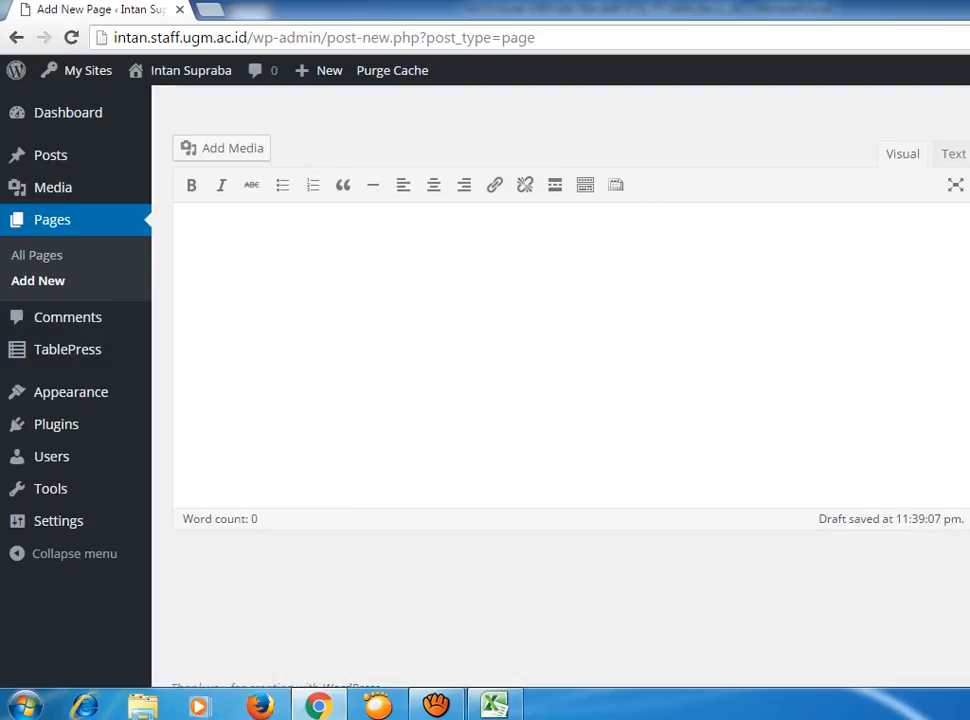
scroll(560, 380, up, 1)
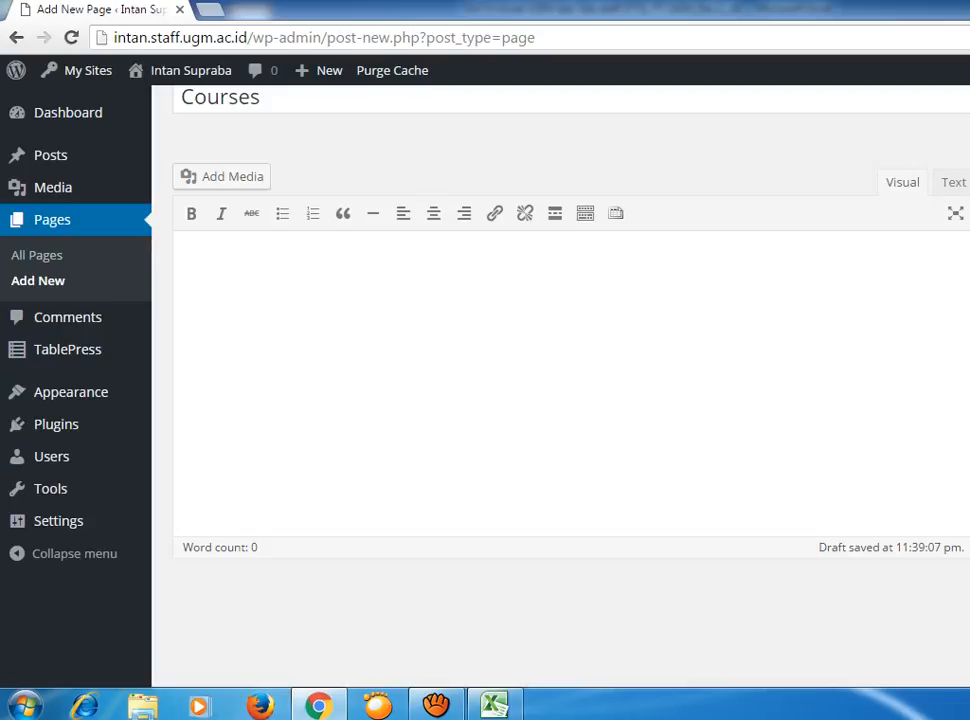
scroll(560, 380, down, 1)
scroll(560, 380, up, 2)
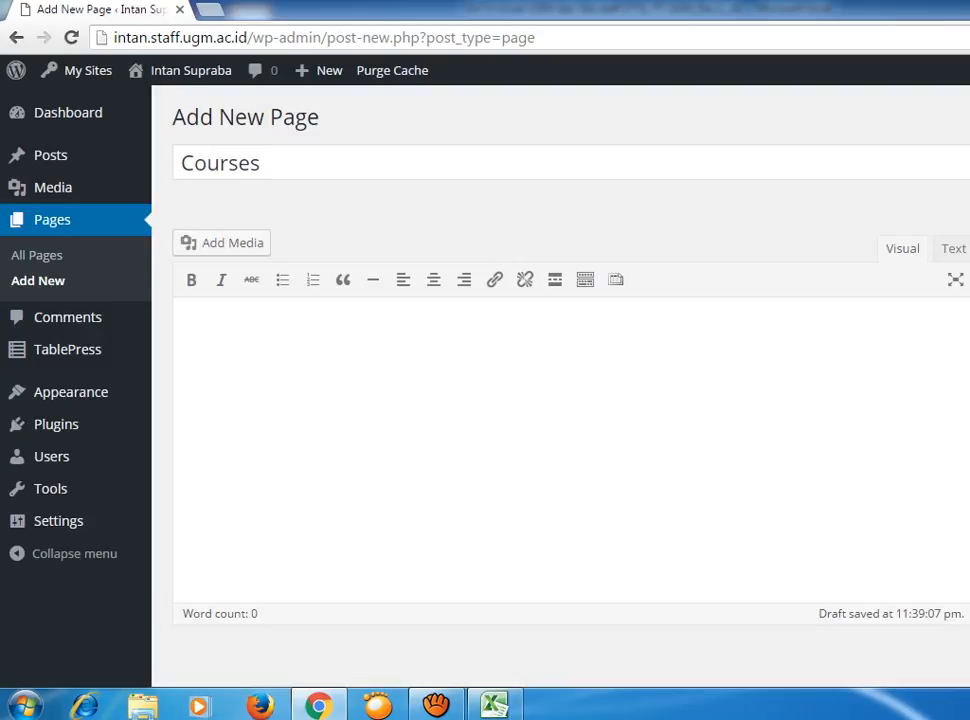
Write 'Page courses dibuat sebagai contoh.' as the Courses page body.
click(547, 362)
text(Page courses di)
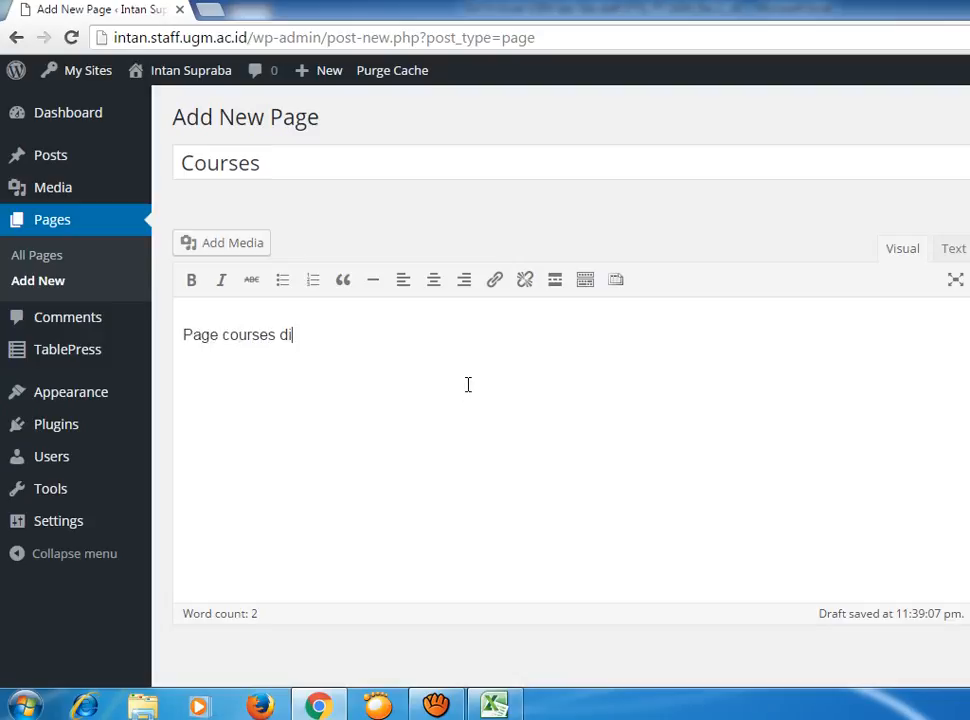
text(bua seb)
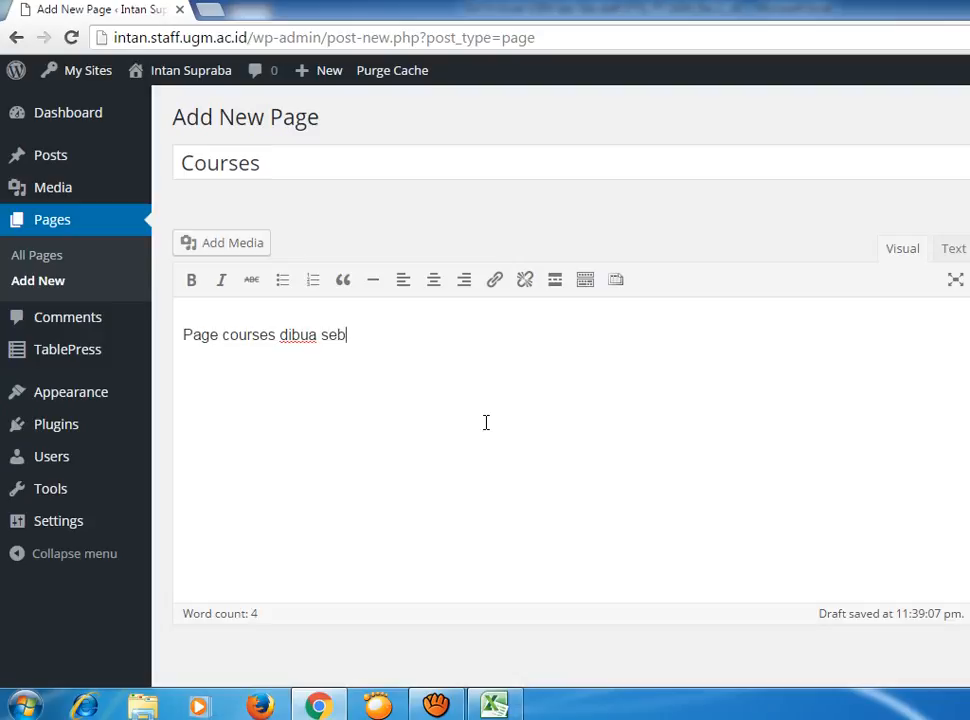
key(Home)
key(End)
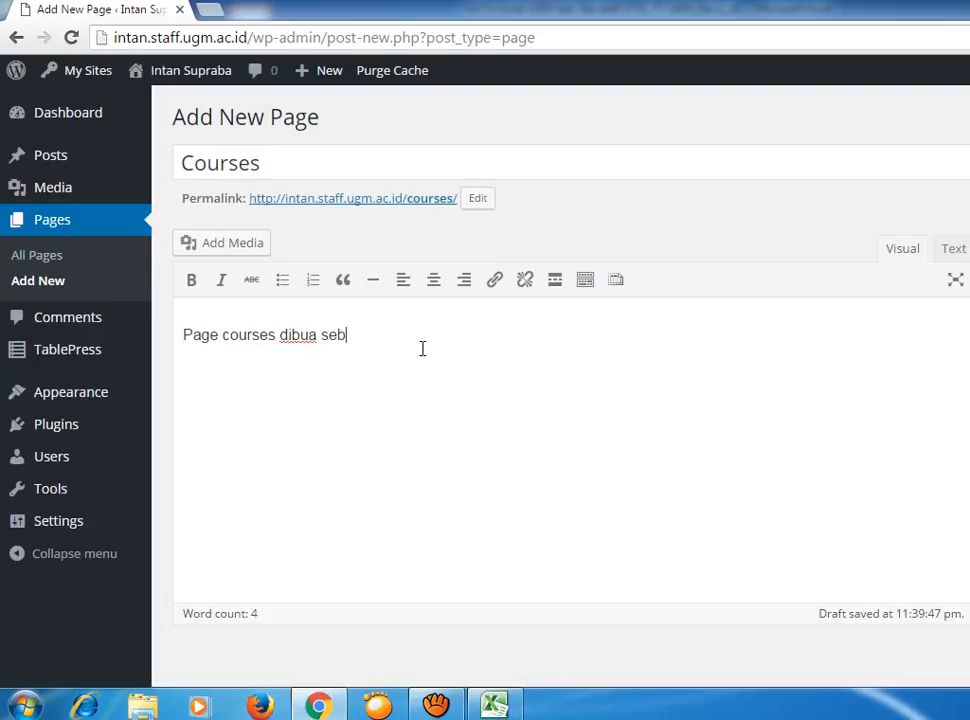
key(BackSpace)
key(BackSpace)
key(BackSpace)
key(BackSpace)
text(t sebagai contoh.)
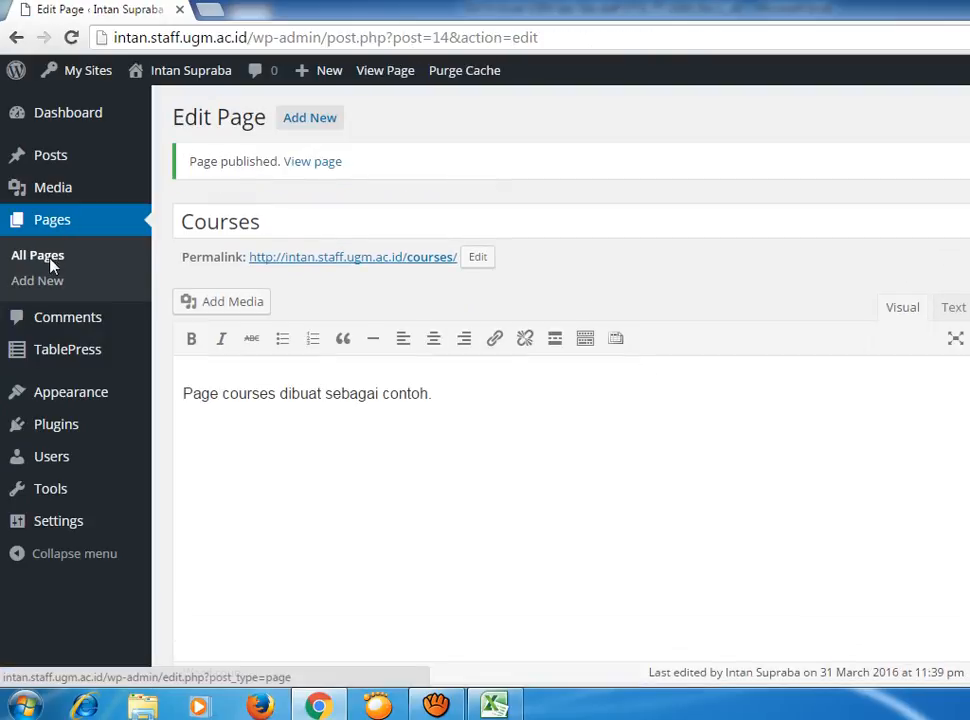
Go from Appearance, past the Ahimsa theme details, to the Menus editor.
click(82, 400)
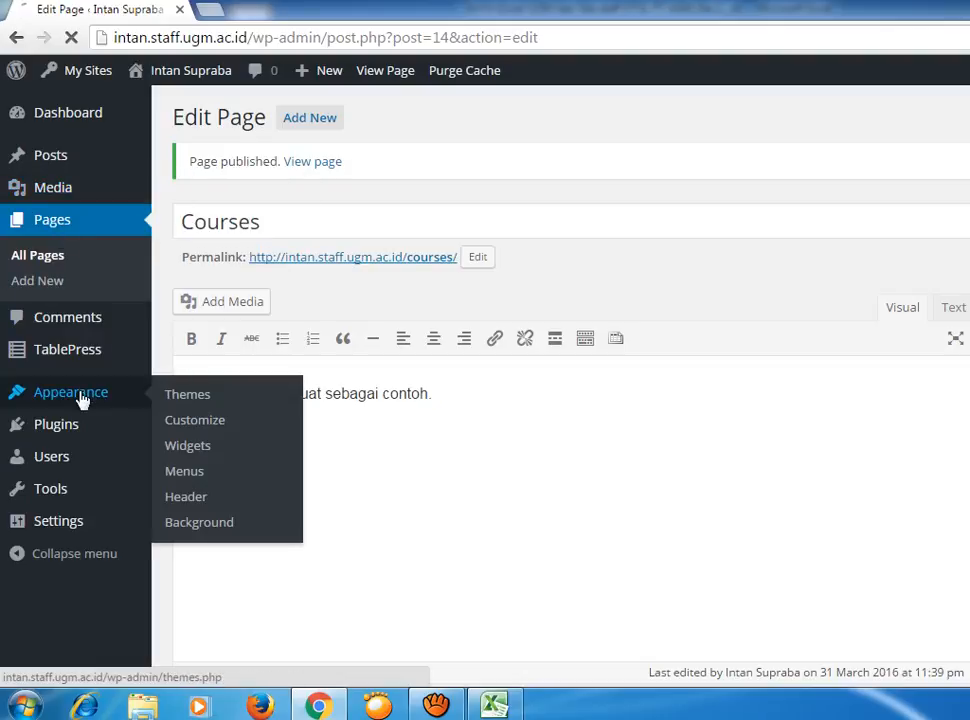
click(189, 478)
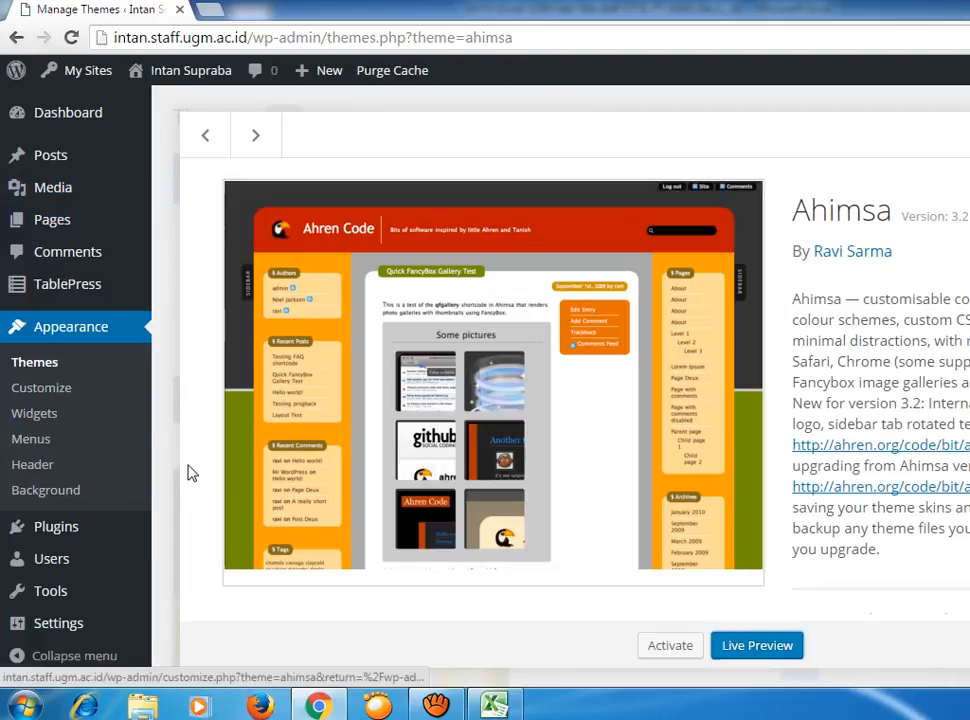
click(90, 330)
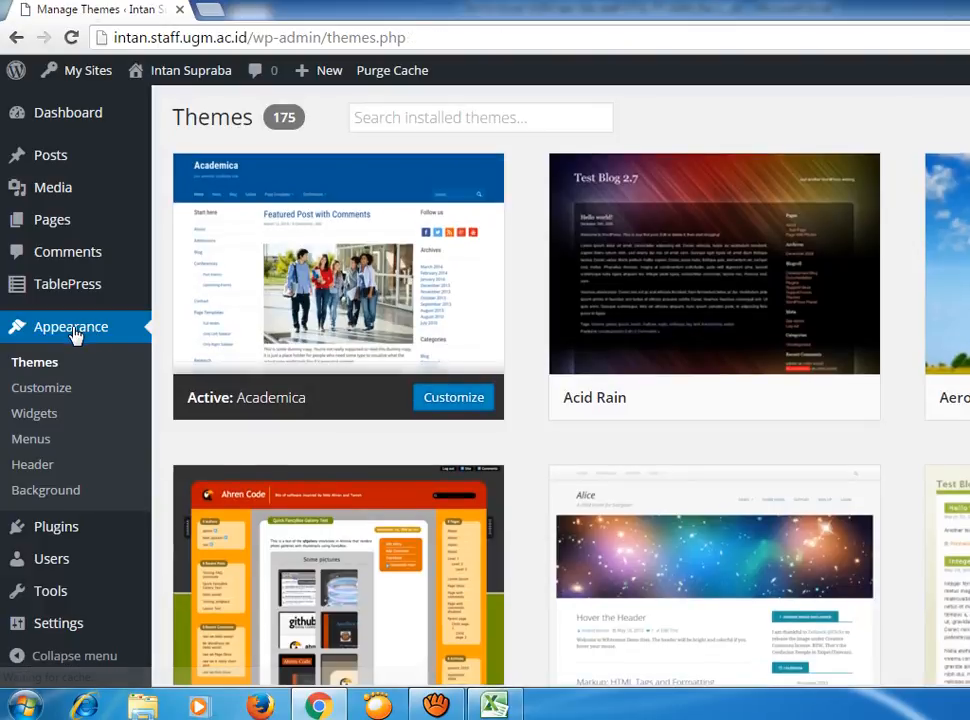
click(33, 441)
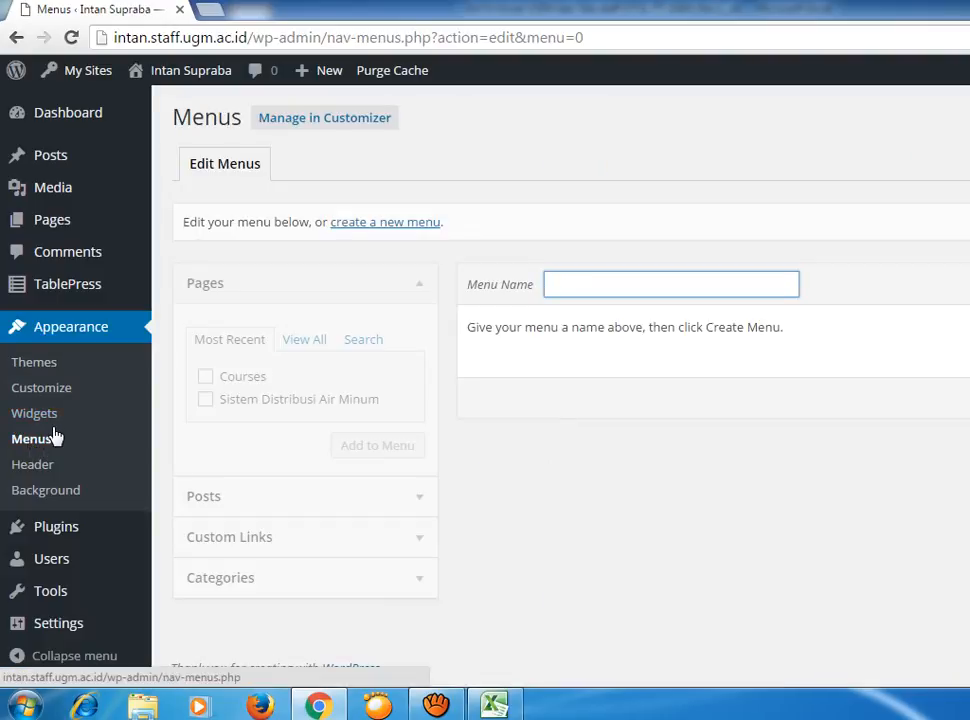
Clear a stray letter from the Menu Name field and leave the Courses page unticked.
click(672, 280)
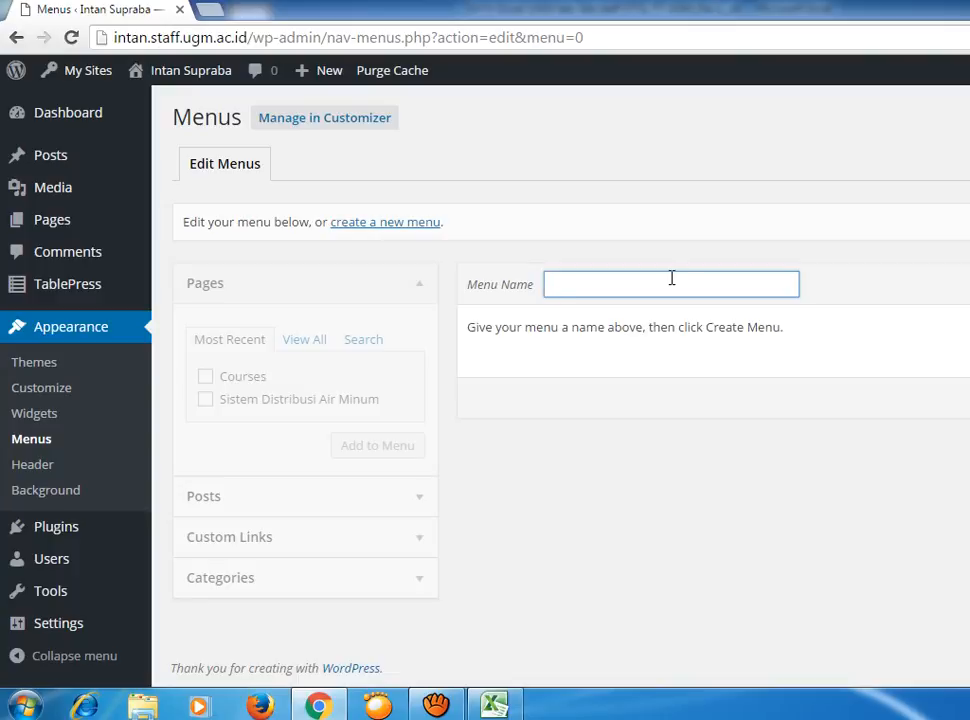
text(D)
key(BackSpace)
click(541, 415)
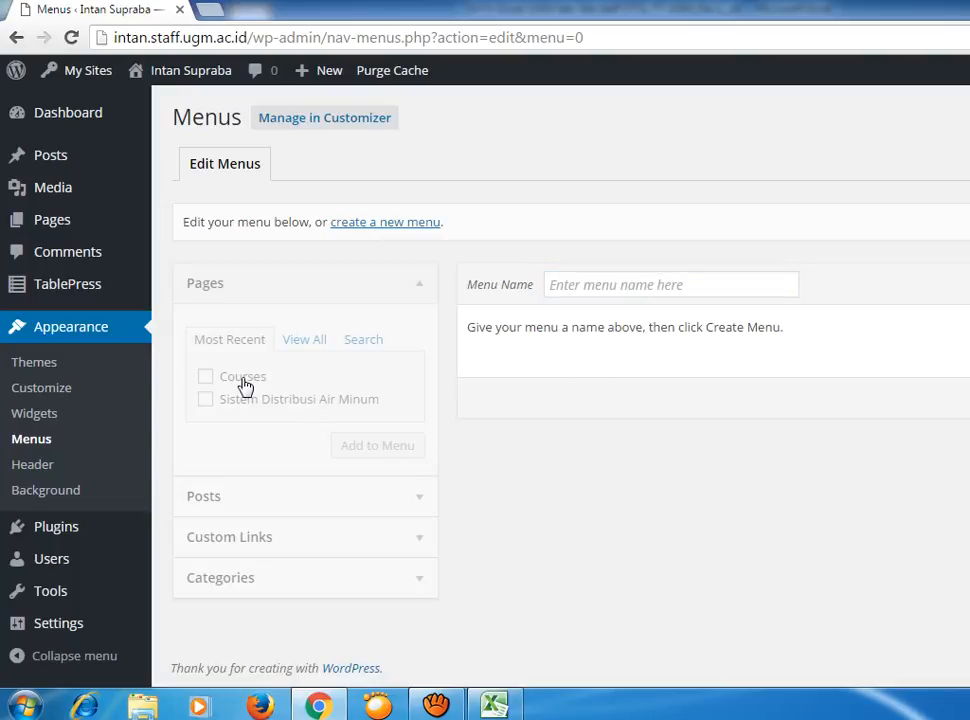
click(208, 379)
click(205, 378)
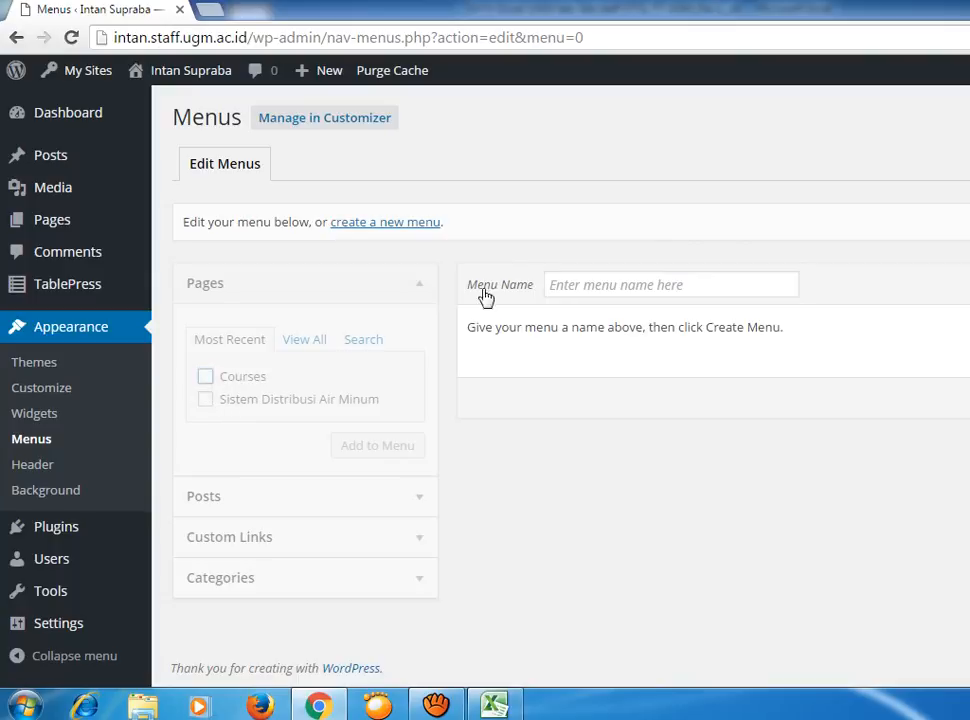
Name the new menu 'Courses', then create and save it.
click(660, 285)
text(Courses)
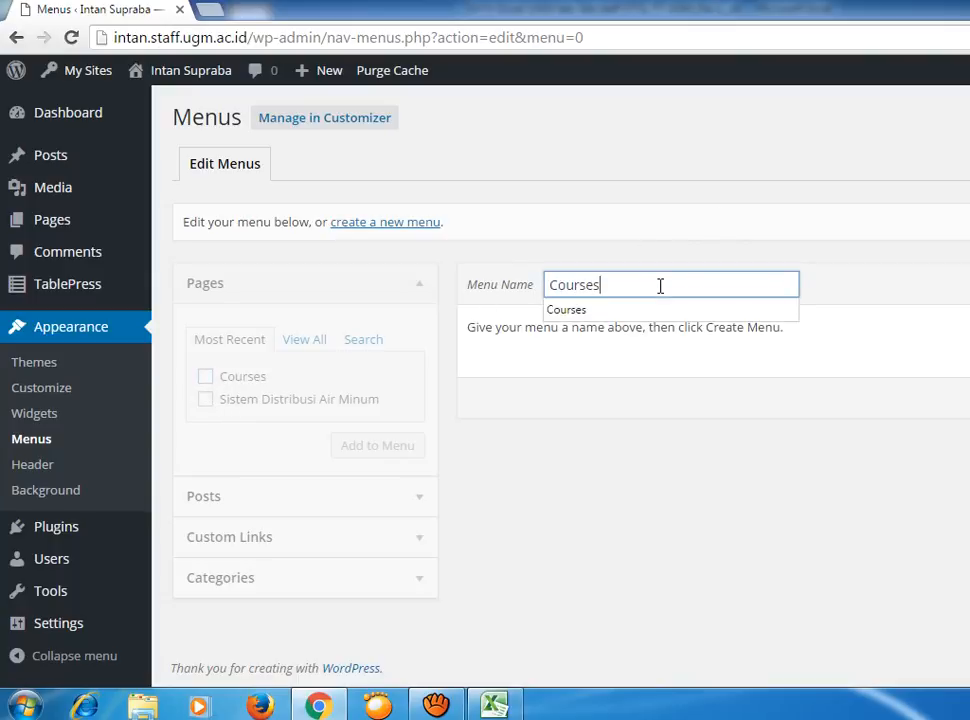
click(585, 310)
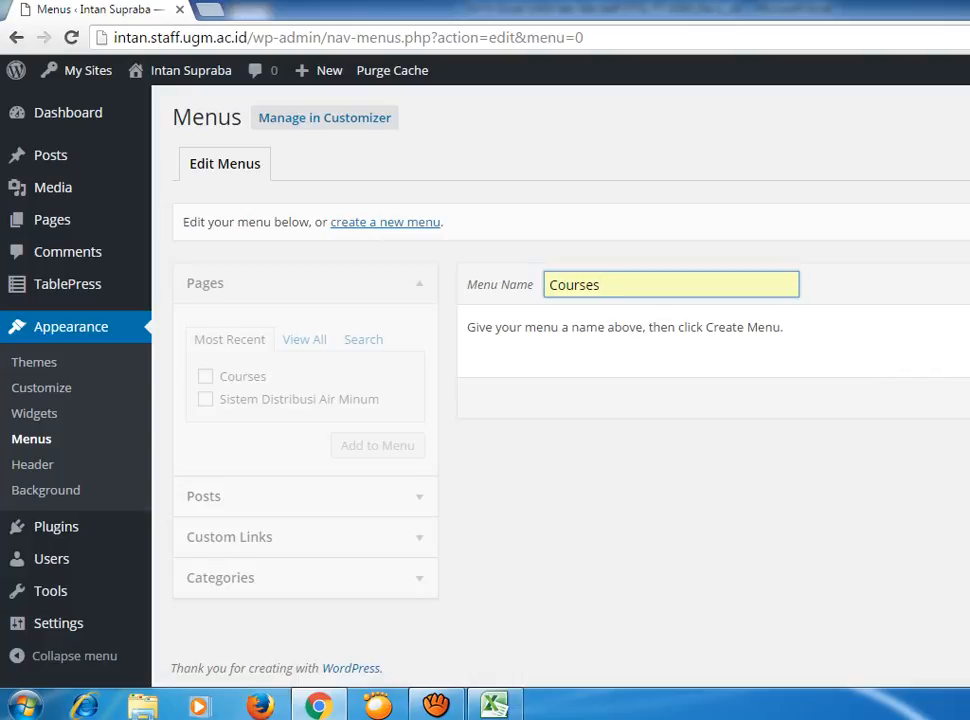
key(Return)
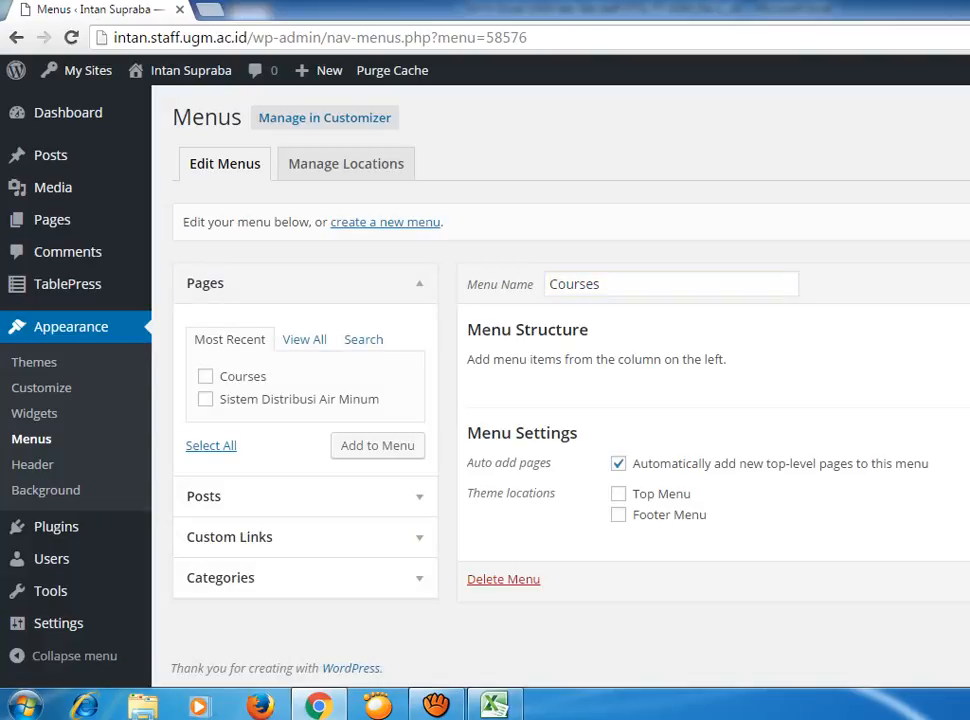
key(Return)
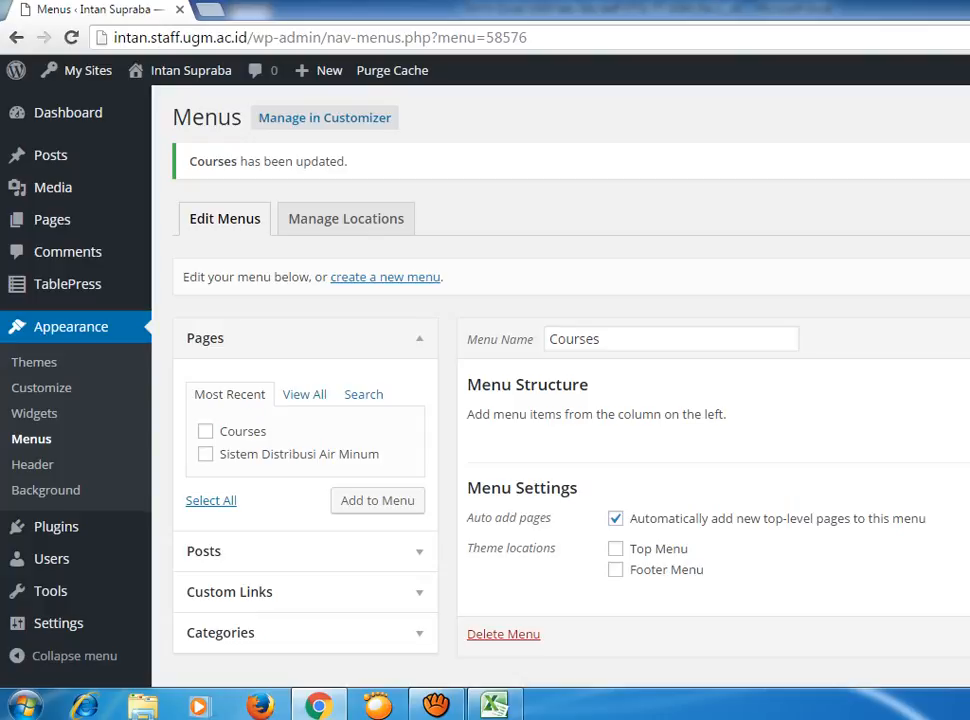
Load intan.staff.ugm.ac.id in a new tab and look over its front page, then go back to the menu editor.
click(212, 11)
text(intan.staff.ugm.ac.id)
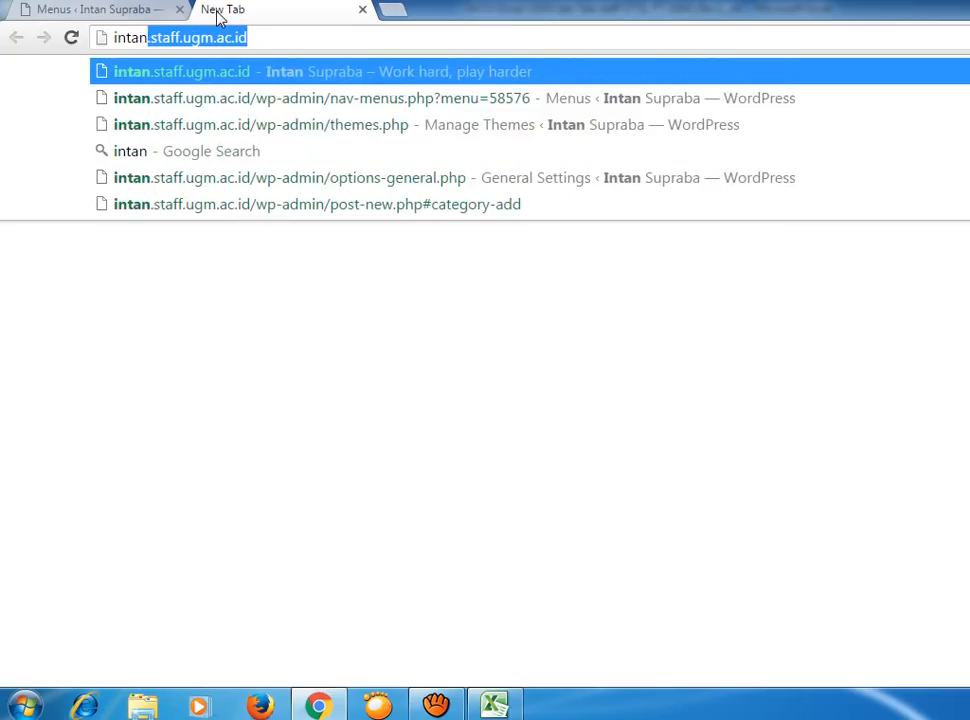
key(Return)
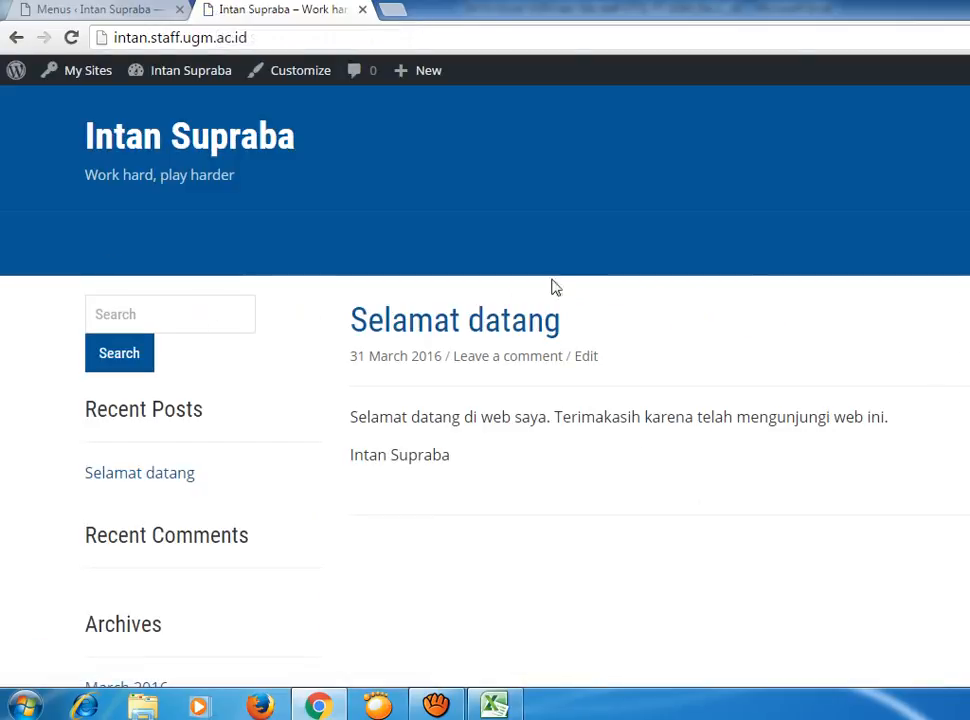
scroll(731, 292, down, 4)
scroll(731, 292, down, 2)
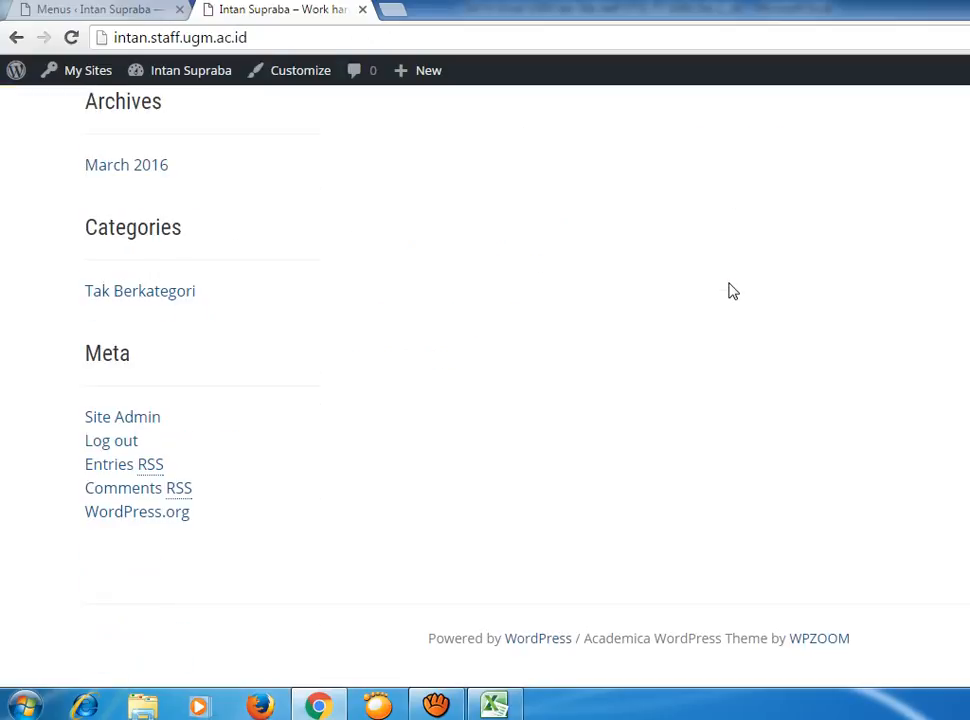
scroll(731, 292, up, 5)
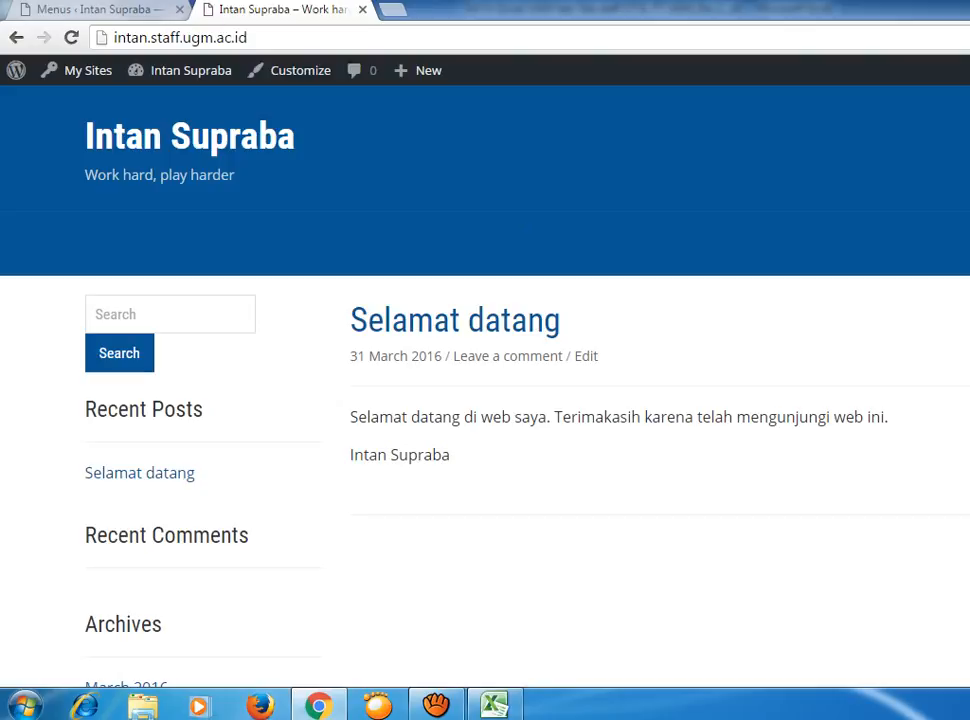
click(100, 9)
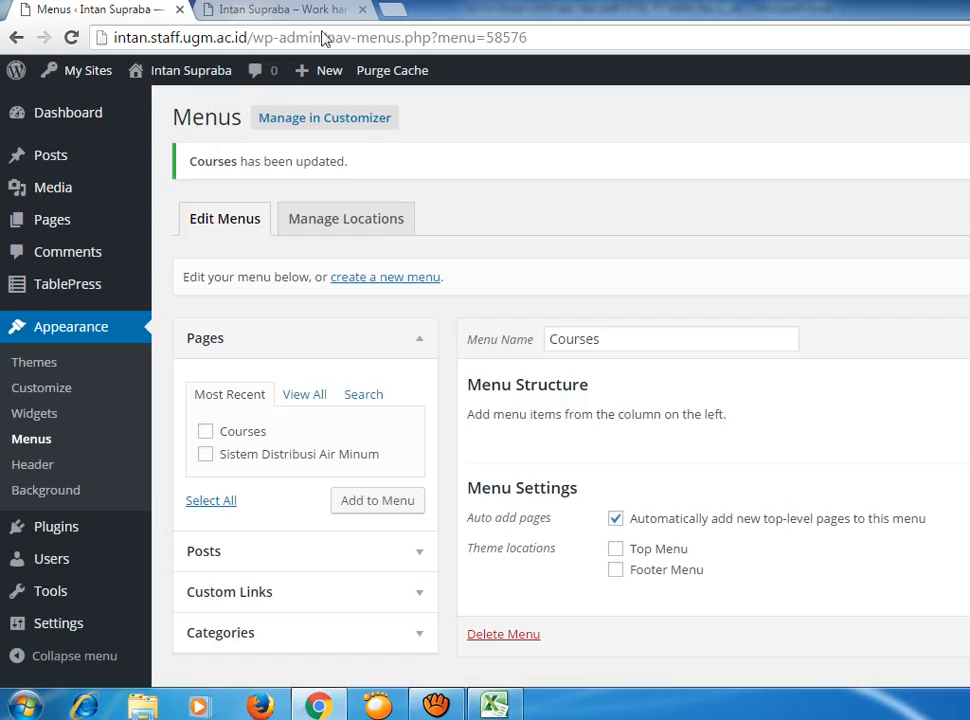
Add the Courses page to the Courses menu and save the menu.
scroll(878, 420, down, 1)
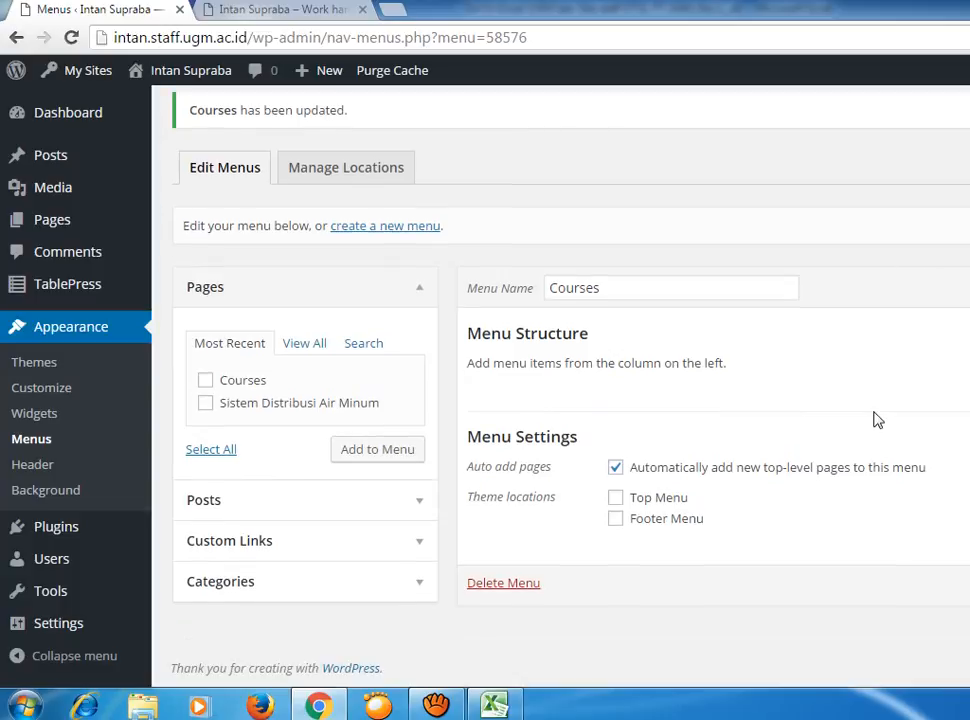
scroll(878, 420, up, 1)
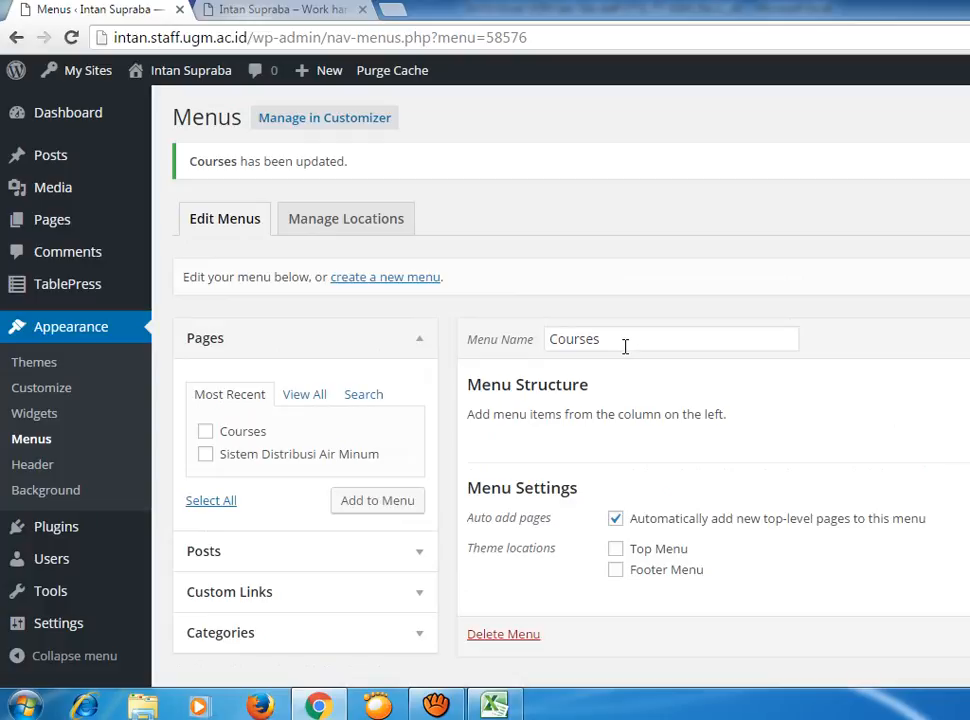
click(205, 431)
click(373, 509)
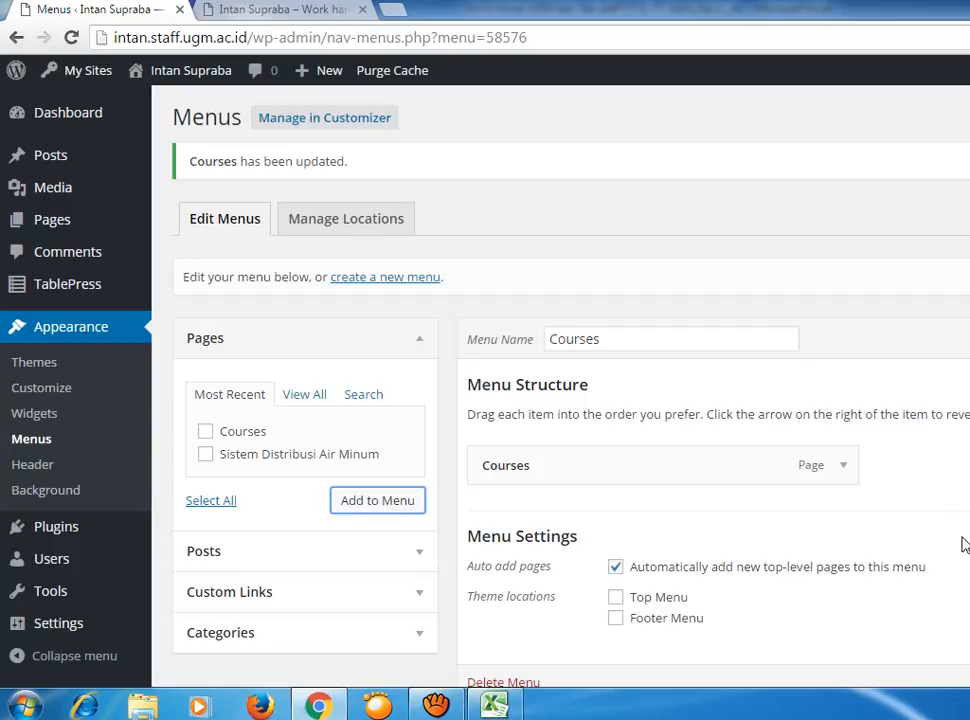
scroll(963, 543, down, 1)
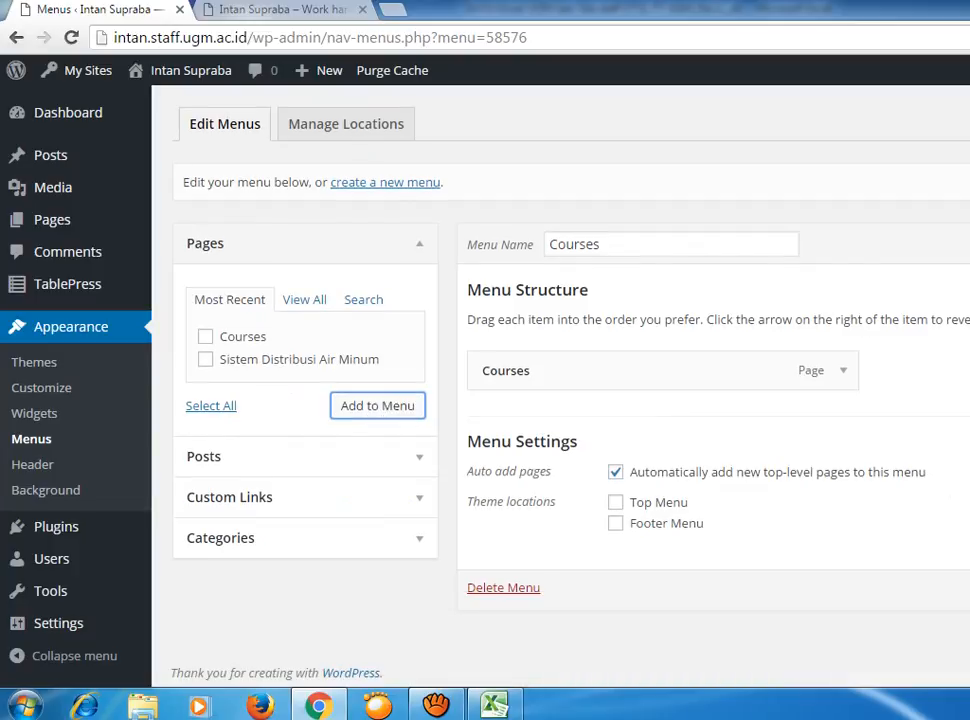
click(968, 588)
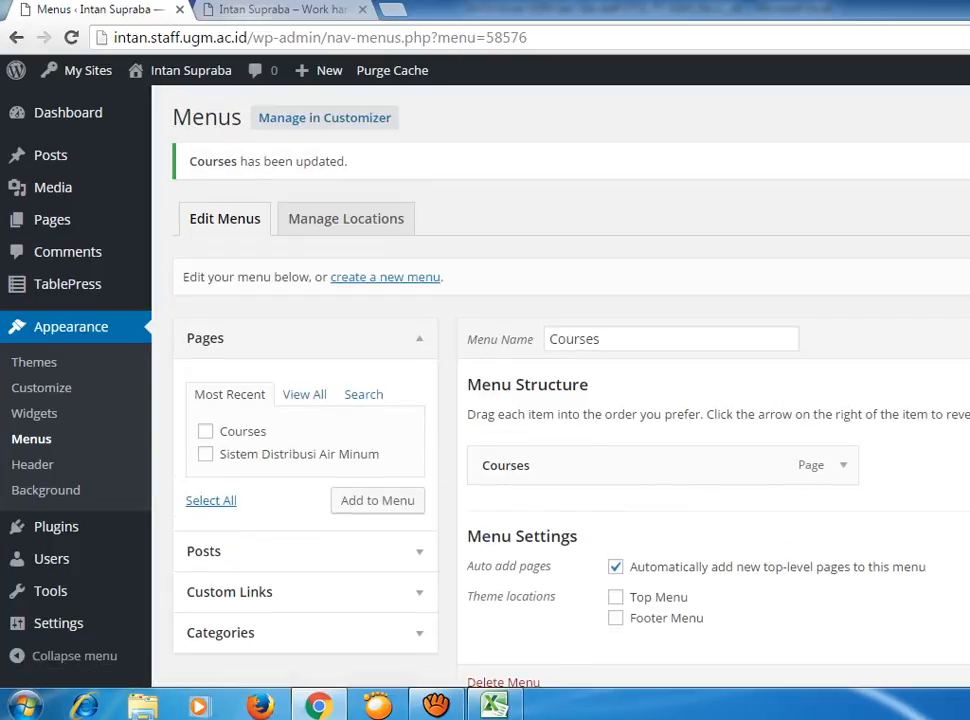
Reload the live site to check for the Courses menu, then return to the Menus admin tab.
click(345, 10)
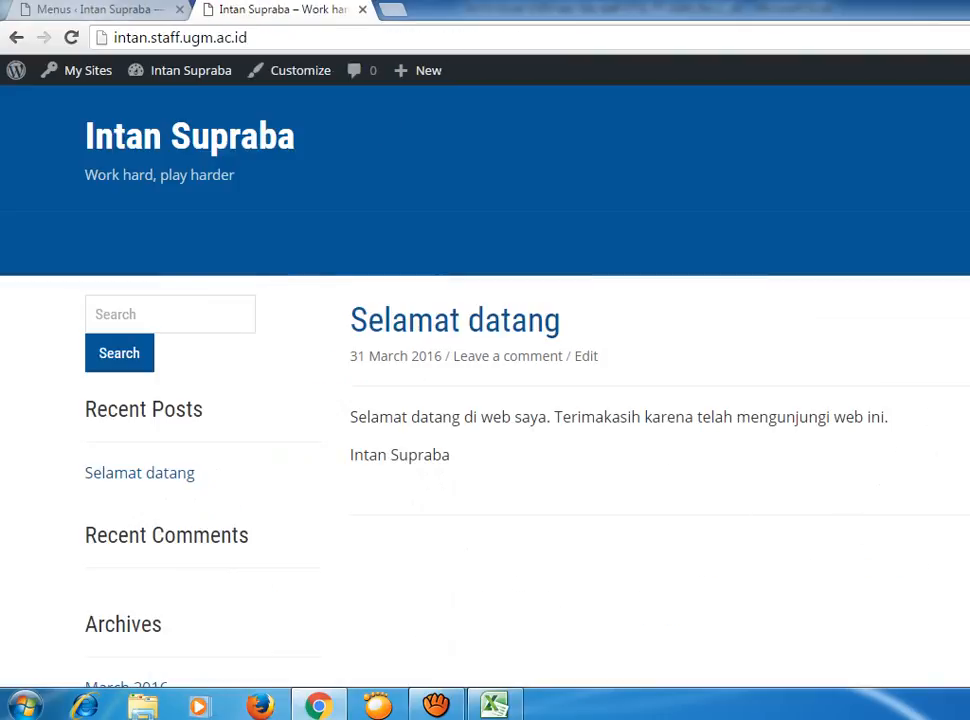
key(F5)
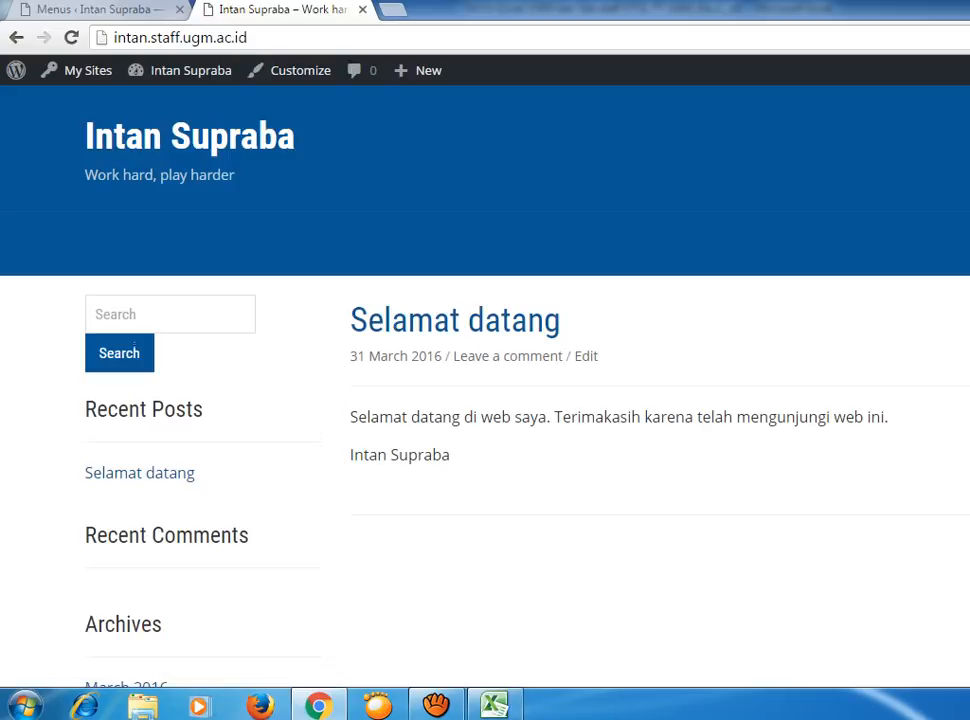
scroll(485, 400, down, 5)
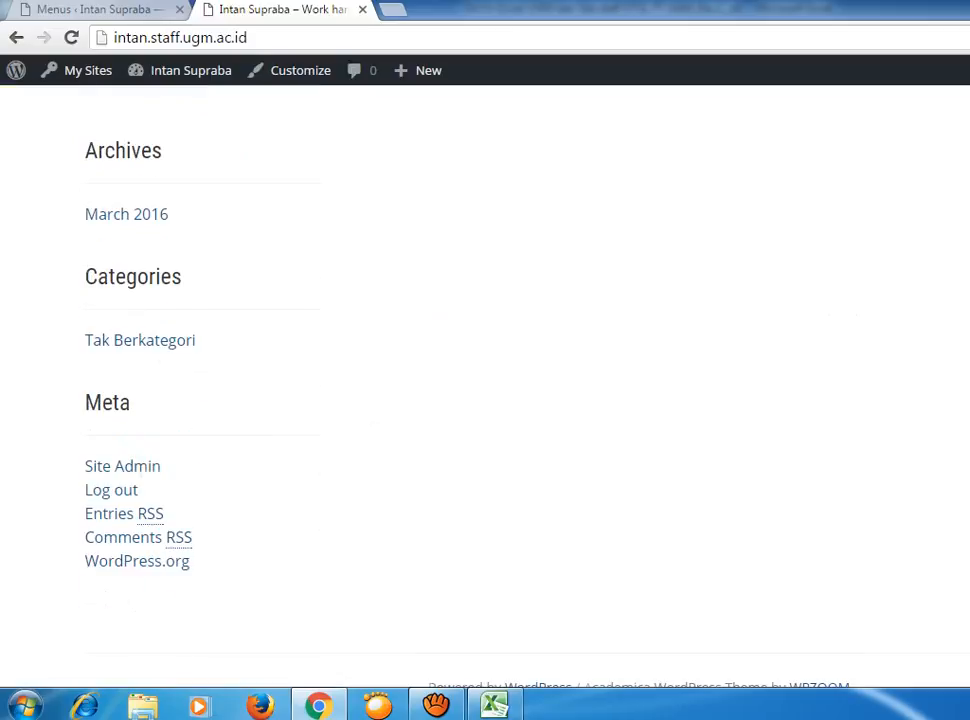
scroll(485, 400, up, 6)
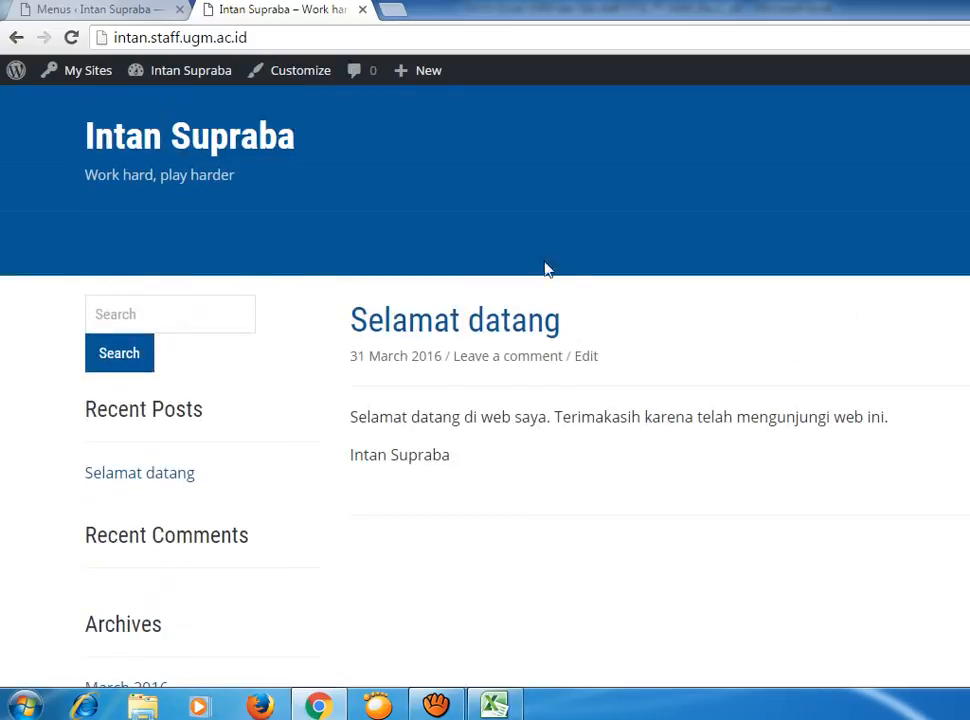
click(100, 9)
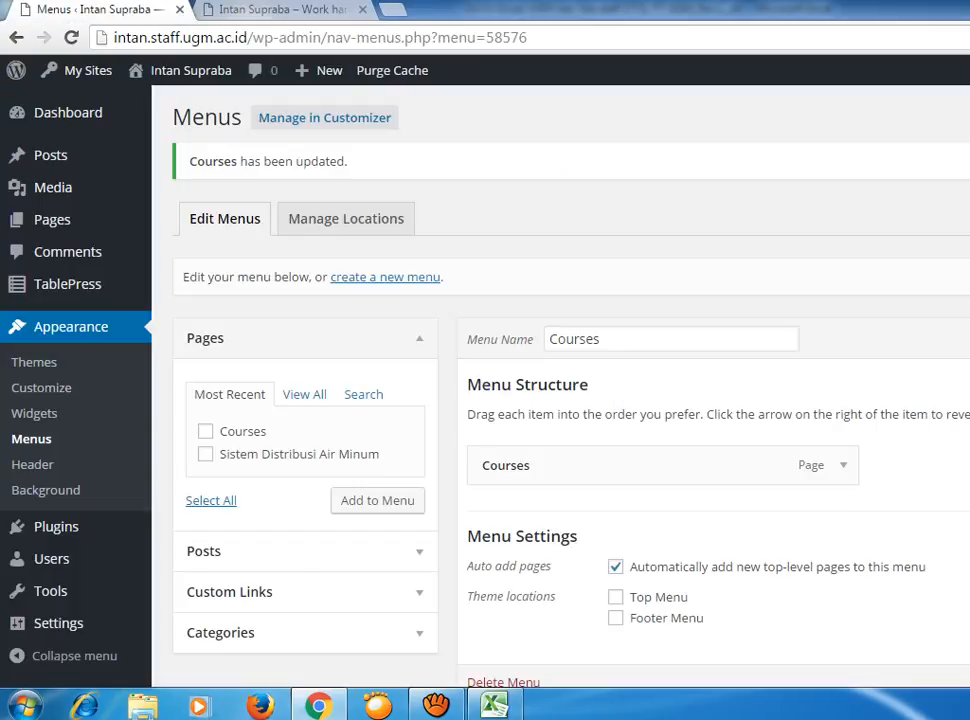
Leave the Courses menu editor for the live site's front page tab.
click(680, 329)
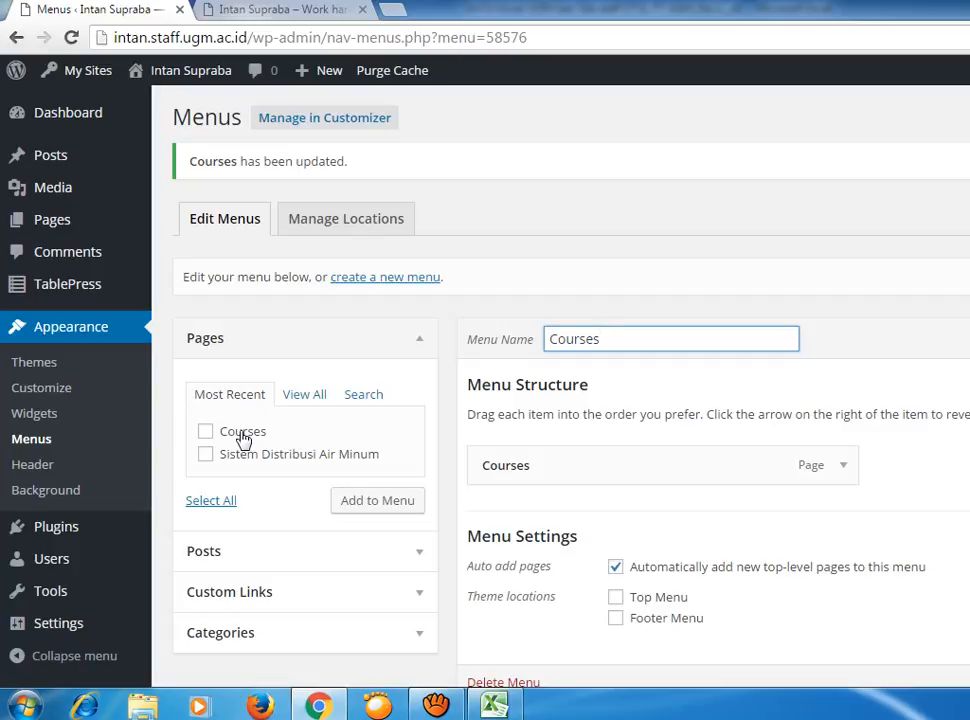
click(350, 9)
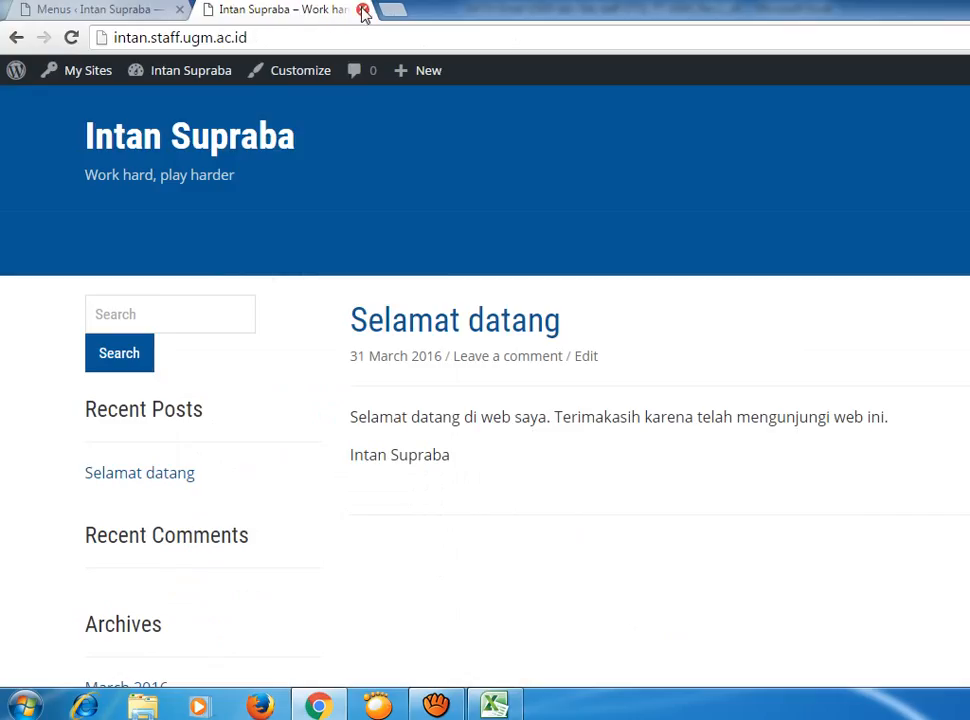
Close the extra site tab and review the live front page through Visit Site.
click(363, 9)
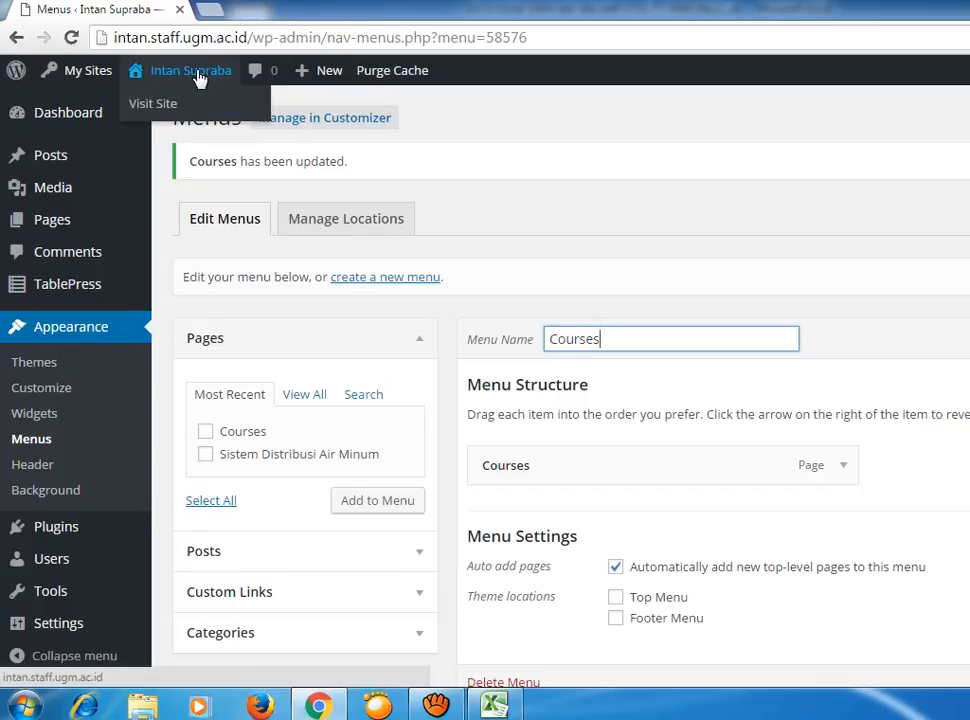
click(166, 106)
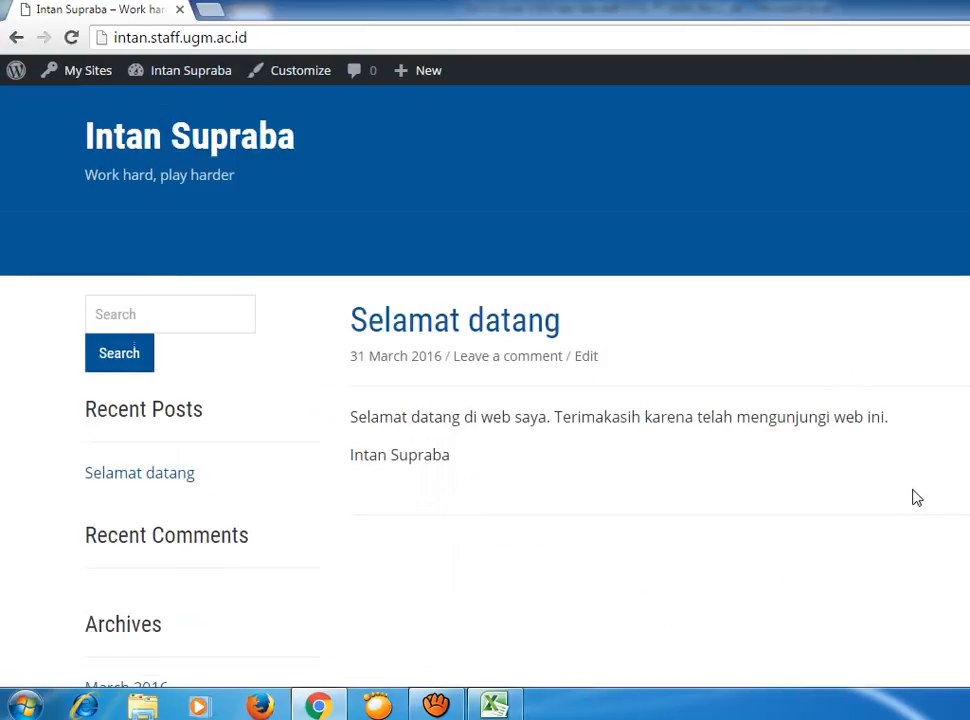
scroll(916, 497, down, 4)
scroll(915, 499, down, 2)
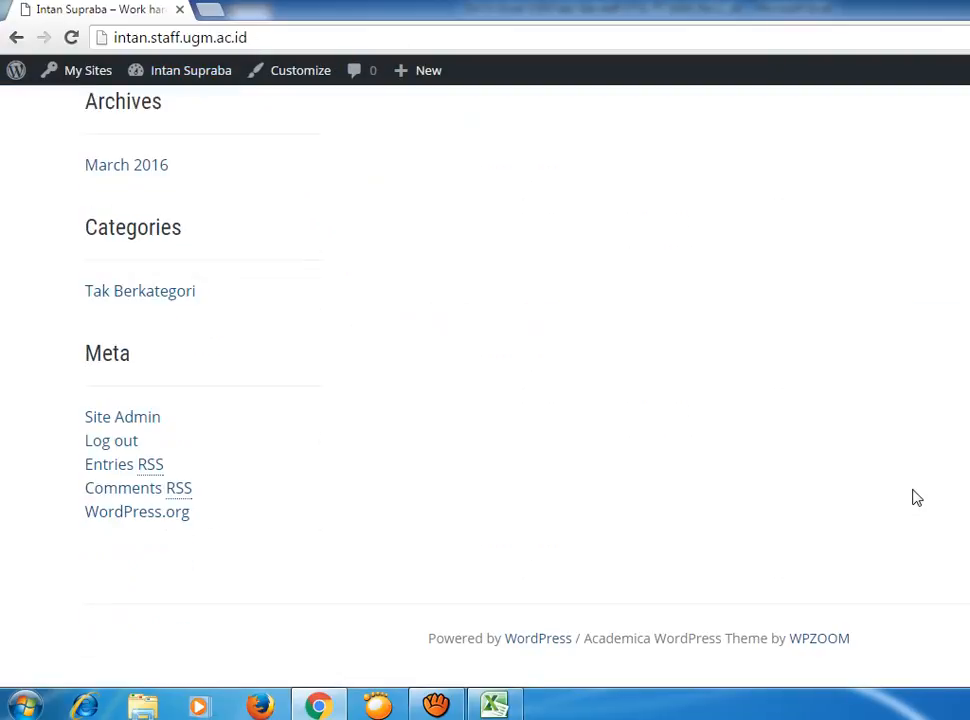
scroll(910, 498, up, 6)
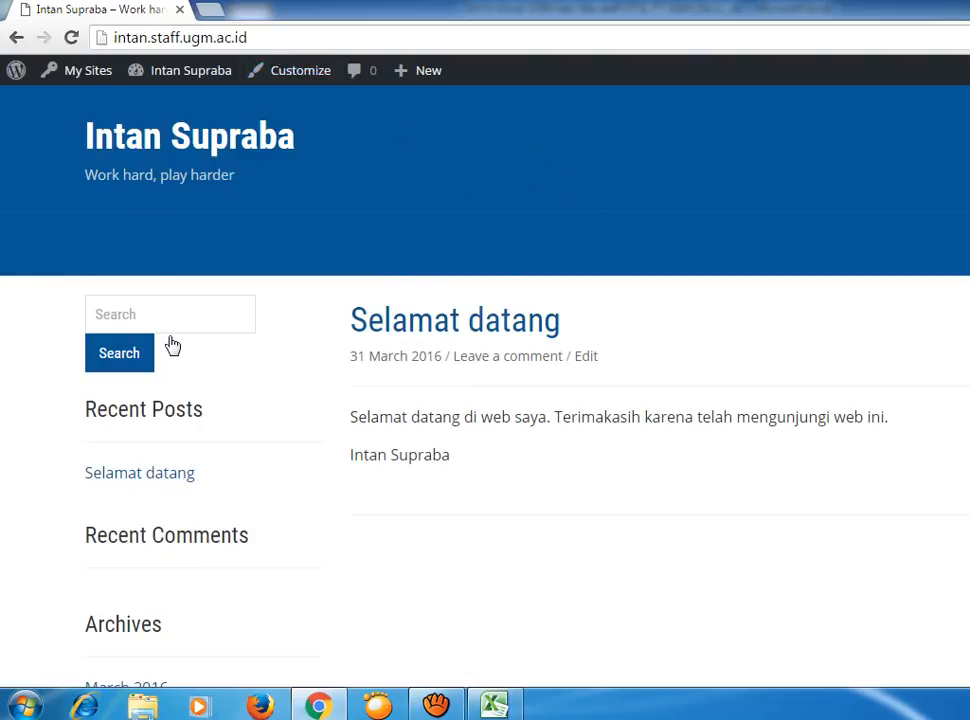
scroll(171, 344, down, 5)
scroll(180, 340, up, 5)
Switch between the front page and admin, ending on the WordPress Dashboard.
mouse_move(197, 68)
click(140, 104)
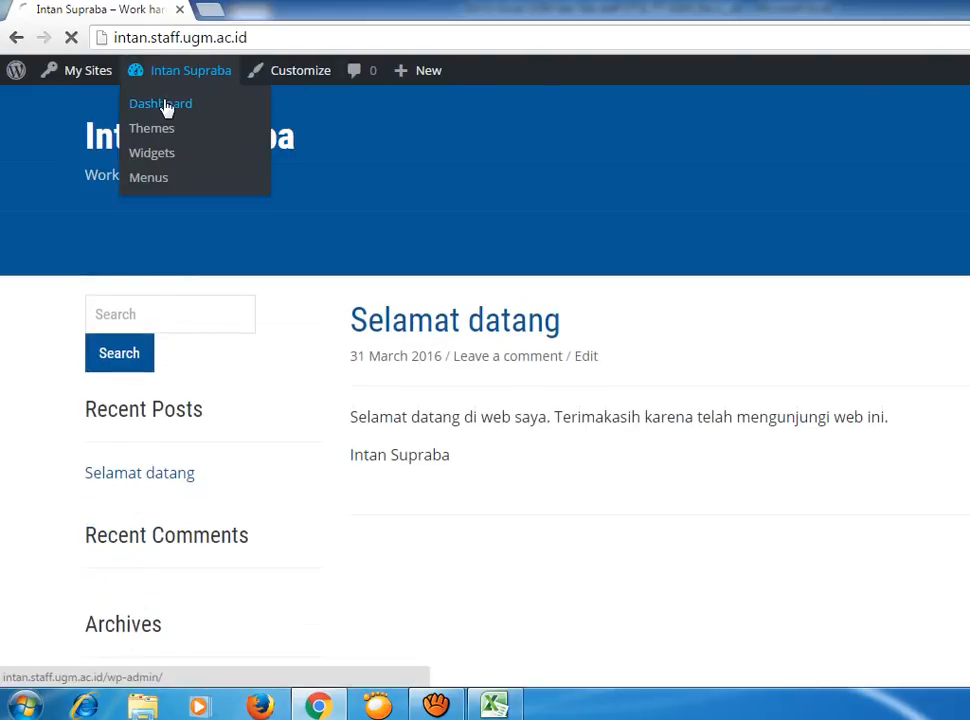
mouse_move(194, 75)
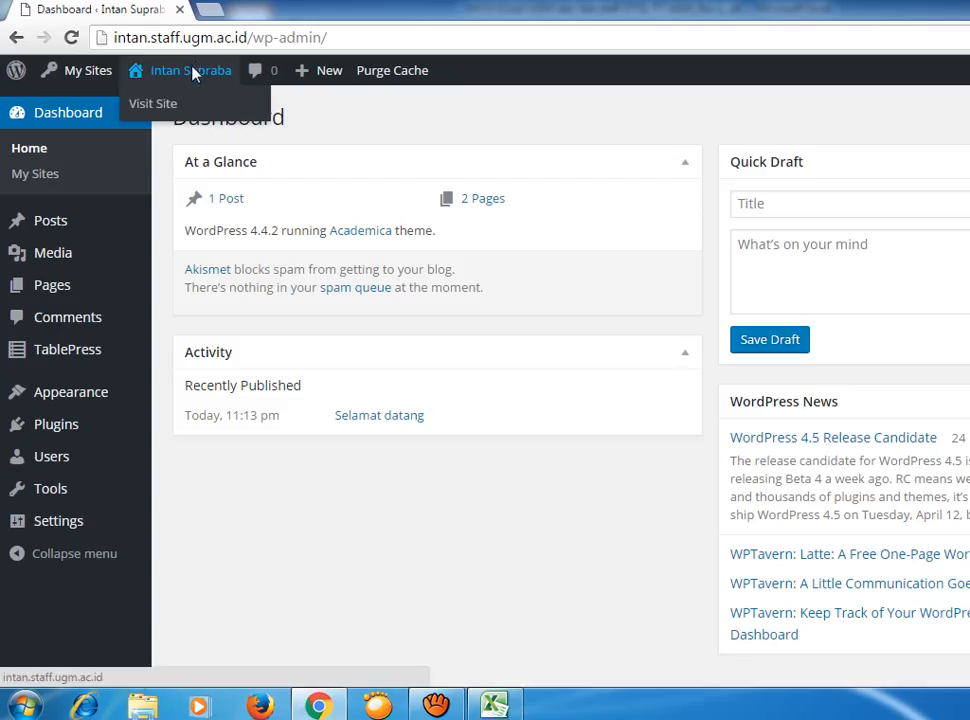
click(168, 106)
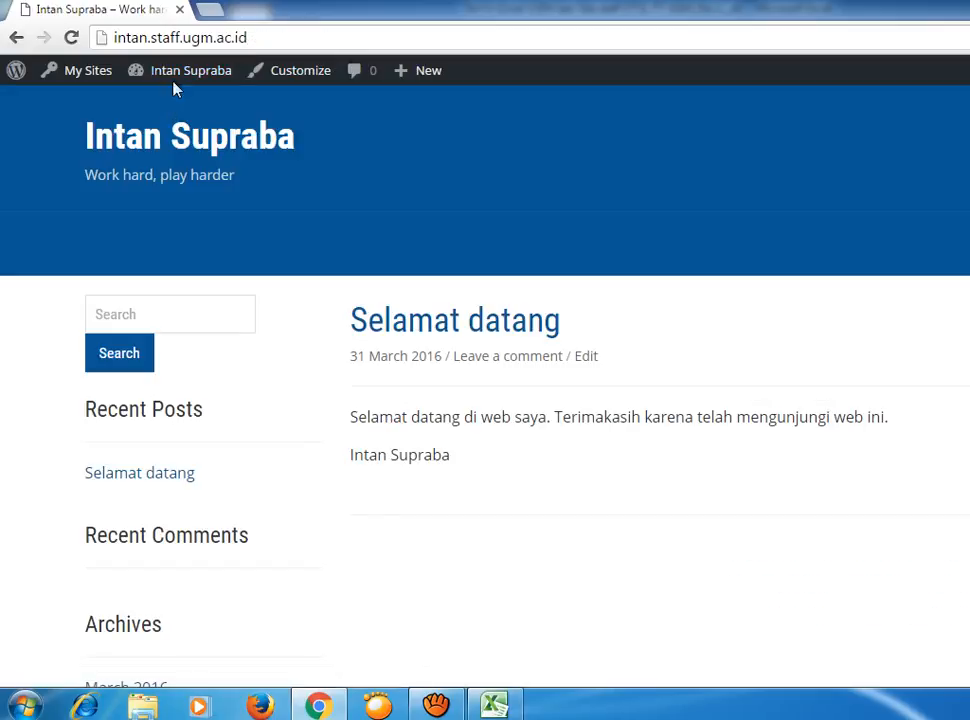
mouse_move(190, 65)
click(160, 104)
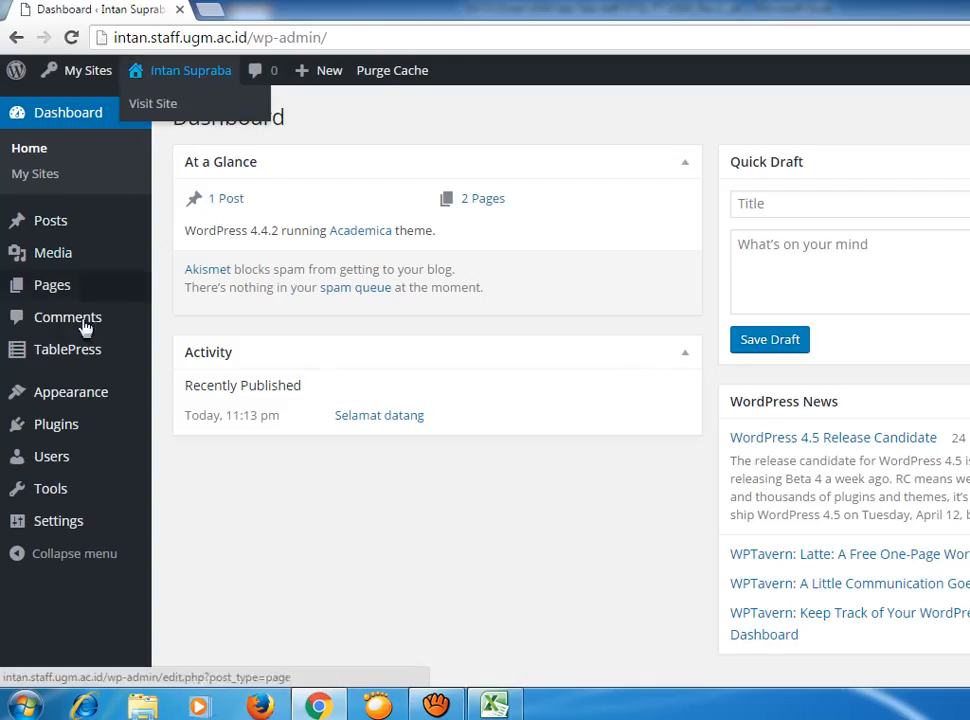
Open the Appearance > Menus editor showing the Courses menu.
mouse_move(68, 355)
mouse_move(82, 394)
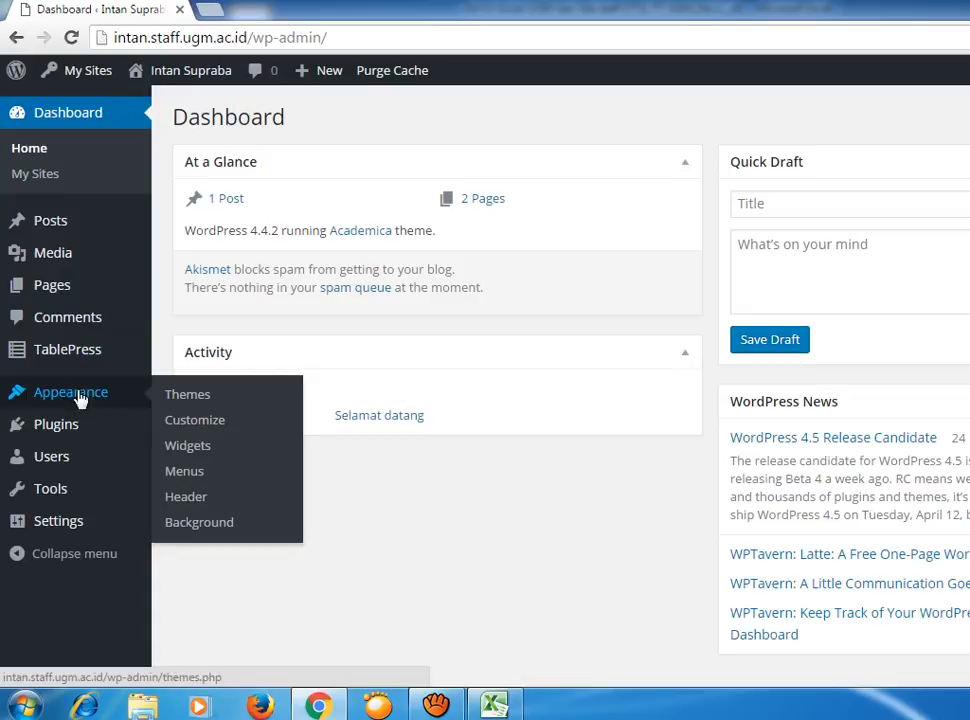
click(198, 478)
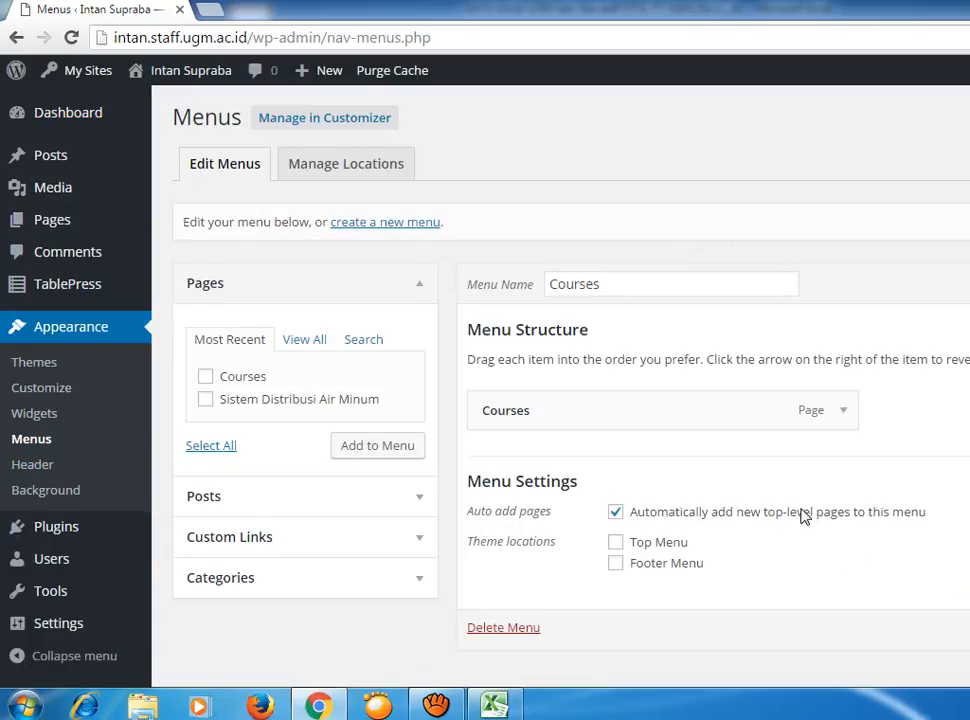
scroll(805, 515, down, 1)
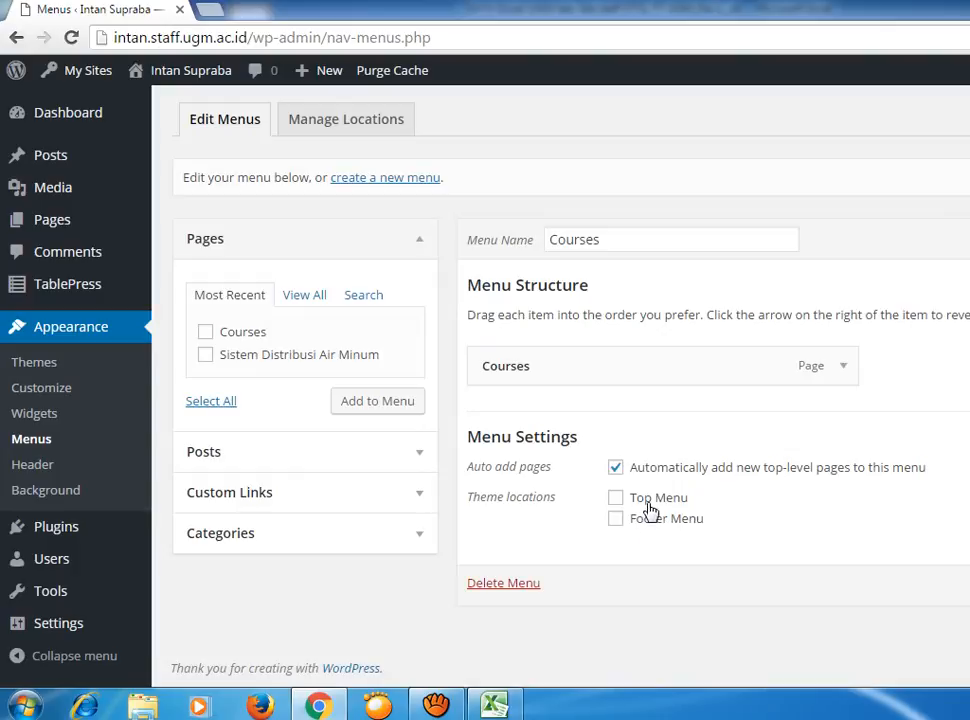
Expand the Courses page item to review its navigation label, then collapse it.
click(843, 368)
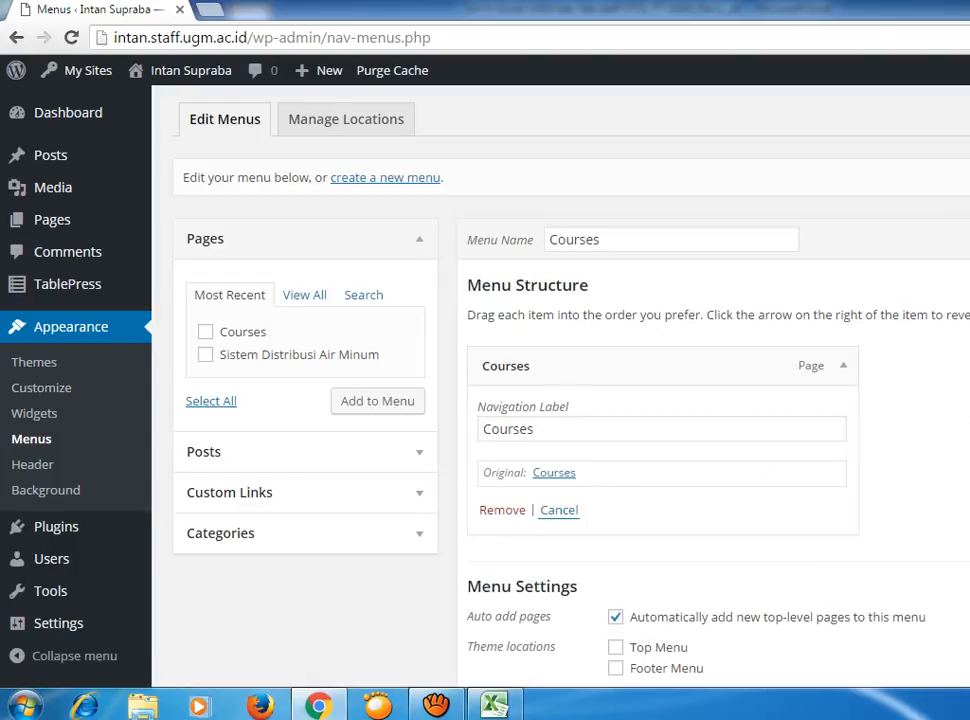
scroll(560, 400, down, 3)
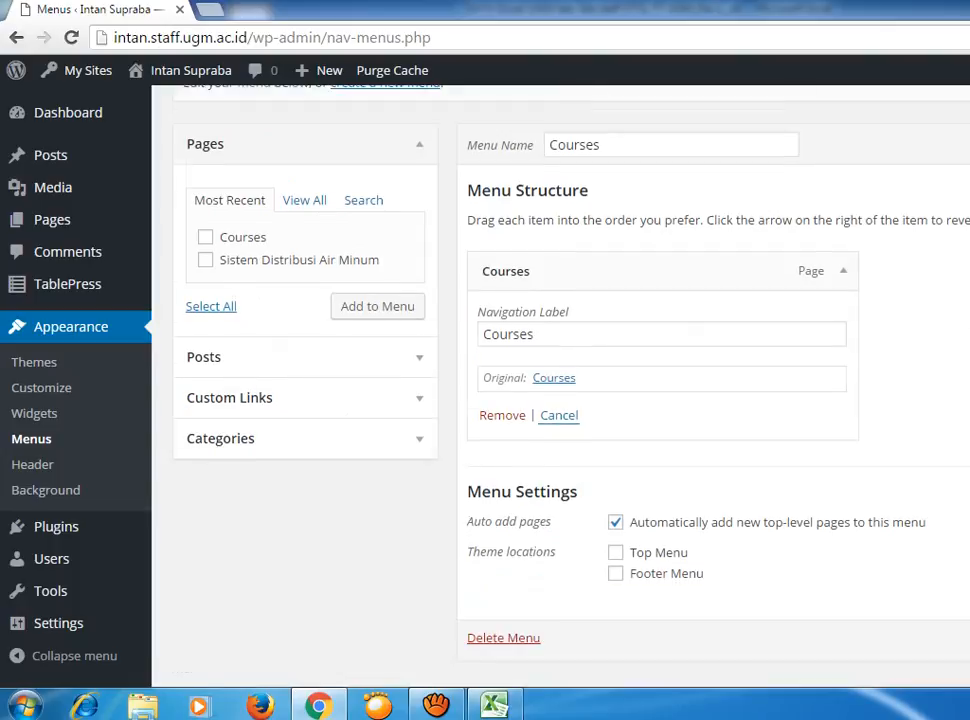
scroll(560, 400, up, 3)
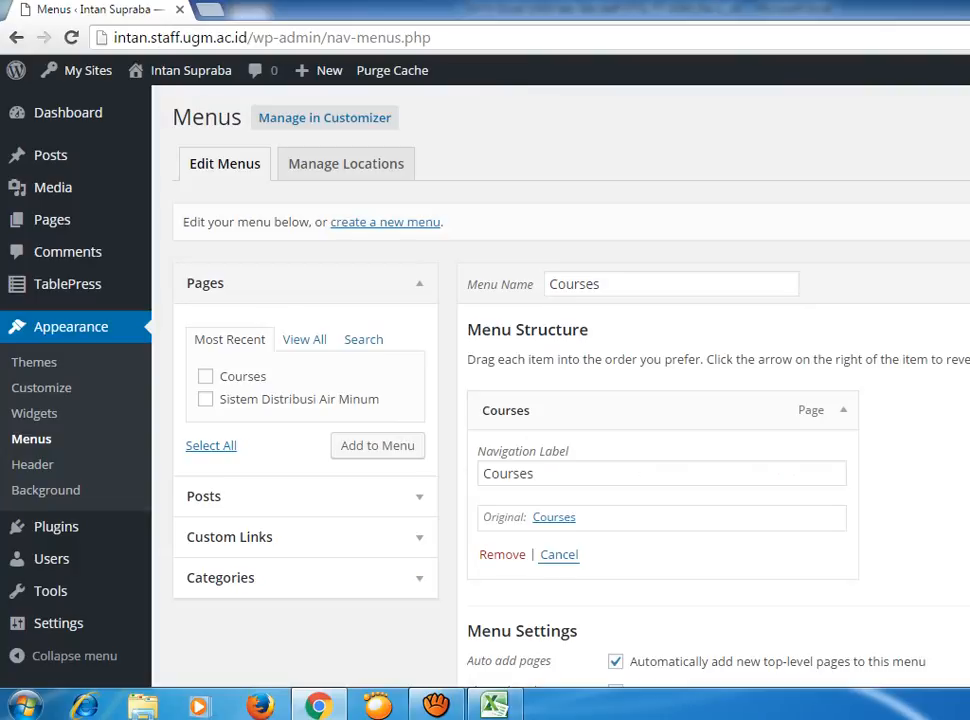
click(846, 414)
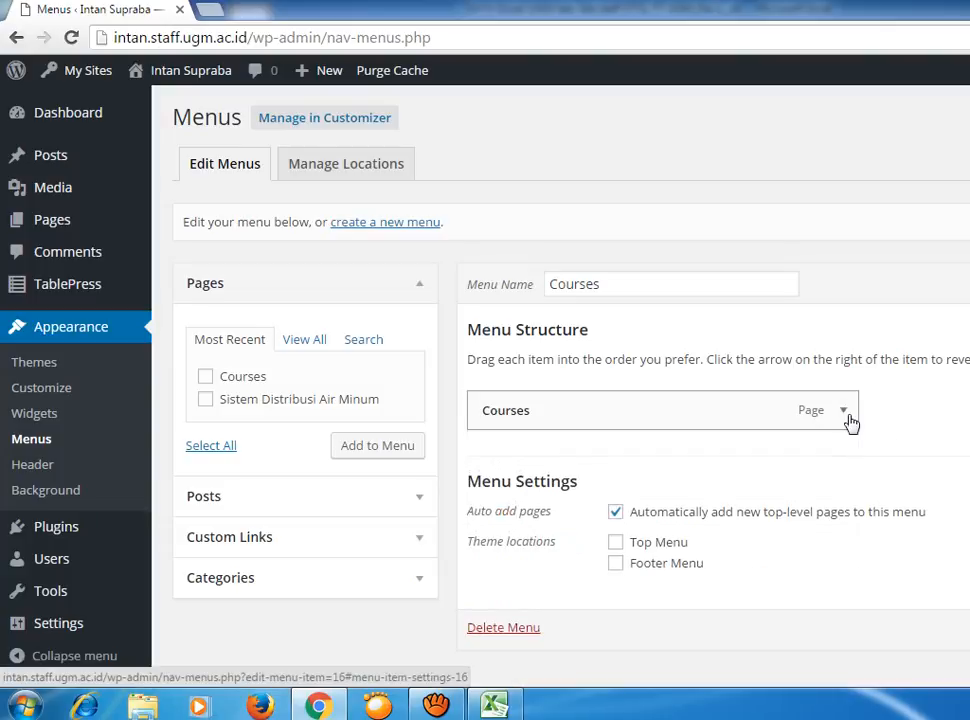
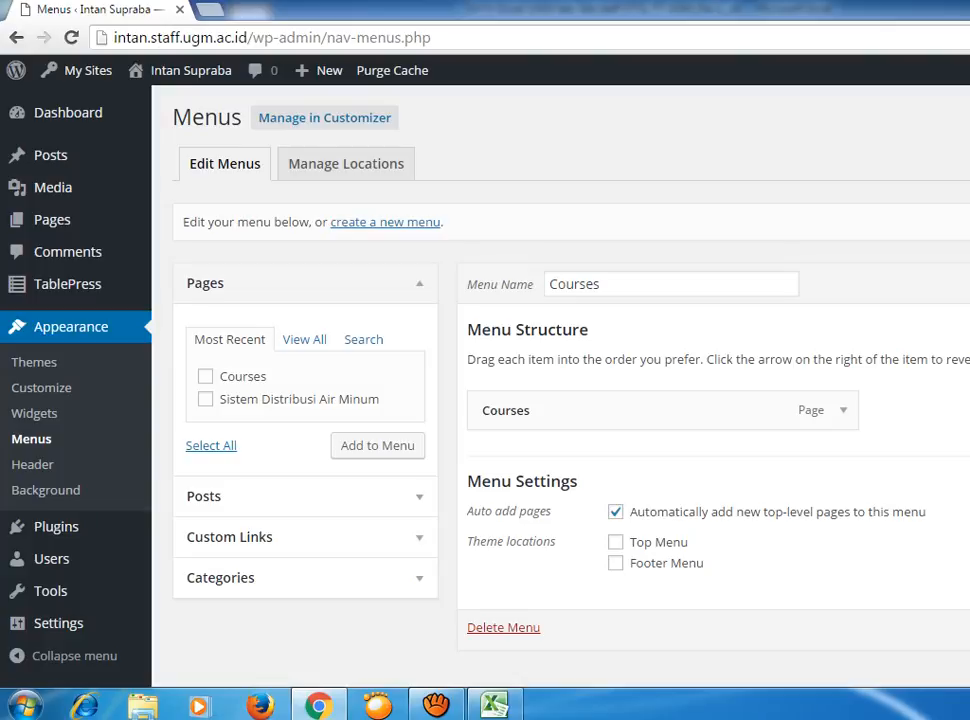
From View All, tick Home, Courses and Sistem Distribusi Air Minum, add them to the menu, and save.
click(306, 341)
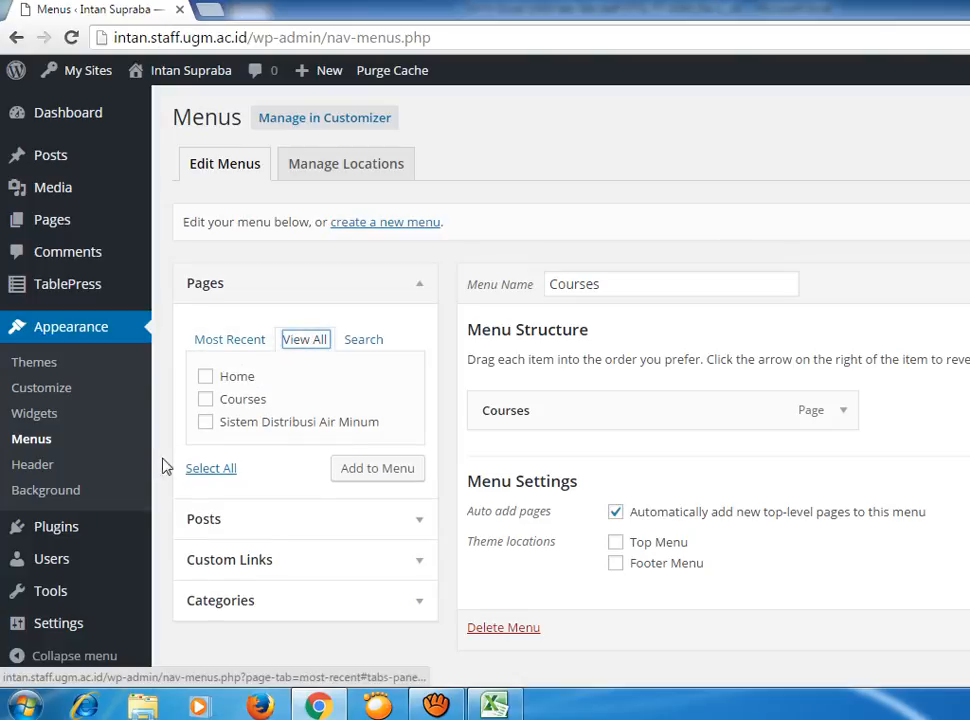
click(205, 401)
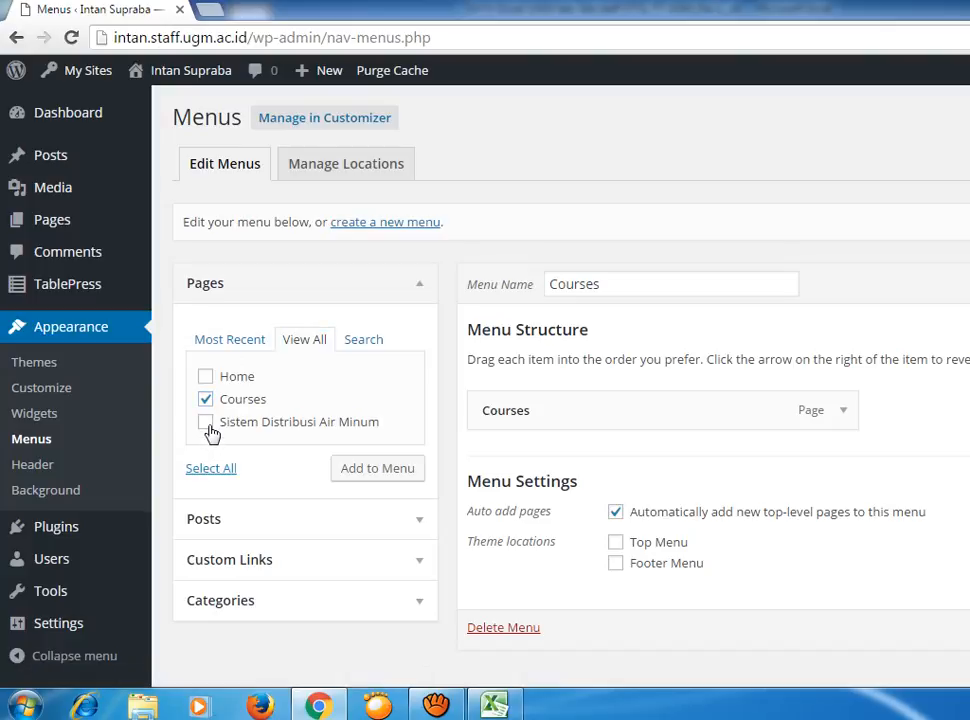
click(205, 422)
click(206, 377)
click(392, 468)
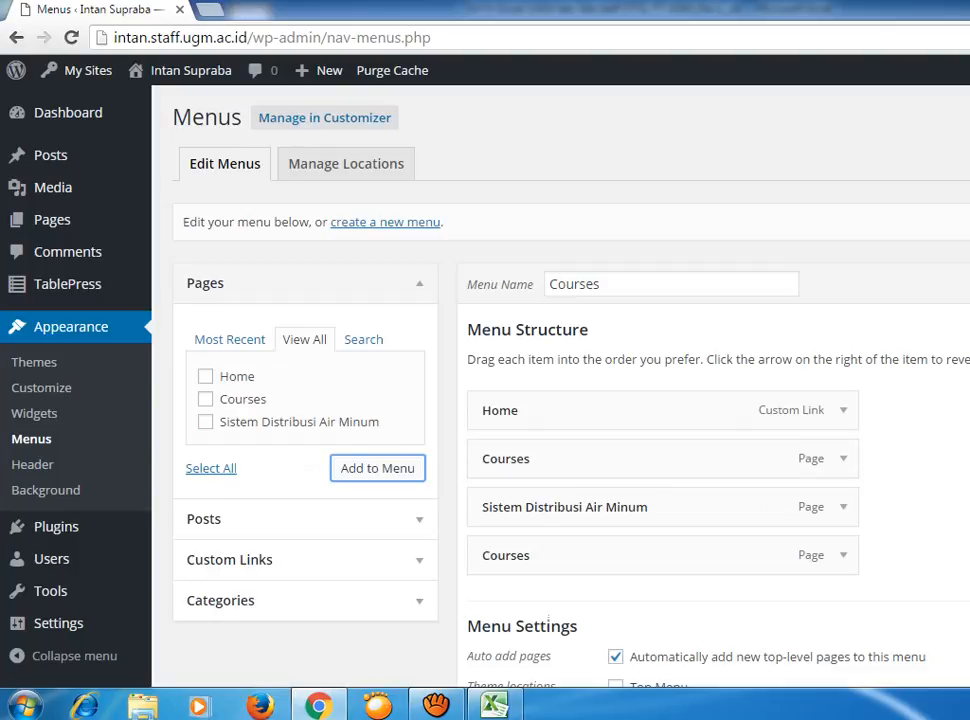
click(968, 284)
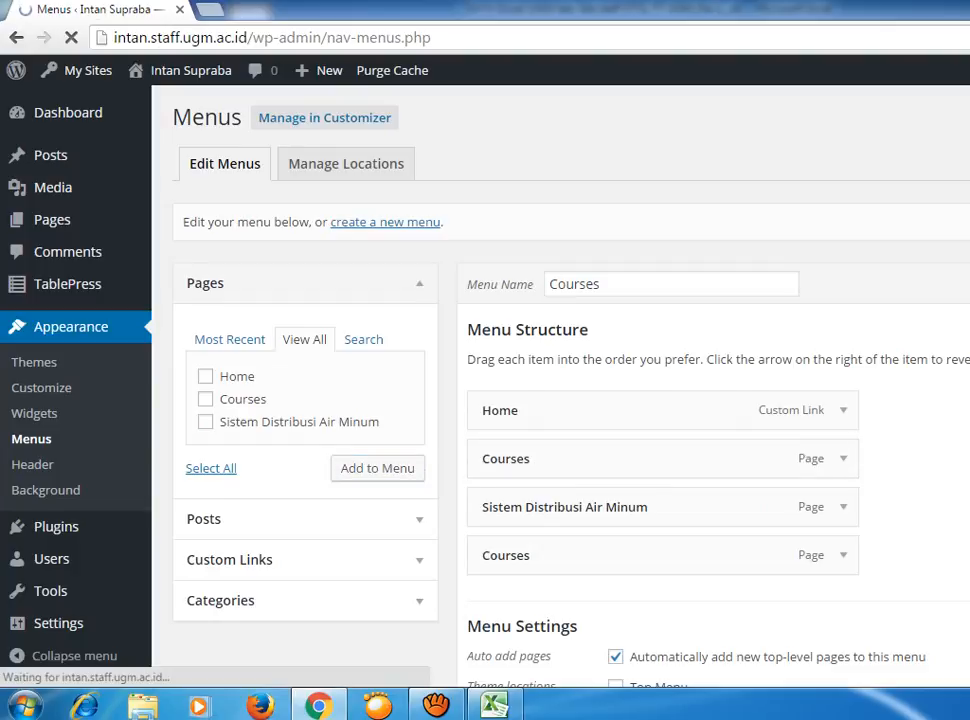
Open the live site's front page with Visit Site.
scroll(560, 400, down, 3)
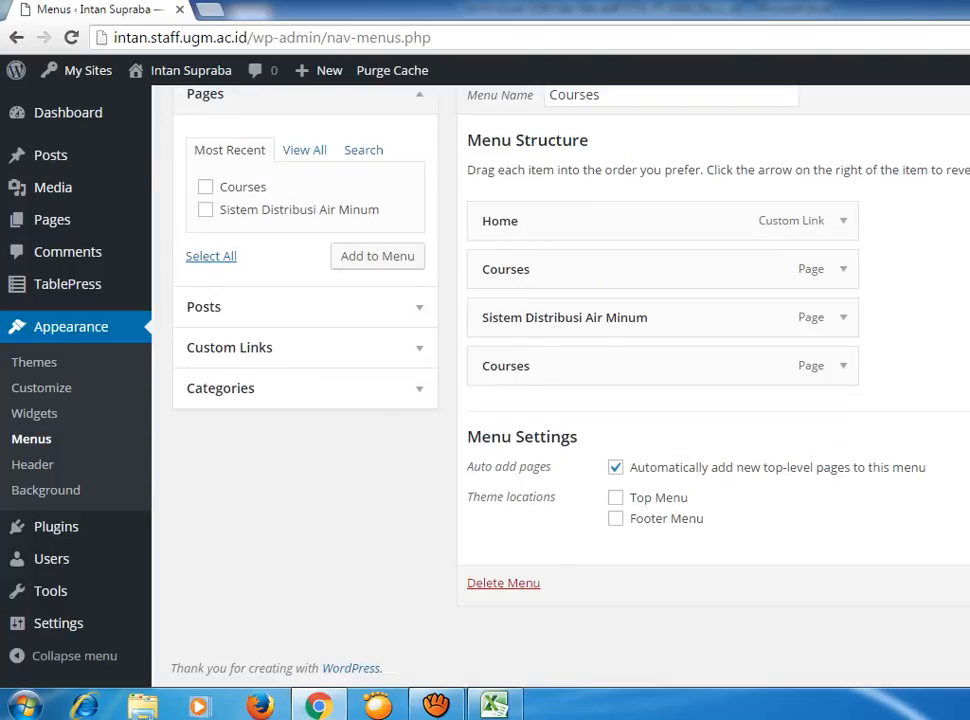
scroll(457, 149, up, 3)
mouse_move(205, 97)
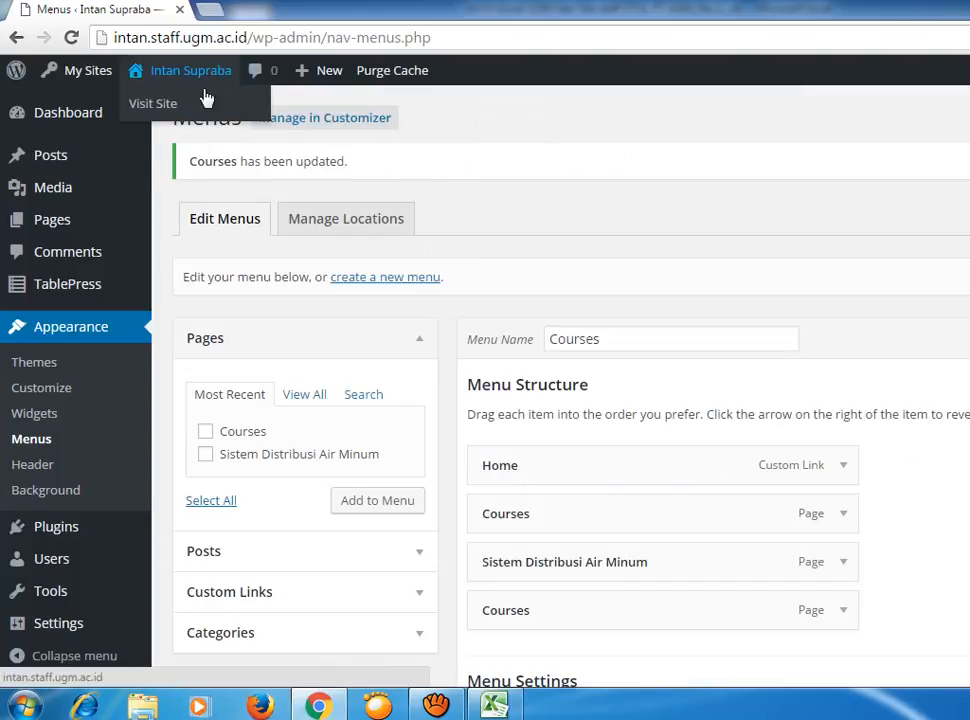
click(155, 104)
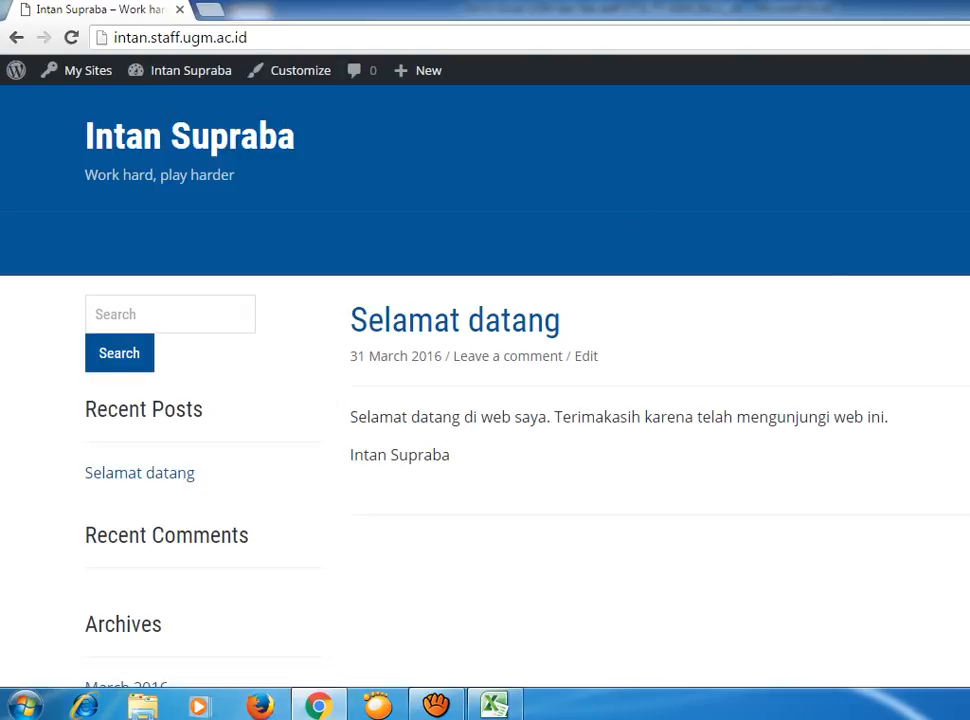
Scroll through the live front page to look at the site.
scroll(485, 400, down, 5)
scroll(485, 400, up, 5)
Return to the Dashboard and review the Courses menu items in Appearance > Menus.
click(190, 78)
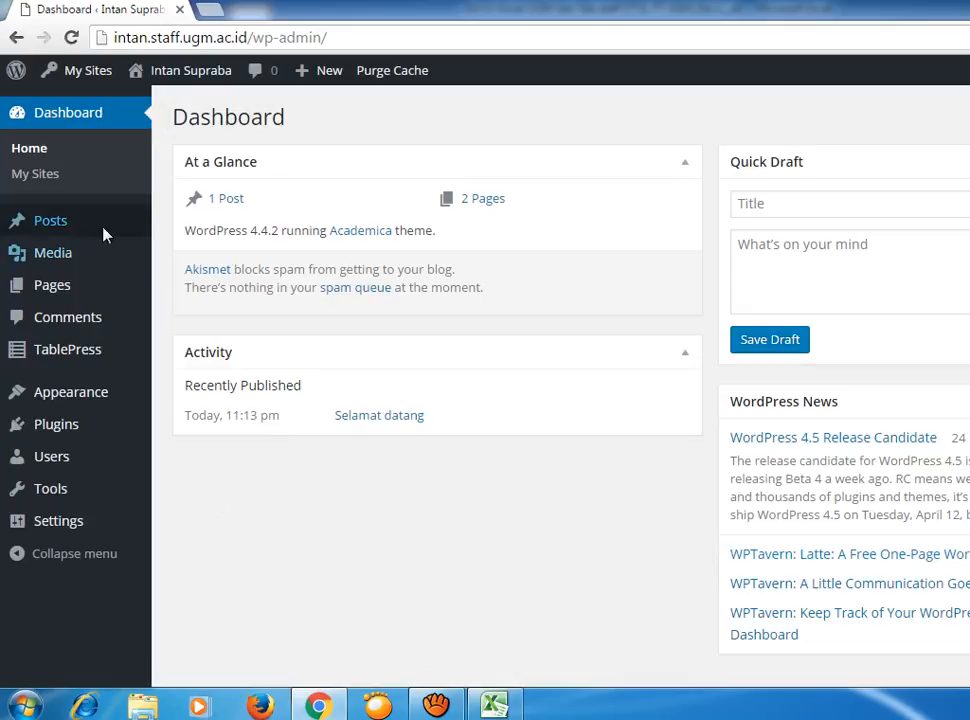
mouse_move(95, 394)
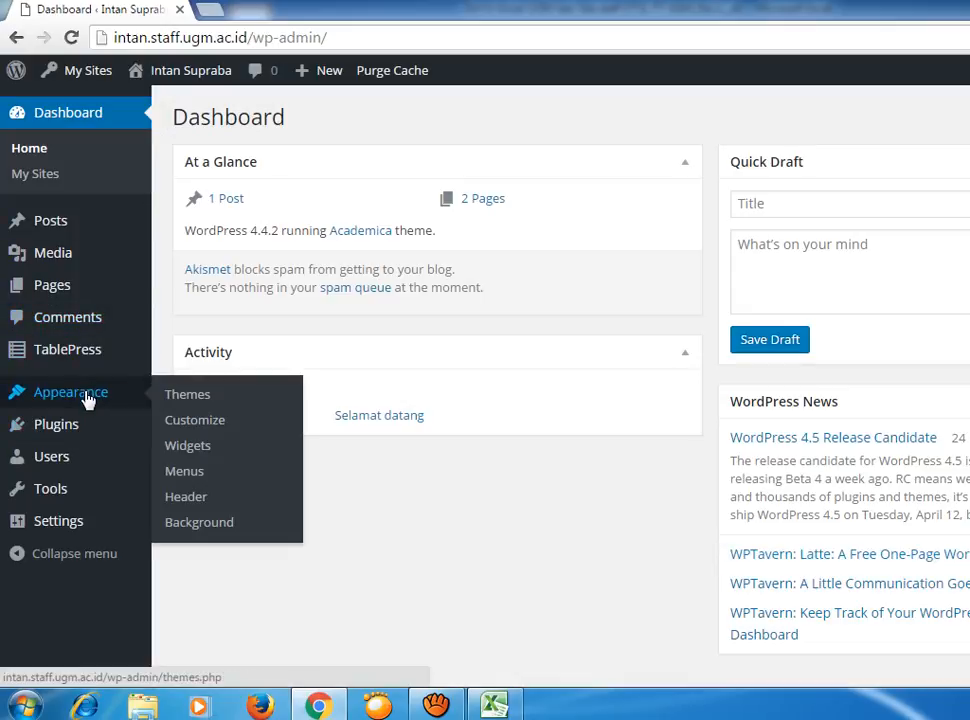
click(199, 482)
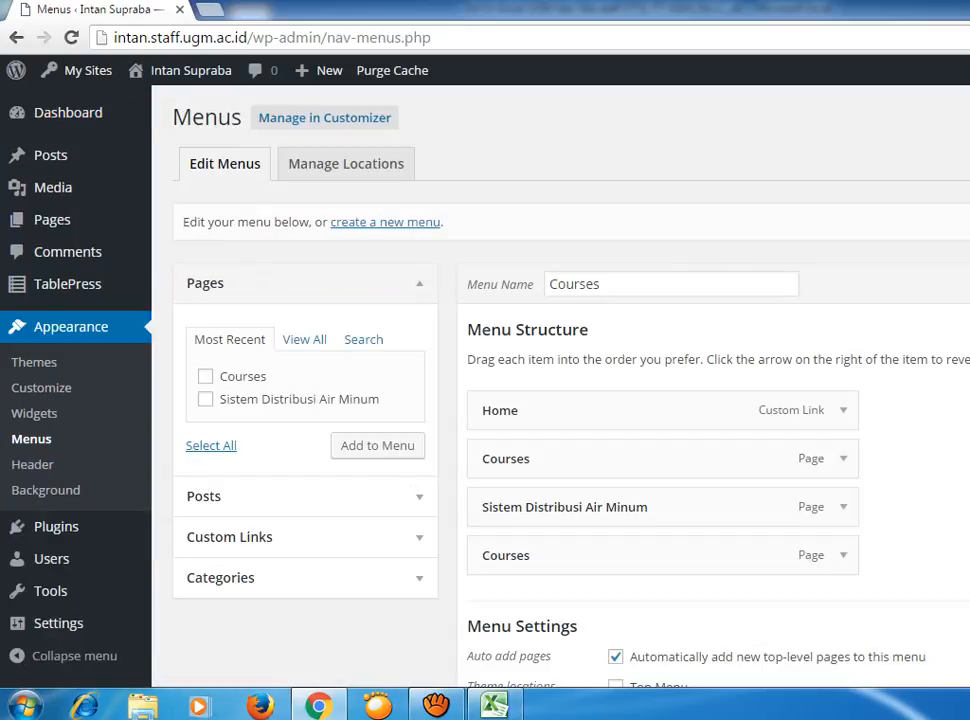
scroll(560, 380, down, 2)
scroll(560, 380, up, 2)
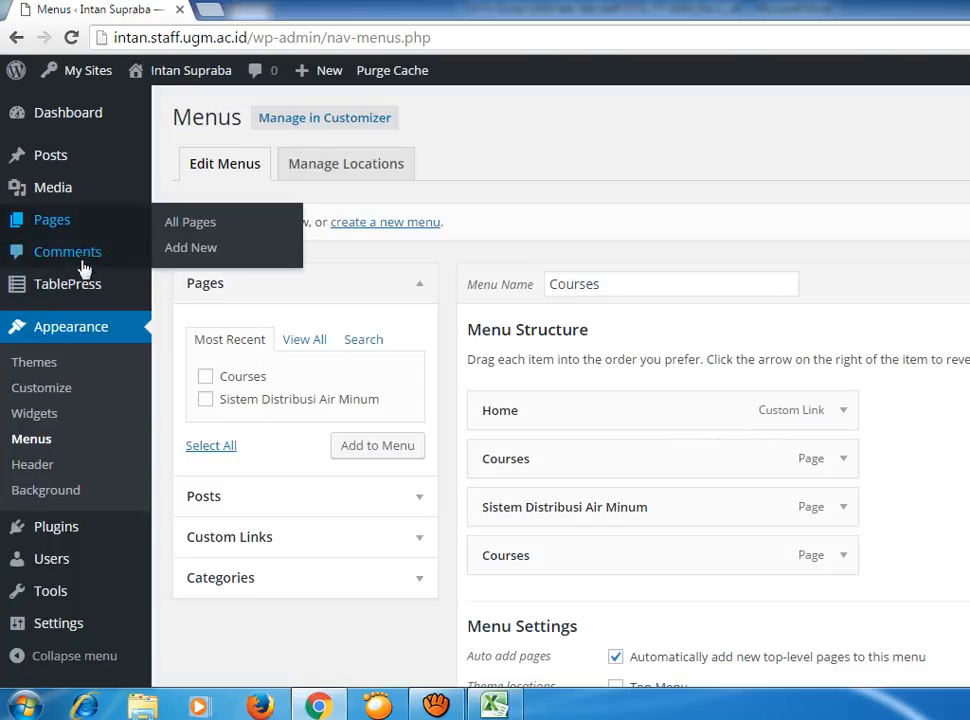
Add a new page titled 'Gallery' and publish it.
mouse_move(95, 225)
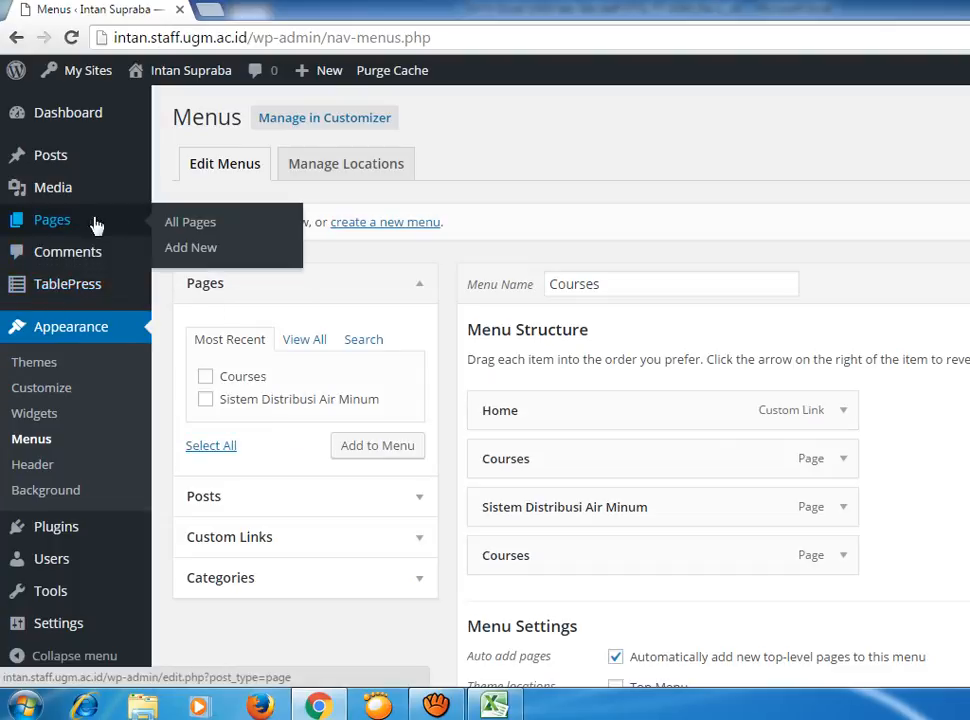
click(194, 255)
text(G)
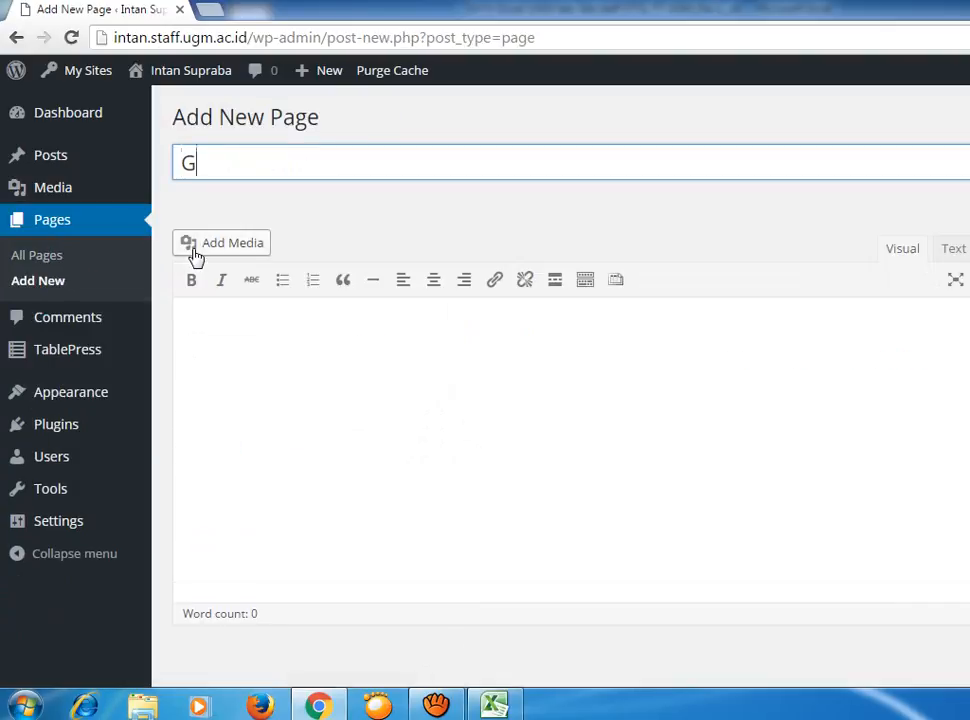
text(allery)
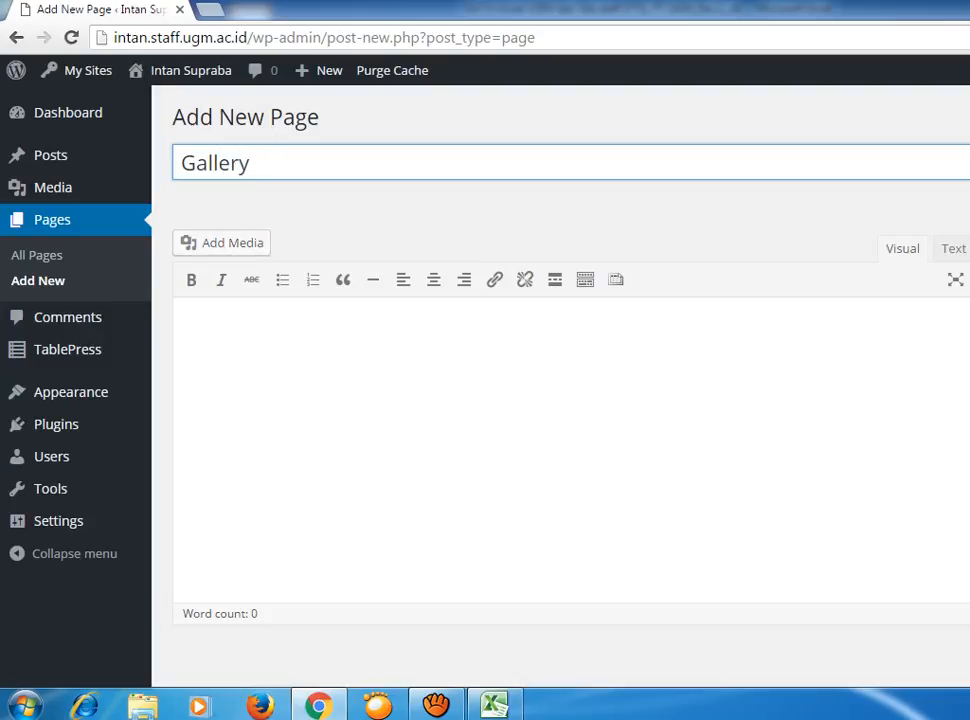
key(Tab)
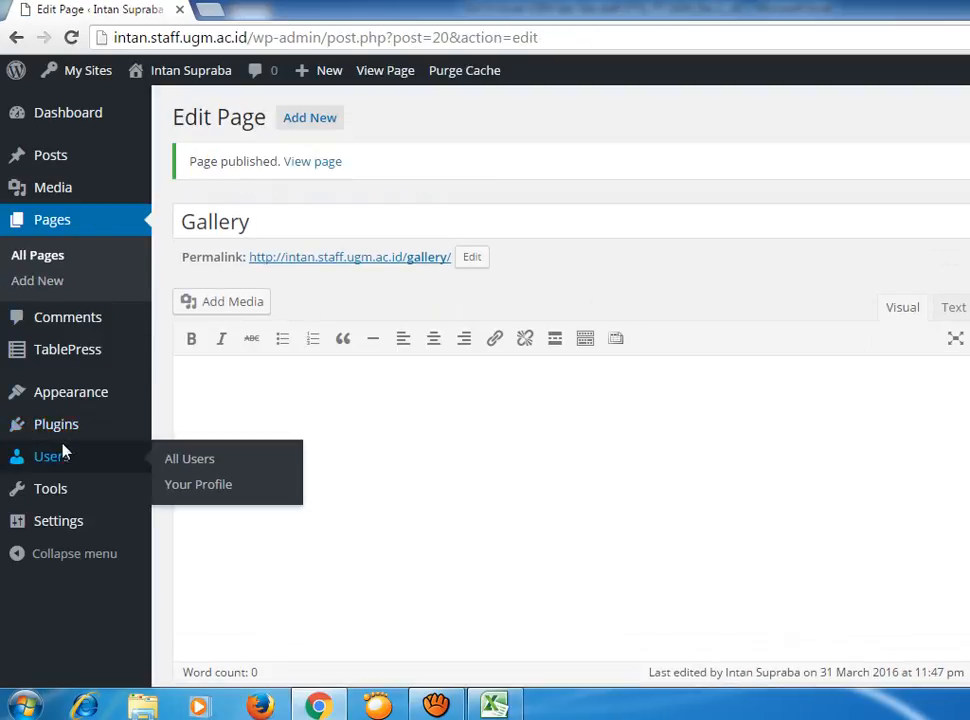
mouse_move(71, 347)
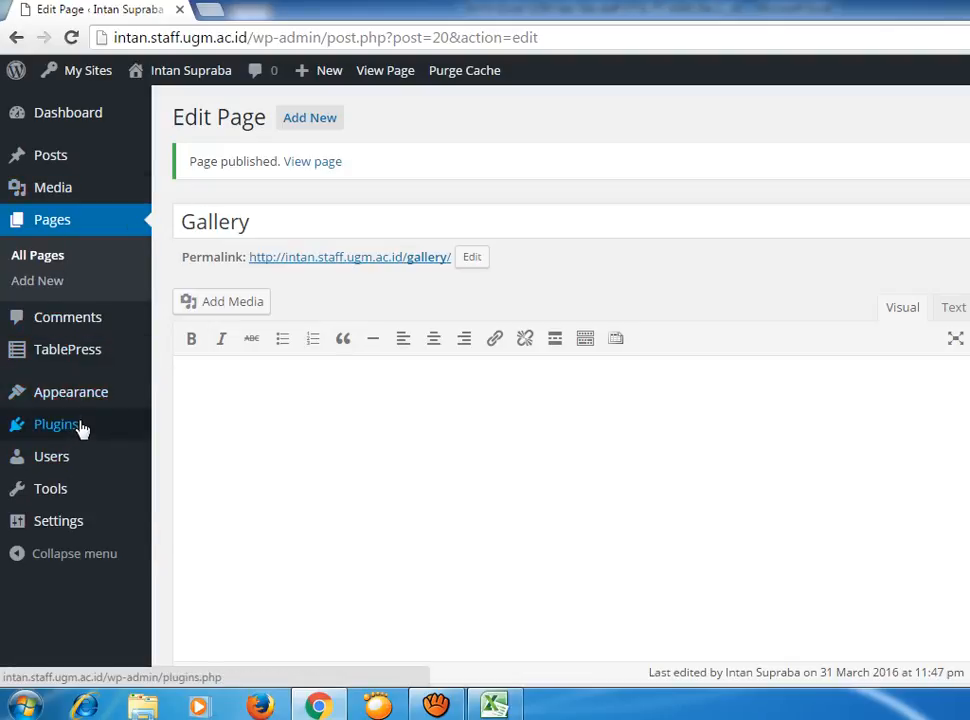
Check Gallery in the Courses menu structure, then go to the Pages list.
mouse_move(93, 399)
click(192, 478)
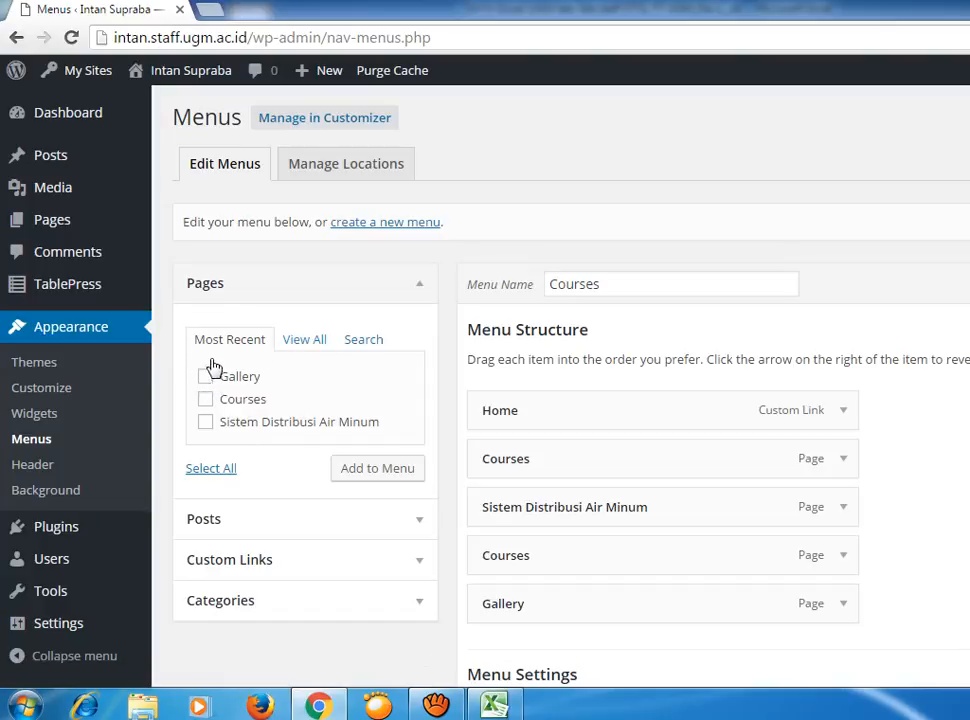
mouse_move(62, 221)
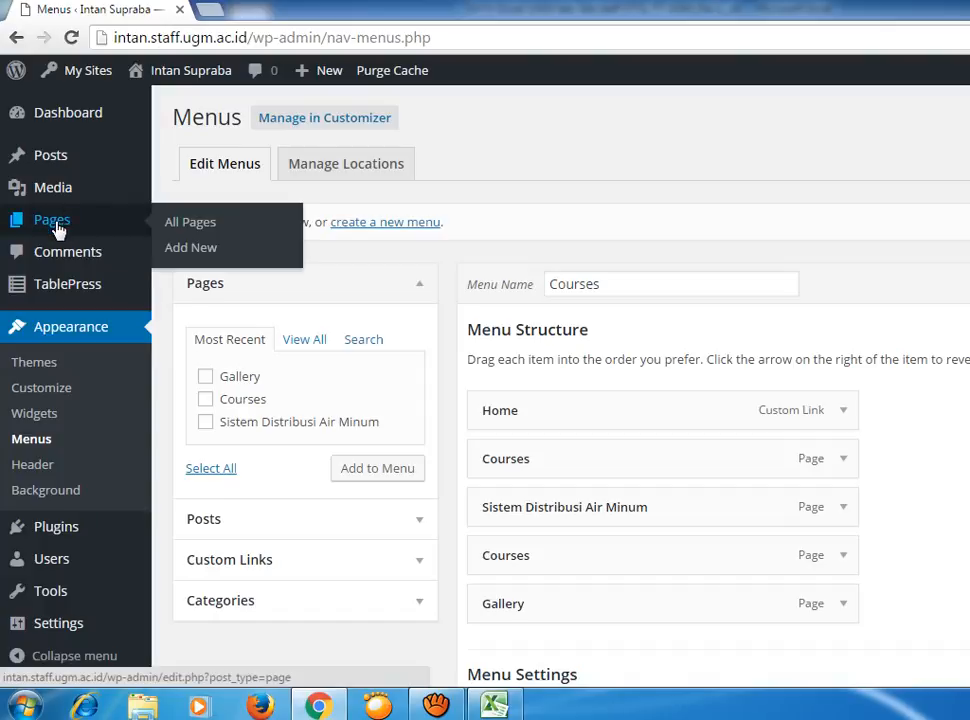
click(57, 227)
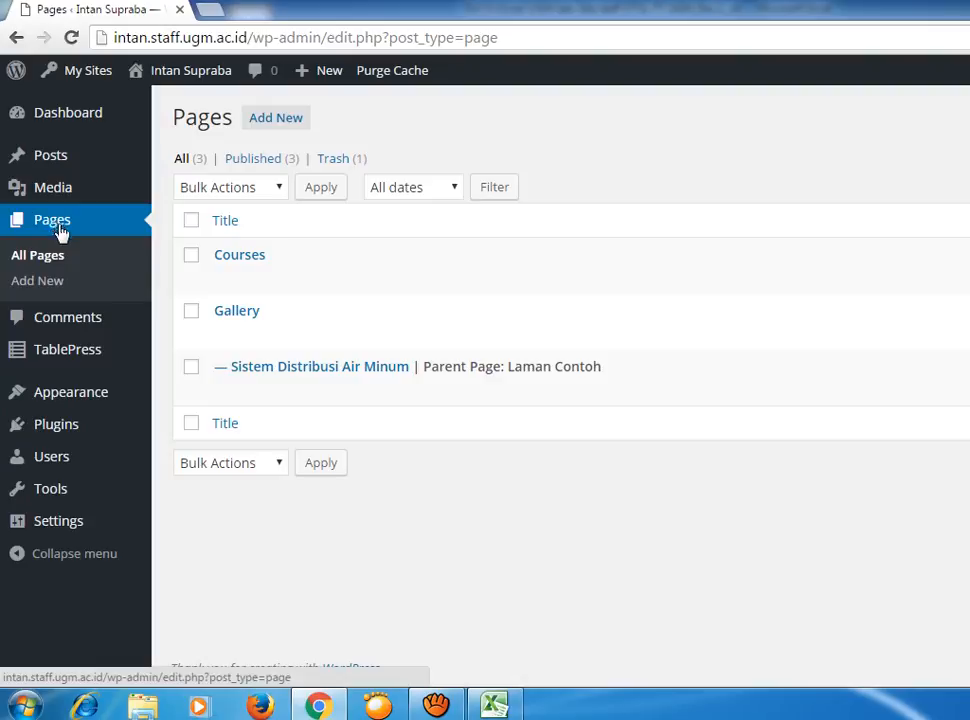
Make Courses the parent of Sistem Distribusi Air Minum, update it, and view the live site.
click(193, 368)
click(228, 396)
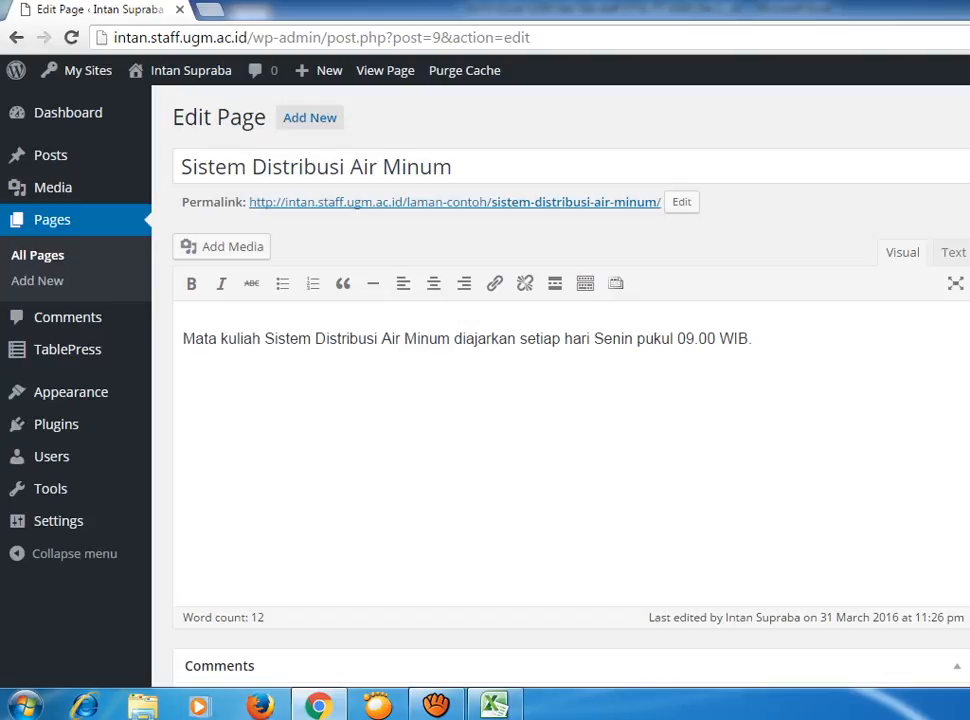
scroll(570, 400, down, 1)
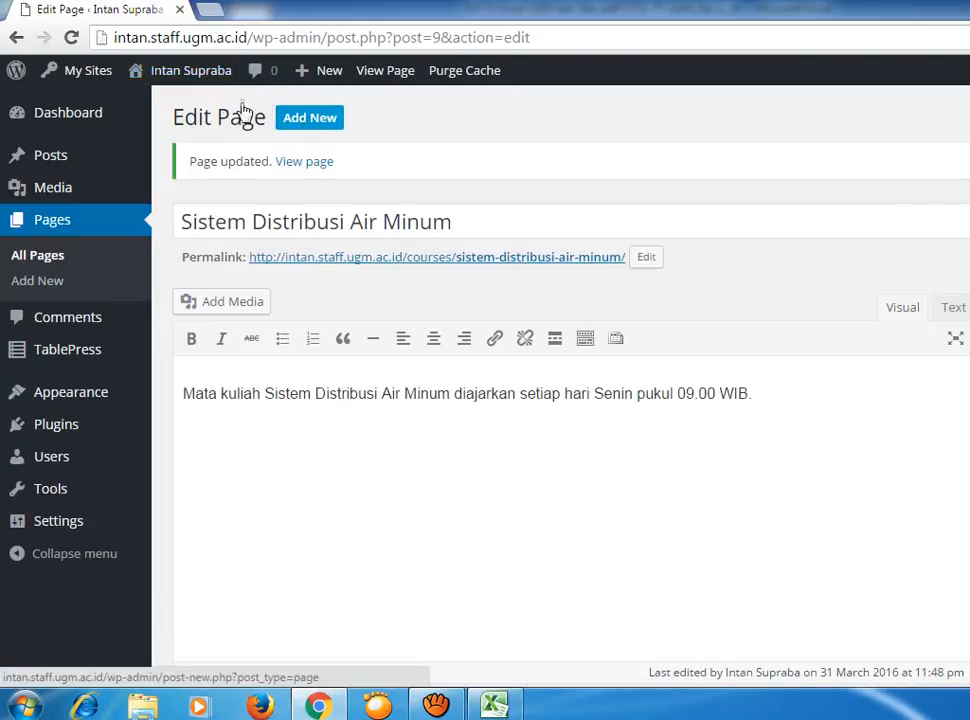
mouse_move(210, 82)
click(138, 103)
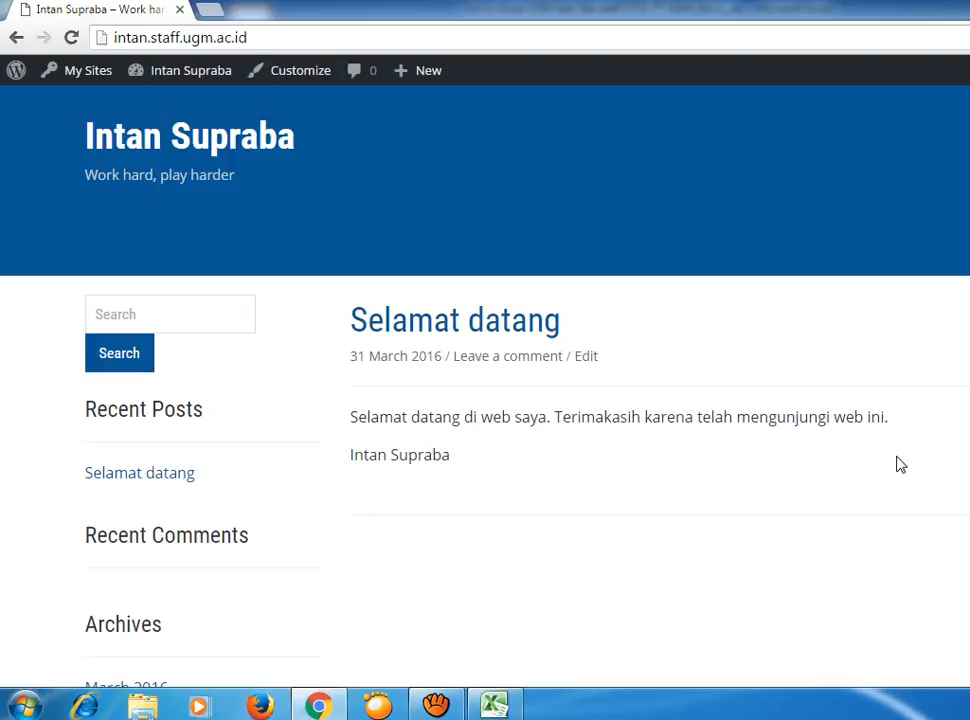
Back in Appearance > Menus, assign the Courses menu to the Top Menu location and save.
mouse_move(143, 78)
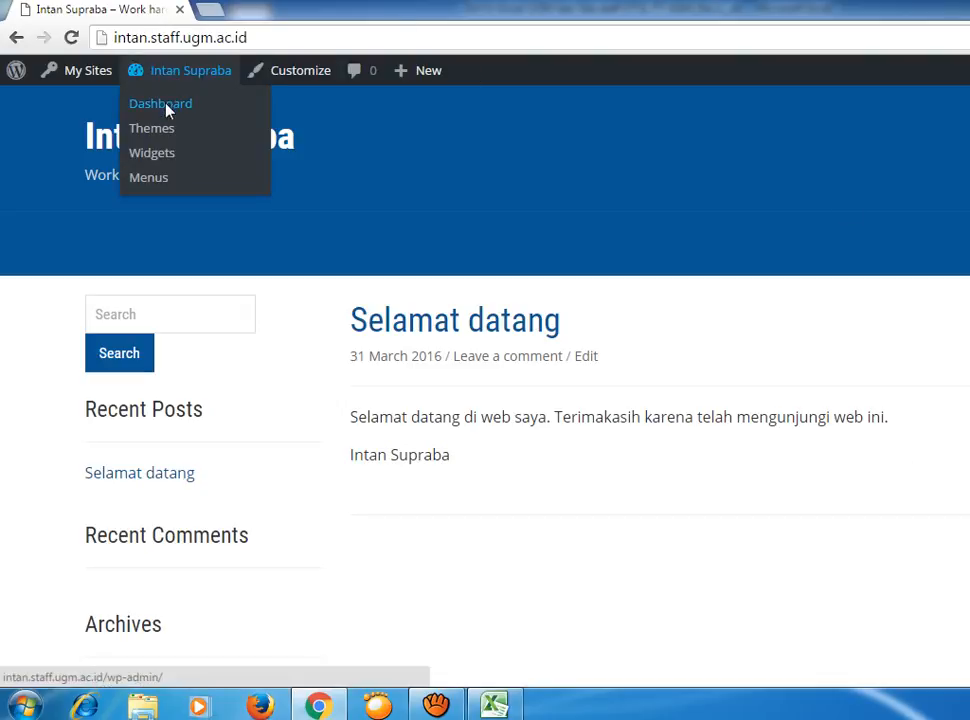
click(162, 106)
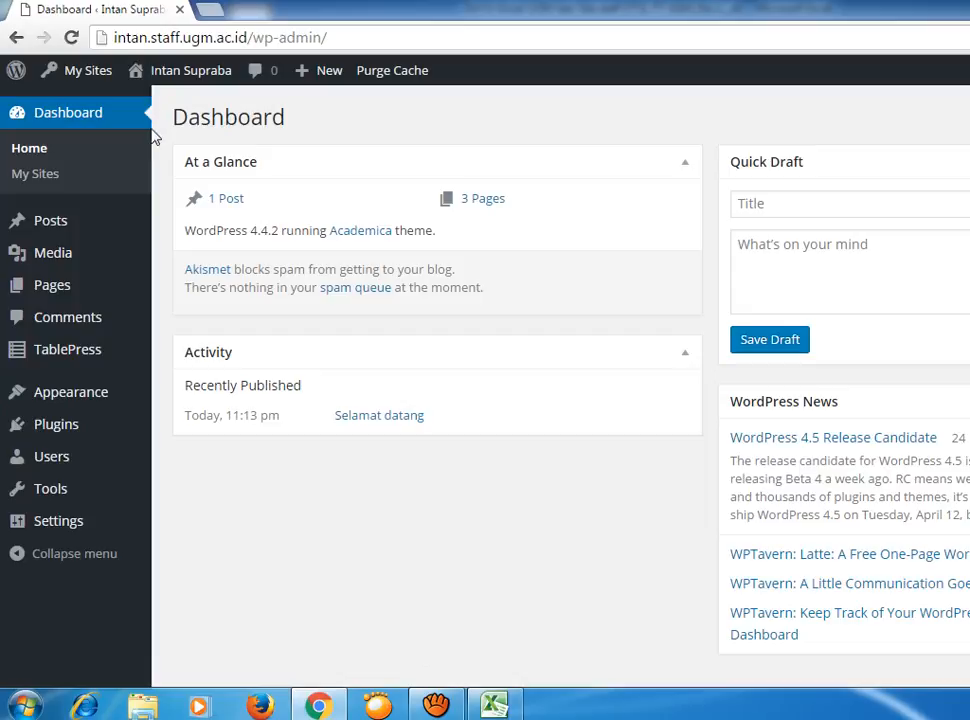
mouse_move(90, 398)
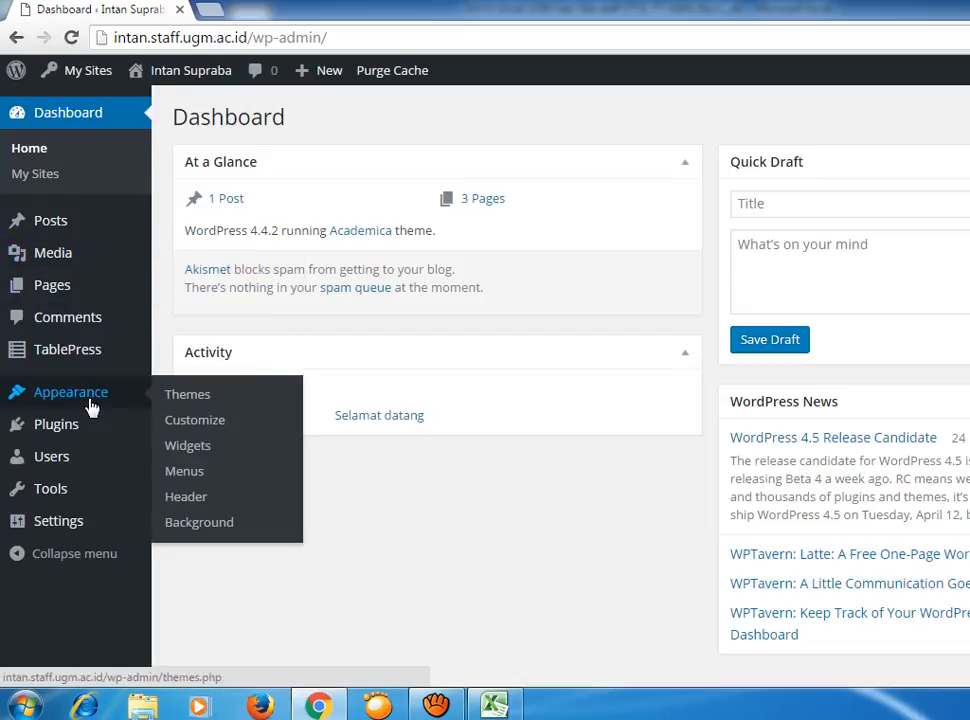
click(188, 474)
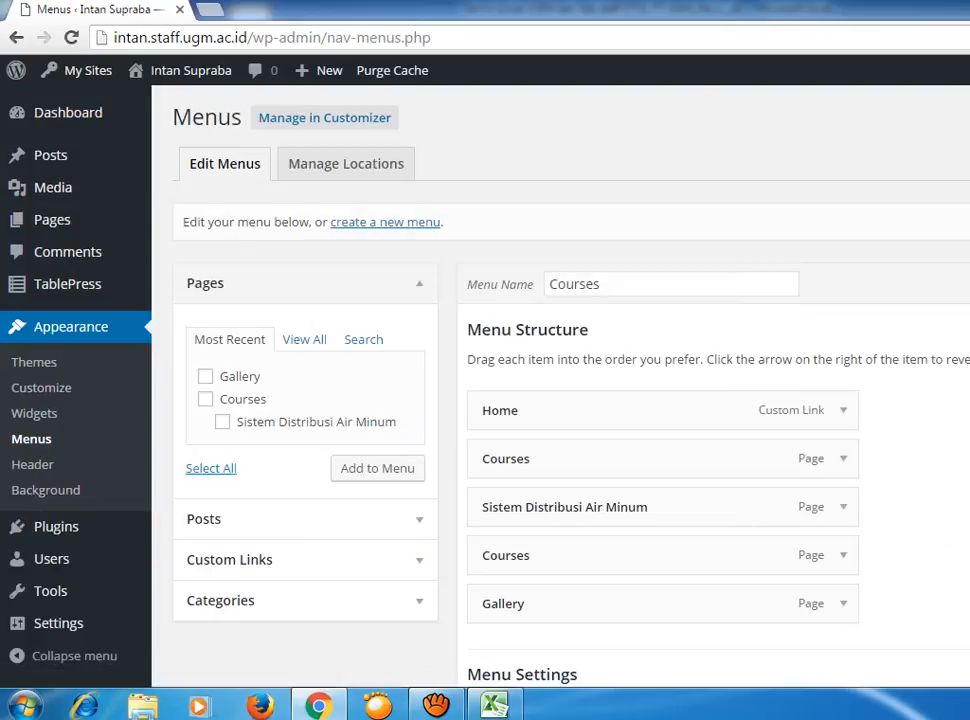
scroll(560, 400, down, 1)
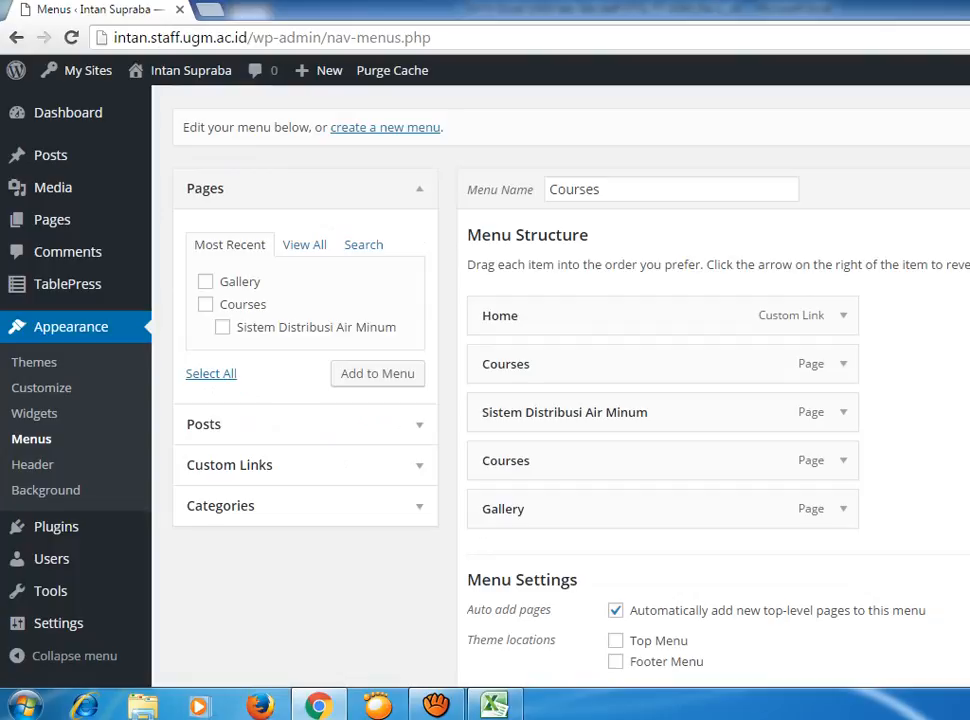
scroll(560, 400, down, 1)
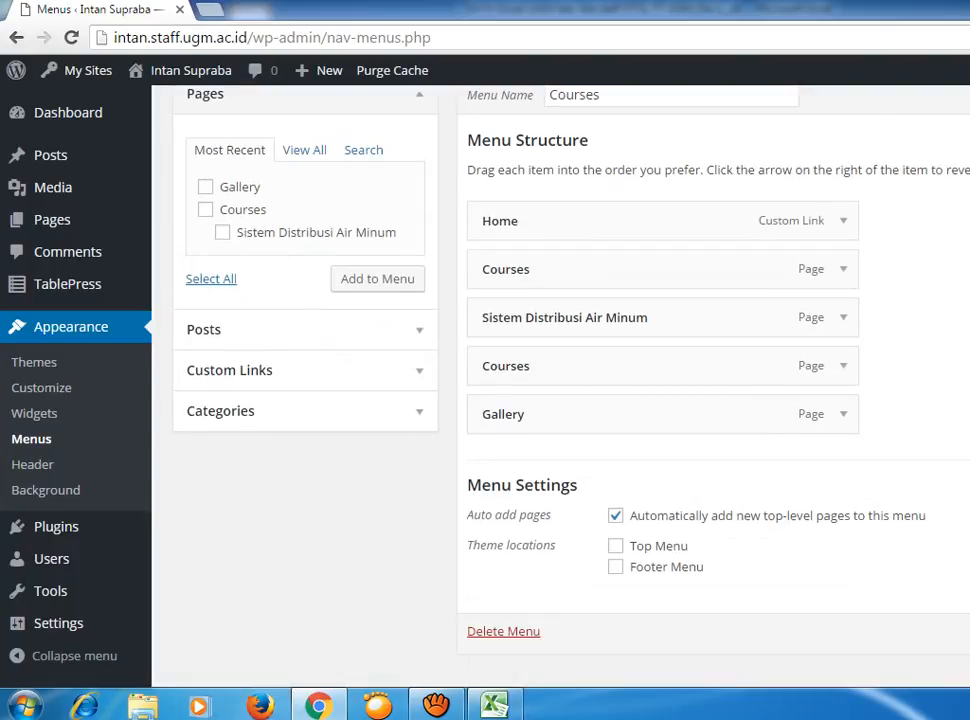
click(615, 546)
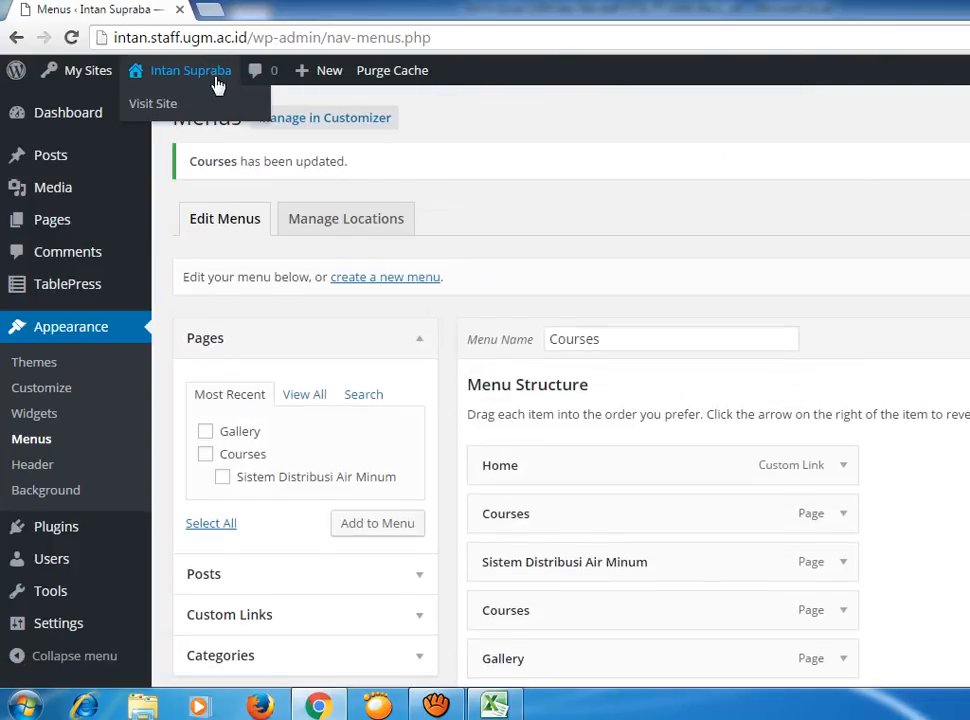
Visit the live site to see the top menu: Home, Courses, Sistem Distribusi Air Minum, Courses, Gallery.
click(146, 101)
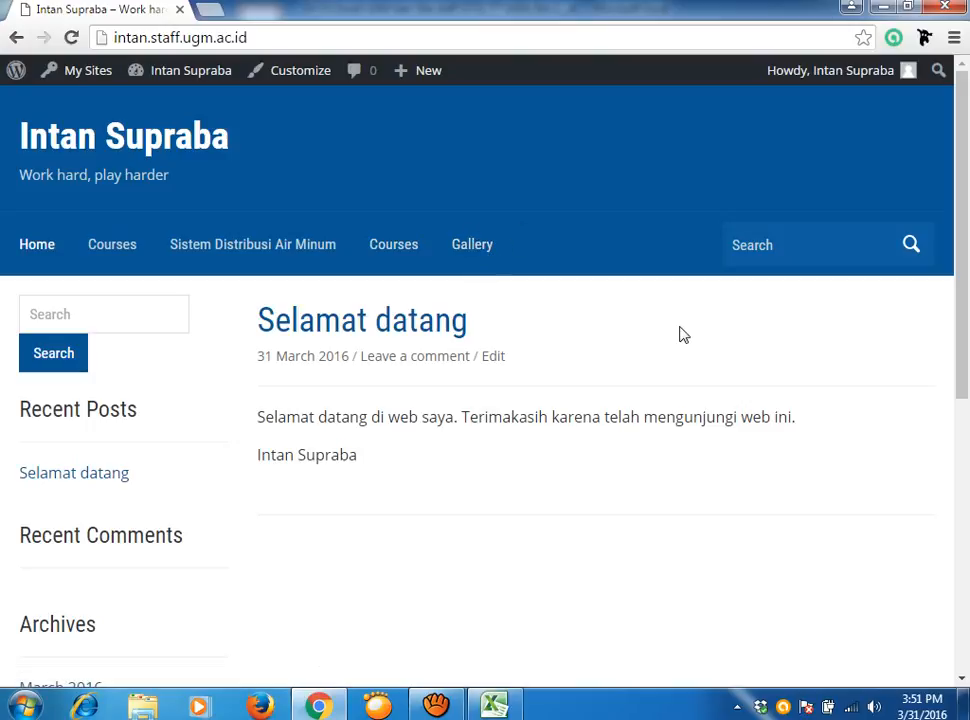
Return to the Dashboard and open Pages > All Pages.
mouse_move(193, 80)
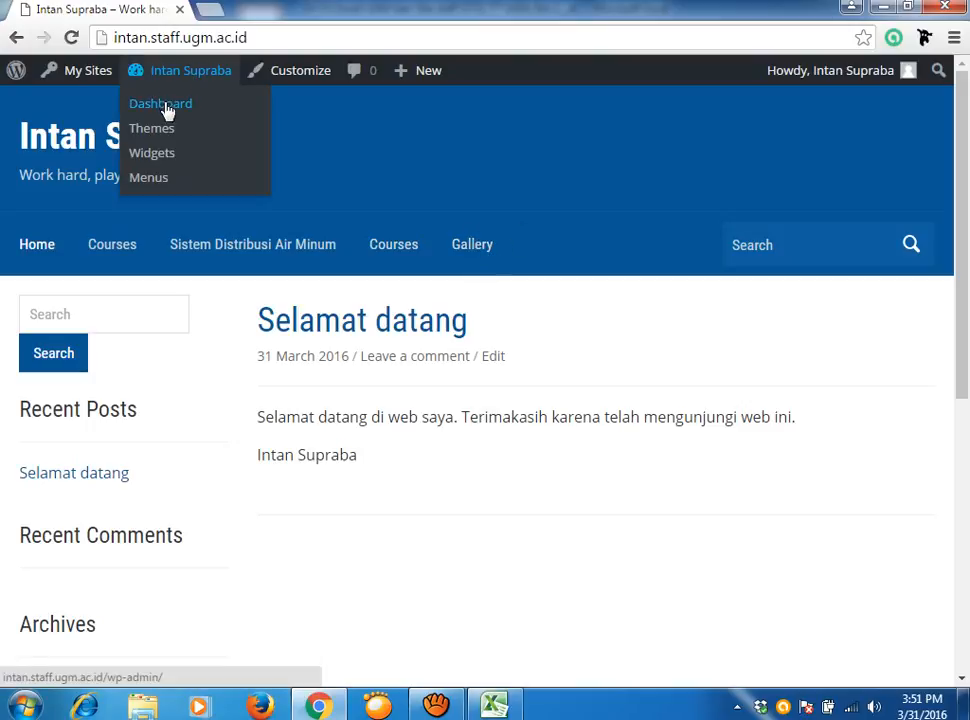
click(167, 107)
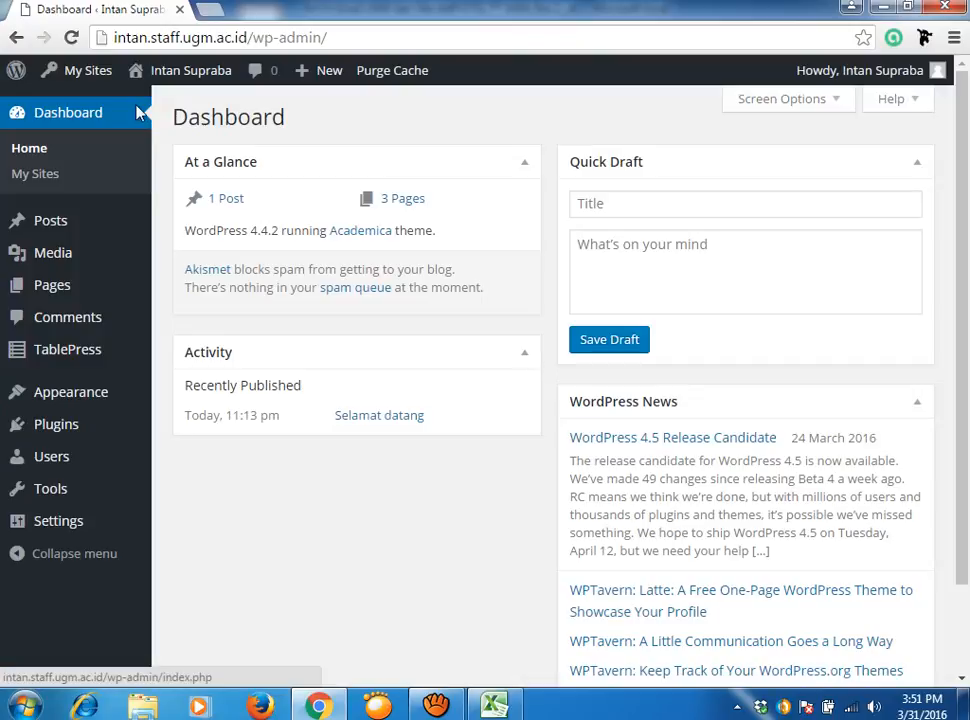
click(62, 287)
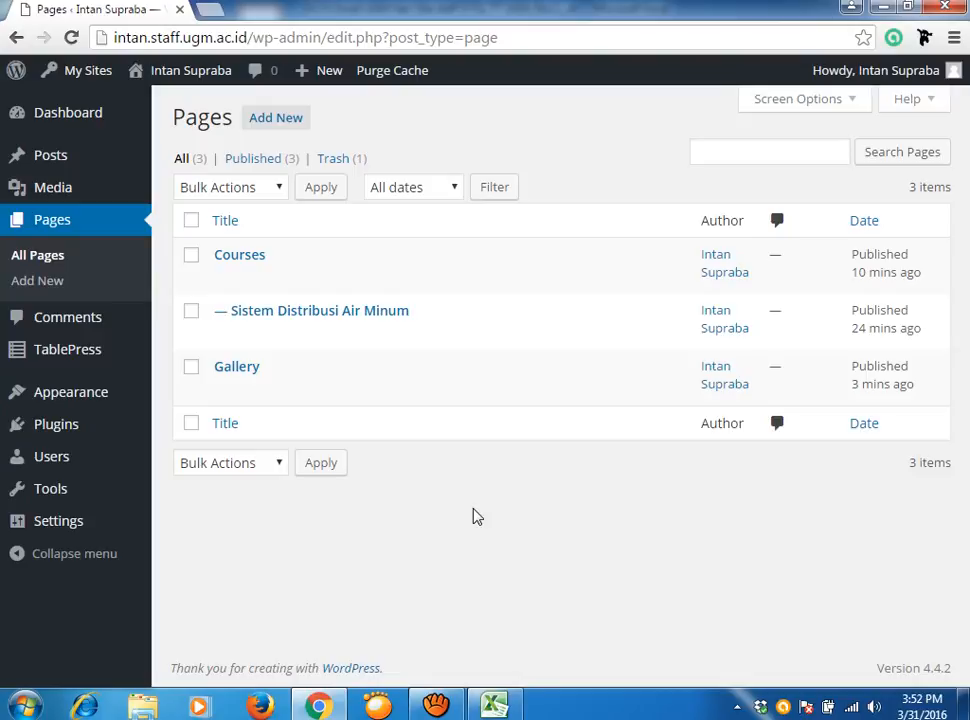
Edit Sistem Distribusi Air Minum, confirm its Parent is Courses, then start a new page.
mouse_move(385, 310)
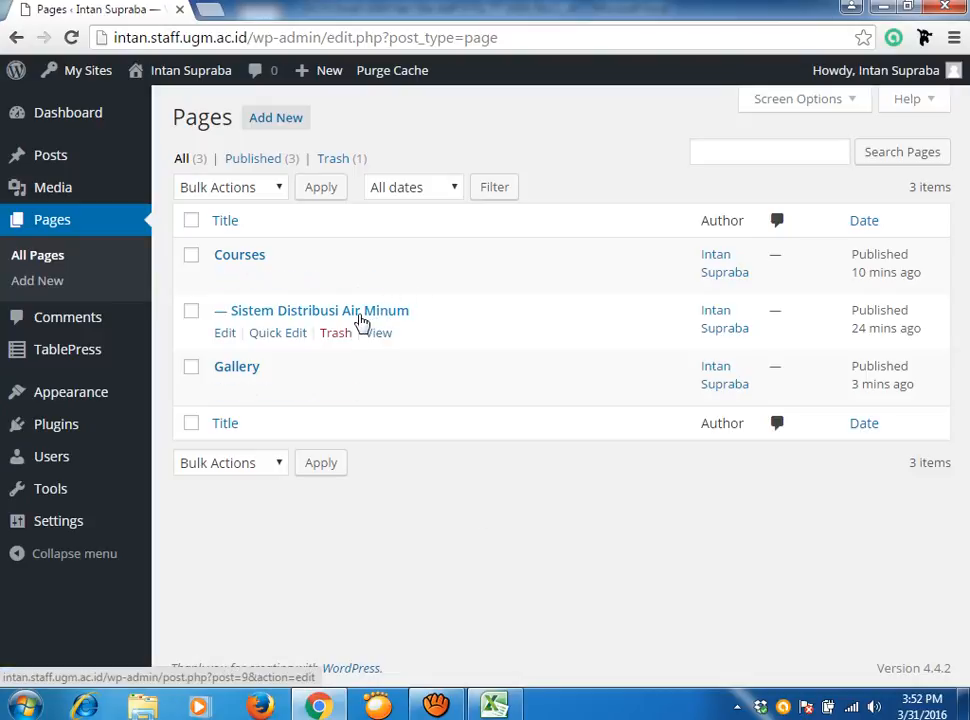
click(224, 334)
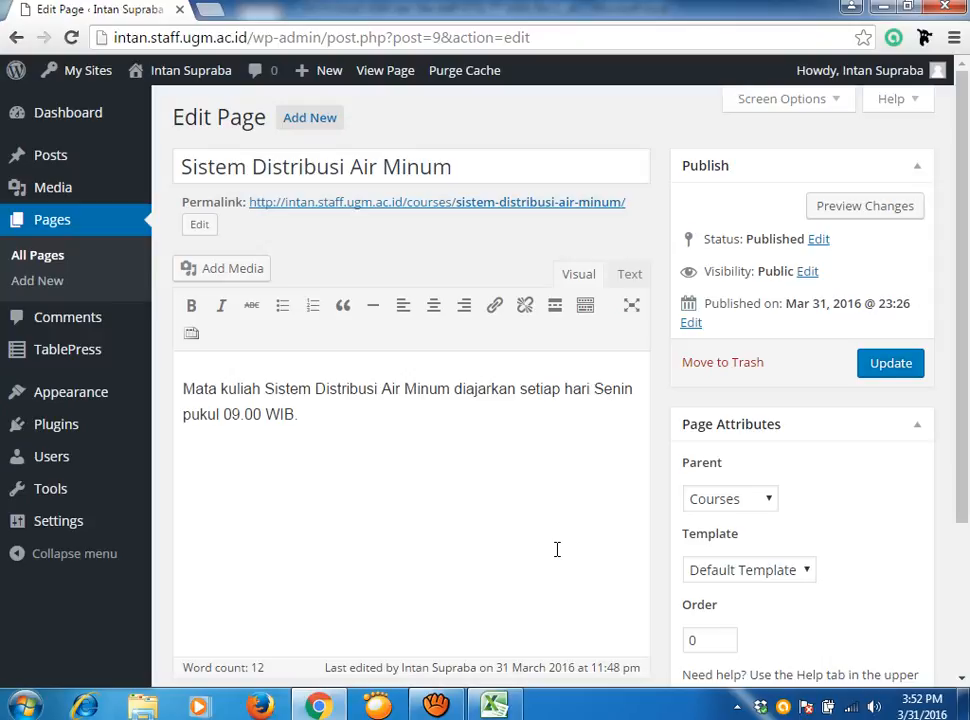
click(767, 500)
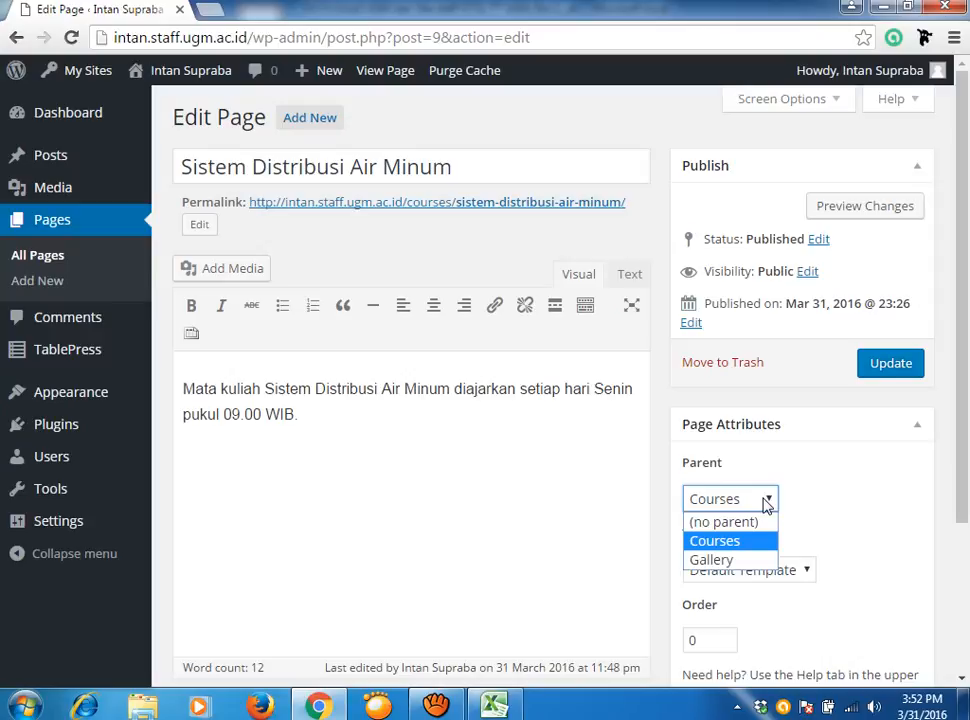
mouse_move(176, 78)
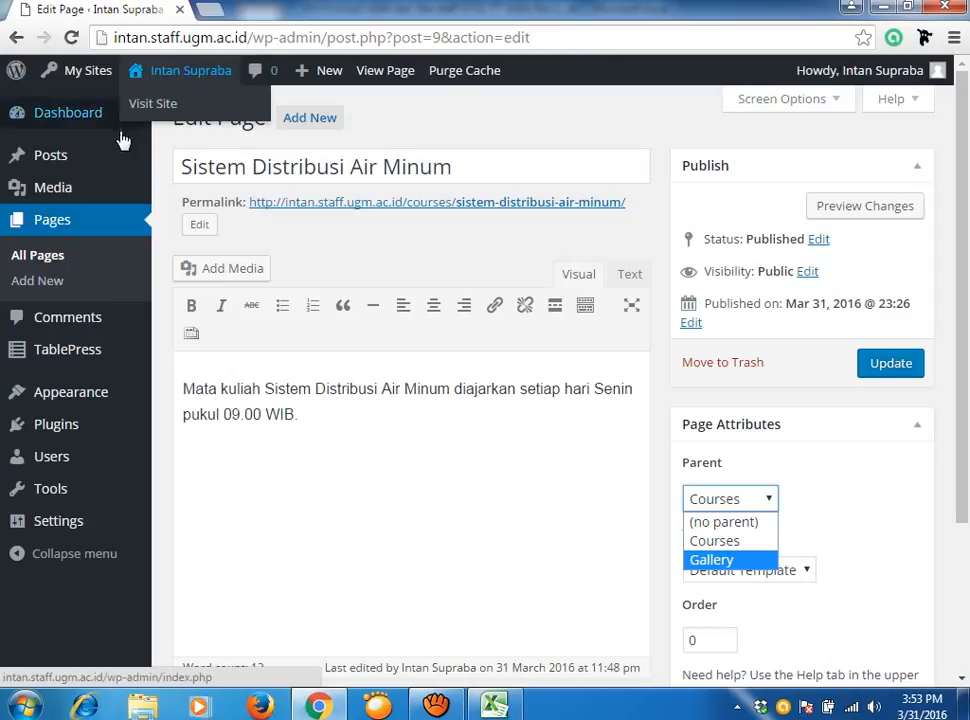
click(30, 283)
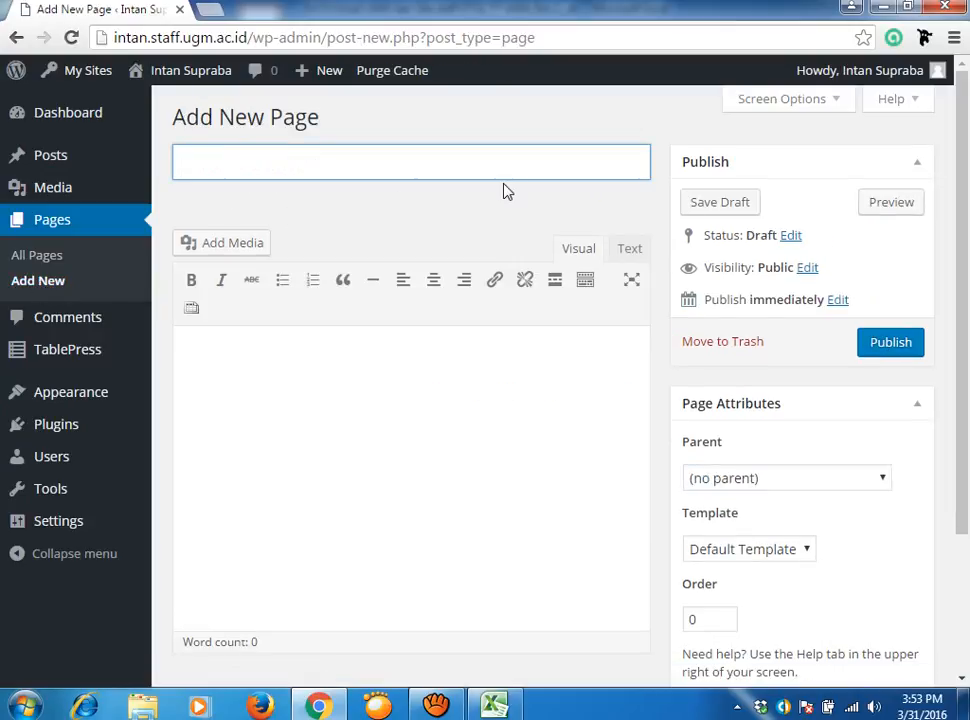
Publish the 'Teknik Penyehatan dan Lingkungan' page with parent Courses and order 1.
text(Teknik )
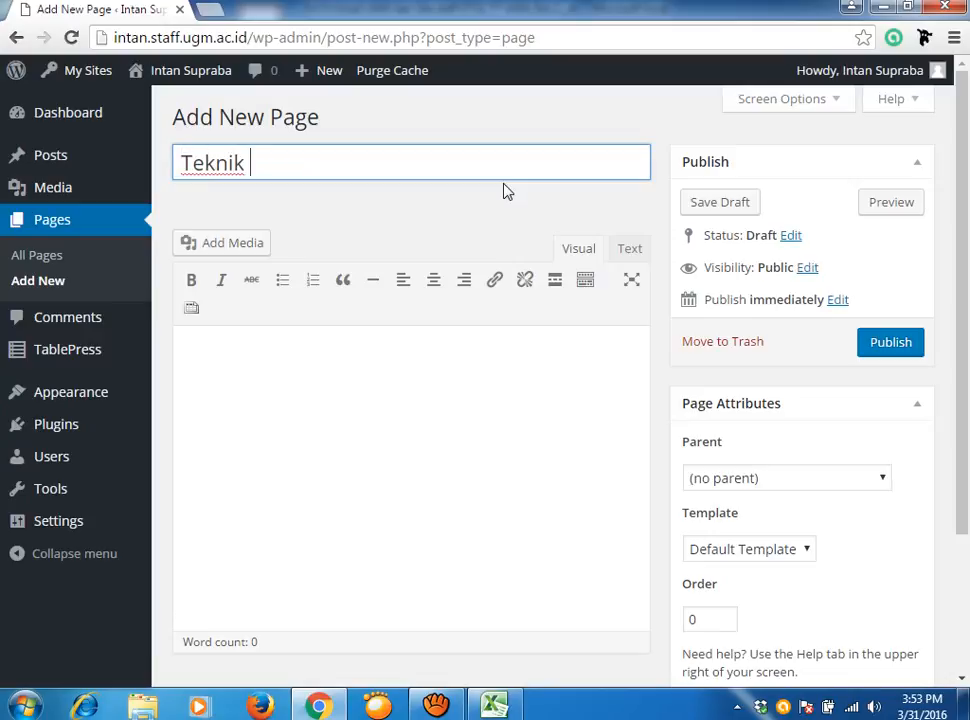
text(Penyehatan)
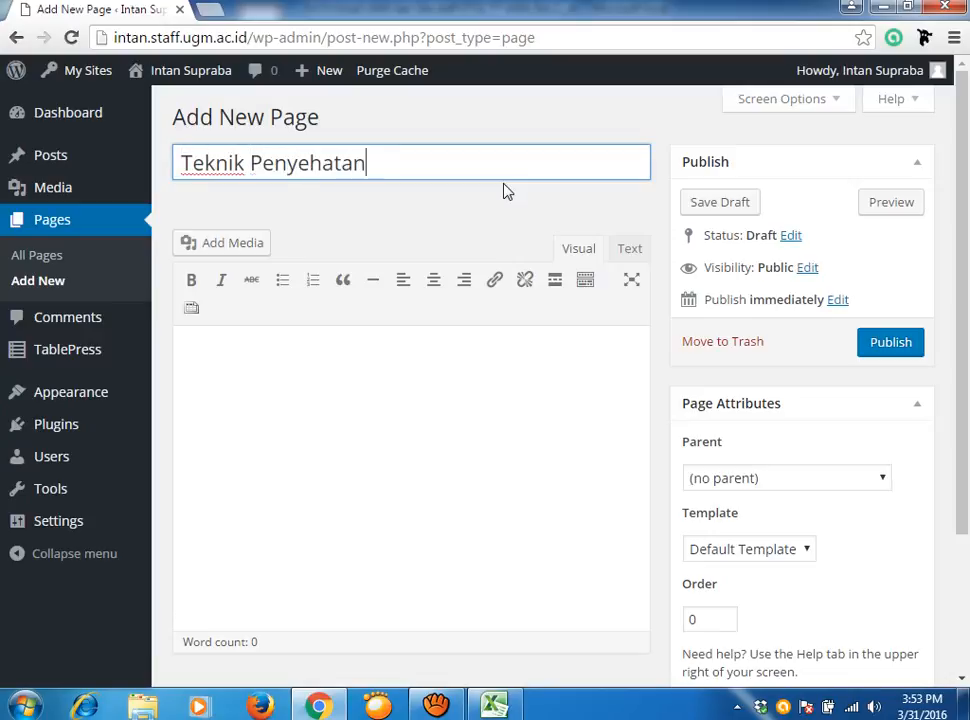
text( dan Lingkungan)
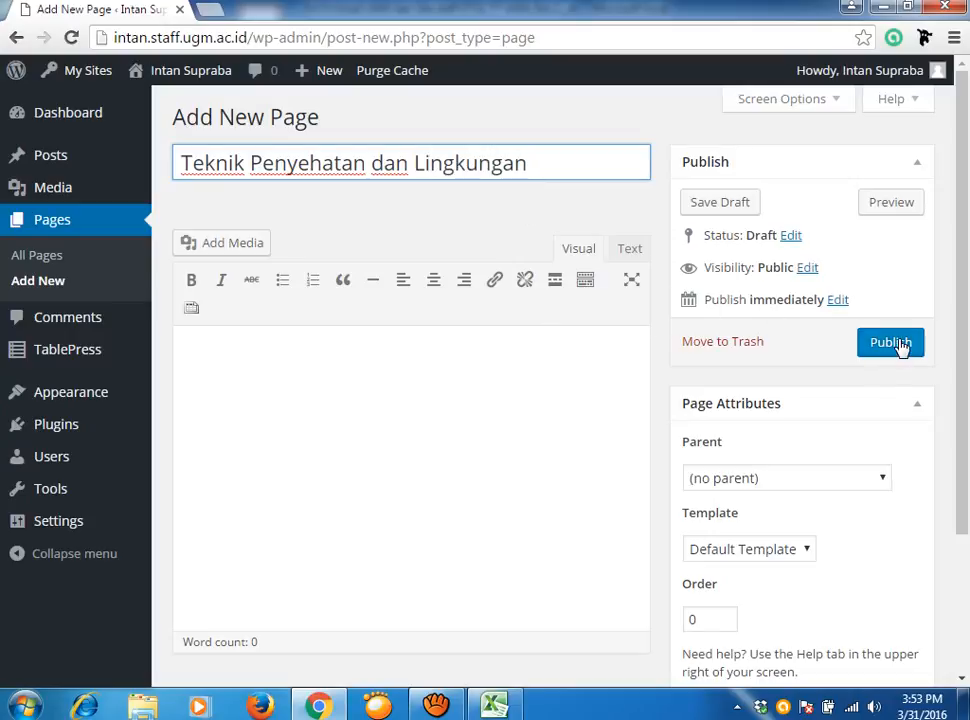
click(884, 482)
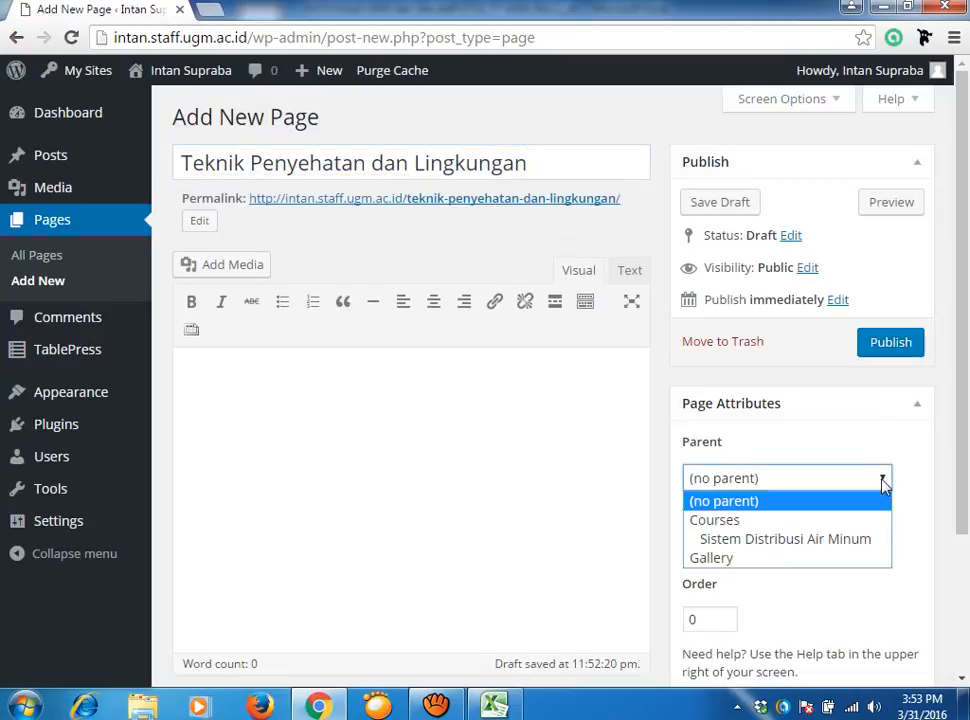
click(822, 526)
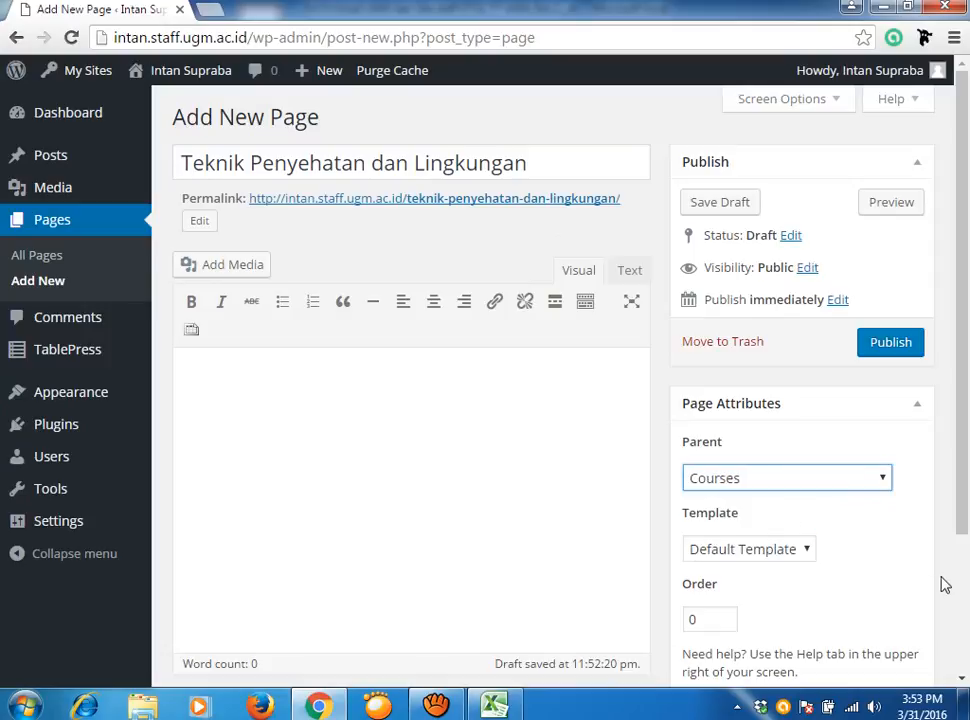
click(708, 624)
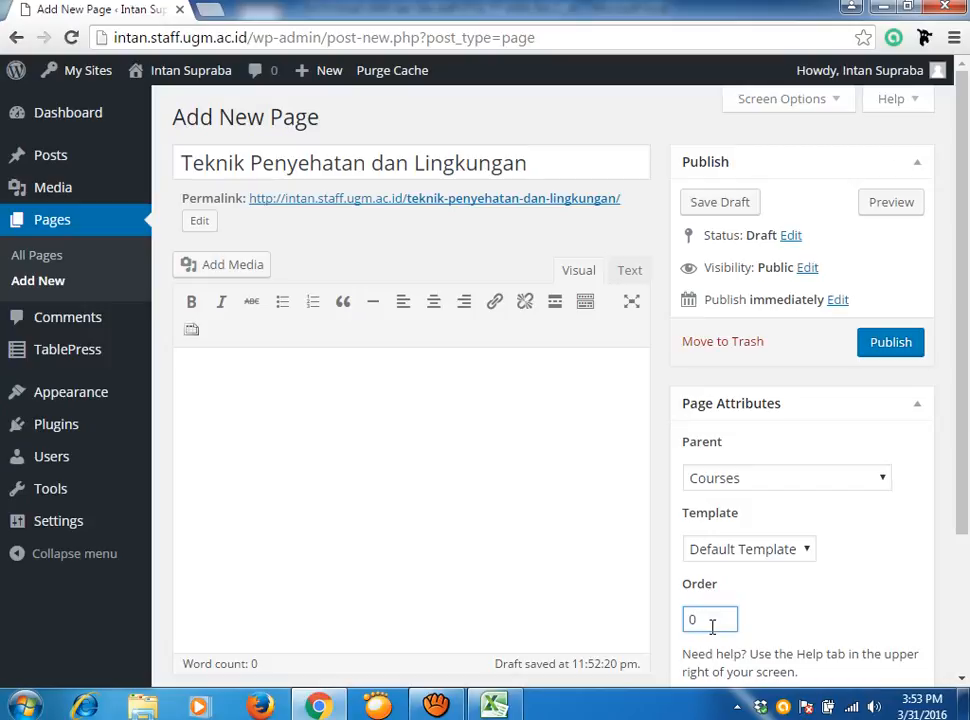
key(BackSpace)
text(1)
click(898, 349)
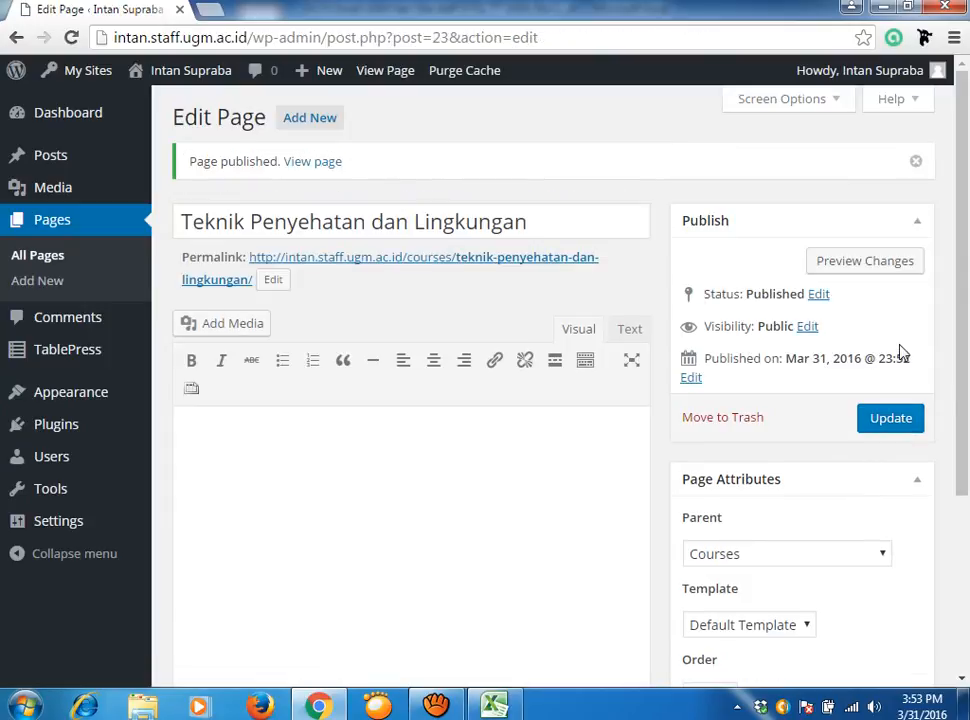
Uncheck 'Automatically add new top-level pages' in the Courses menu, save, and view the live front page.
mouse_move(180, 72)
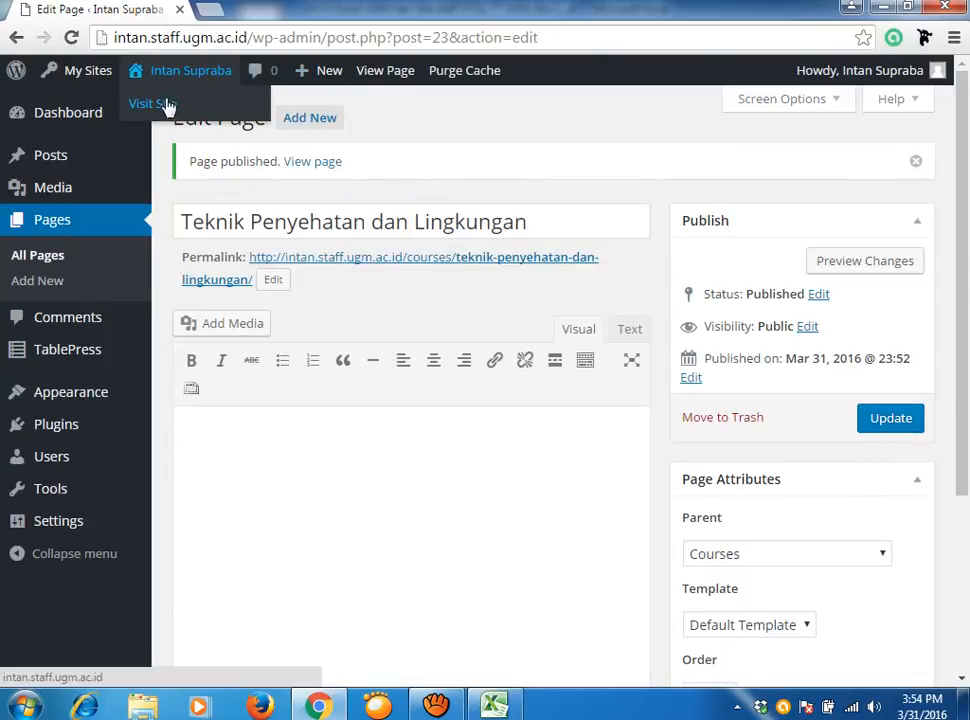
click(157, 106)
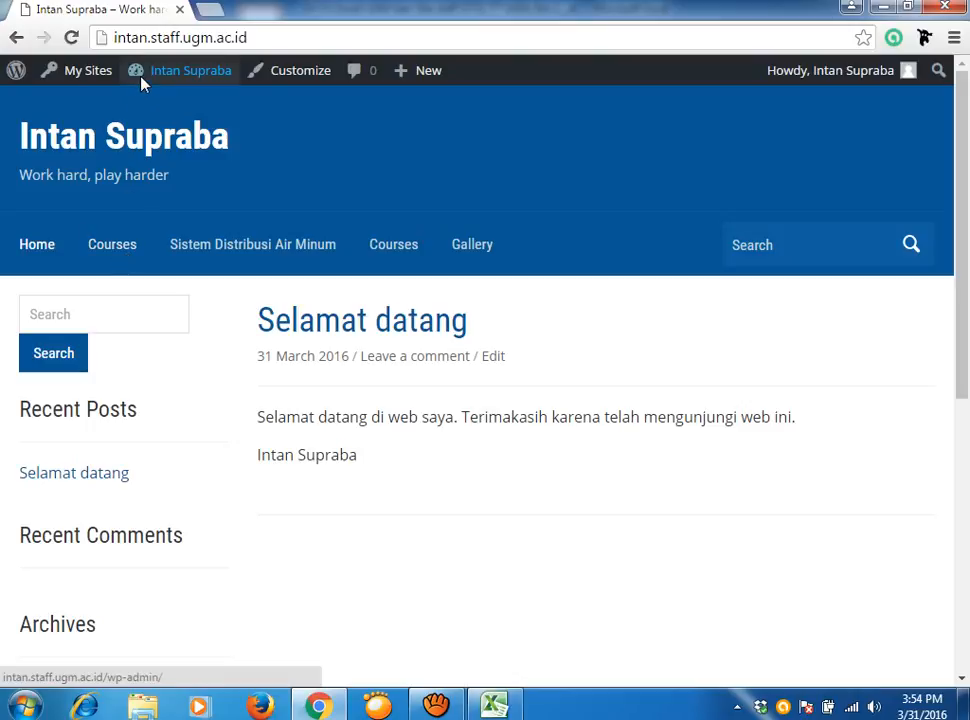
mouse_move(143, 72)
click(148, 179)
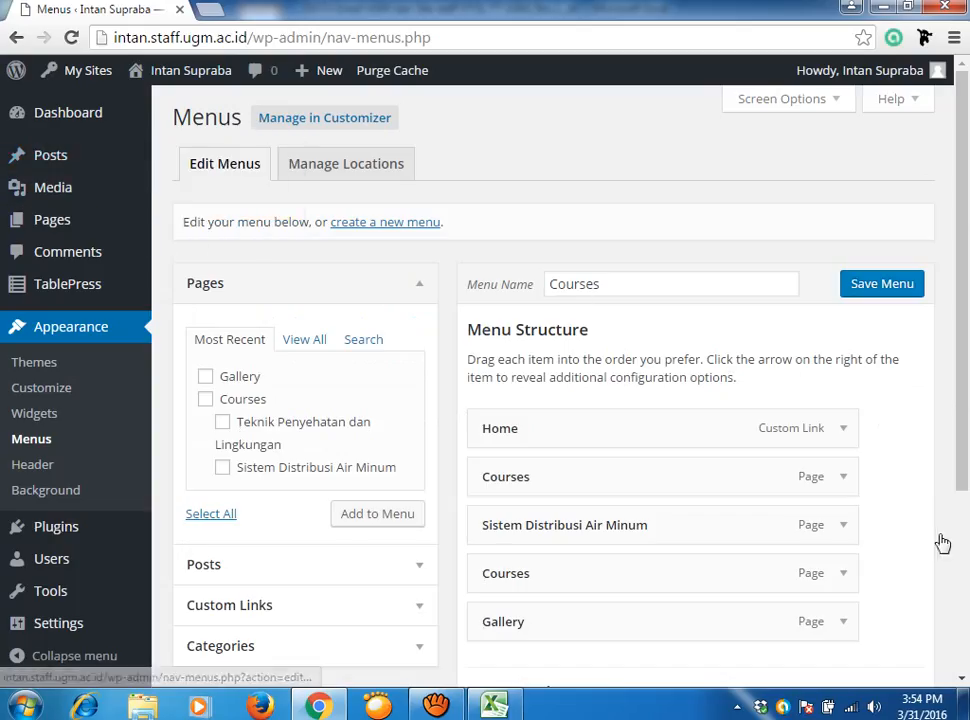
drag(961, 440, 968, 625)
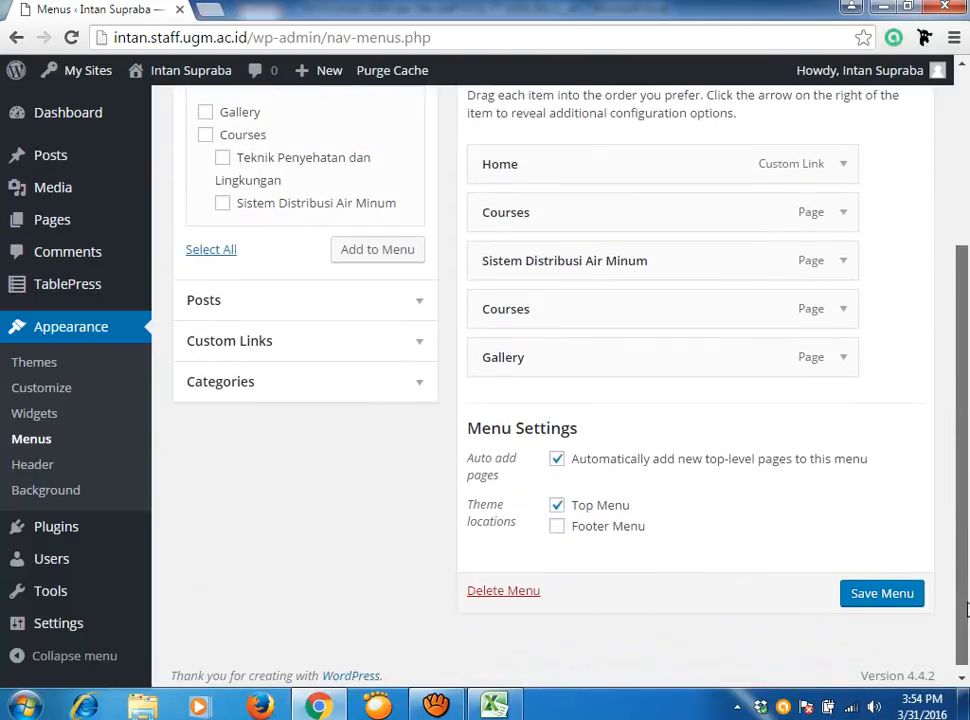
click(557, 458)
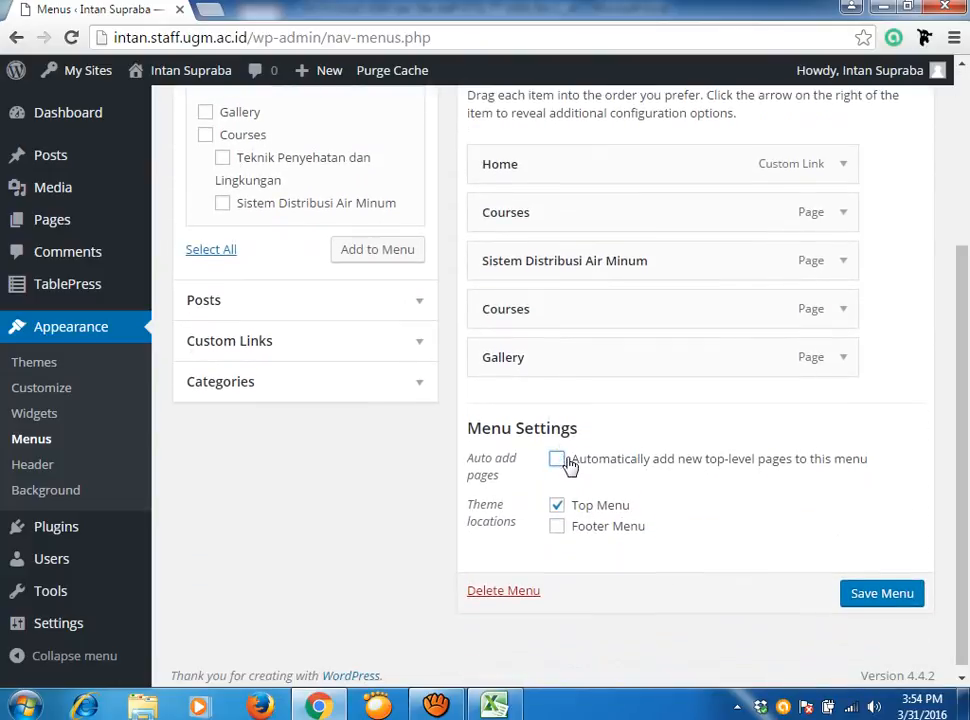
click(898, 597)
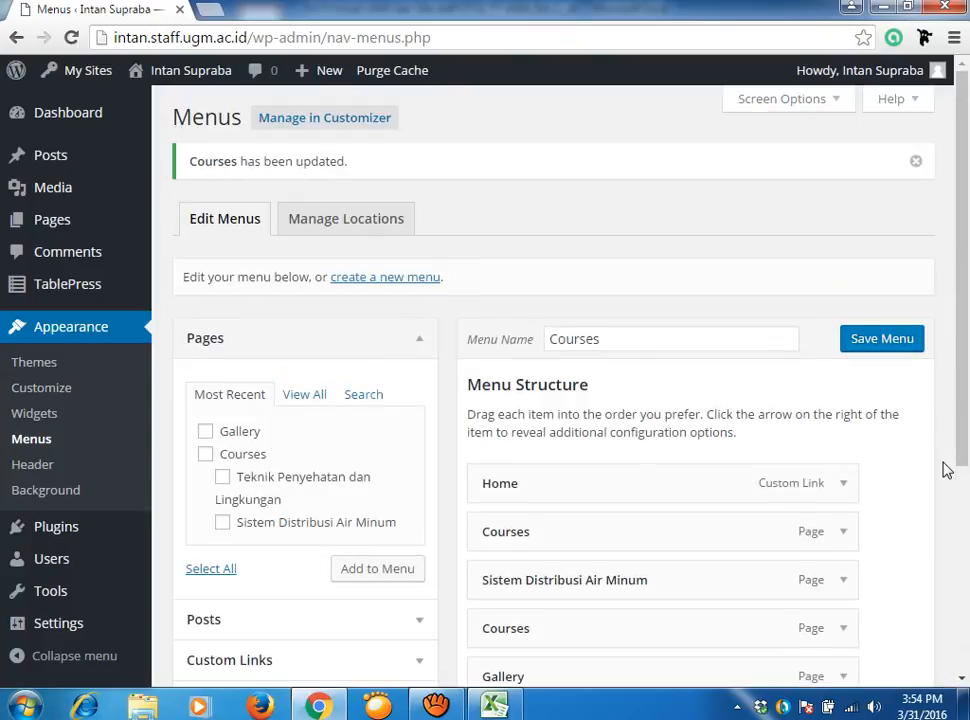
mouse_move(181, 86)
click(135, 106)
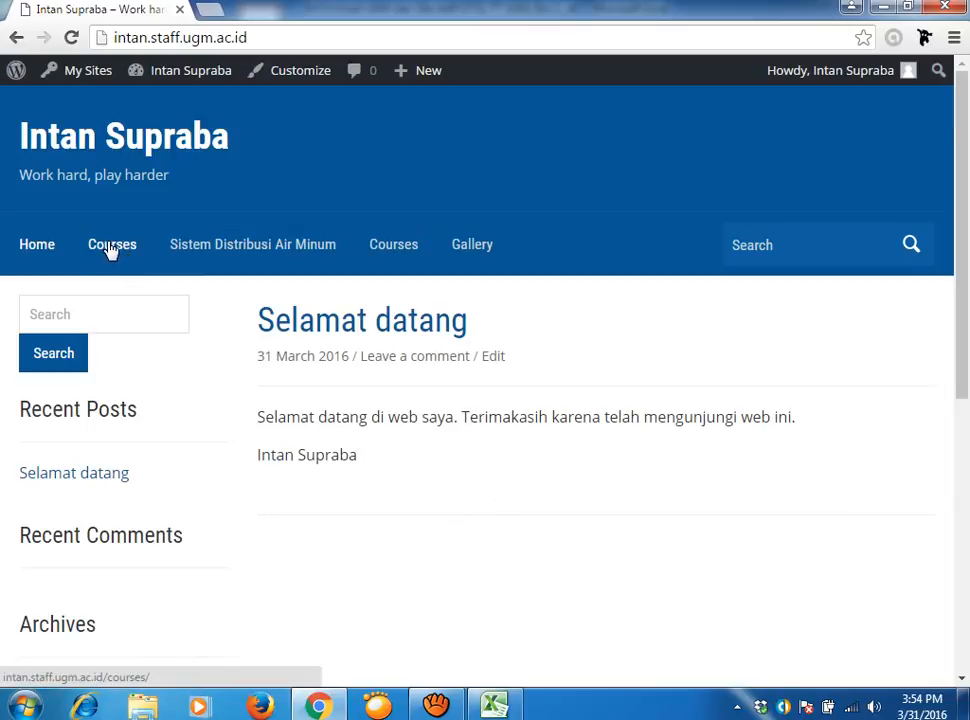
Open the Courses page and the second Courses menu entry, reloading the page twice.
click(105, 245)
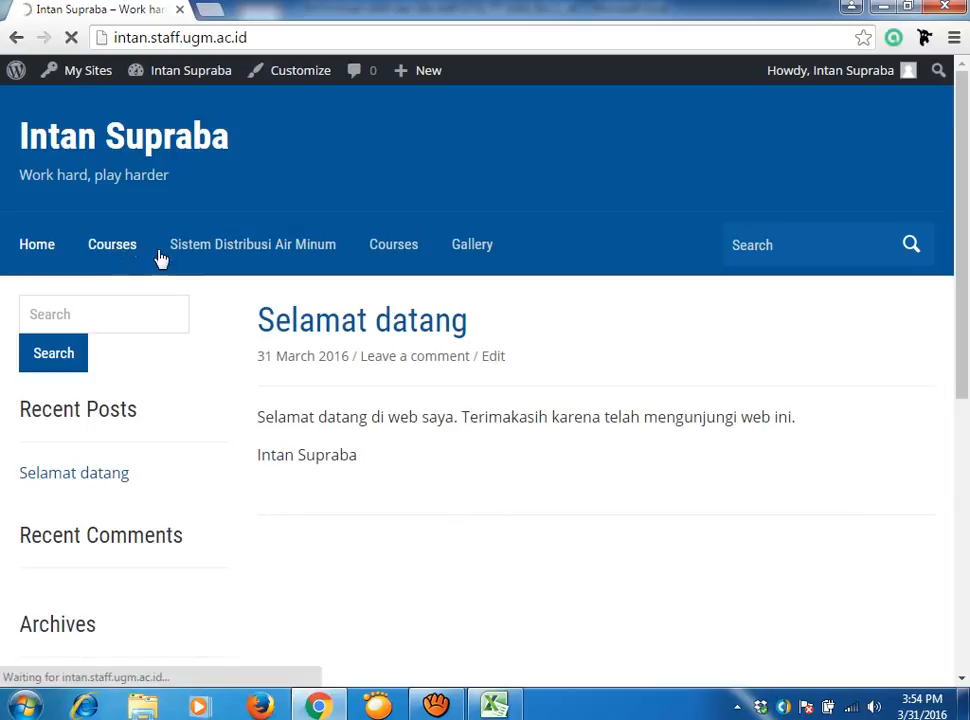
click(405, 254)
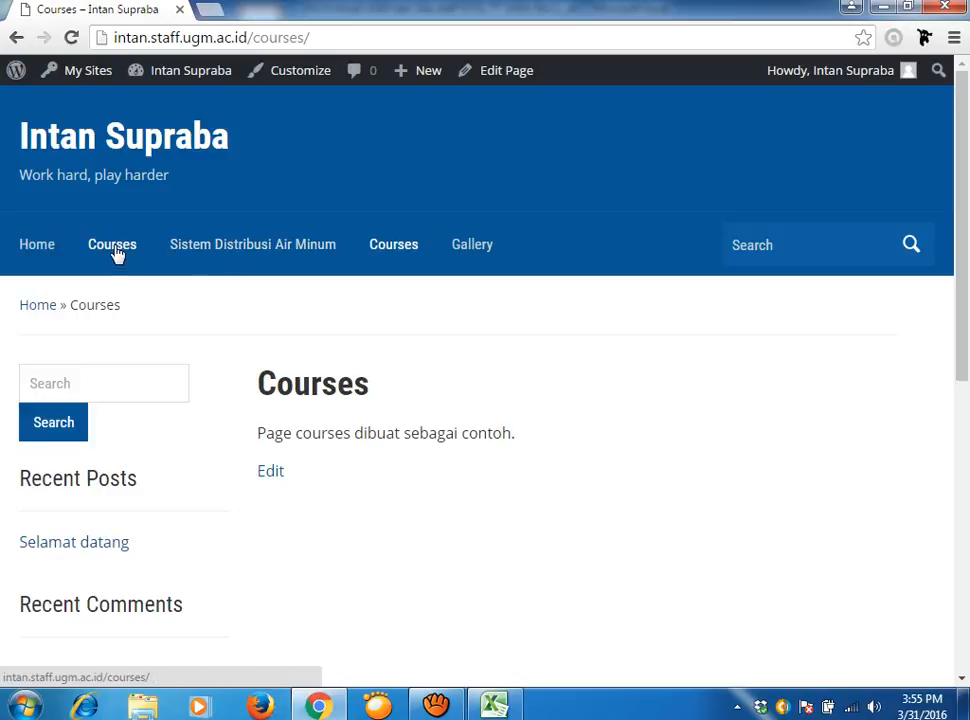
right_click(535, 534)
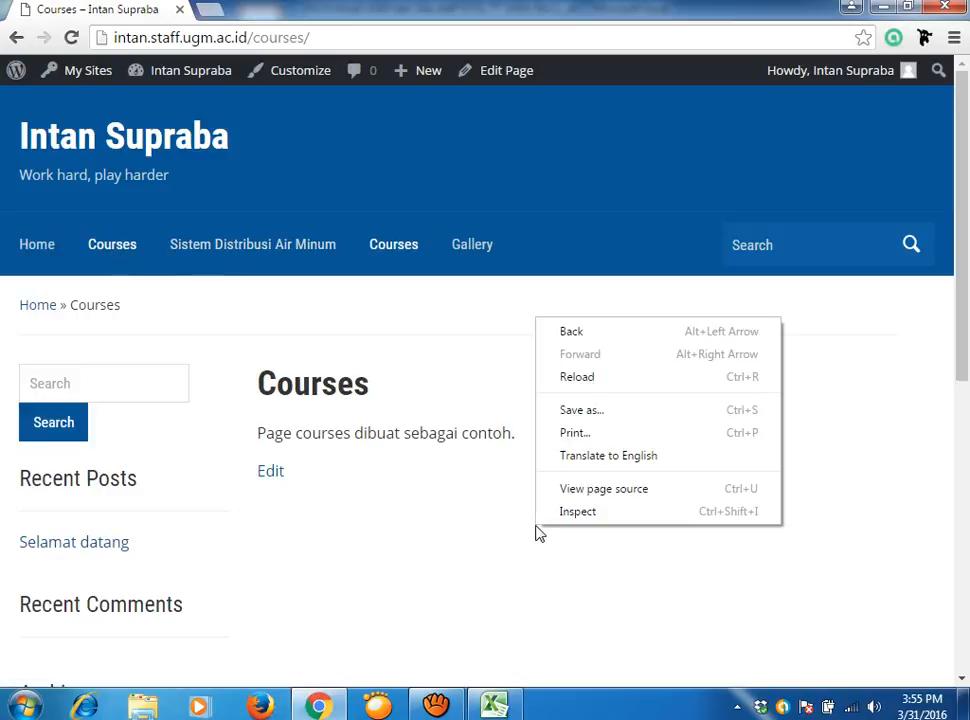
click(570, 378)
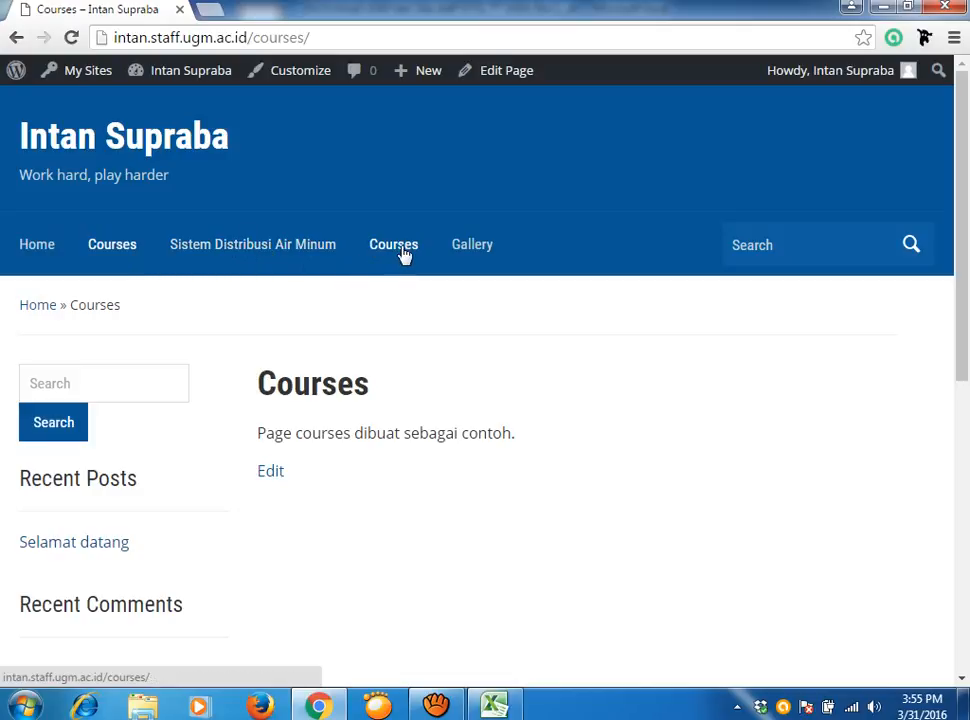
right_click(799, 505)
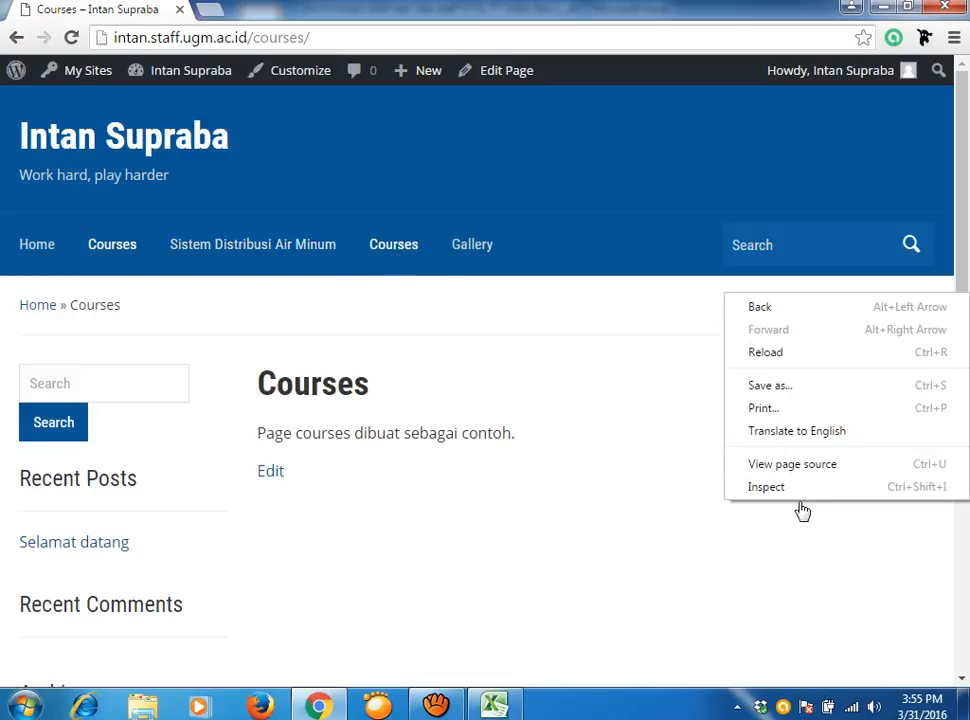
click(792, 358)
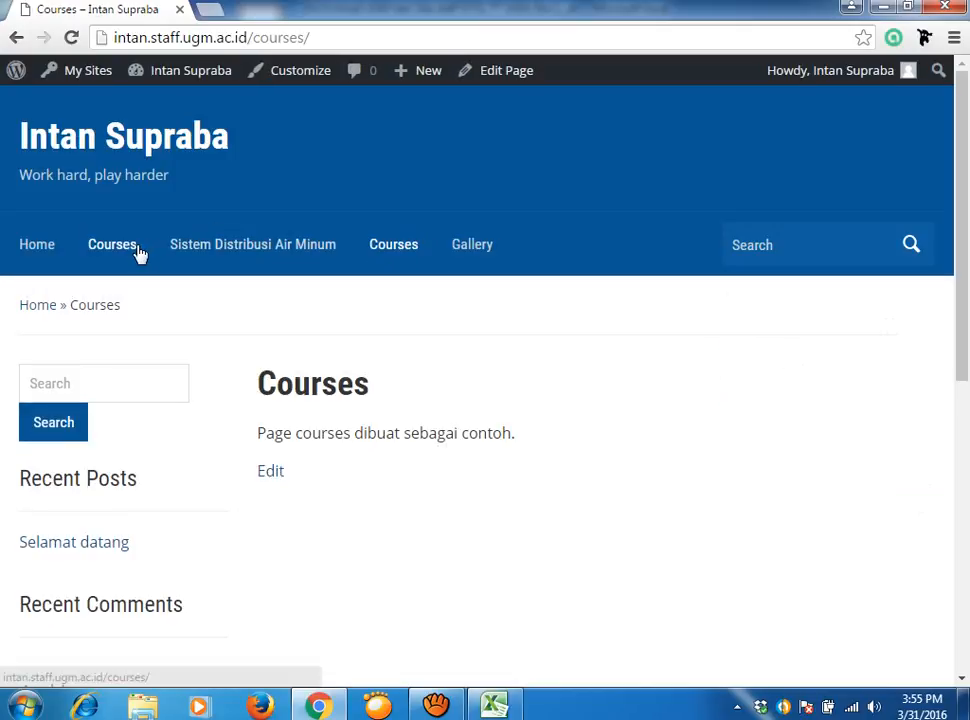
Visit the Sistem Distribusi Air Minum page, return to Courses, and reopen both Courses entries.
click(225, 252)
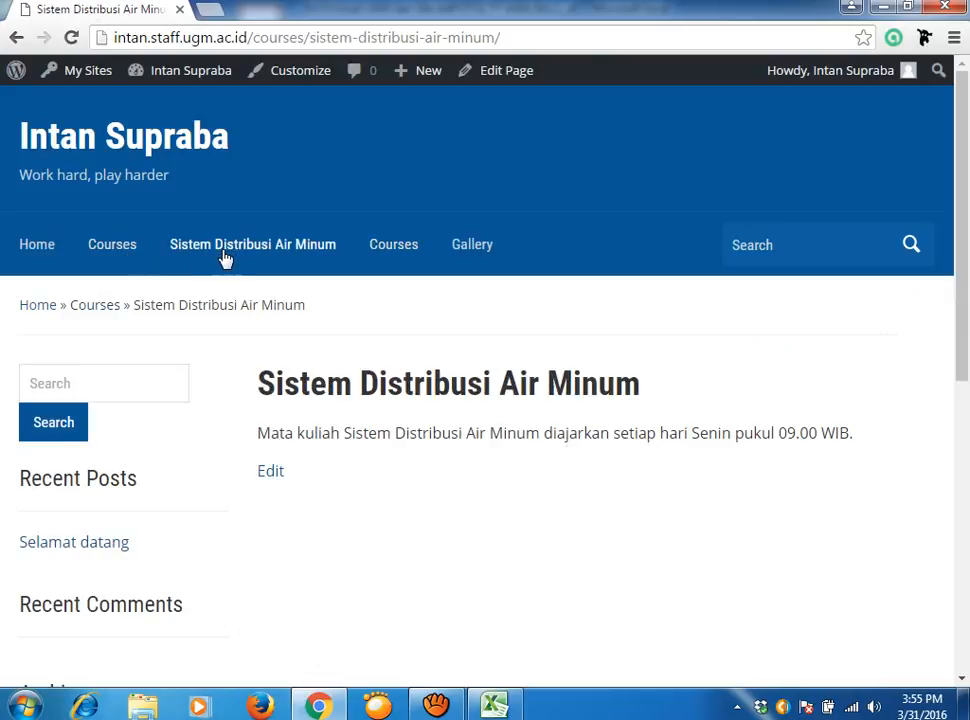
click(403, 253)
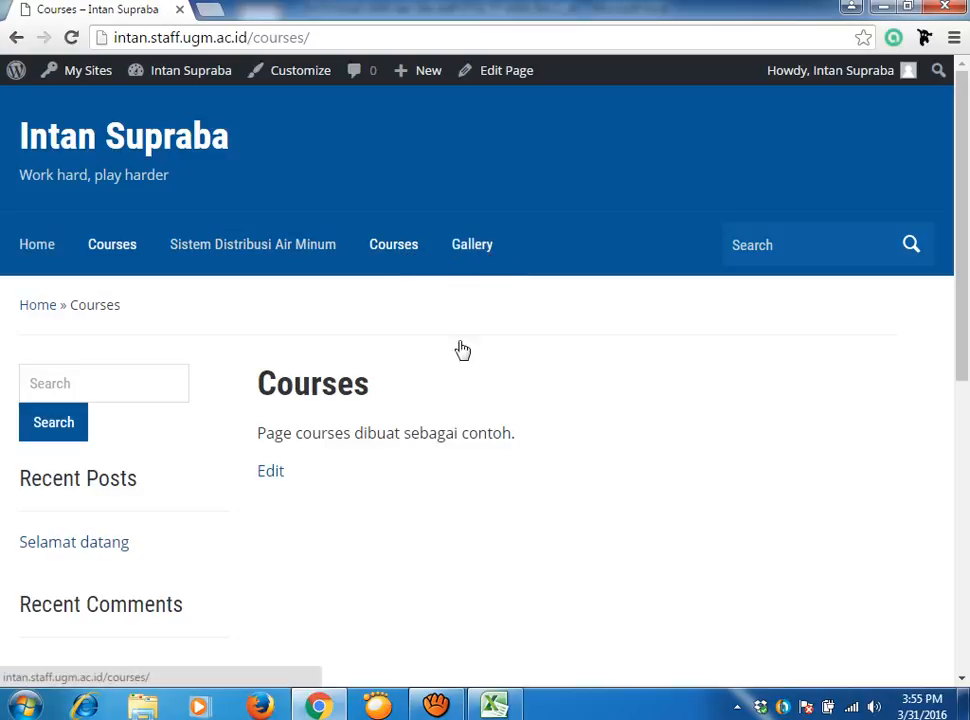
scroll(546, 502, down, 4)
scroll(541, 502, down, 3)
scroll(563, 524, up, 6)
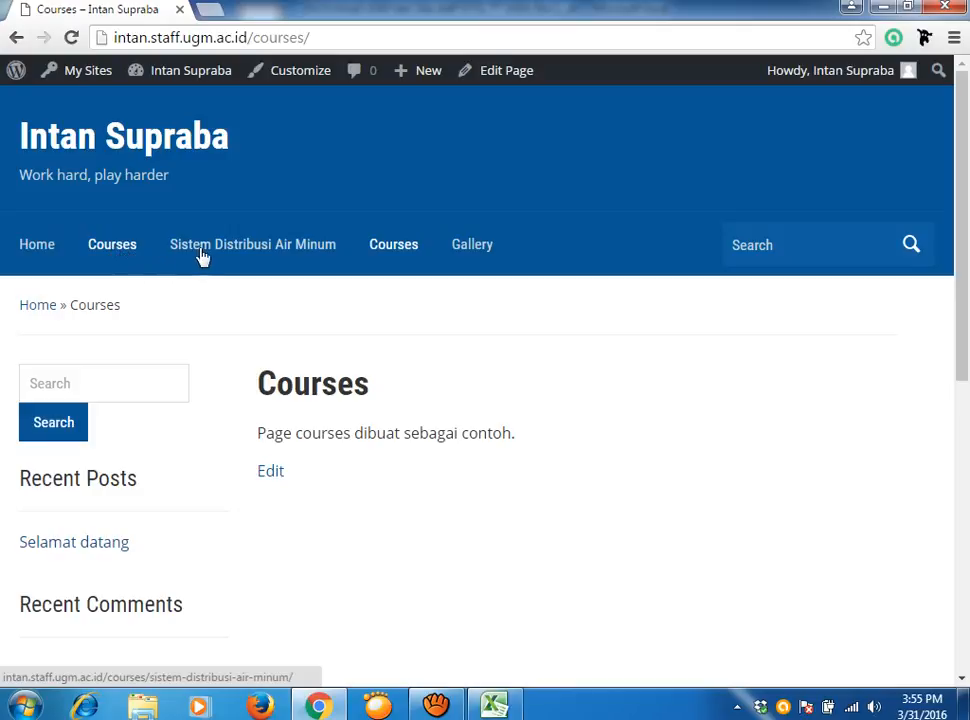
click(112, 250)
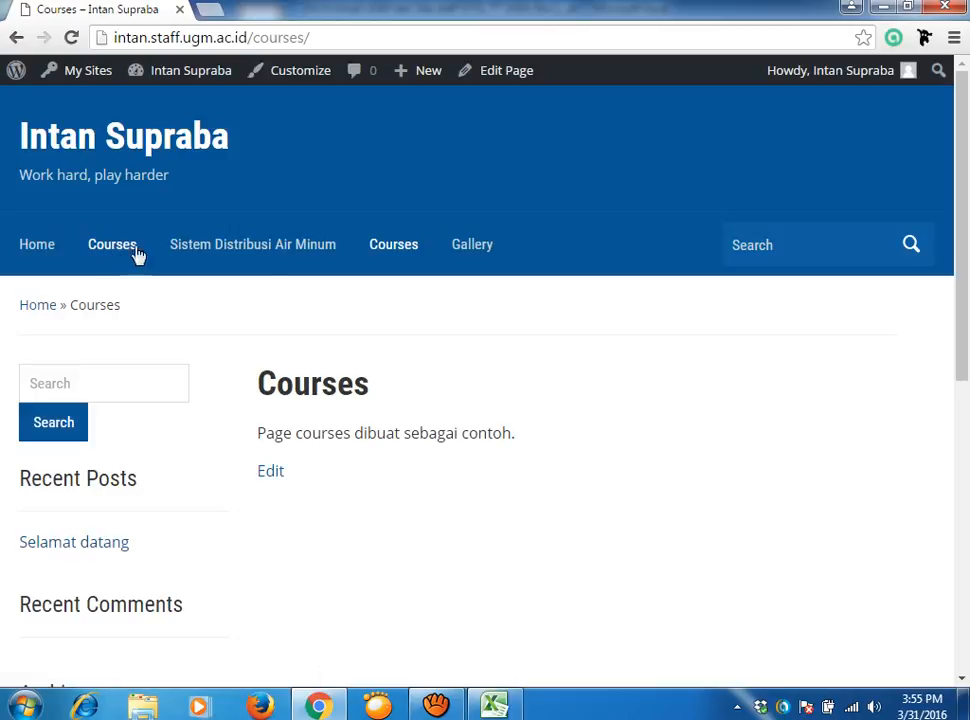
click(402, 252)
scroll(483, 598, down, 6)
scroll(469, 600, up, 6)
Open Courses and Sistem Distribusi Air Minum once more, then reload the Courses page.
click(119, 256)
click(262, 256)
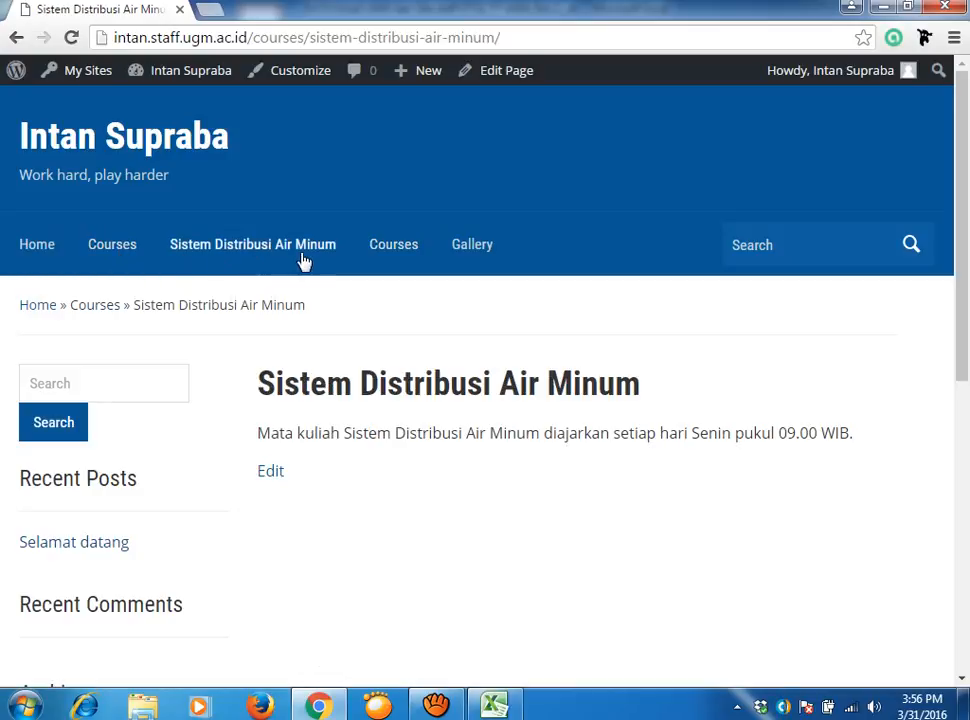
click(392, 250)
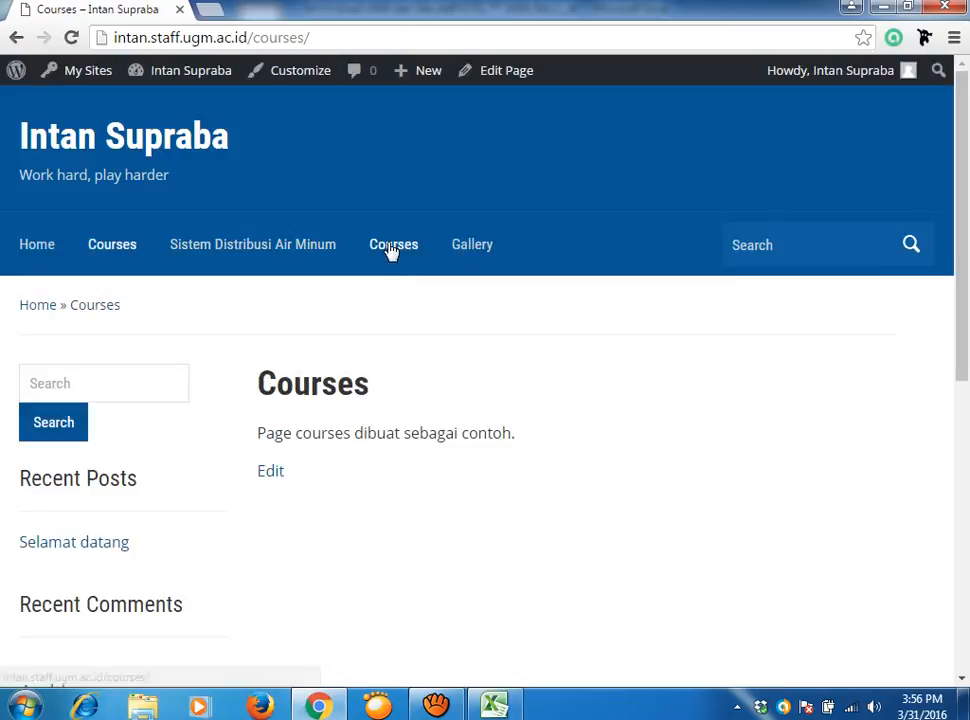
right_click(683, 306)
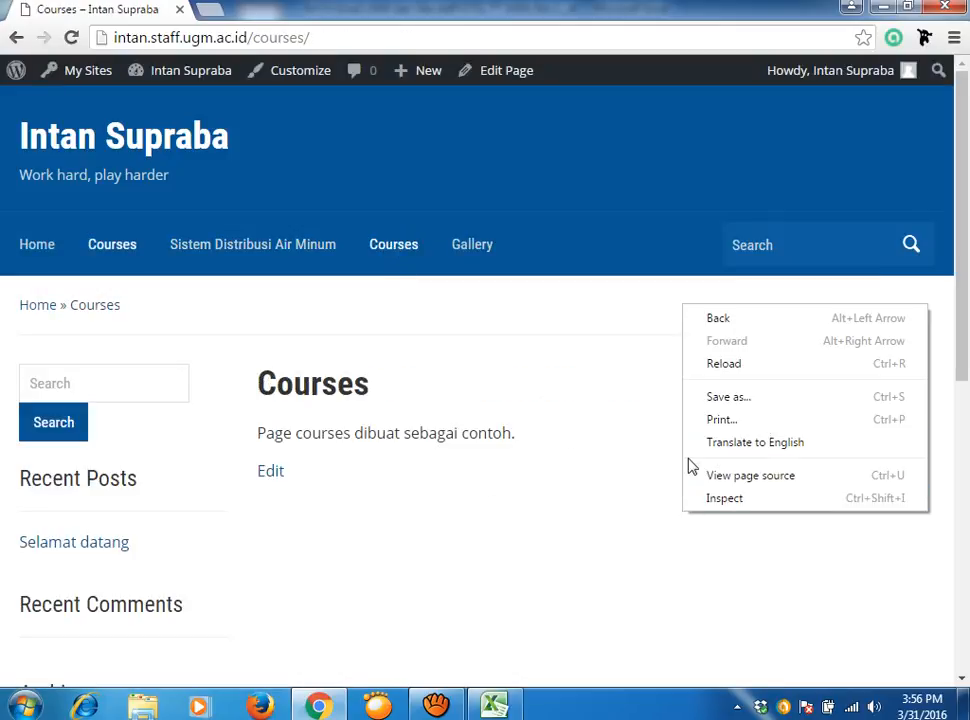
click(733, 366)
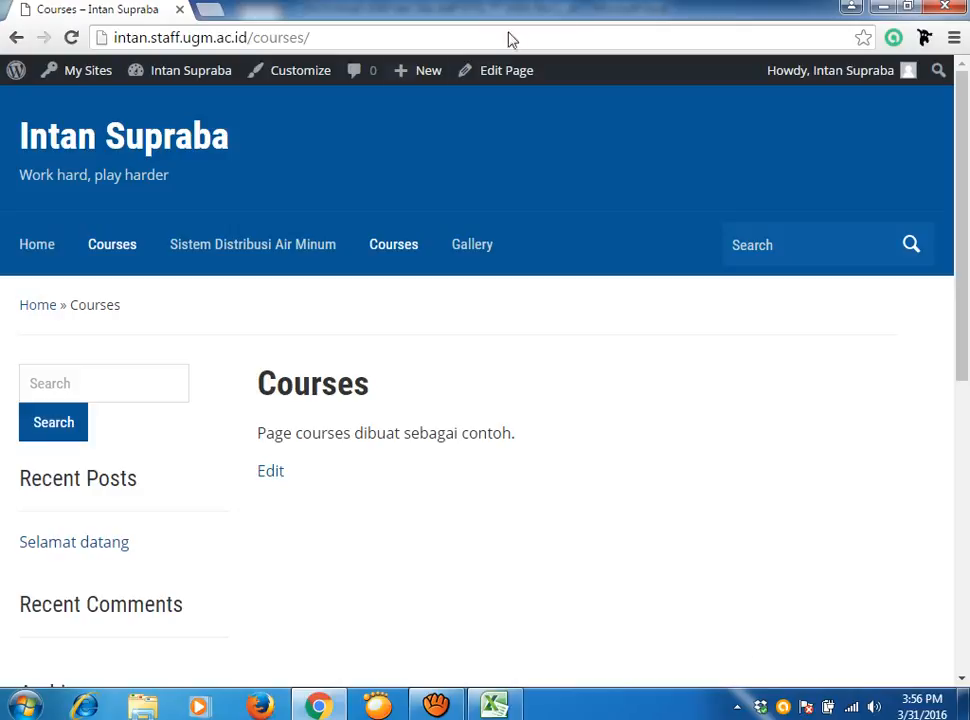
In Appearance > Menus, nest Sistem Distribusi Air Minum under Courses.
mouse_move(185, 80)
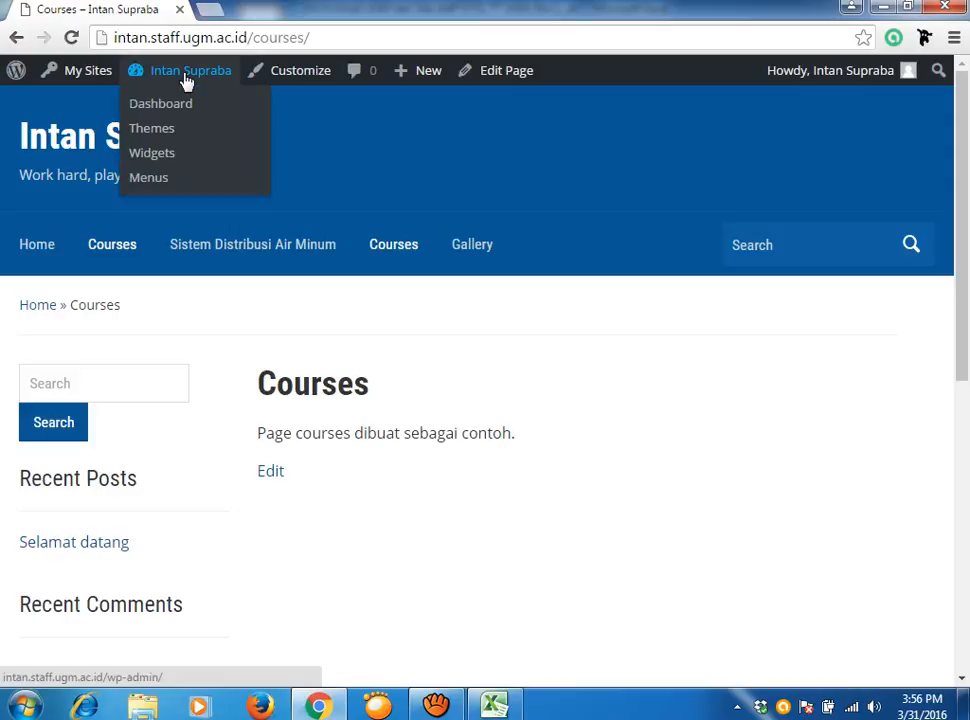
click(160, 181)
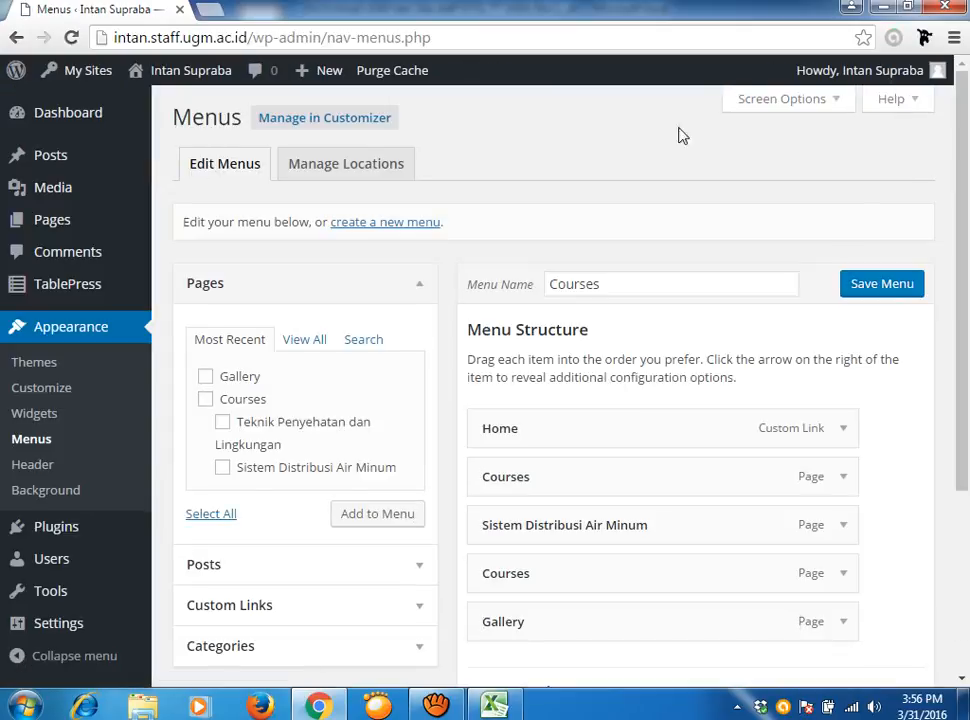
scroll(877, 498, down, 1)
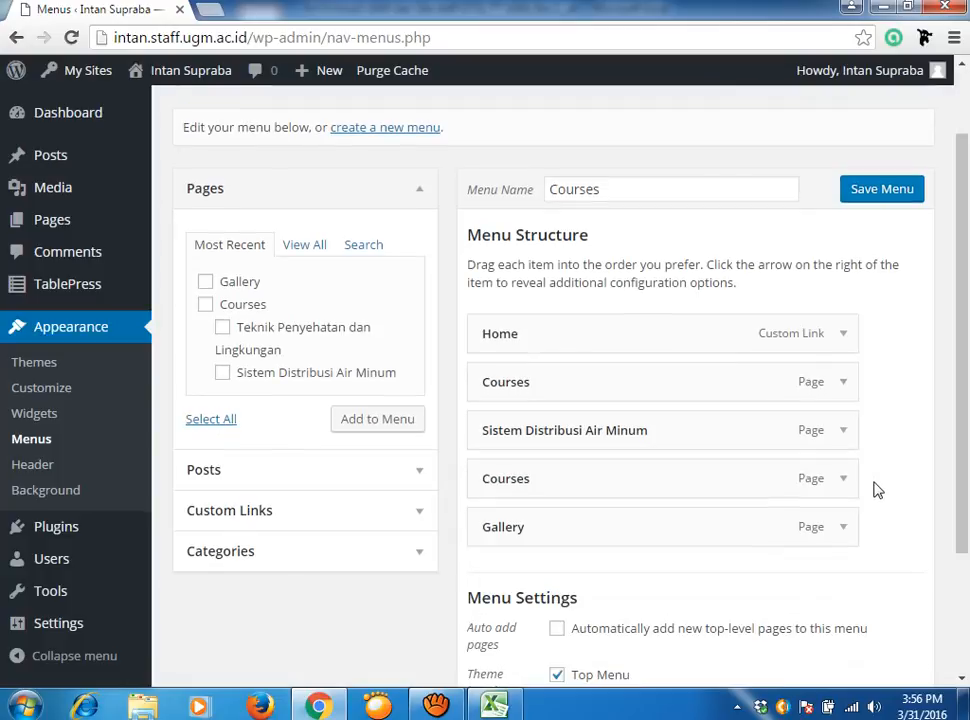
click(841, 436)
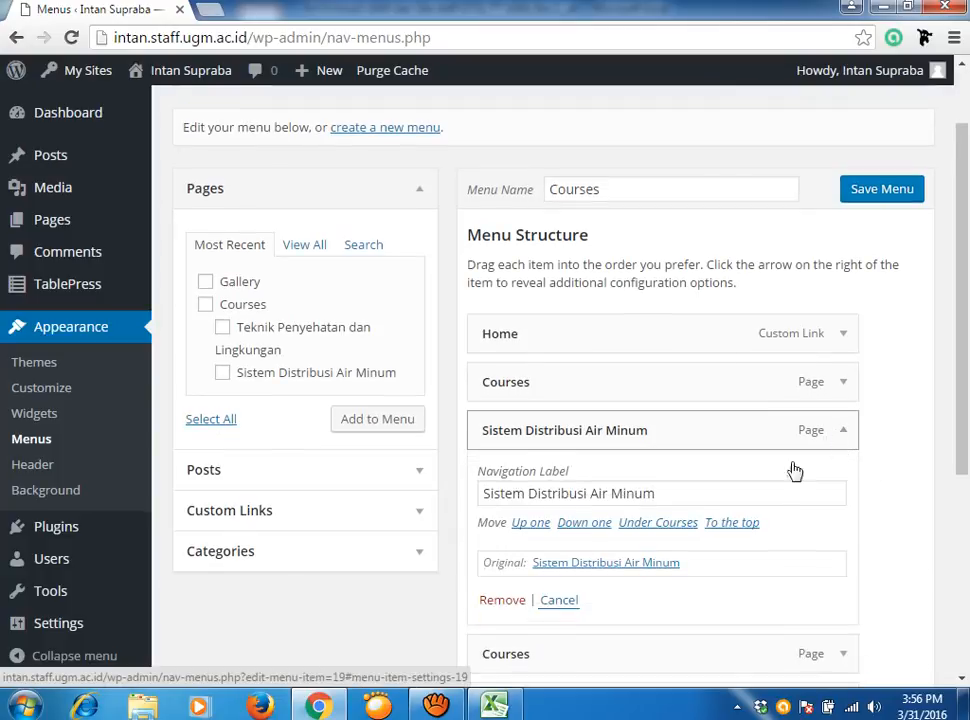
click(673, 525)
drag(963, 415, 920, 520)
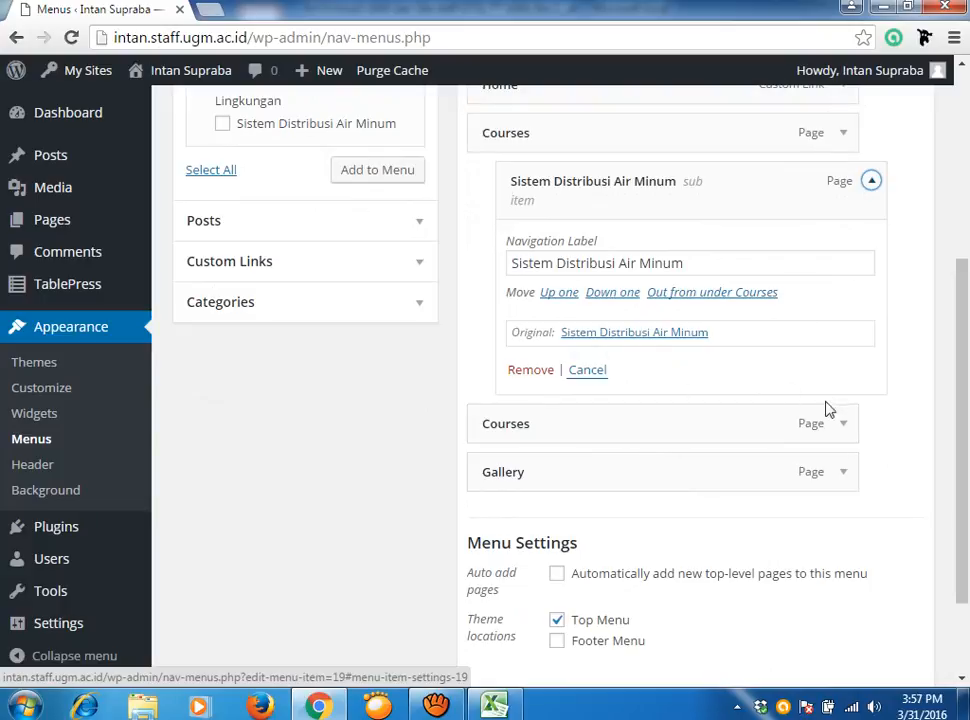
Remove the duplicate Courses item and save the Courses menu.
click(843, 427)
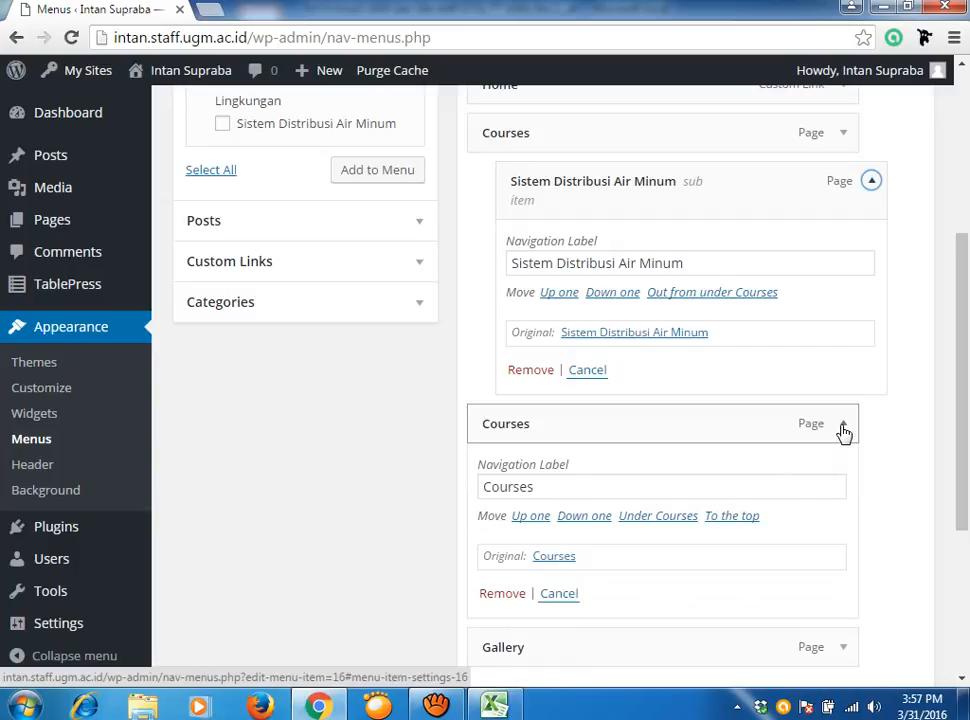
click(505, 598)
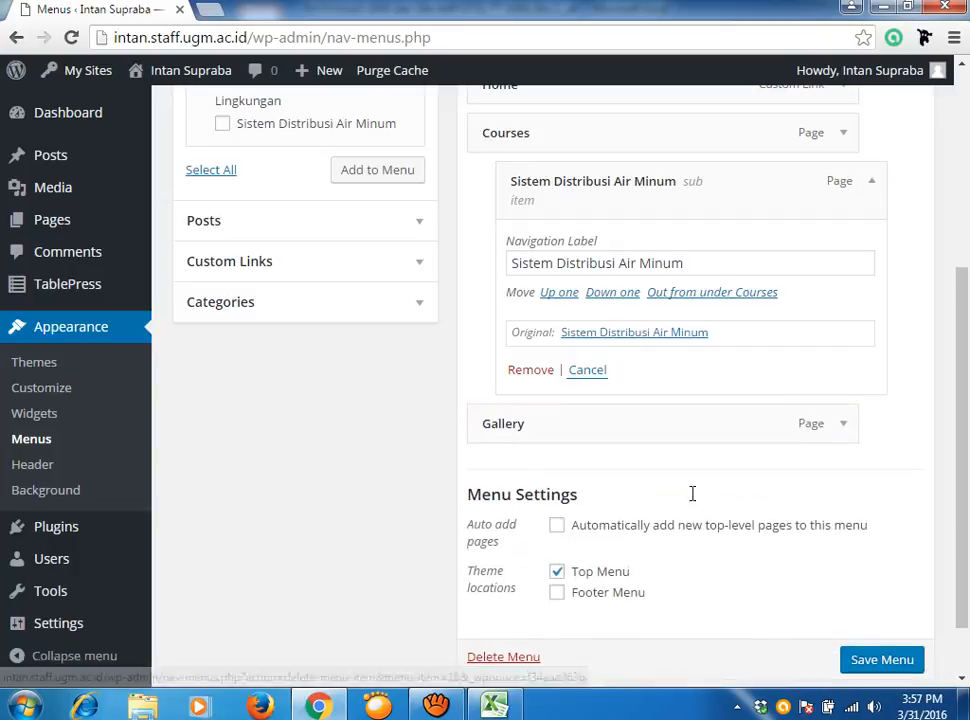
click(843, 424)
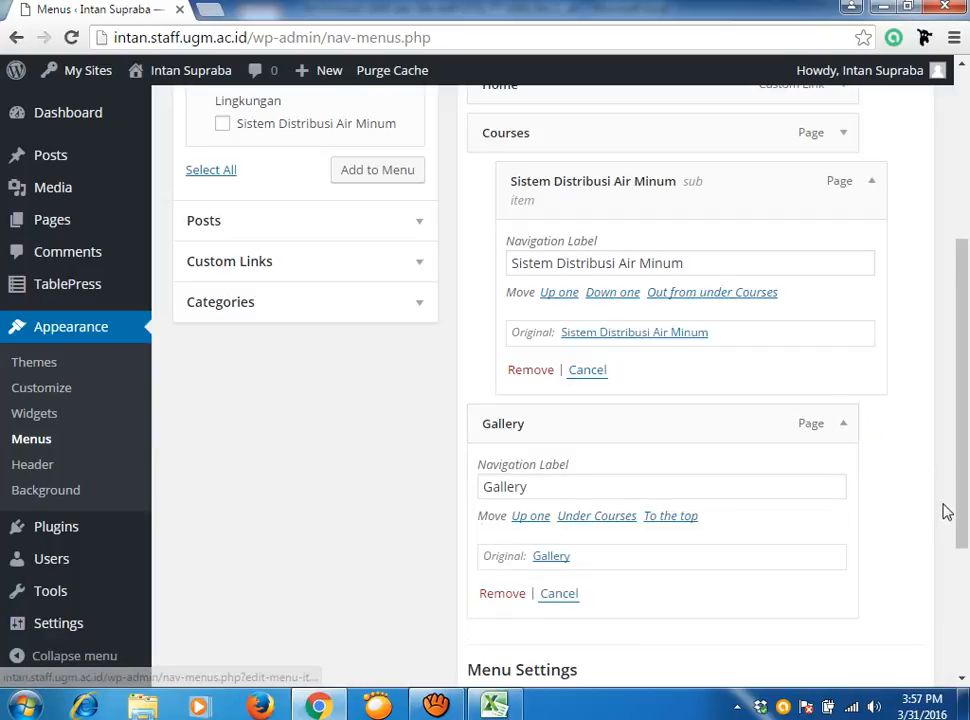
drag(959, 465, 962, 378)
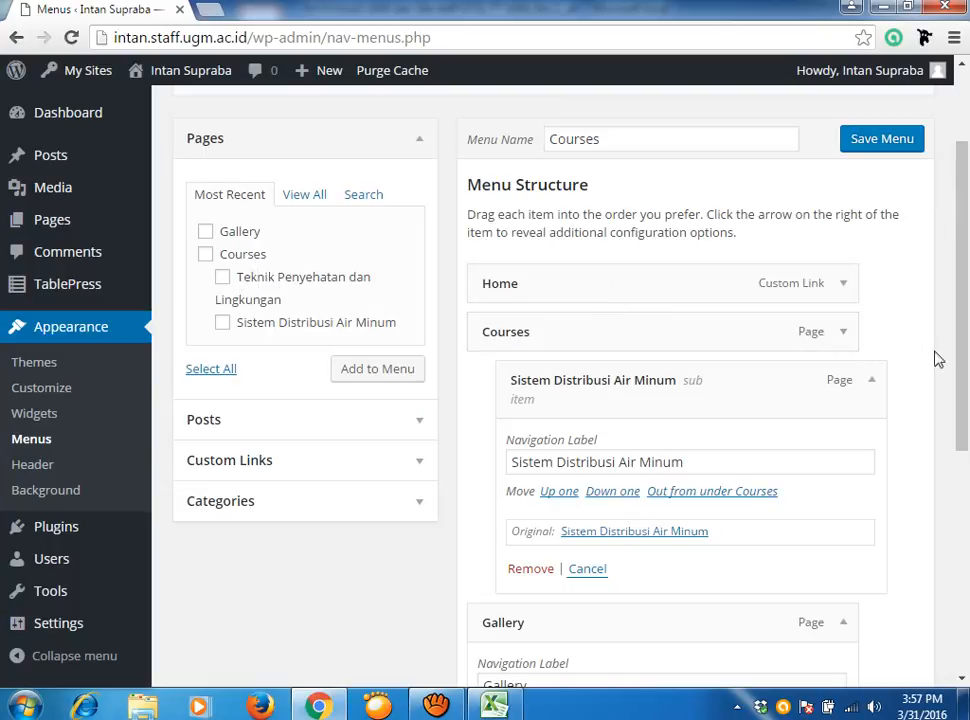
drag(955, 284, 927, 585)
click(892, 597)
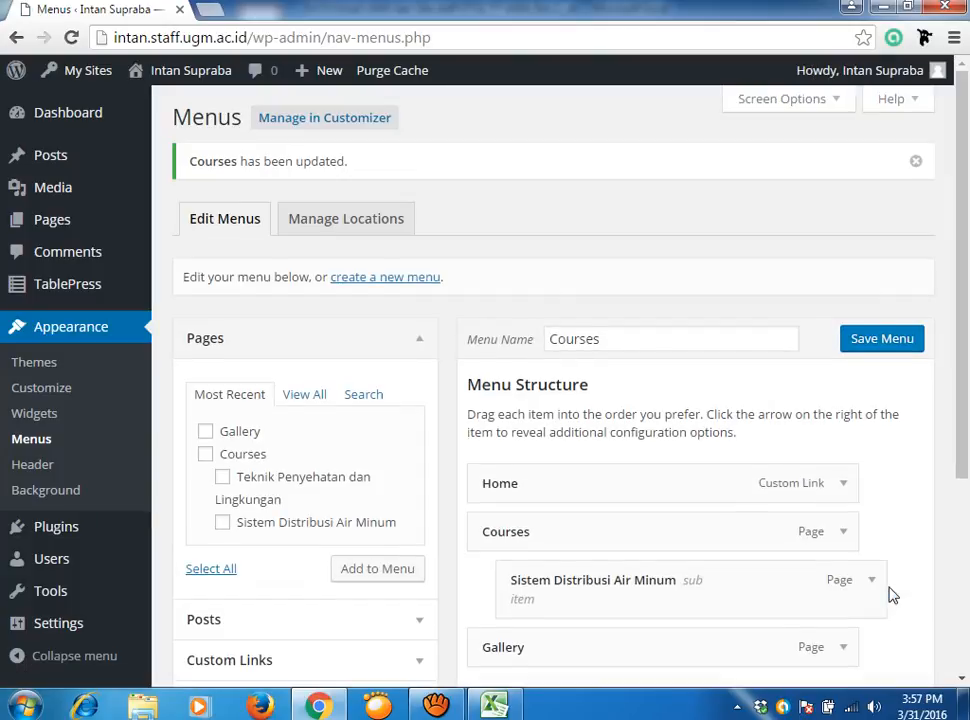
scroll(355, 420, down, 2)
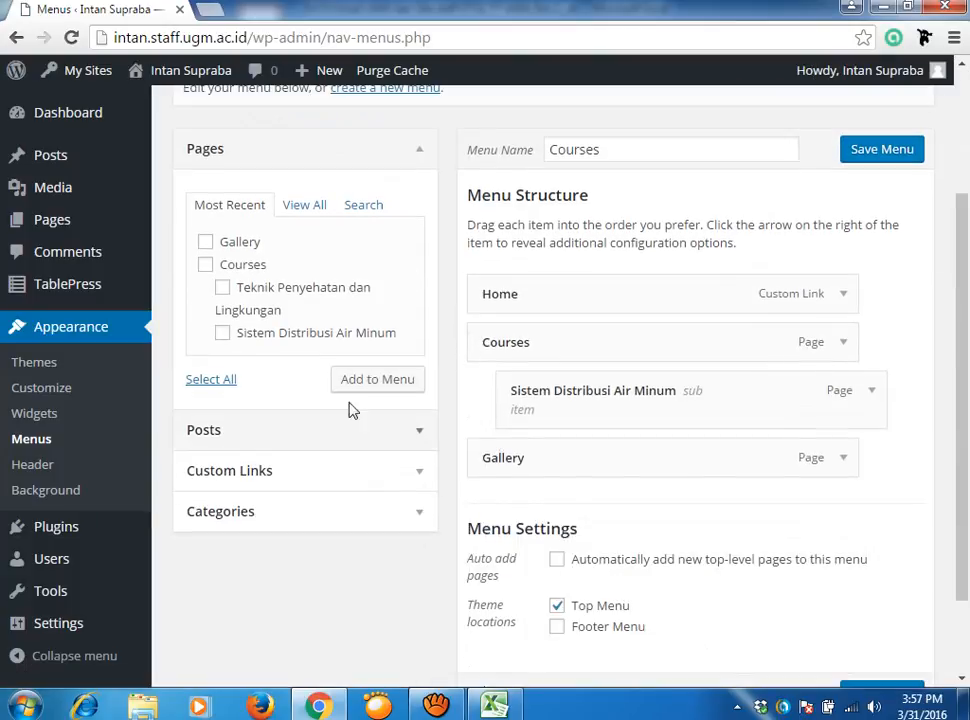
Add all pages from the Pages box (View All, Select All) to the Courses menu.
click(306, 205)
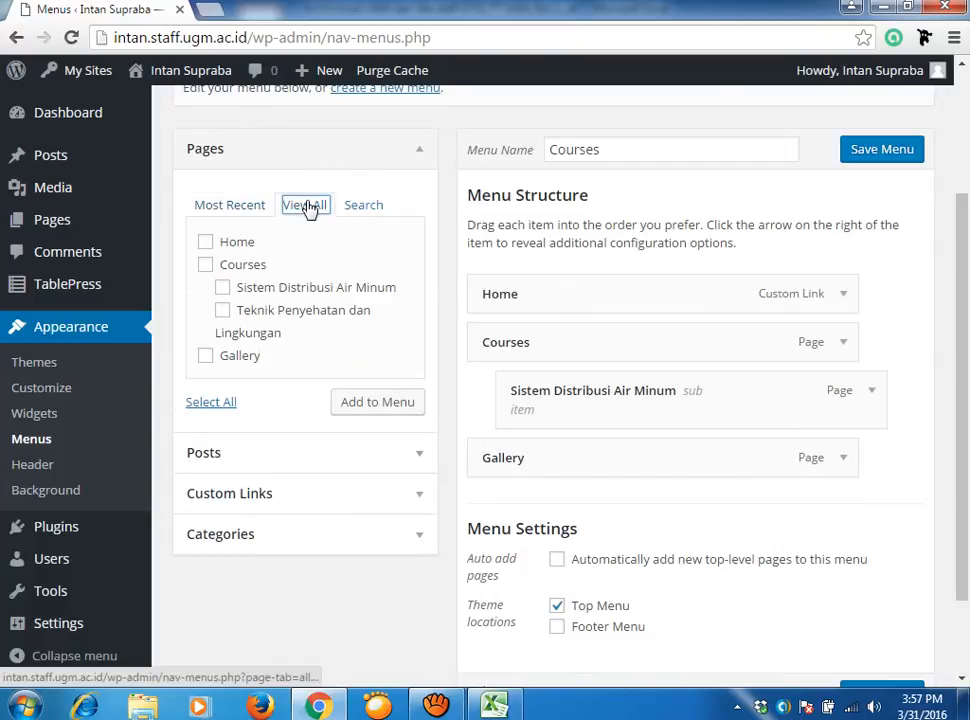
click(207, 245)
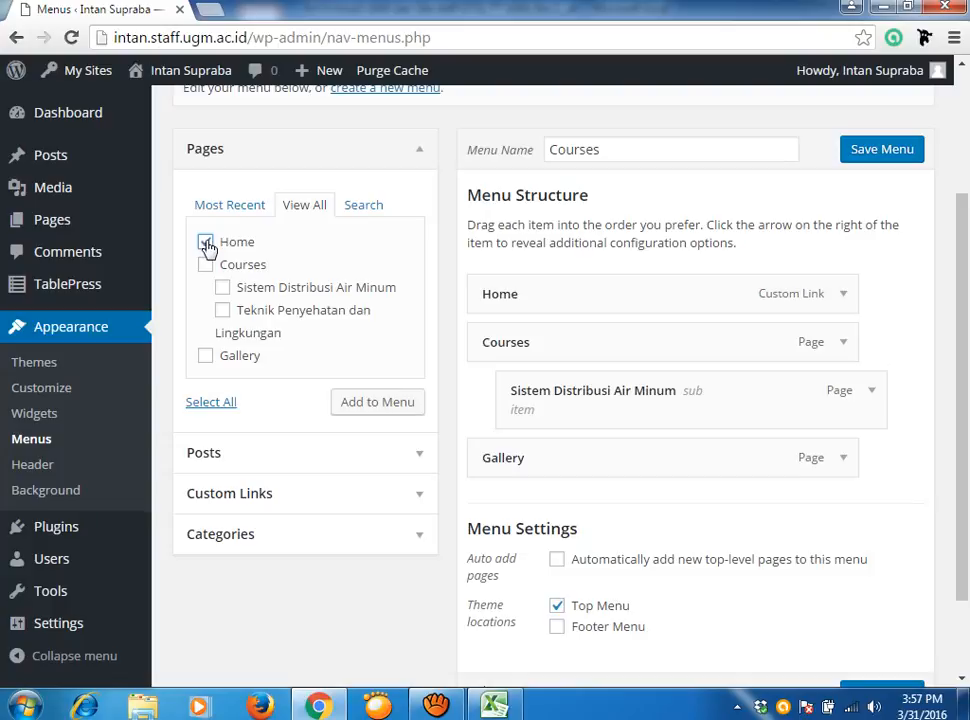
click(208, 246)
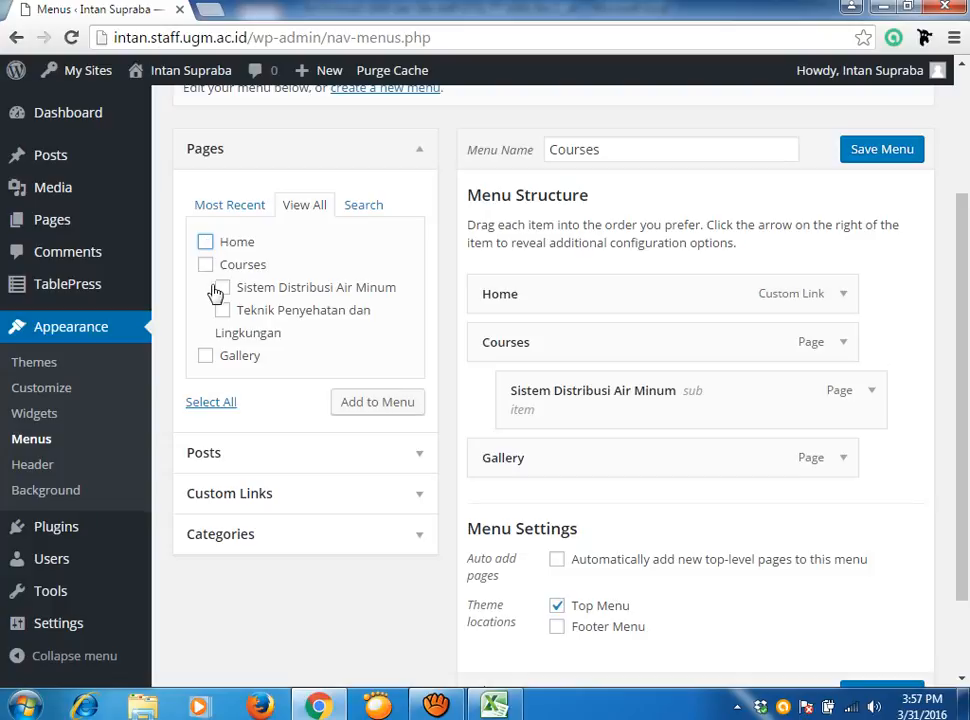
click(212, 401)
click(375, 403)
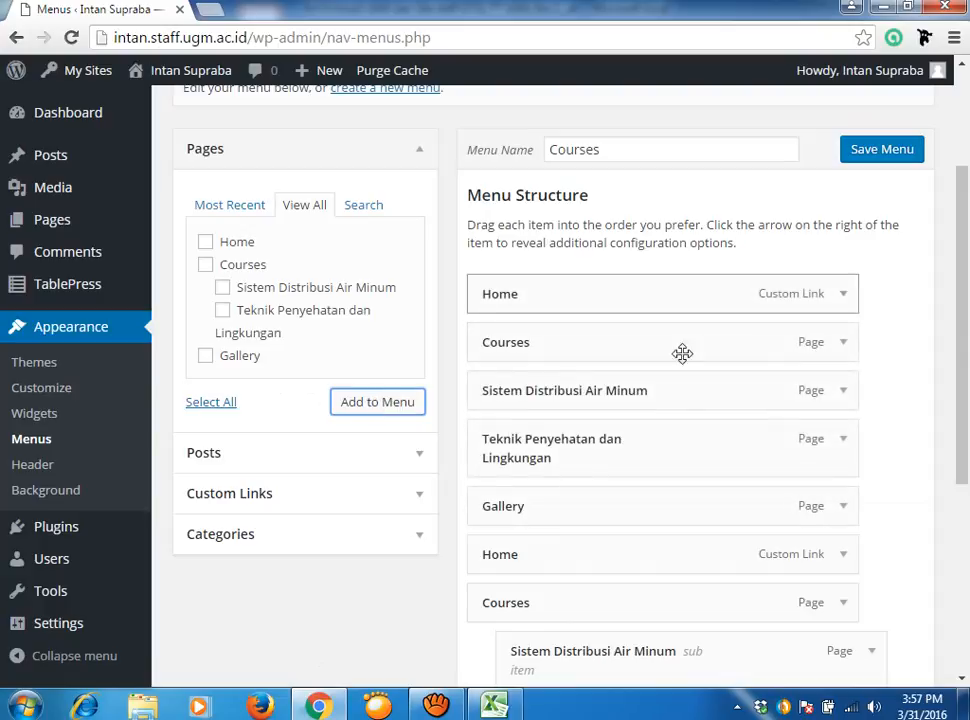
Nest the newly added Sistem Distribusi Air Minum item under Courses.
click(843, 295)
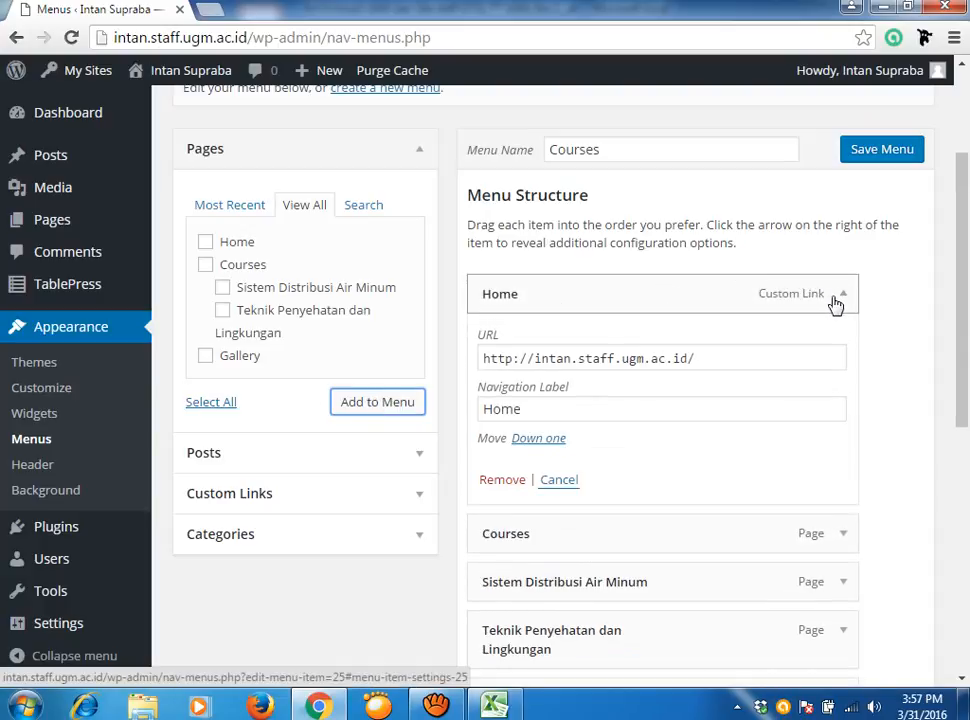
scroll(961, 322, down, 3)
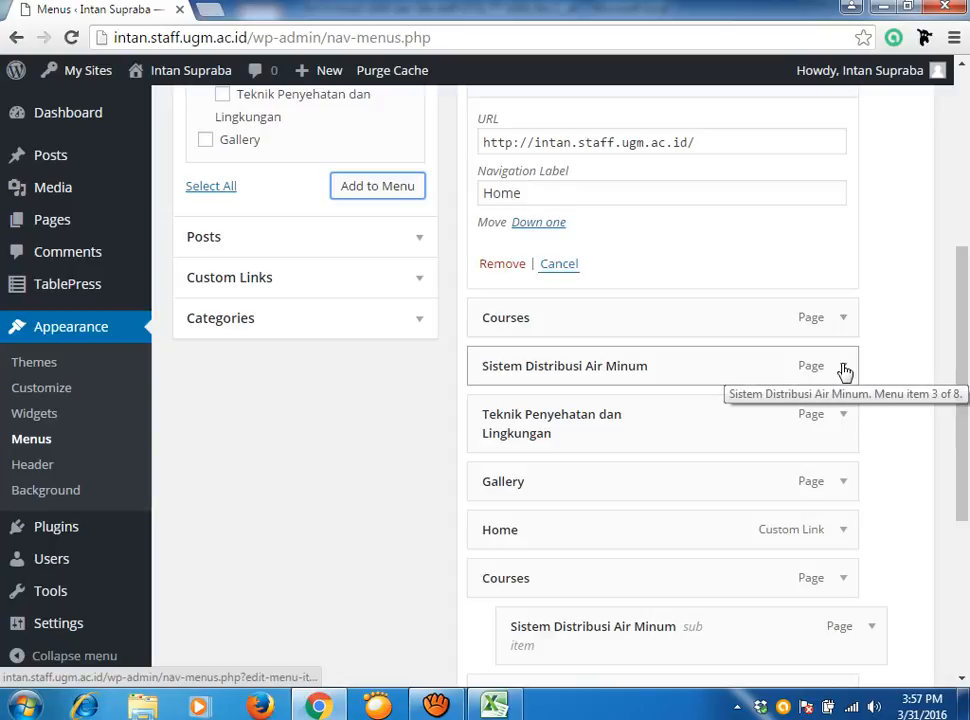
click(843, 366)
click(684, 459)
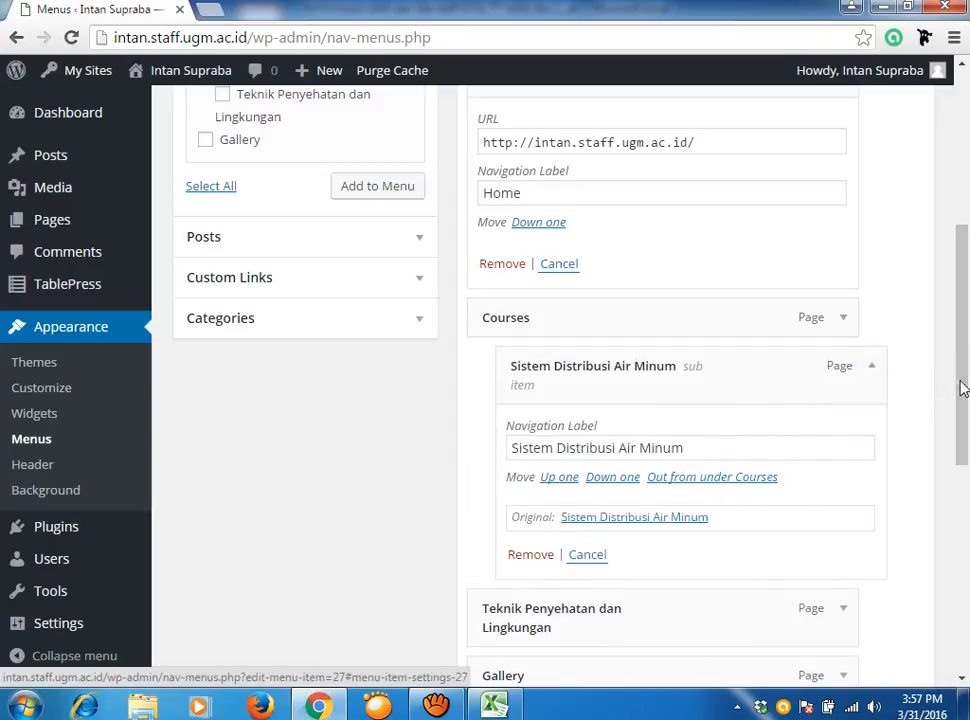
drag(963, 389, 962, 405)
Nest Teknik Penyehatan dan Lingkungan under Courses in the menu.
click(921, 366)
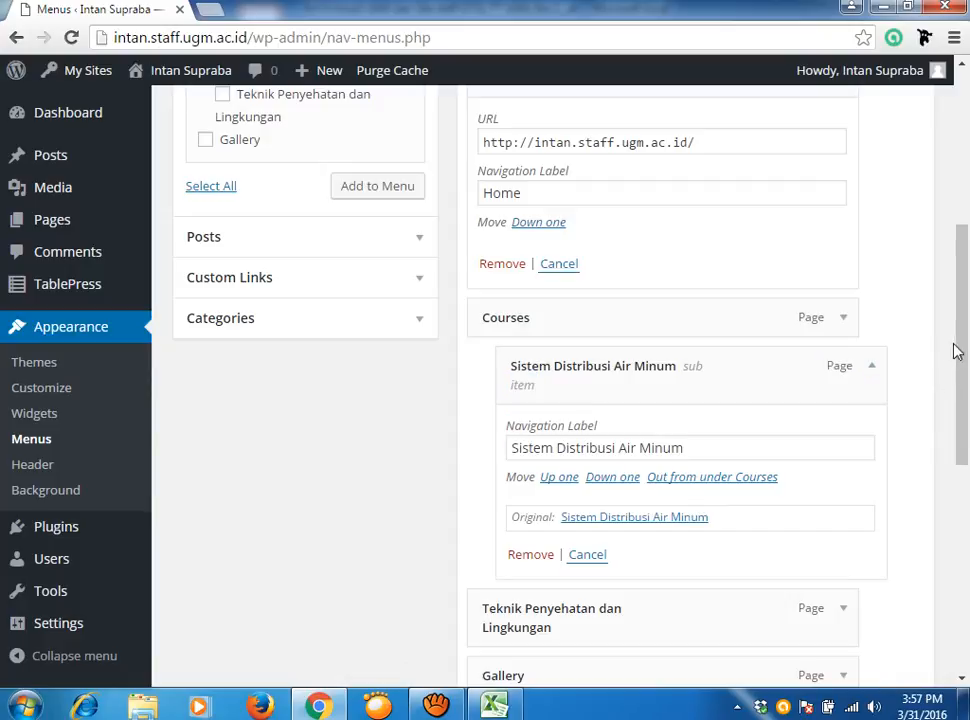
drag(962, 353, 961, 413)
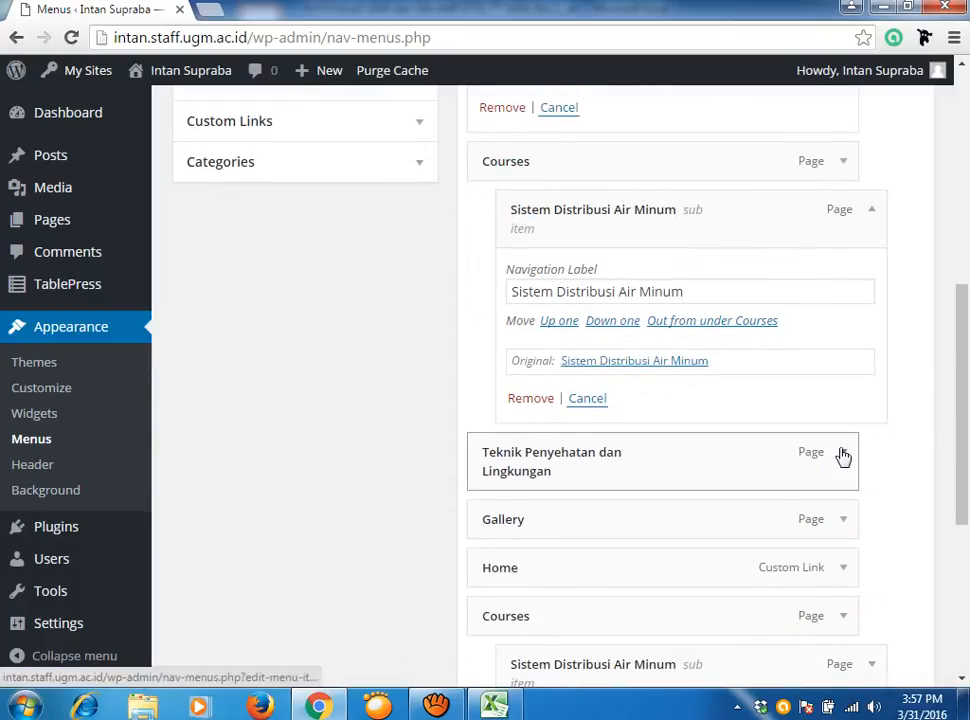
click(843, 455)
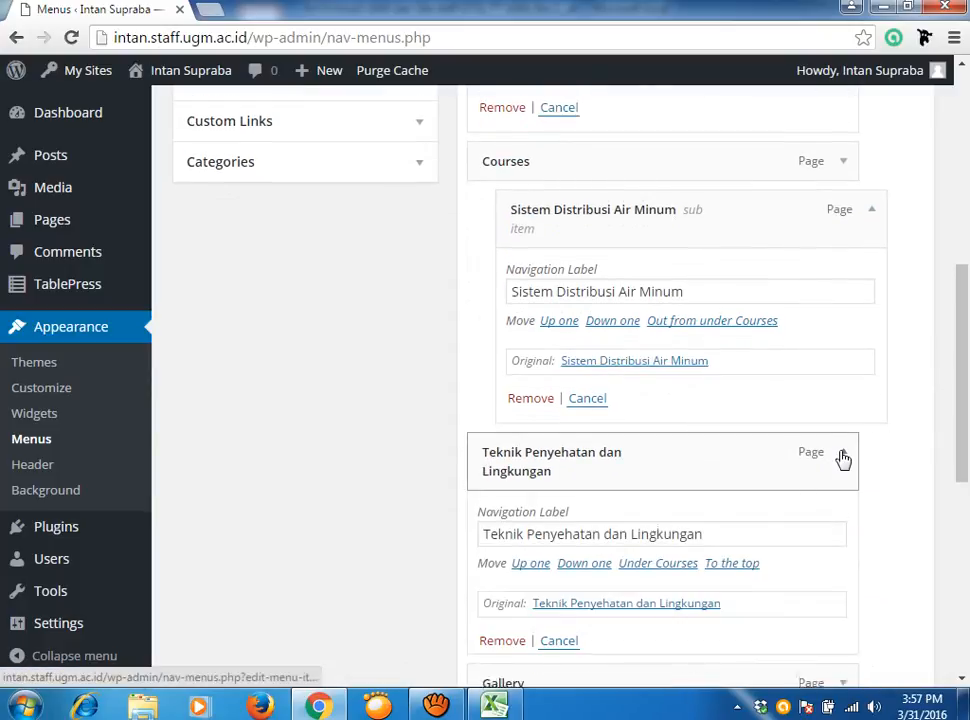
click(669, 566)
drag(959, 329, 963, 466)
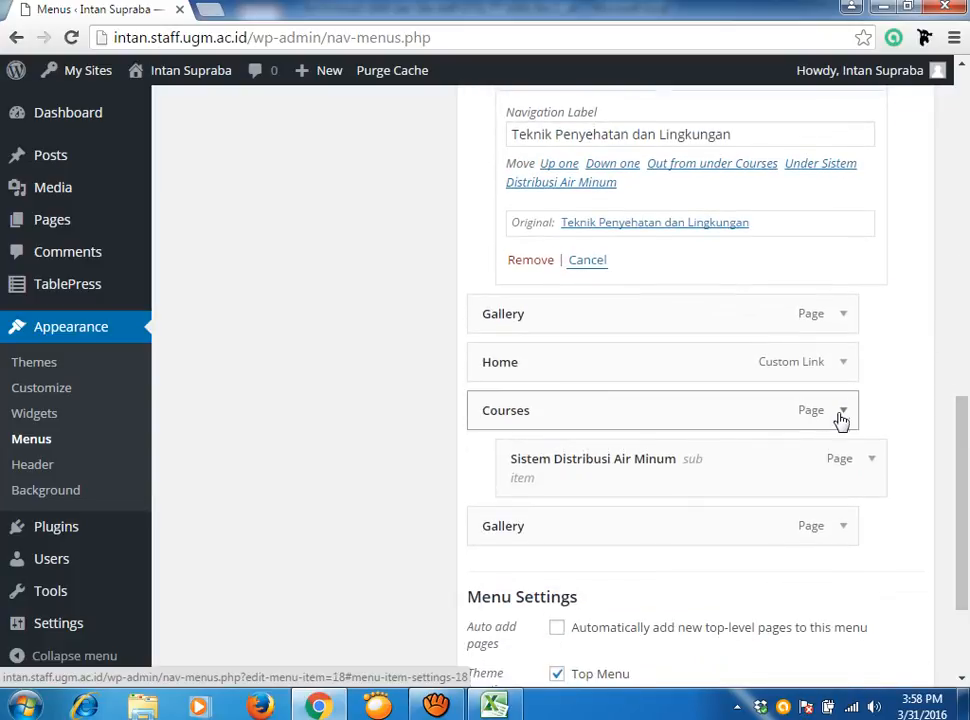
Remove the extra Courses and Sistem Distribusi Air Minum items, then save the menu.
click(843, 413)
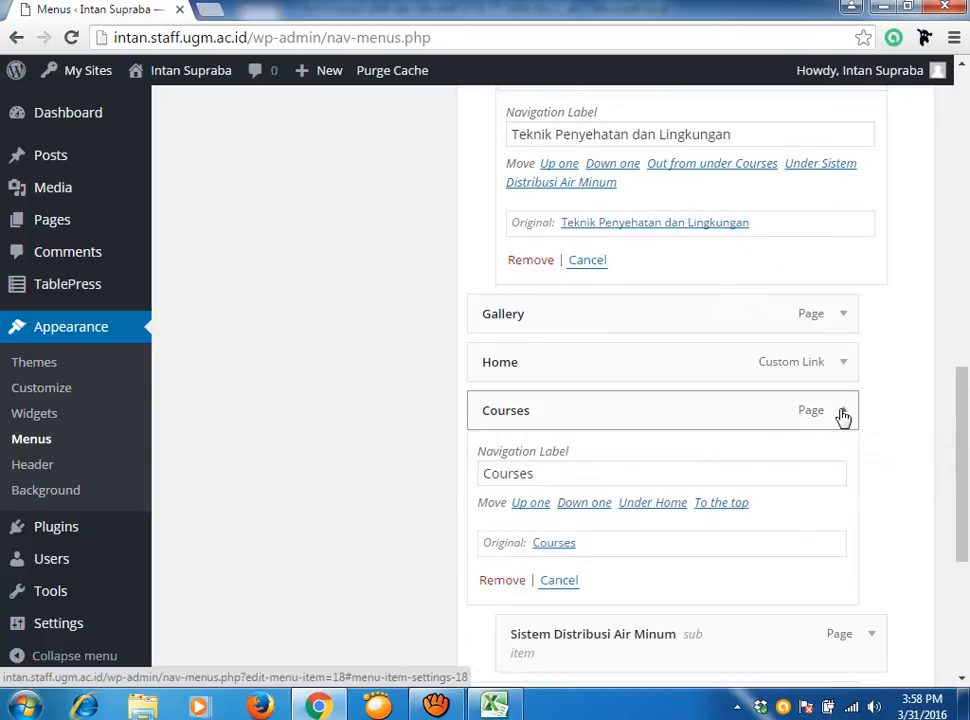
click(504, 582)
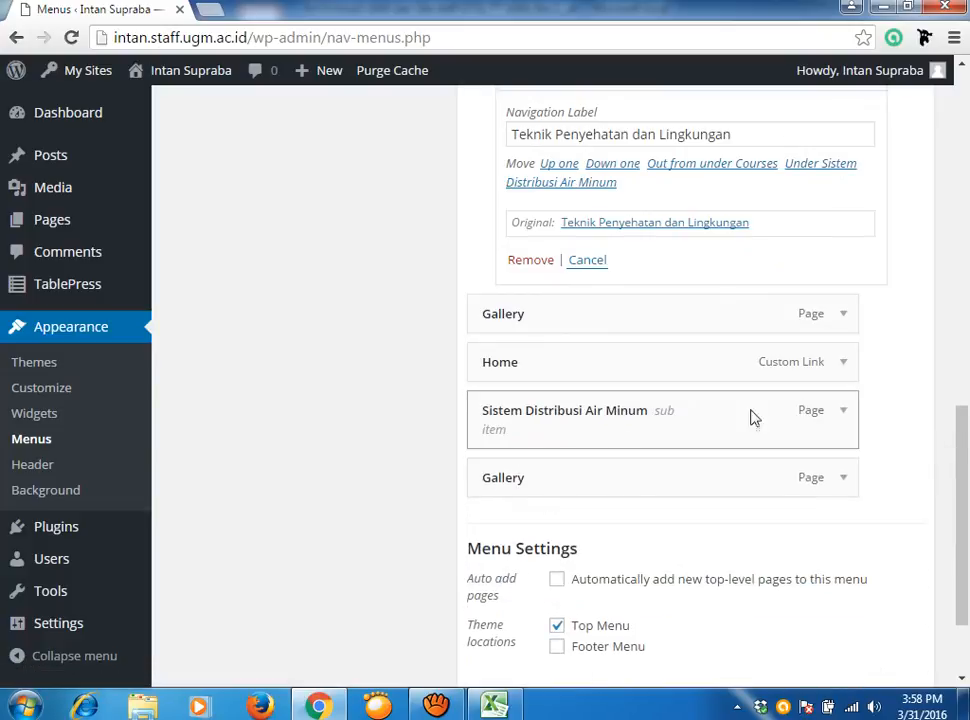
click(844, 422)
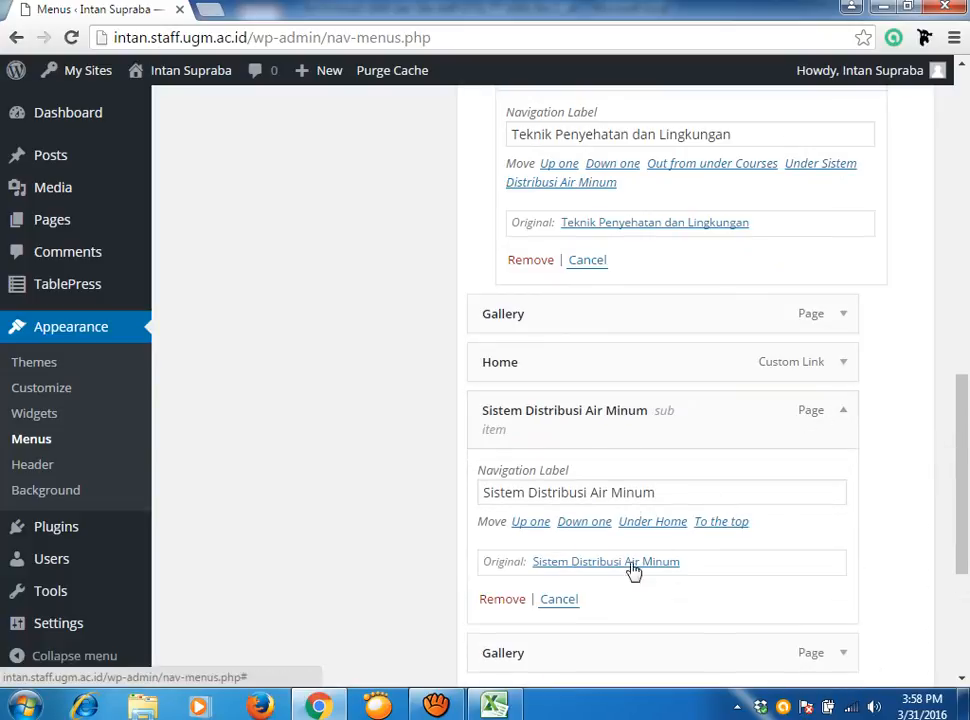
click(495, 601)
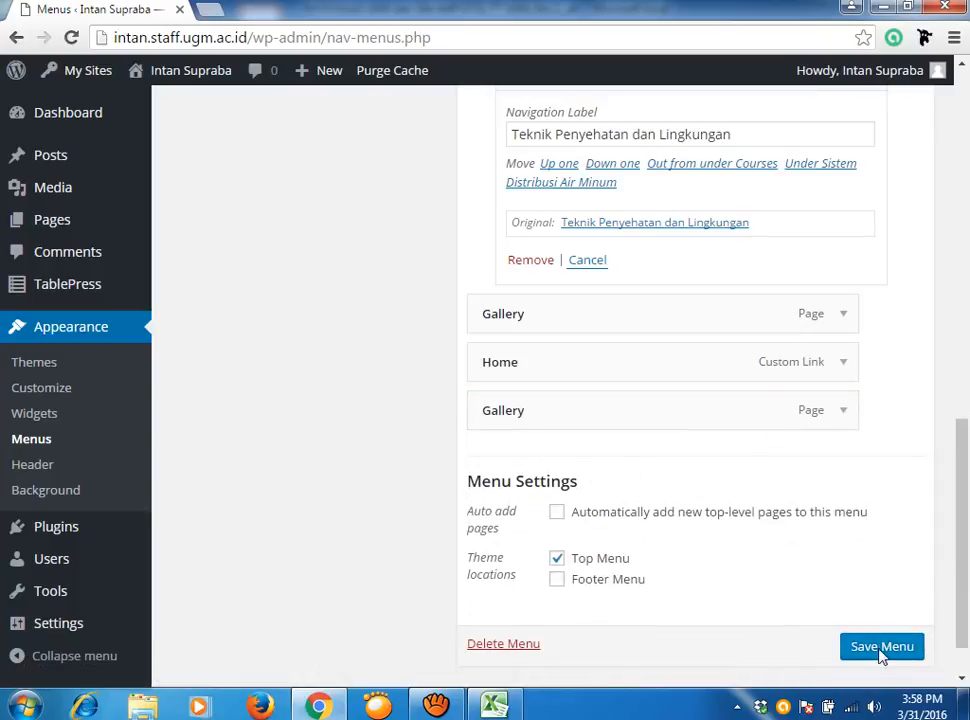
click(883, 650)
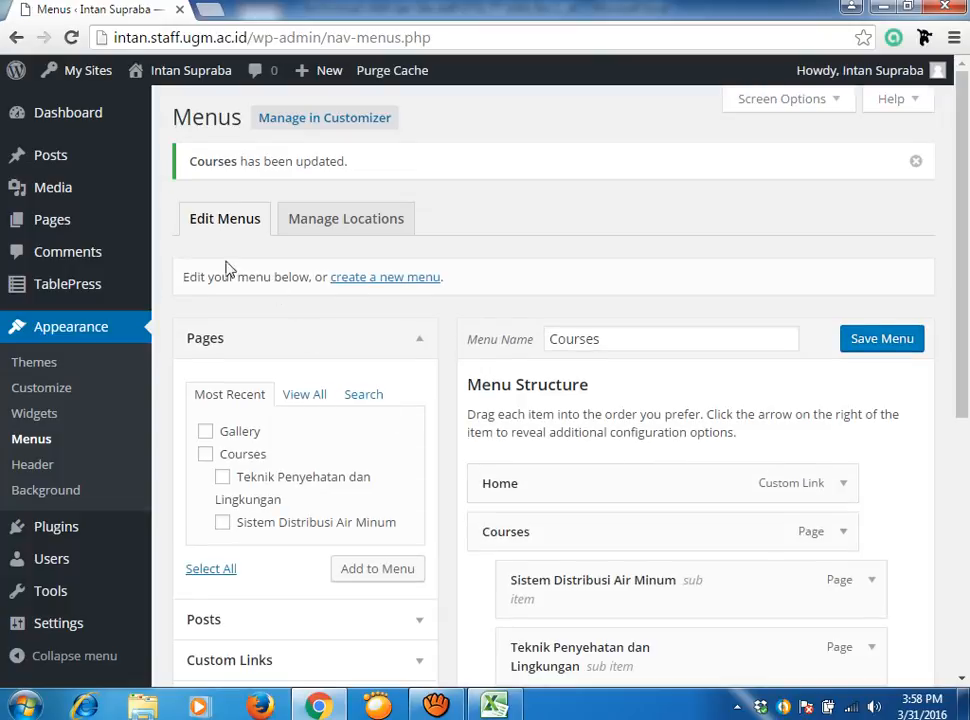
On the live site, open Courses and check its dropdown shows both course pages.
mouse_move(213, 80)
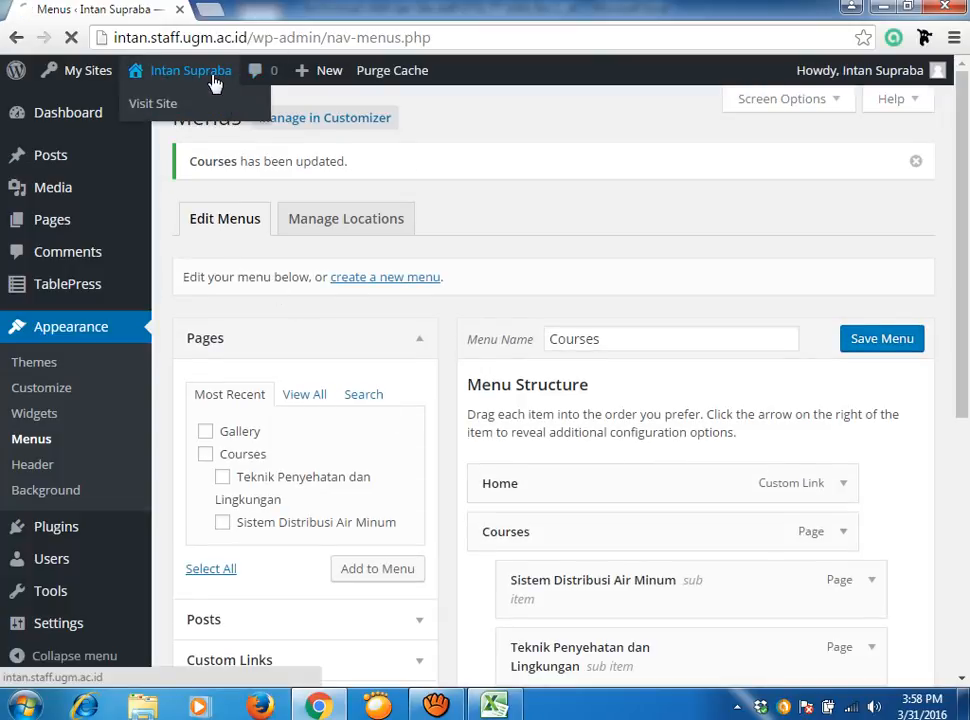
click(155, 110)
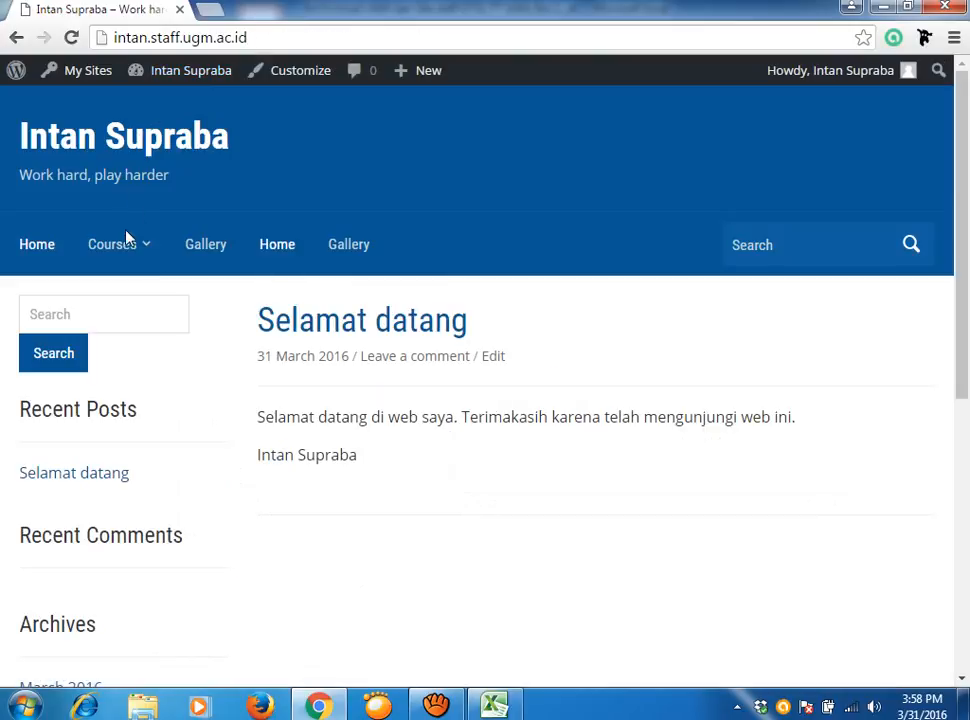
click(149, 250)
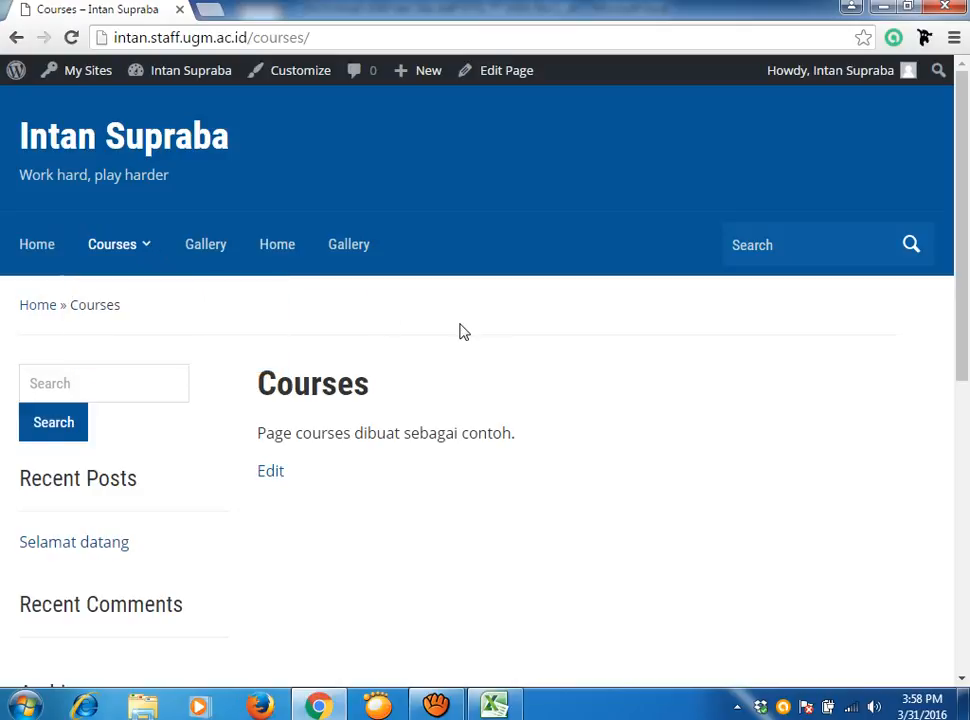
mouse_move(139, 241)
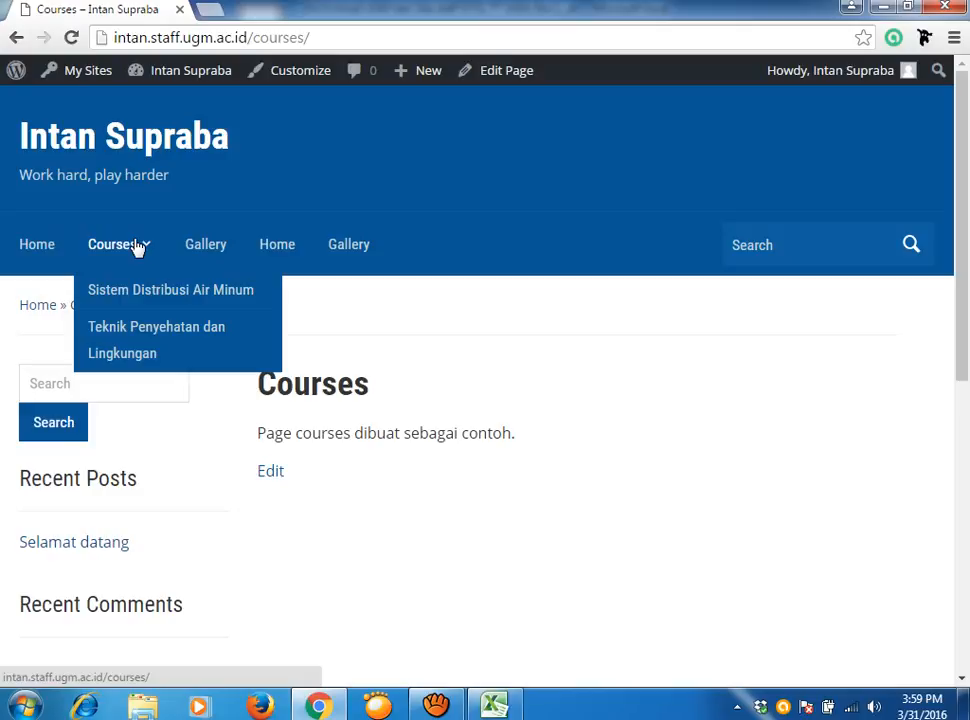
click(438, 706)
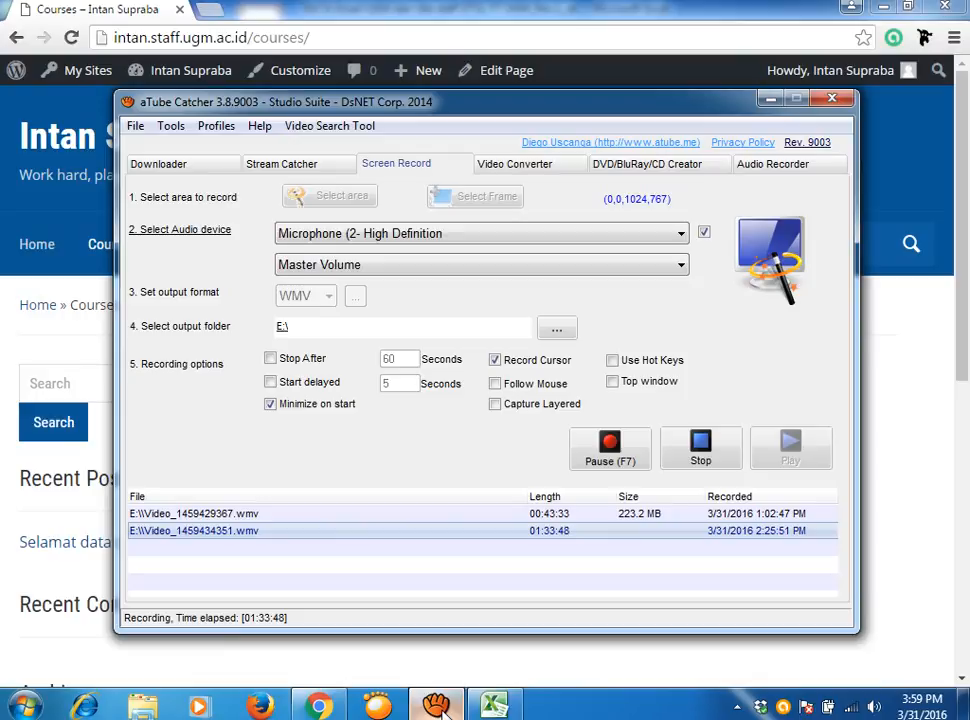
Switch from aTube Catcher back to Chrome showing the live Courses page.
click(318, 706)
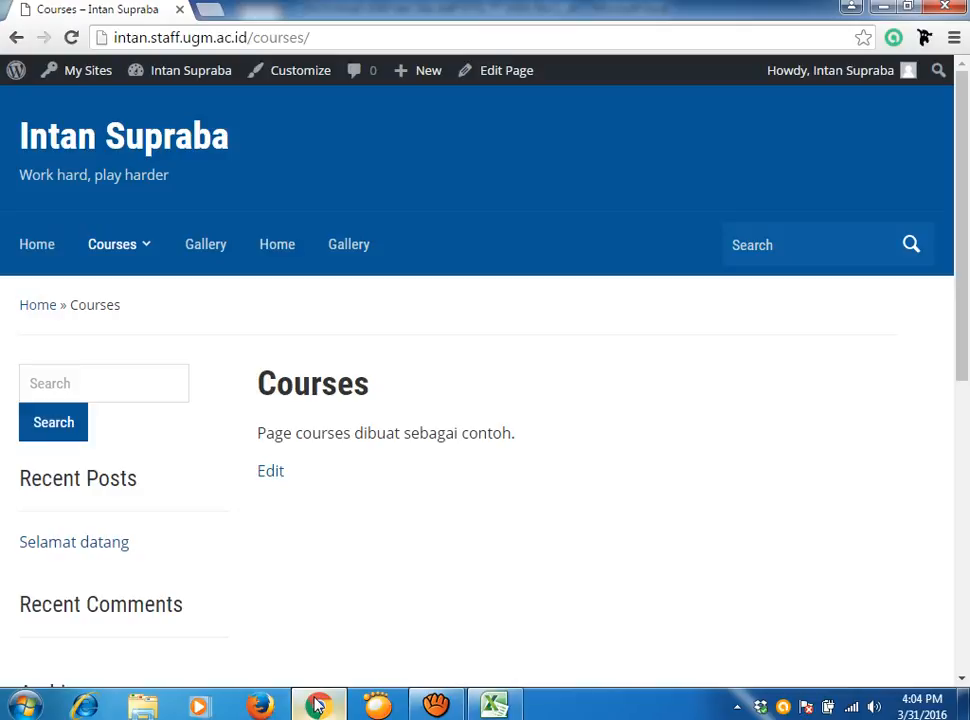
mouse_move(145, 249)
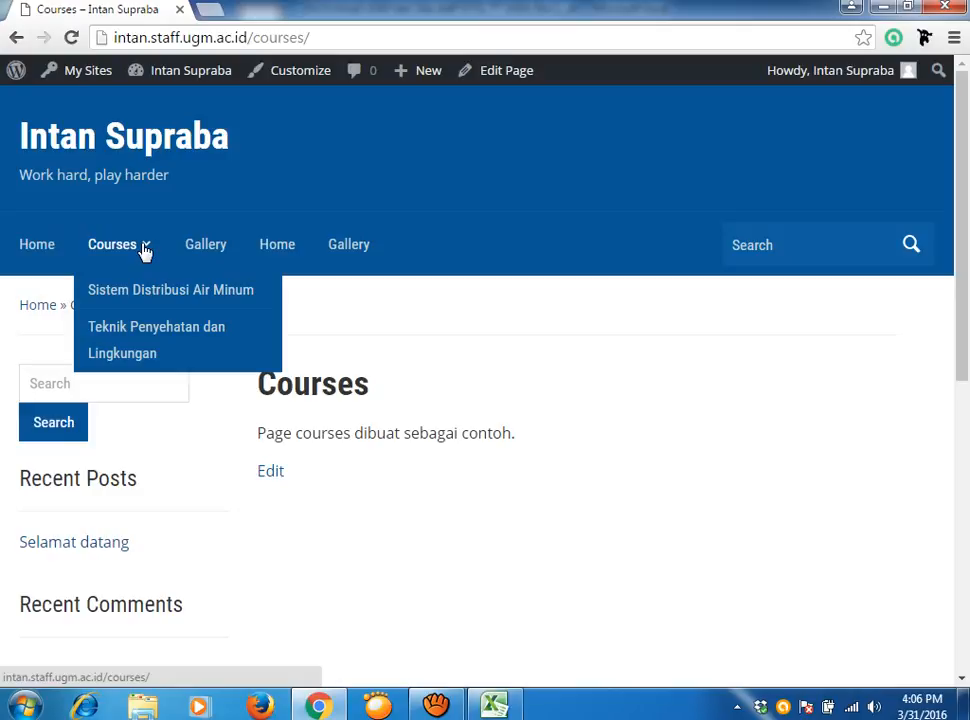
mouse_move(181, 75)
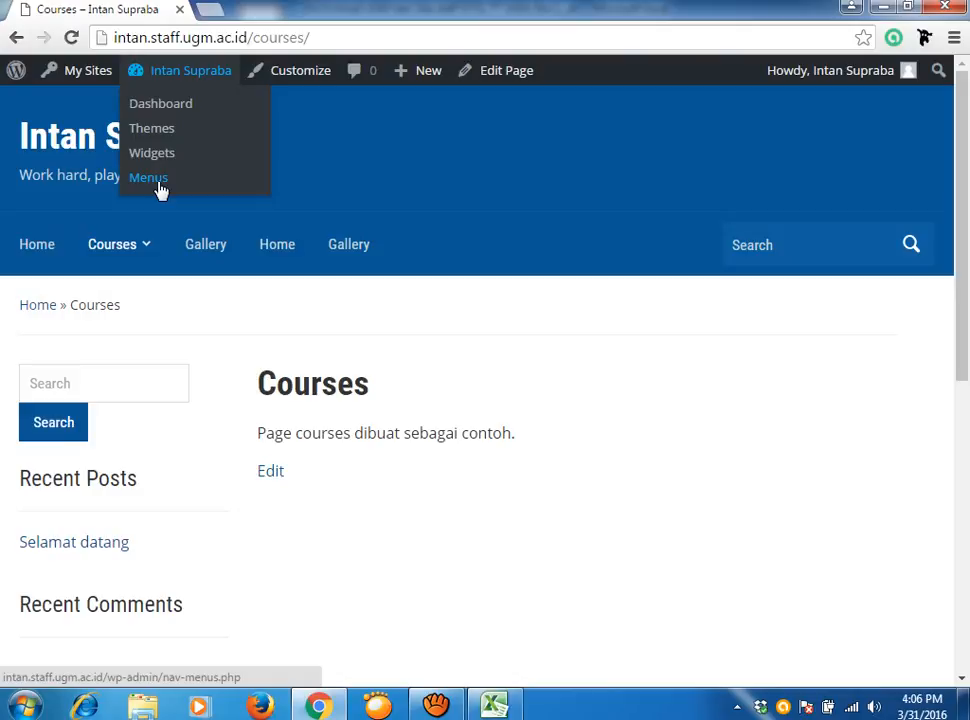
Remove the second Gallery item from the Courses menu, save it, and view the live homepage.
click(158, 186)
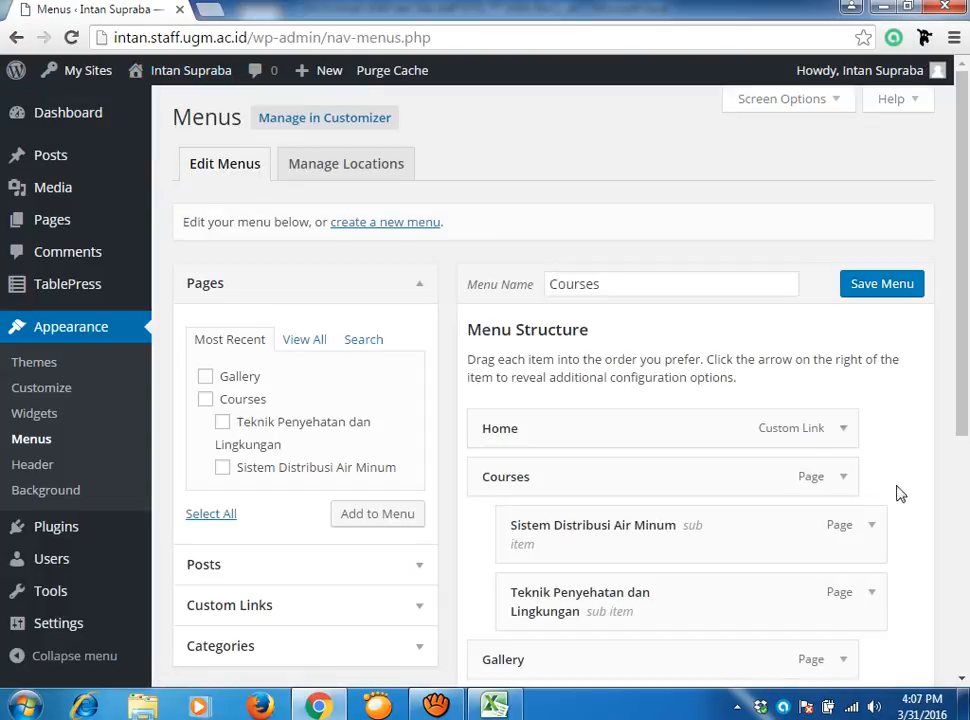
scroll(896, 497, down, 3)
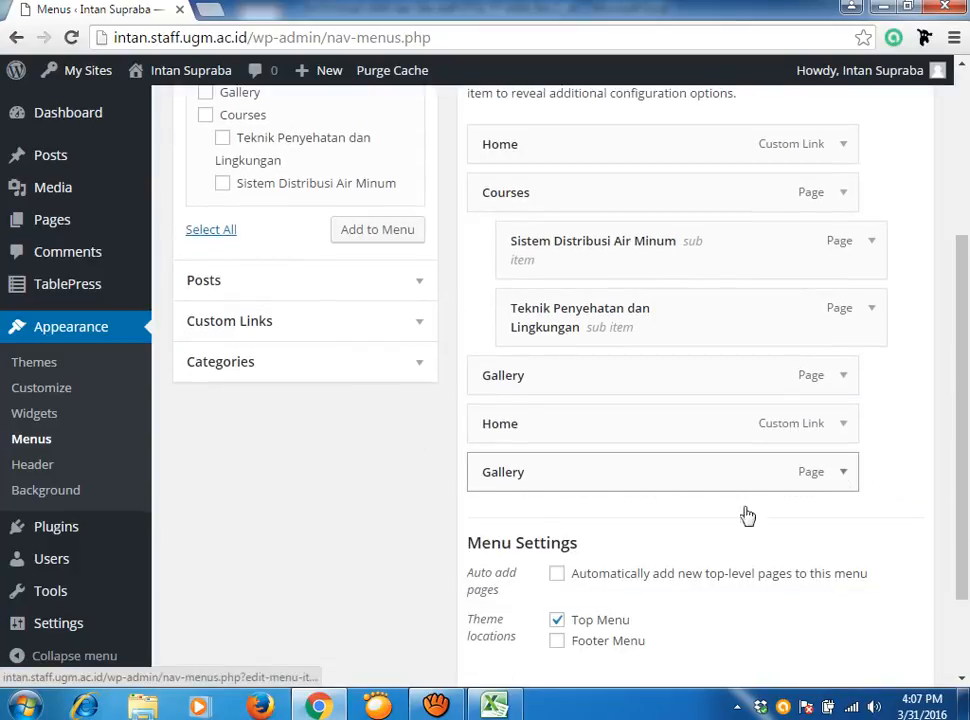
click(843, 377)
click(505, 550)
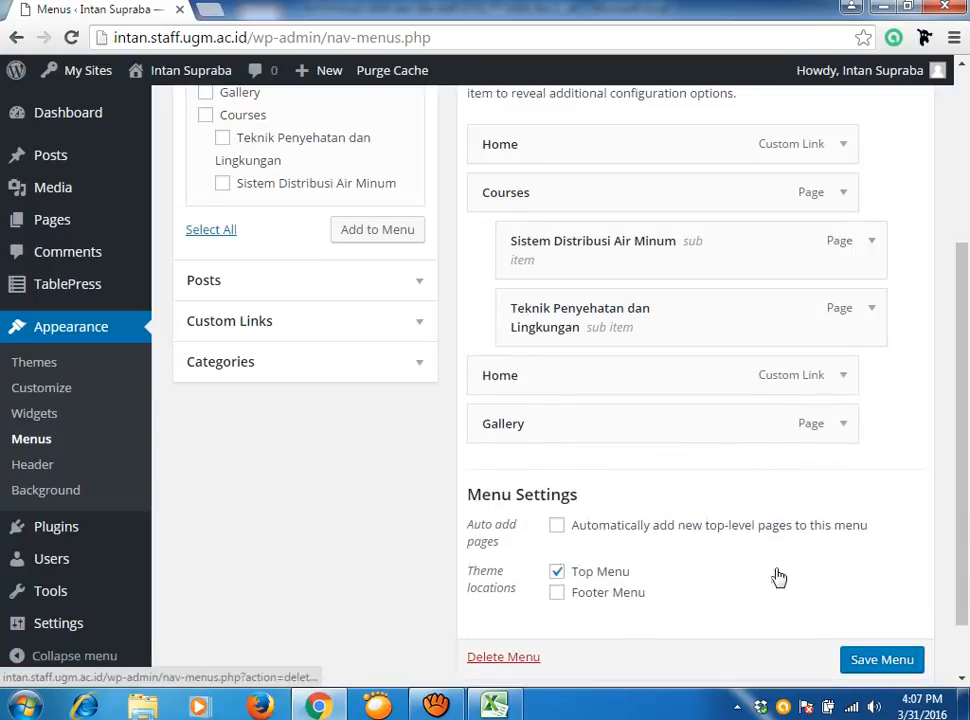
click(884, 664)
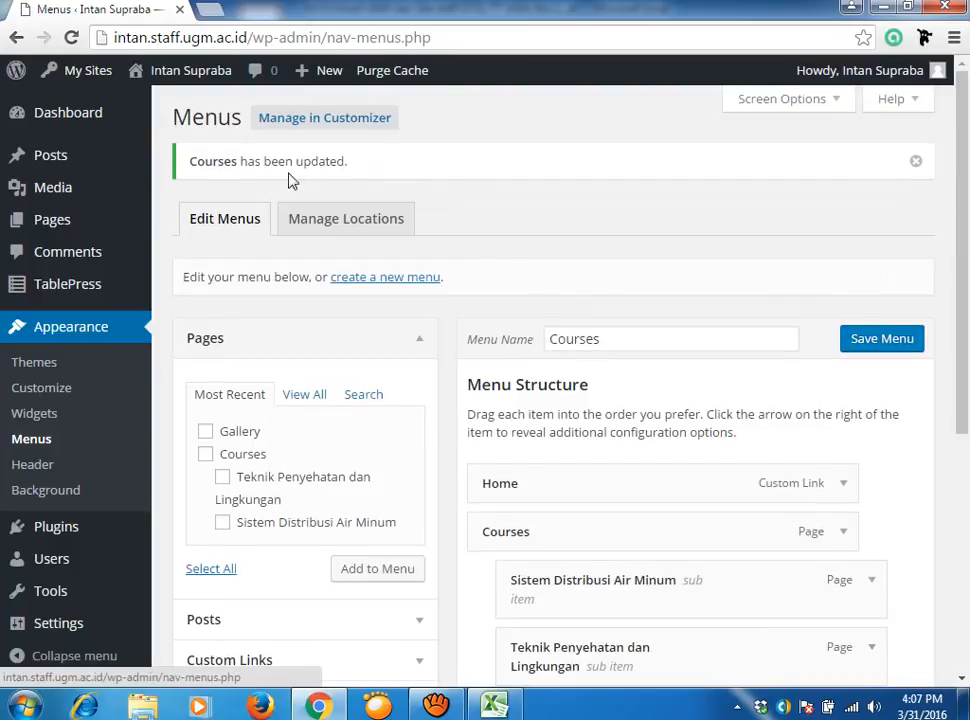
mouse_move(203, 78)
click(157, 106)
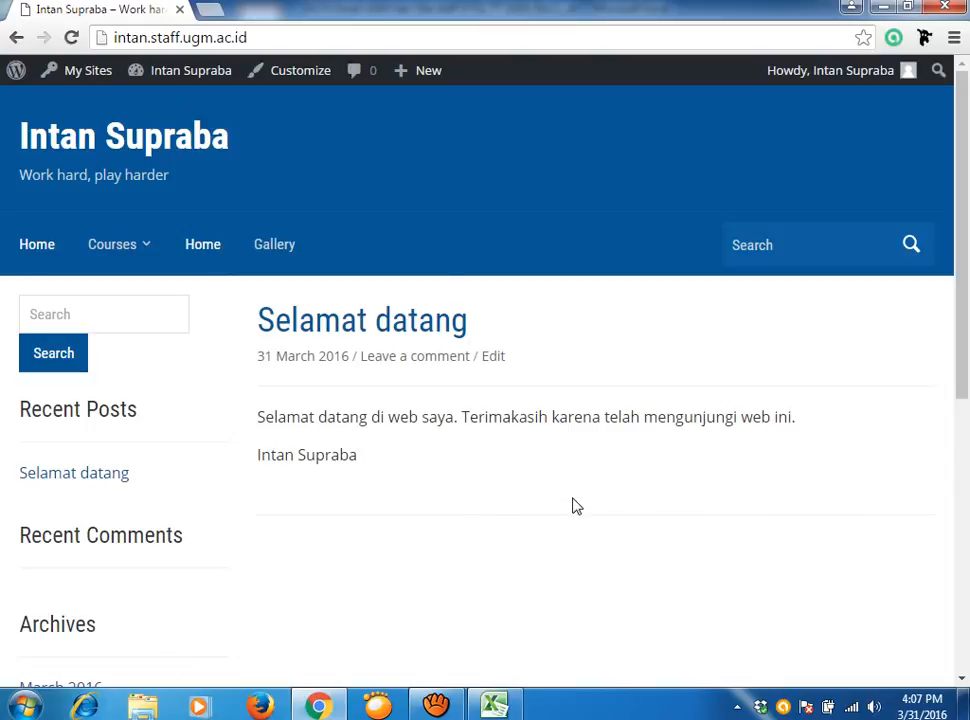
Log out of the WordPress account via the Howdy menu, then bring up aTube Catcher.
scroll(576, 506, down, 1)
scroll(576, 506, up, 1)
mouse_move(863, 80)
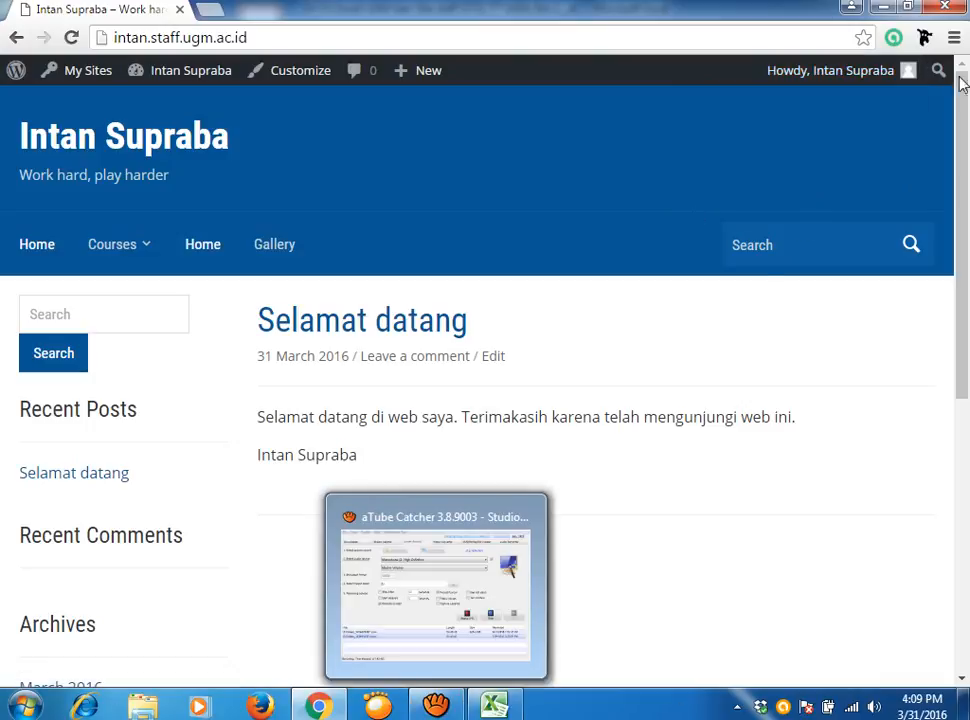
mouse_move(846, 70)
click(797, 183)
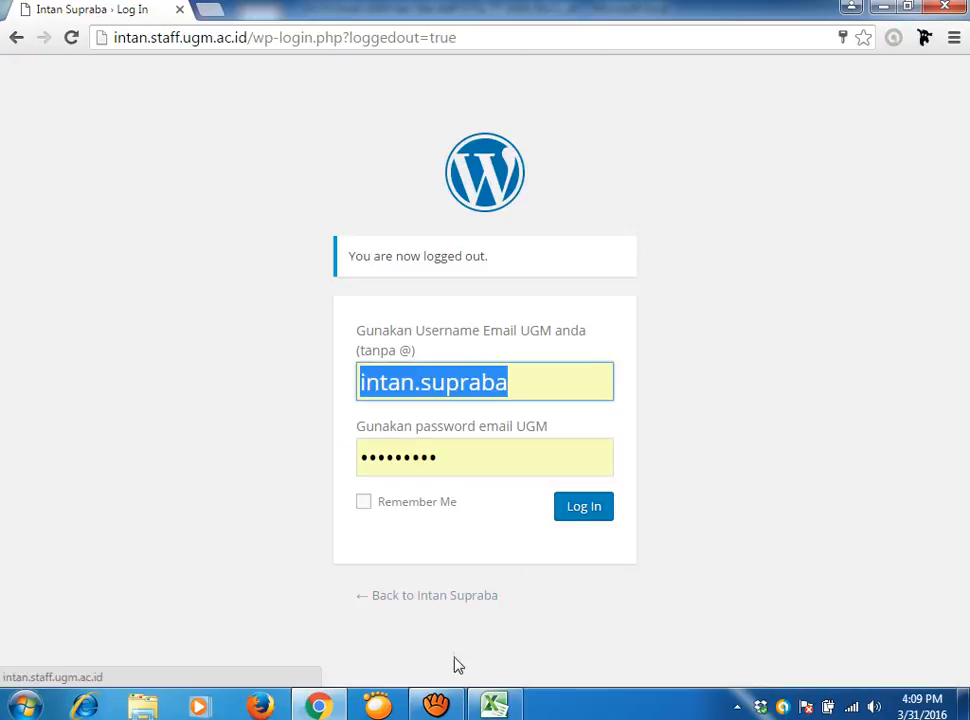
click(437, 704)
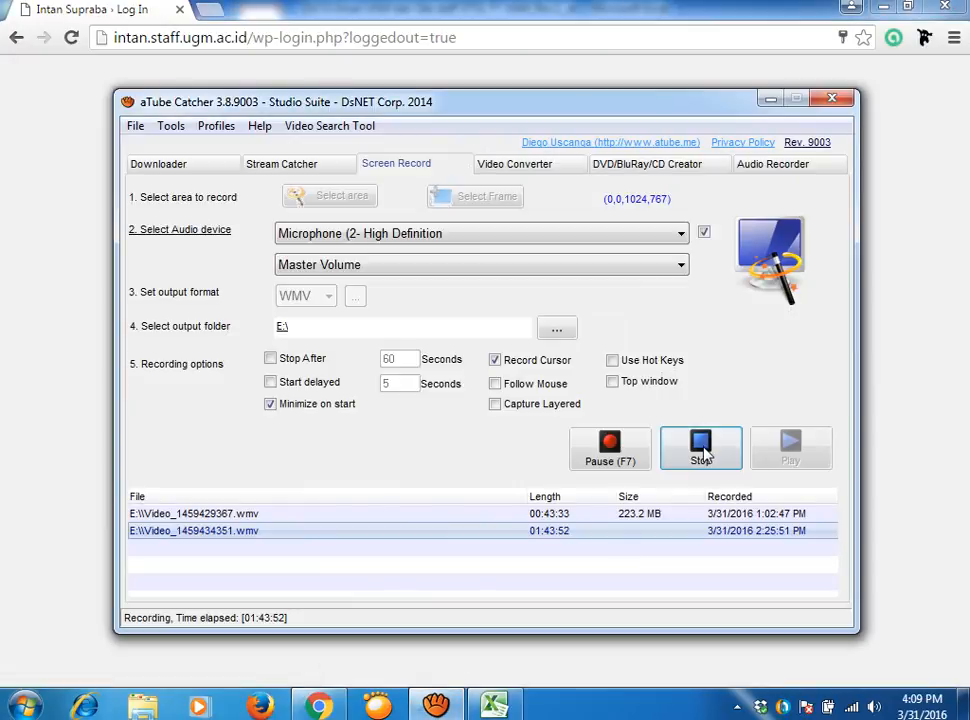